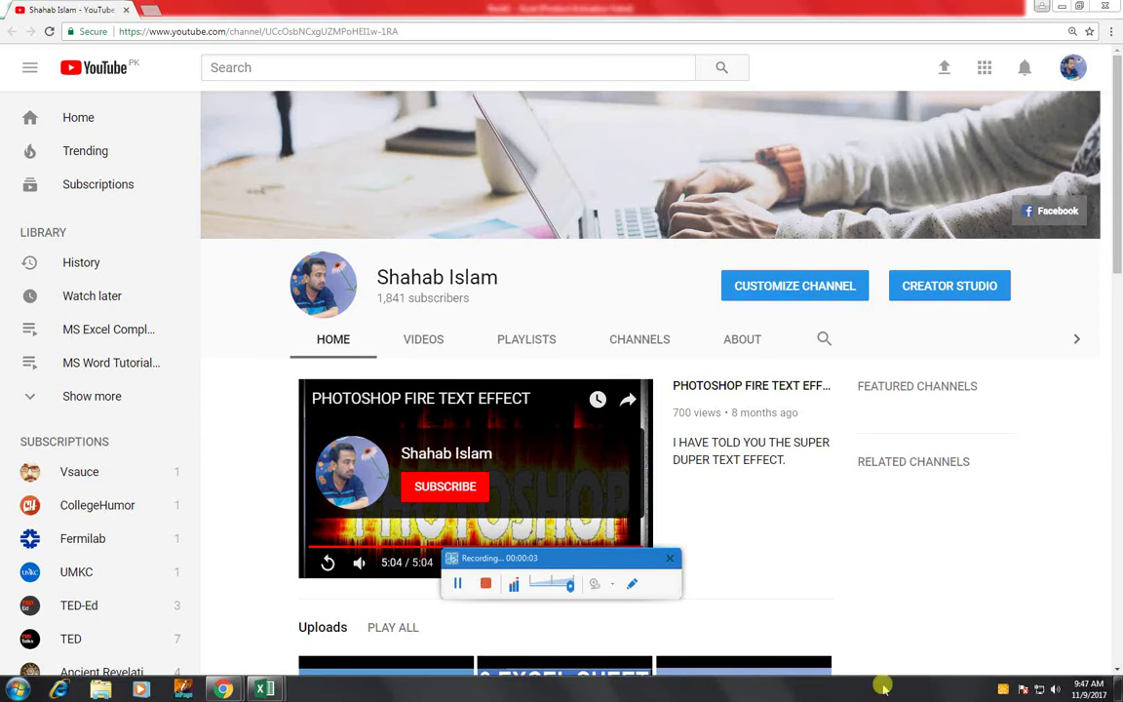
Step: Switch to the blank Book1 workbook, show the HOME tab and select cell A8
{"action": "left_click_drag", "start_coordinate": [509, 558], "coordinate": [511, 696]}
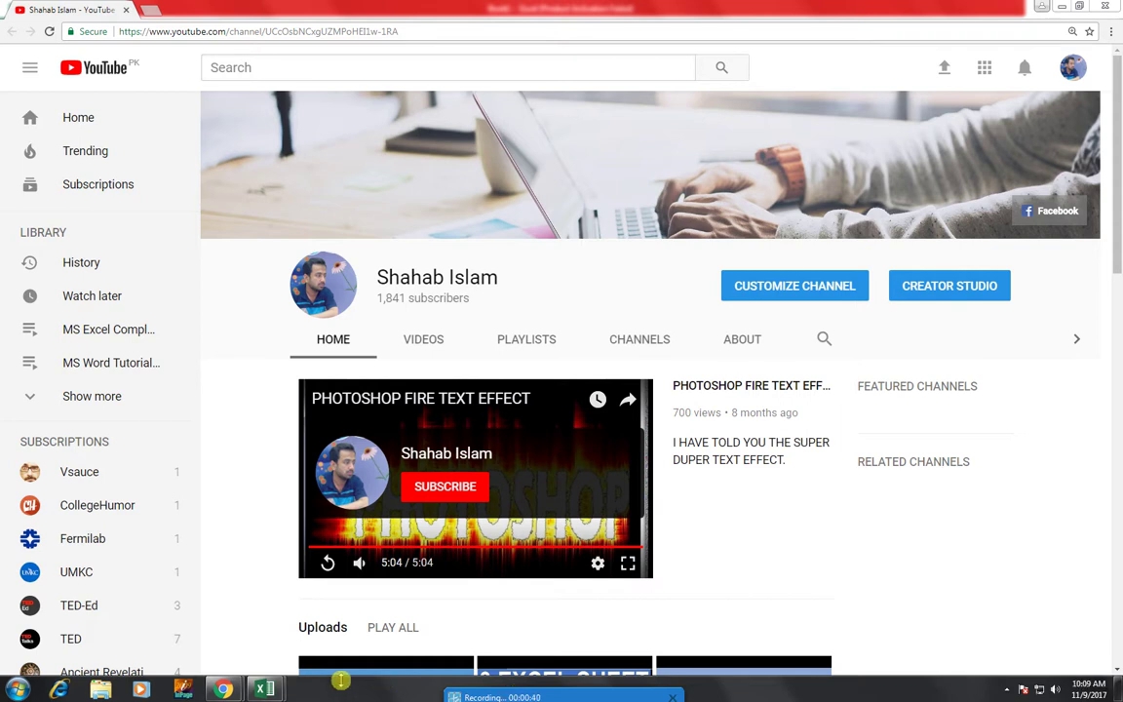
{"action": "mouse_move", "coordinate": [273, 690]}
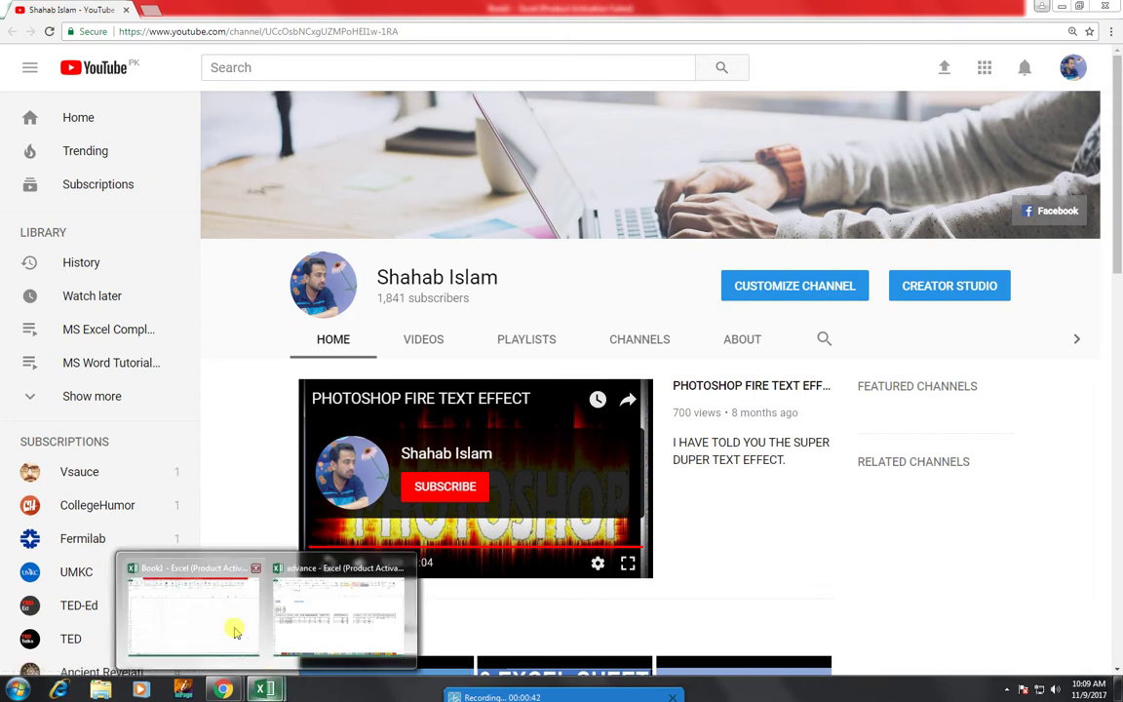
{"action": "left_click", "coordinate": [233, 626]}
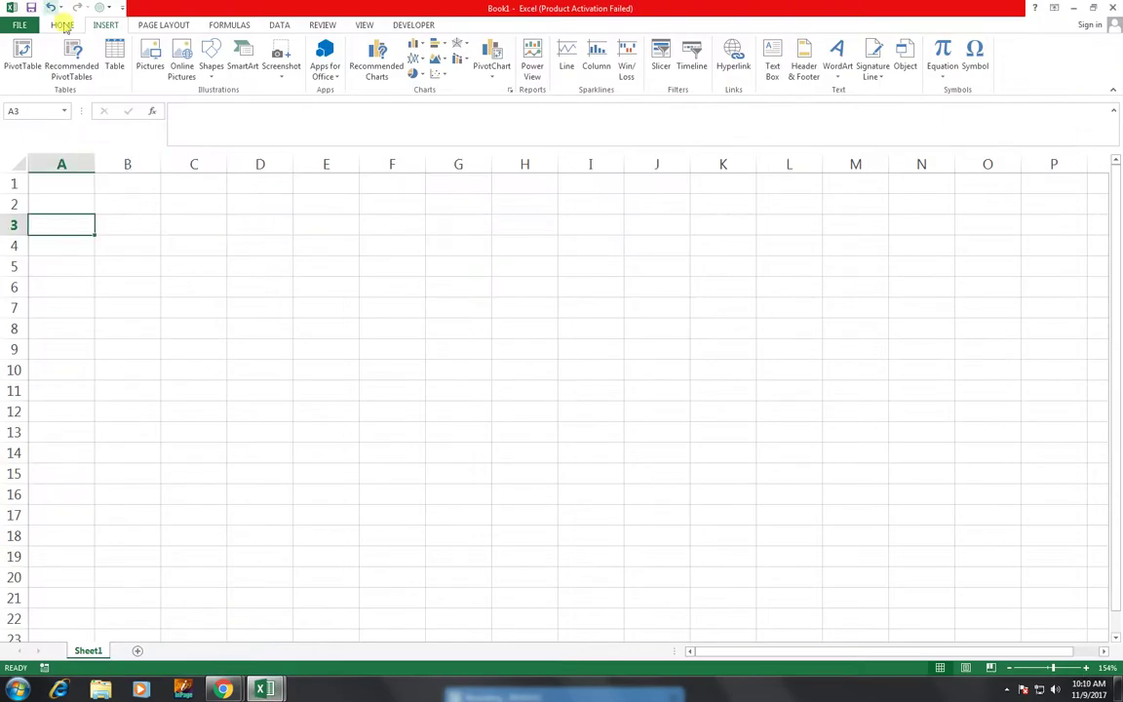
{"action": "left_click", "coordinate": [62, 25]}
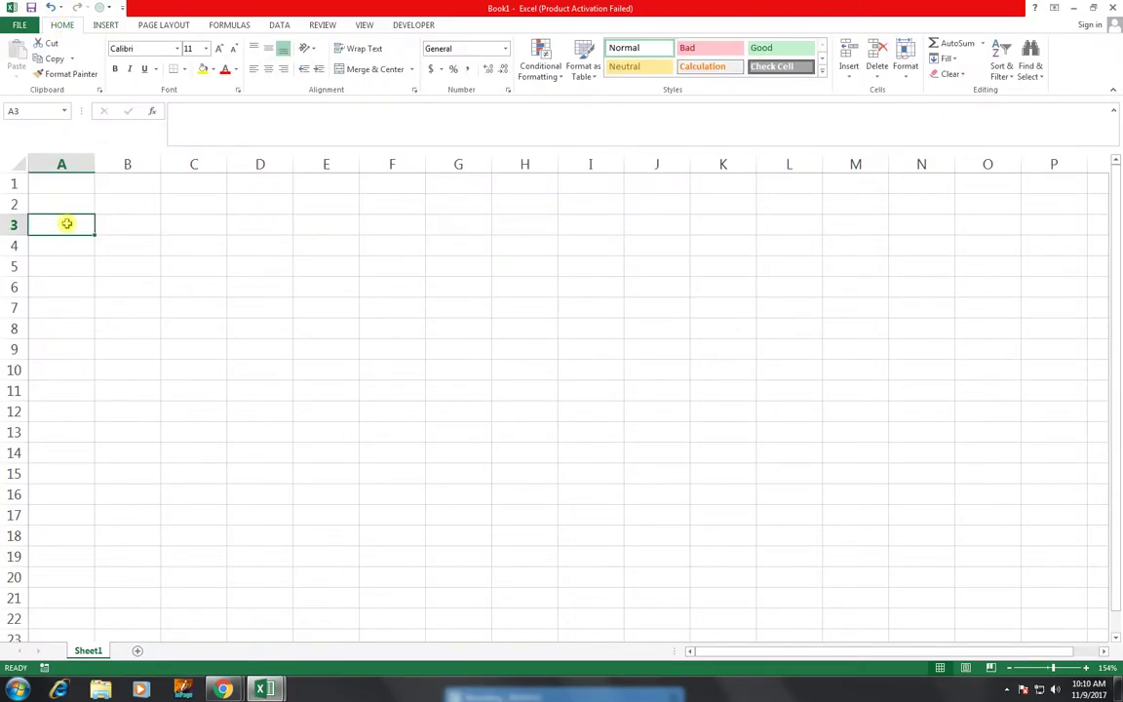
{"action": "left_click_drag", "start_coordinate": [66, 223], "coordinate": [656, 254]}
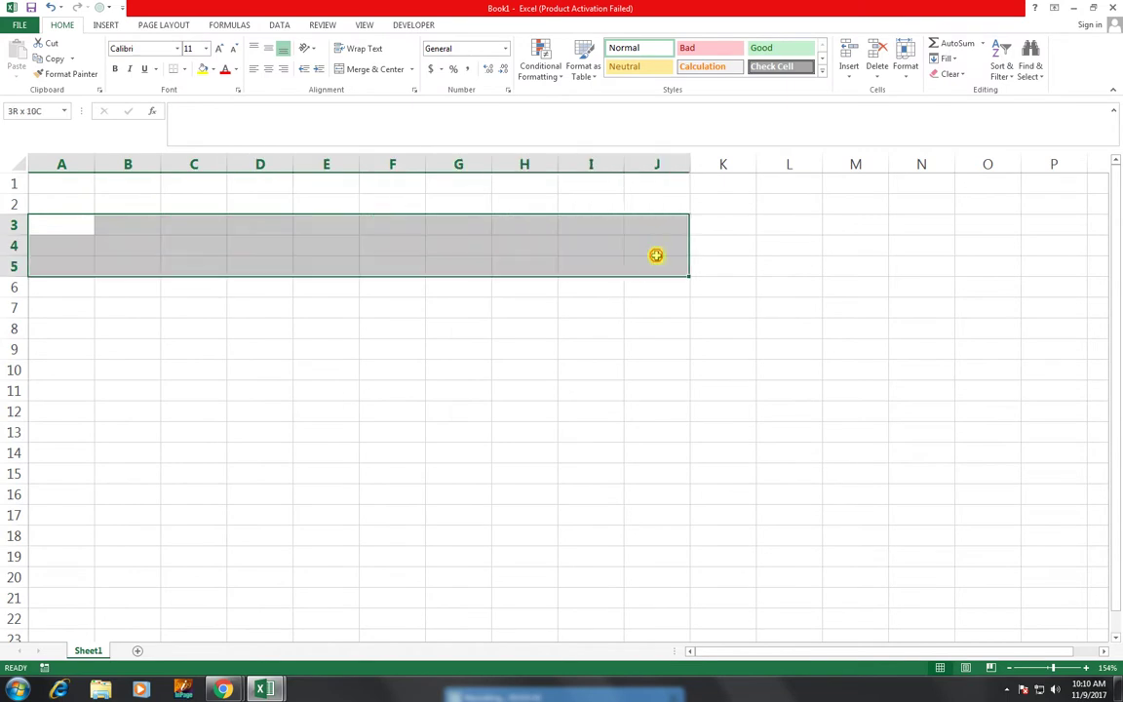
{"action": "left_click", "coordinate": [84, 290]}
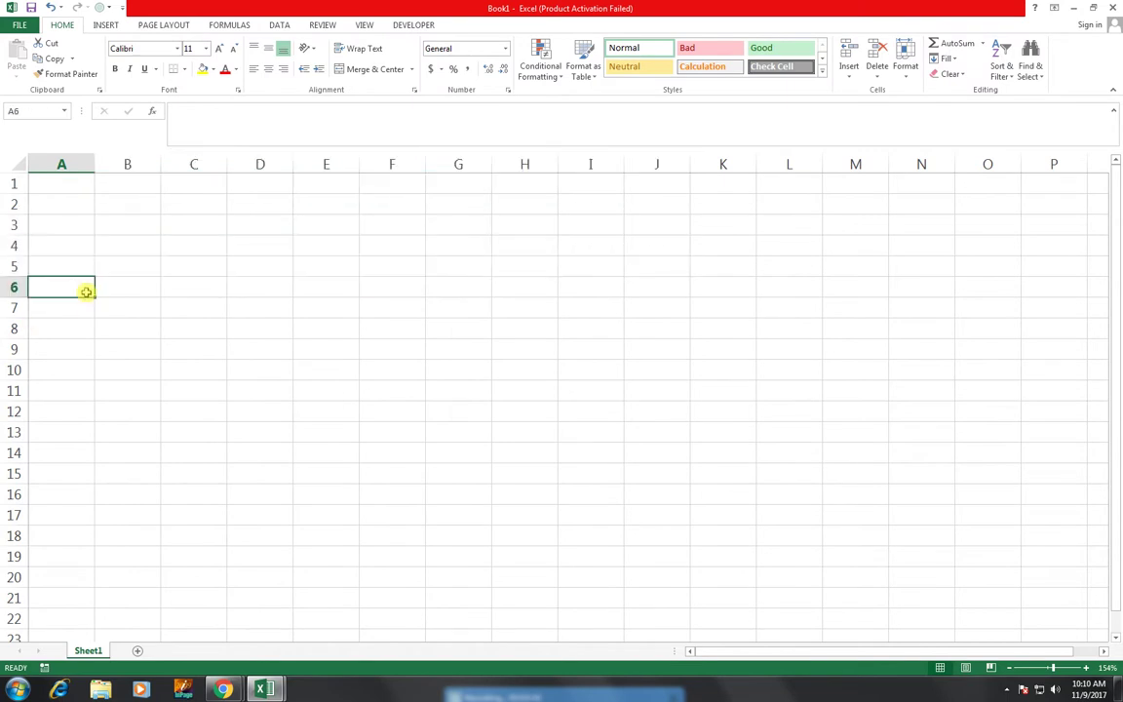
{"action": "left_click", "coordinate": [82, 323]}
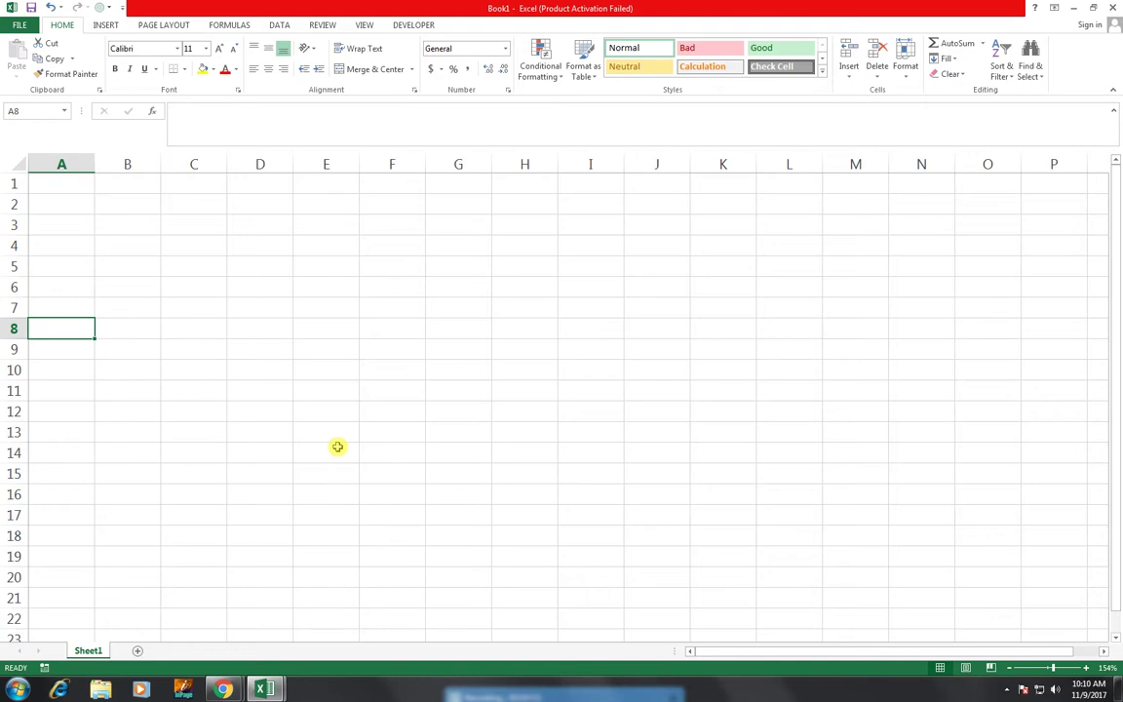
Step: Enter headers SERIAL NO, SEAT NO and ENROLLMENT in A8 through C8
{"action": "type", "text": "serail no"}
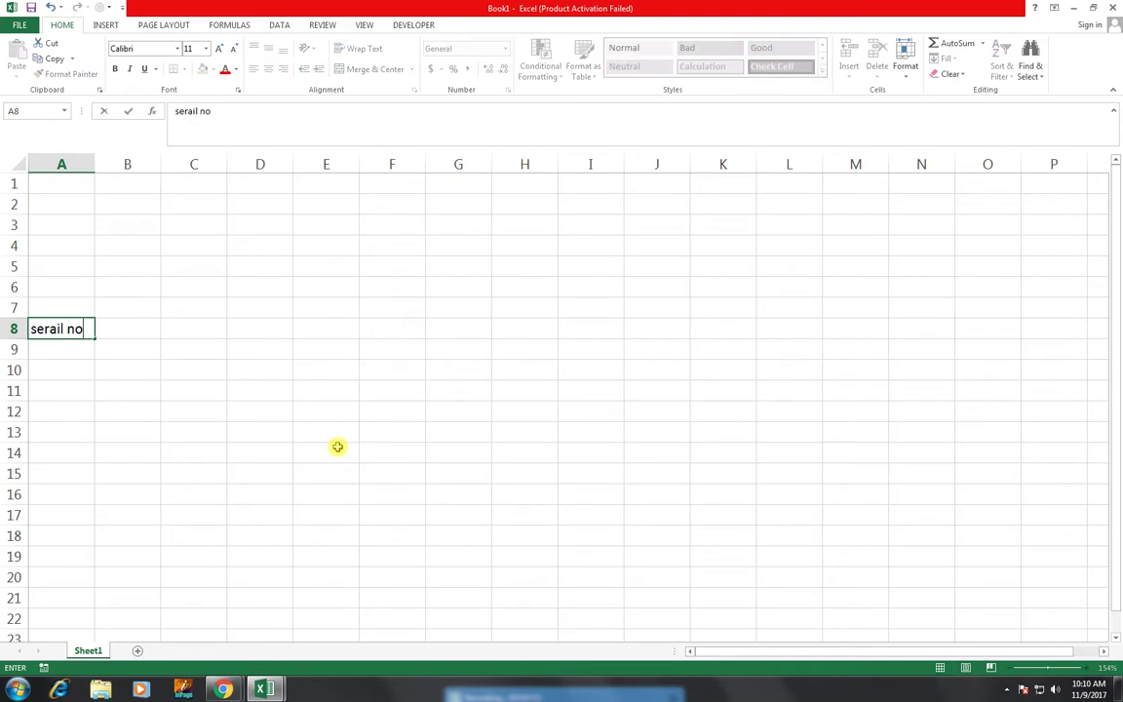
{"action": "key", "text": "Tab"}
{"action": "key", "text": "Left"}
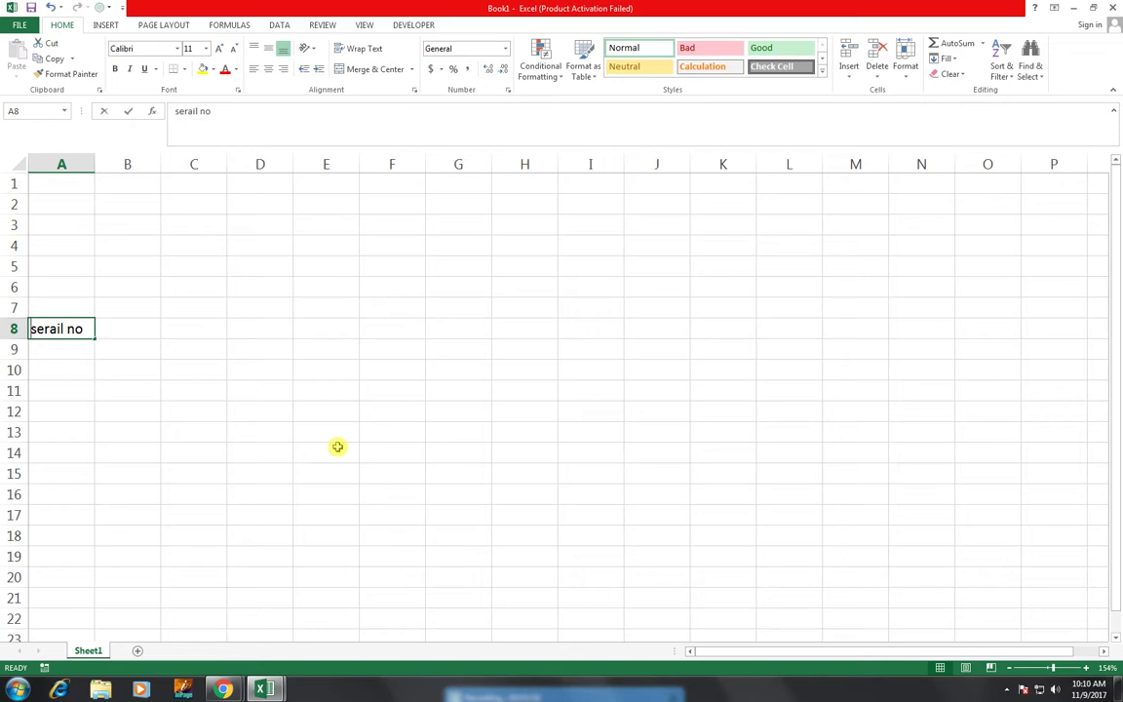
{"action": "type", "text": "SE"}
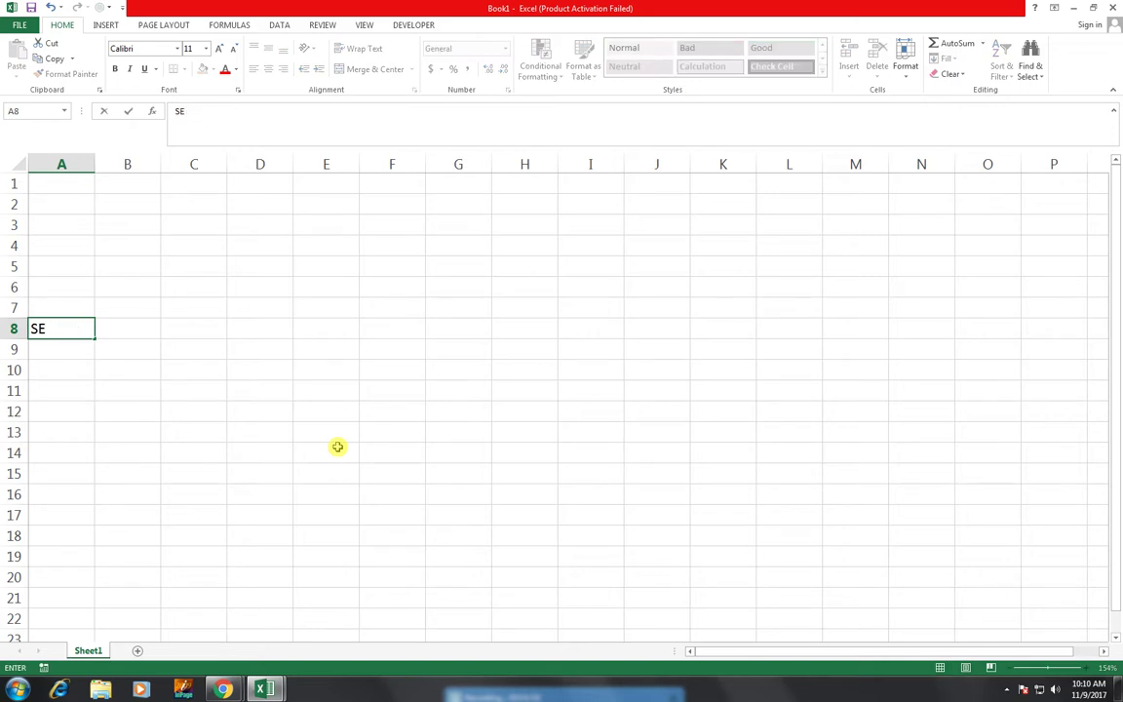
{"action": "type", "text": "RIAL NO"}
{"action": "key", "text": "Tab"}
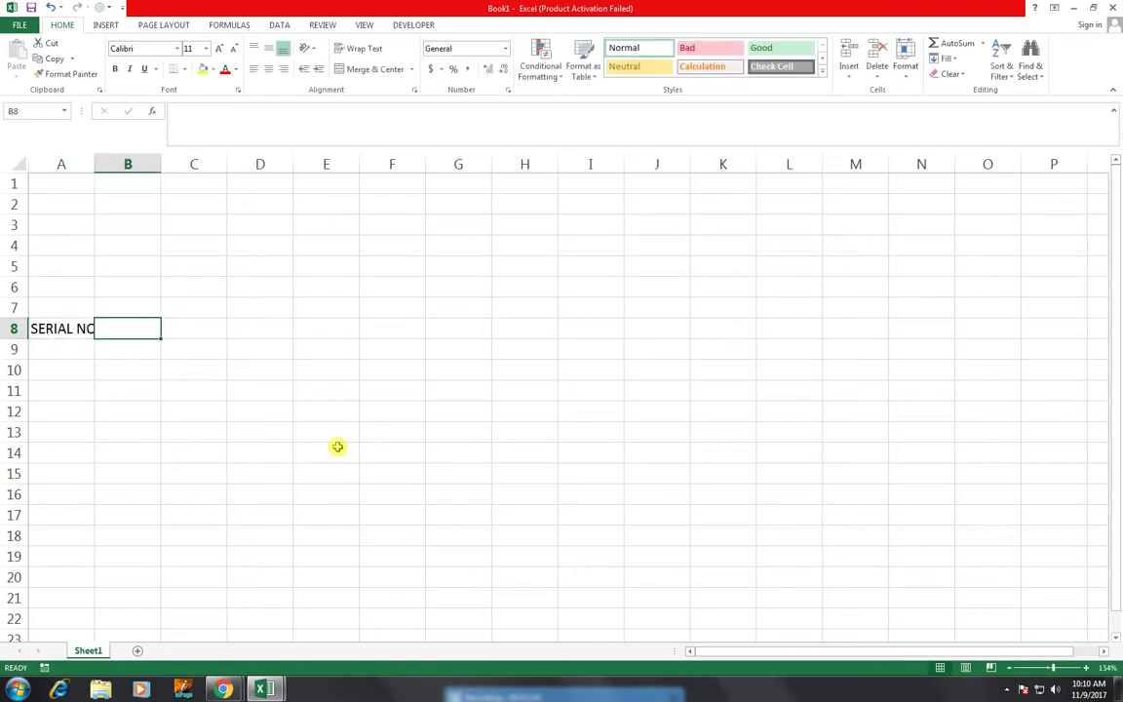
{"action": "type", "text": "SEAT NO"}
{"action": "key", "text": "Tab"}
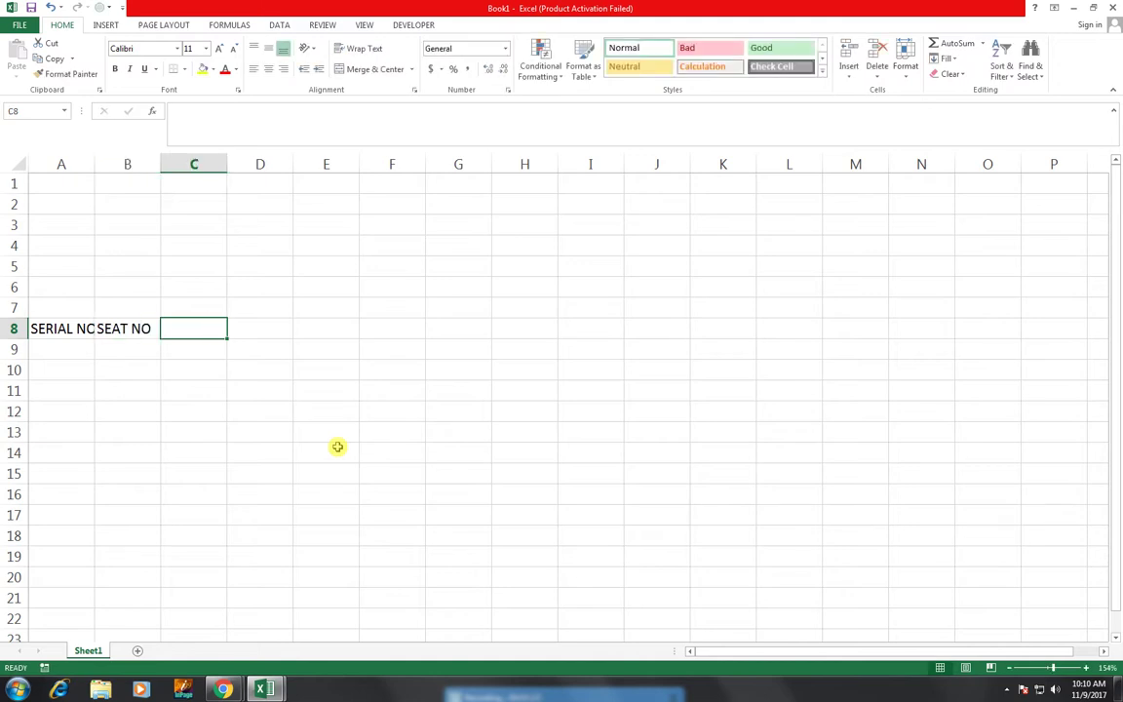
{"action": "type", "text": "ENRO"}
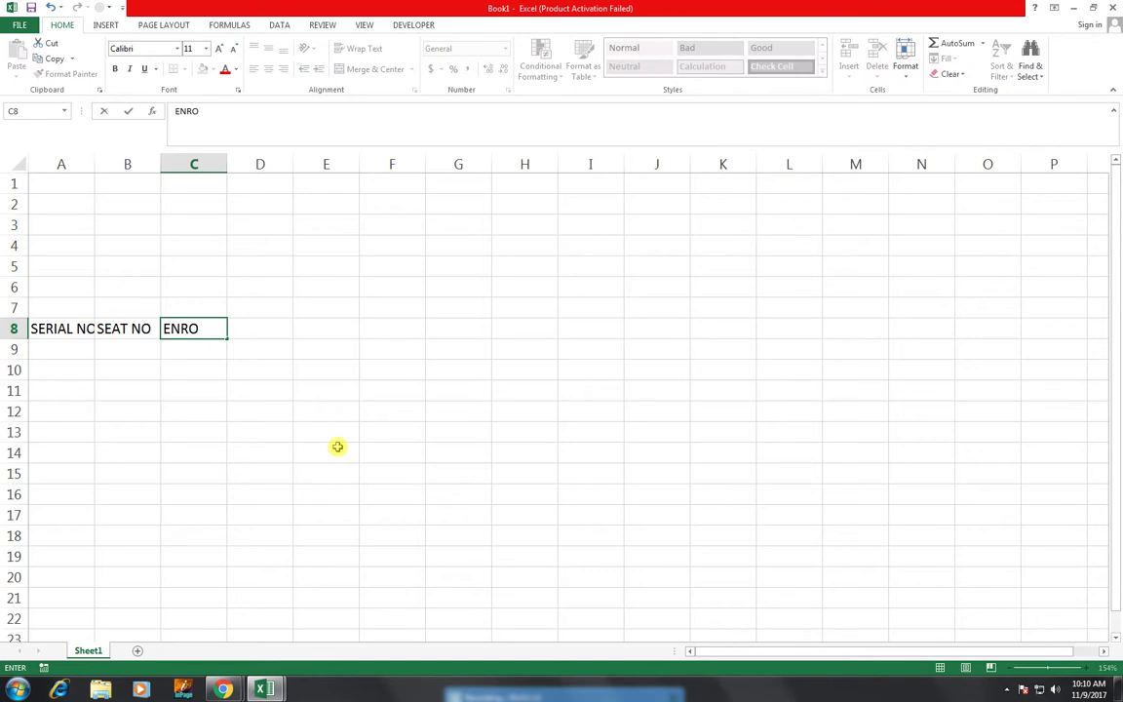
{"action": "type", "text": "LLMENT"}
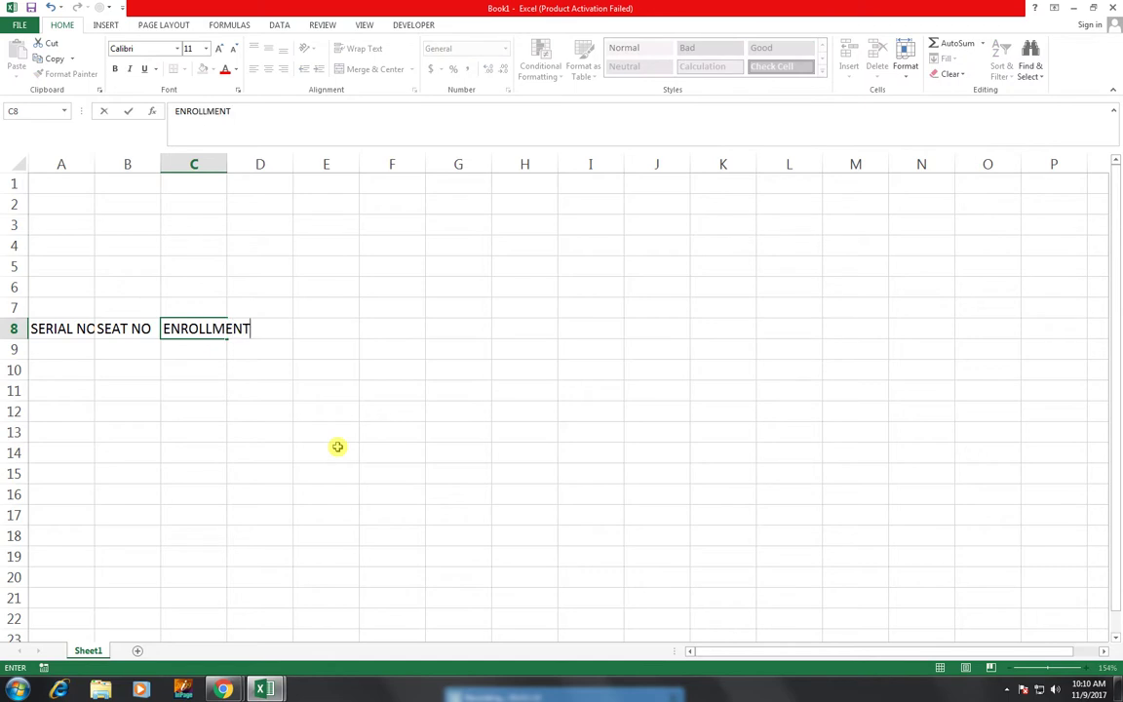
{"action": "key", "text": "Tab"}
Step: Enter headers NAME, URDU, MATH, ENGLISH and BIO in D8 through H8
{"action": "type", "text": "N"}
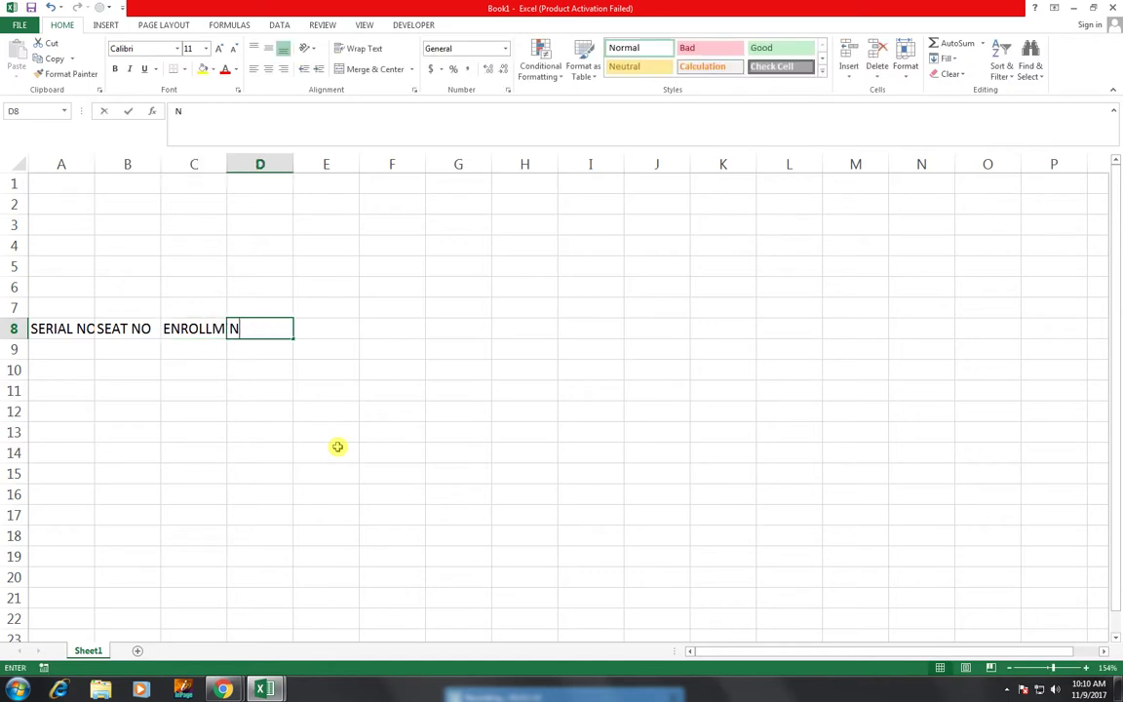
{"action": "type", "text": "AME"}
{"action": "key", "text": "Tab"}
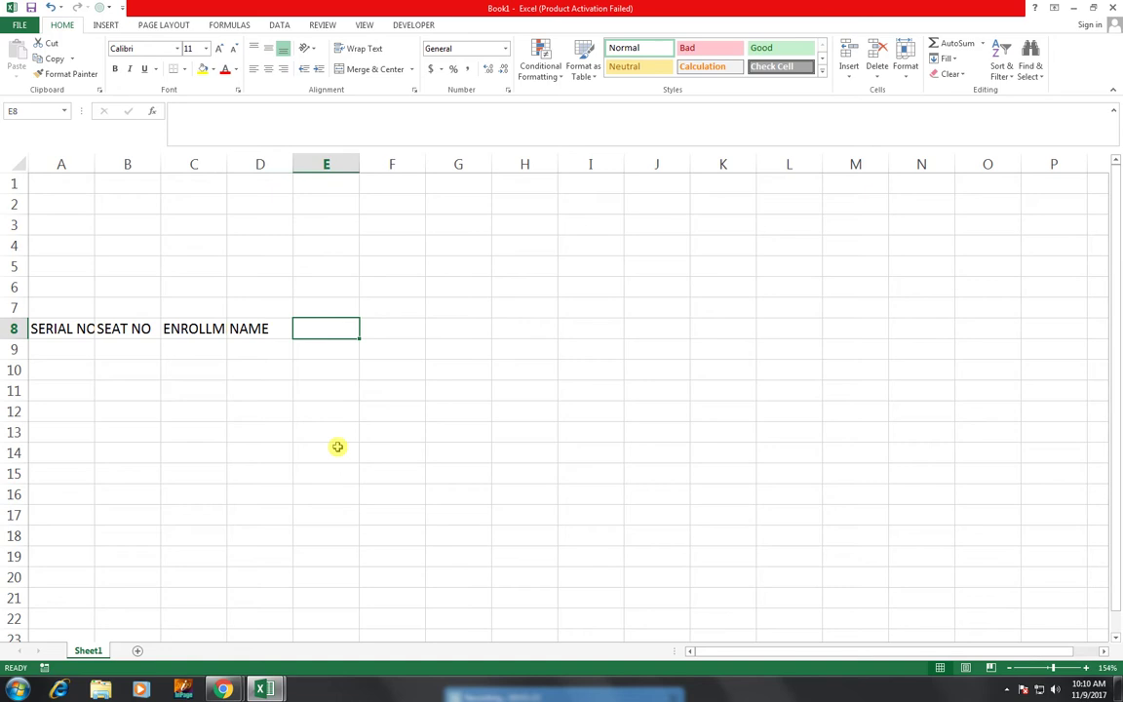
{"action": "type", "text": "UR"}
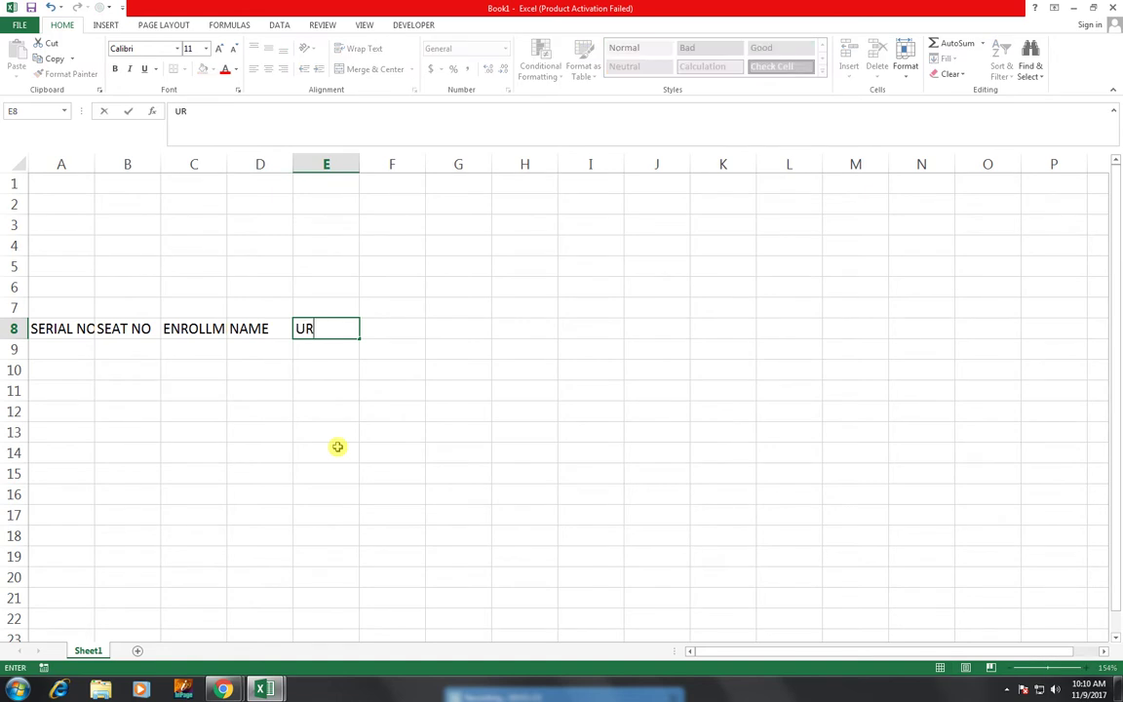
{"action": "type", "text": "DU"}
{"action": "key", "text": "Tab"}
{"action": "type", "text": "MATH"}
{"action": "key", "text": "Tab"}
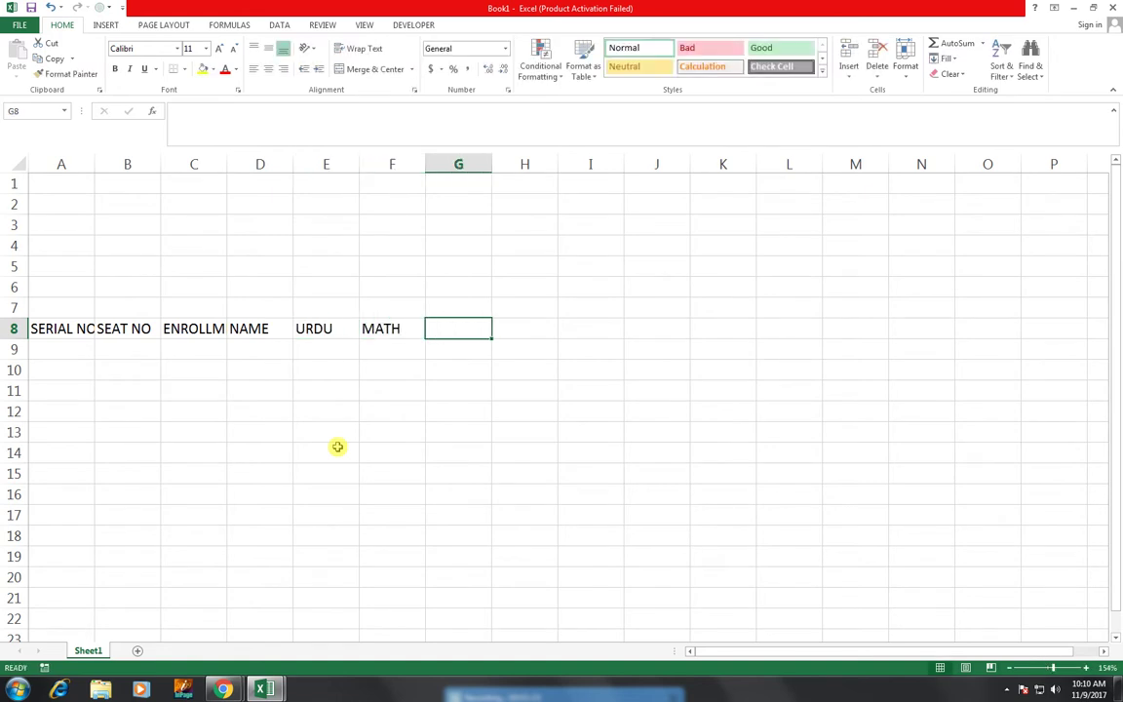
{"action": "type", "text": "ENGLISH"}
{"action": "key", "text": "Tab"}
{"action": "type", "text": "N"}
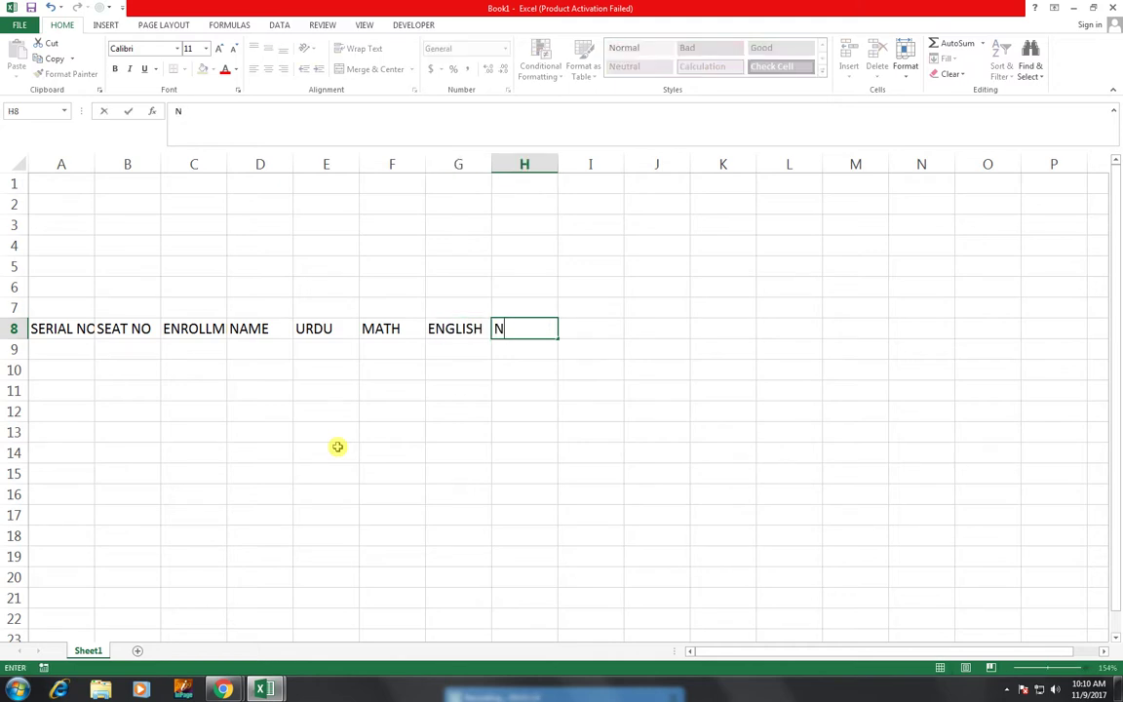
{"action": "key", "text": "BackSpace"}
{"action": "type", "text": "BIO"}
{"action": "key", "text": "Tab"}
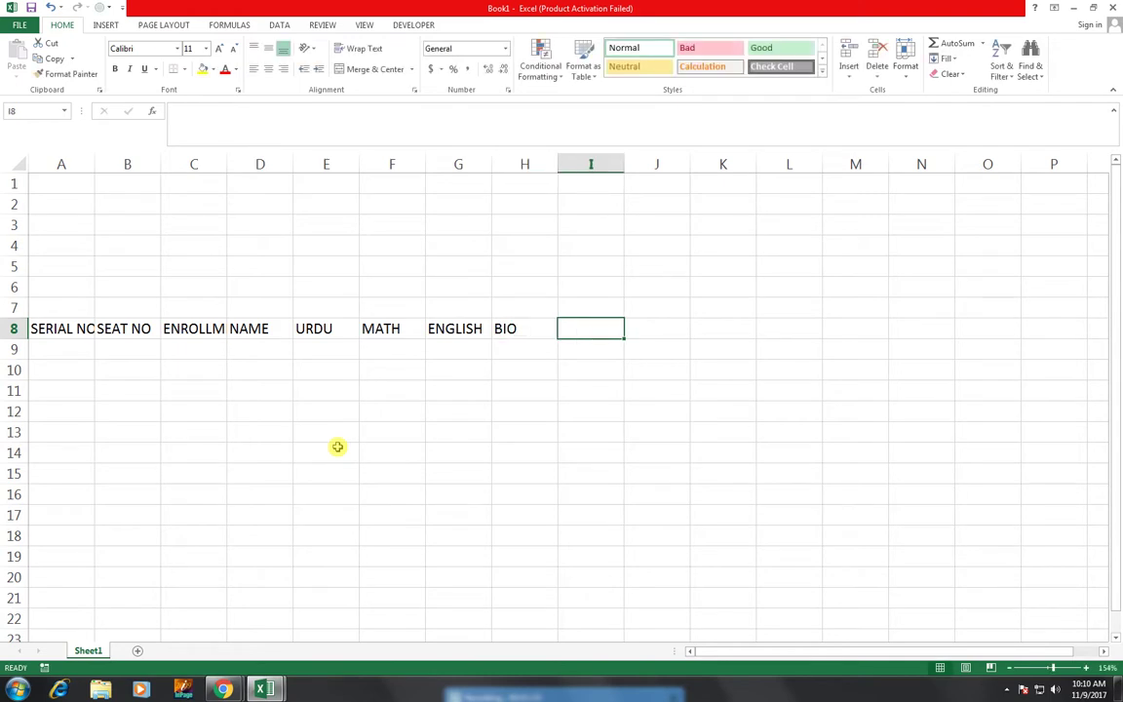
Step: Enter PARACTICAL OF BIO, OBTAIN MARK, M. MAKRS, PERCENTAGE, GRADE and RESULT in I8 through N8
{"action": "type", "text": "PARACTICAL O"}
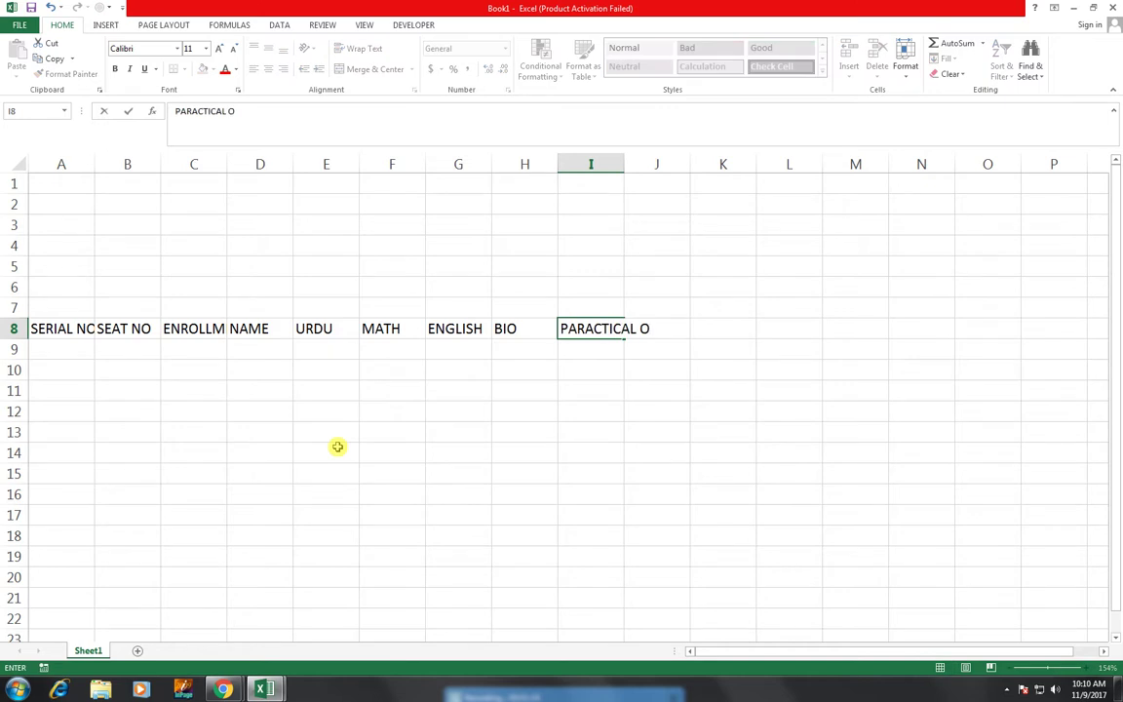
{"action": "type", "text": "F BIO"}
{"action": "key", "text": "Tab"}
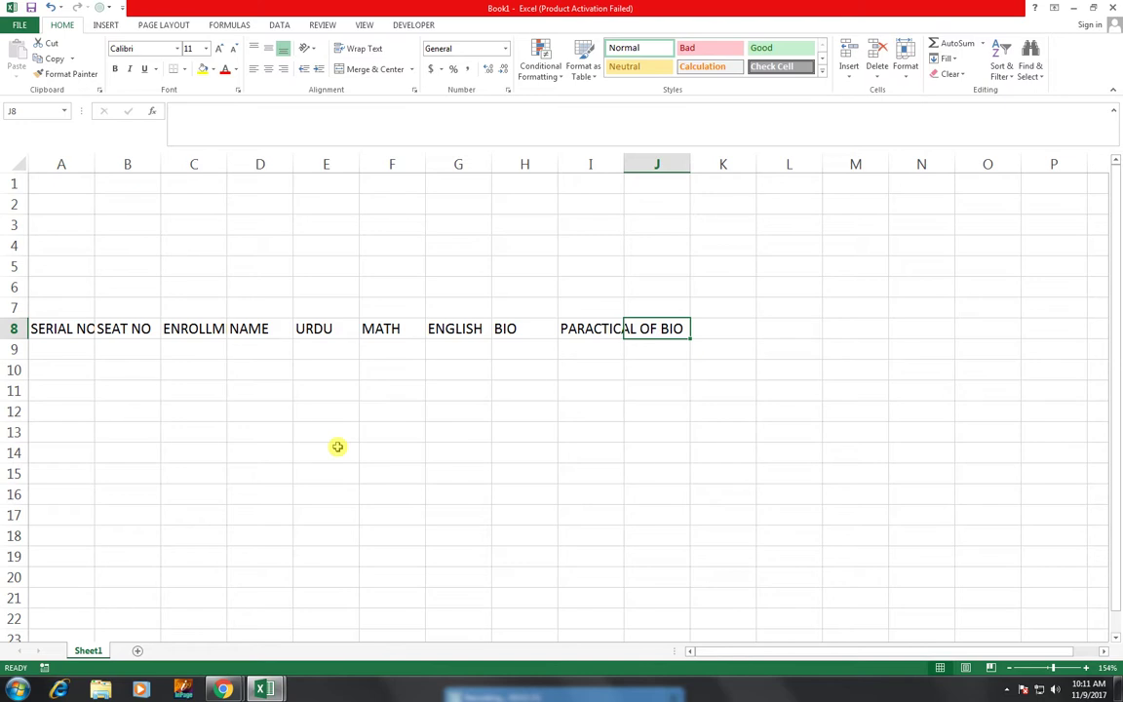
{"action": "type", "text": "OBTAIN "}
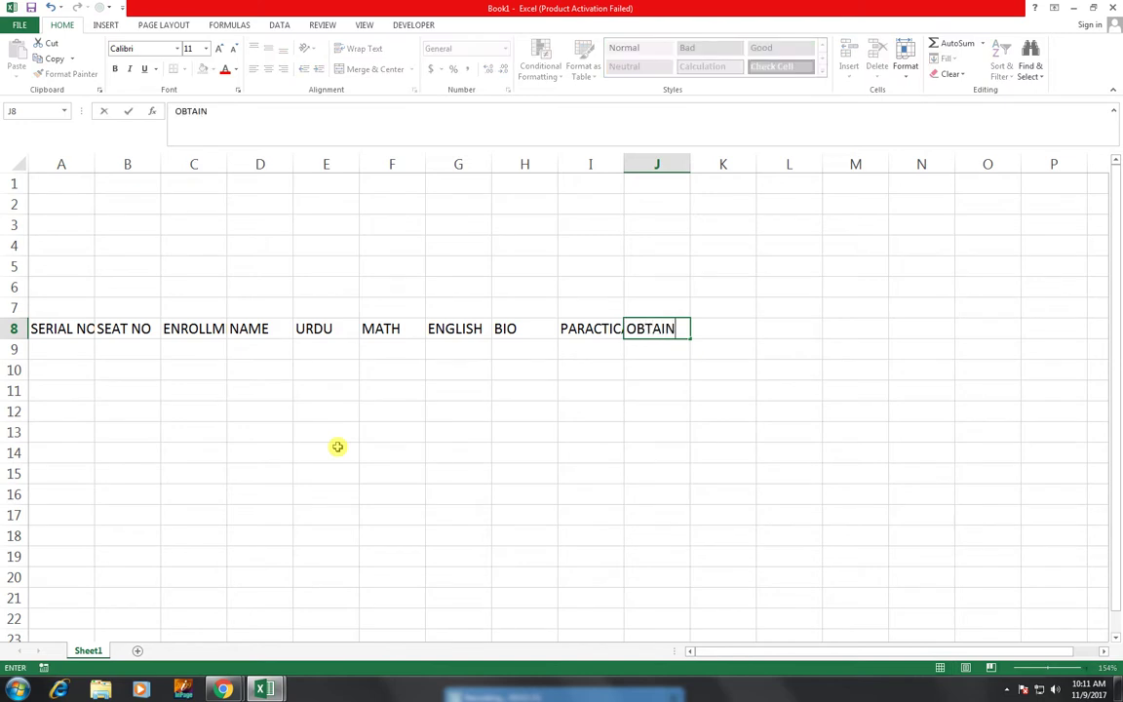
{"action": "type", "text": "MARK"}
{"action": "key", "text": "Tab"}
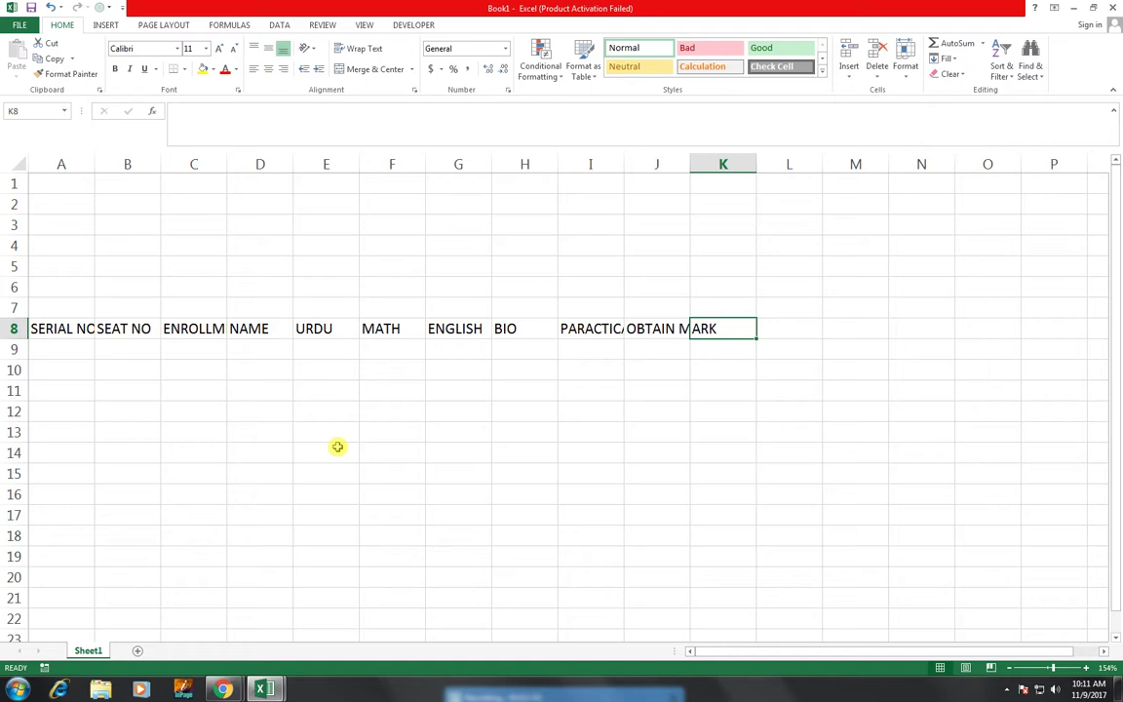
{"action": "type", "text": "M"}
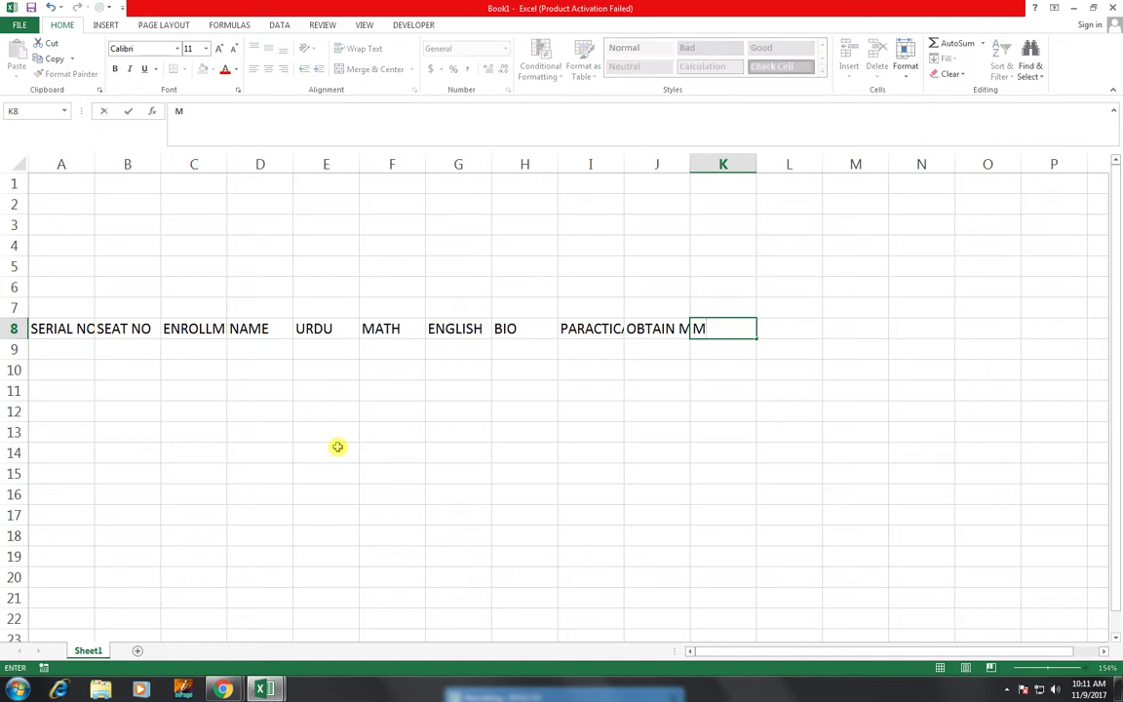
{"action": "type", "text": " . MAKRS"}
{"action": "key", "text": "Tab"}
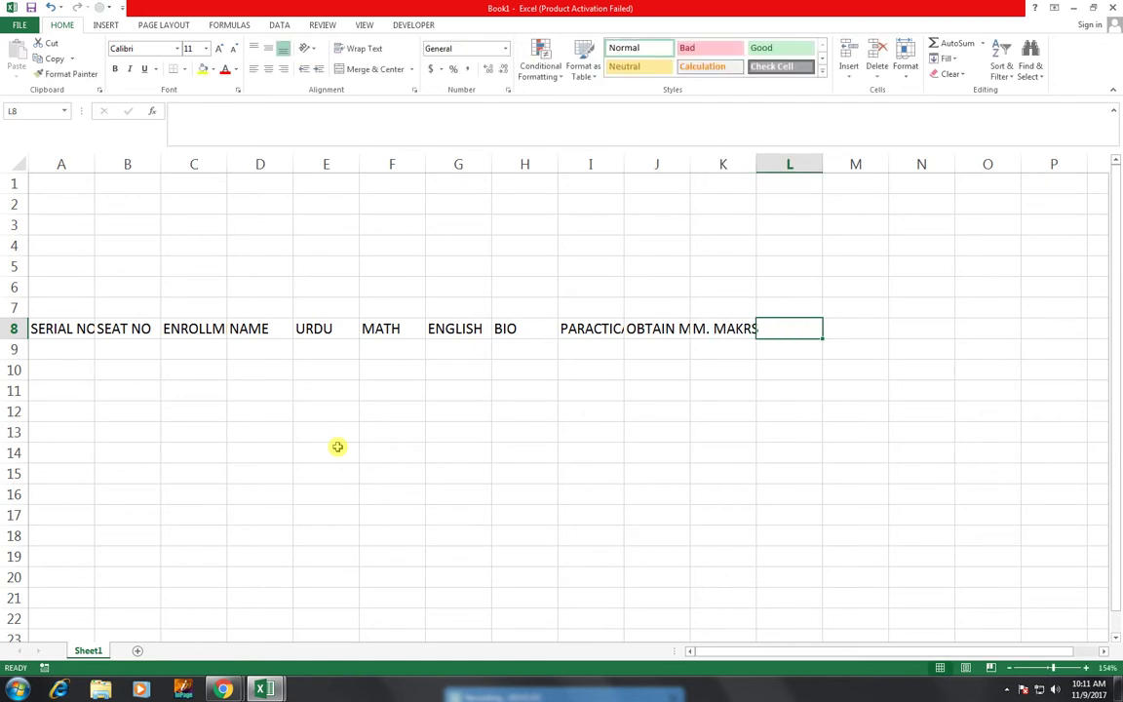
{"action": "type", "text": "PERCENTAGE"}
{"action": "key", "text": "Tab"}
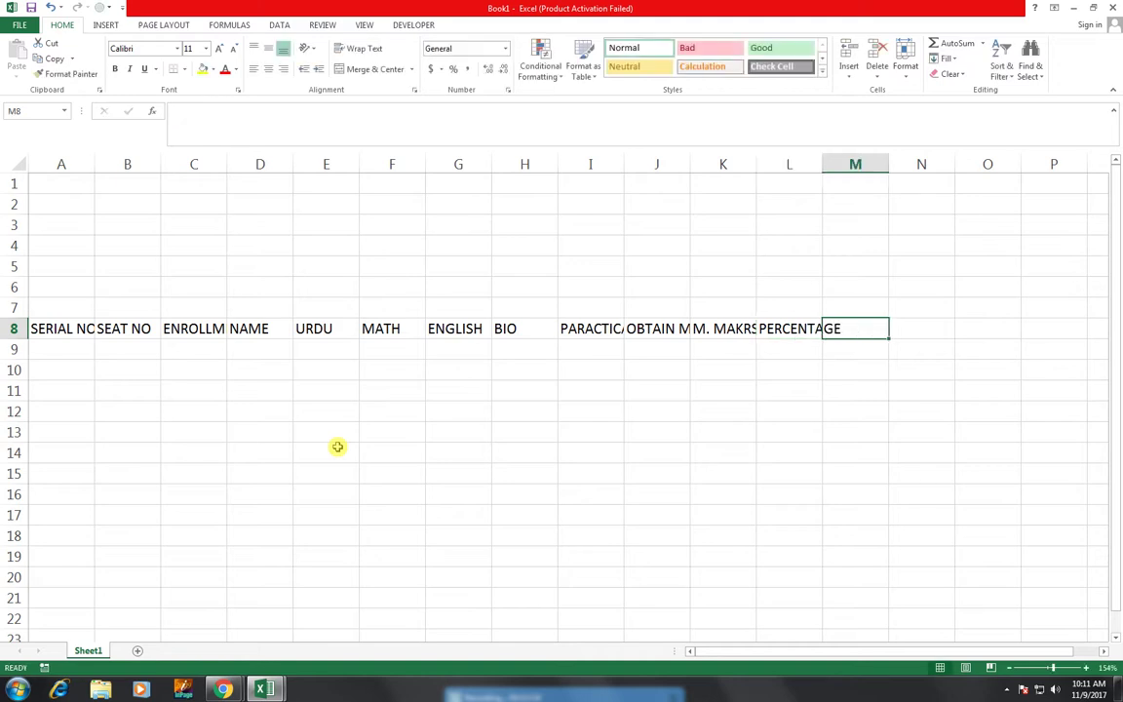
{"action": "type", "text": "GRADE"}
{"action": "key", "text": "Tab"}
{"action": "type", "text": "RESULT"}
{"action": "key", "text": "Tab"}
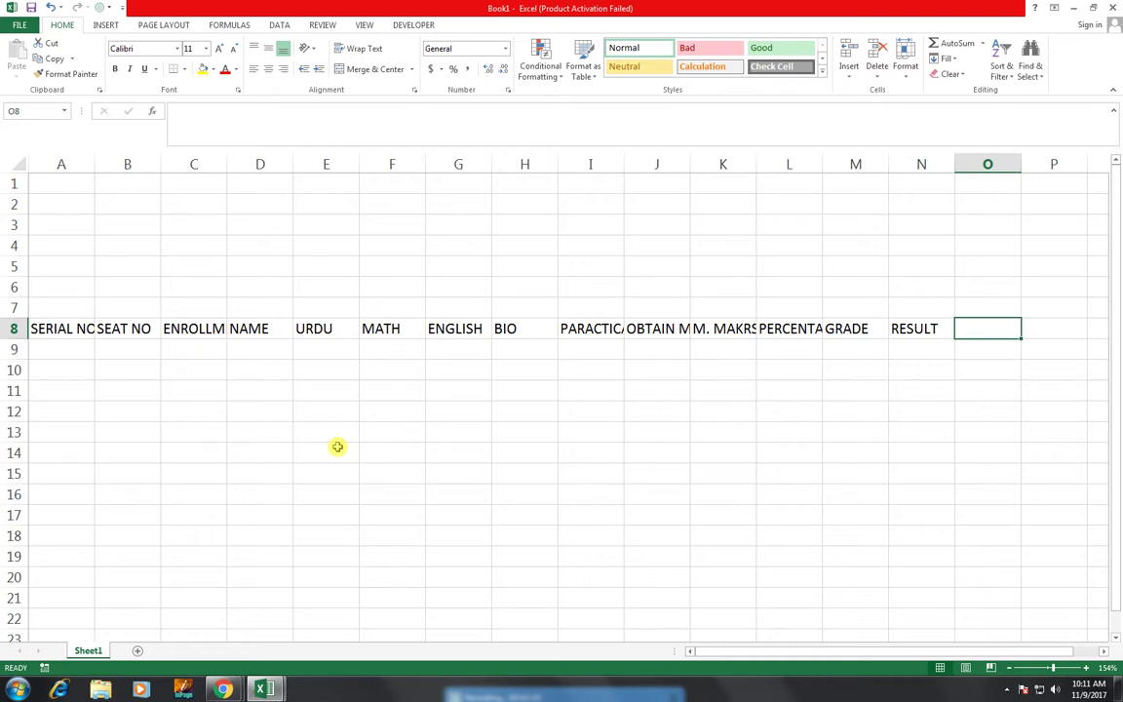
Step: Enter RESULT in O8 and POSITION HOLDER in P8
{"action": "type", "text": "RESULT"}
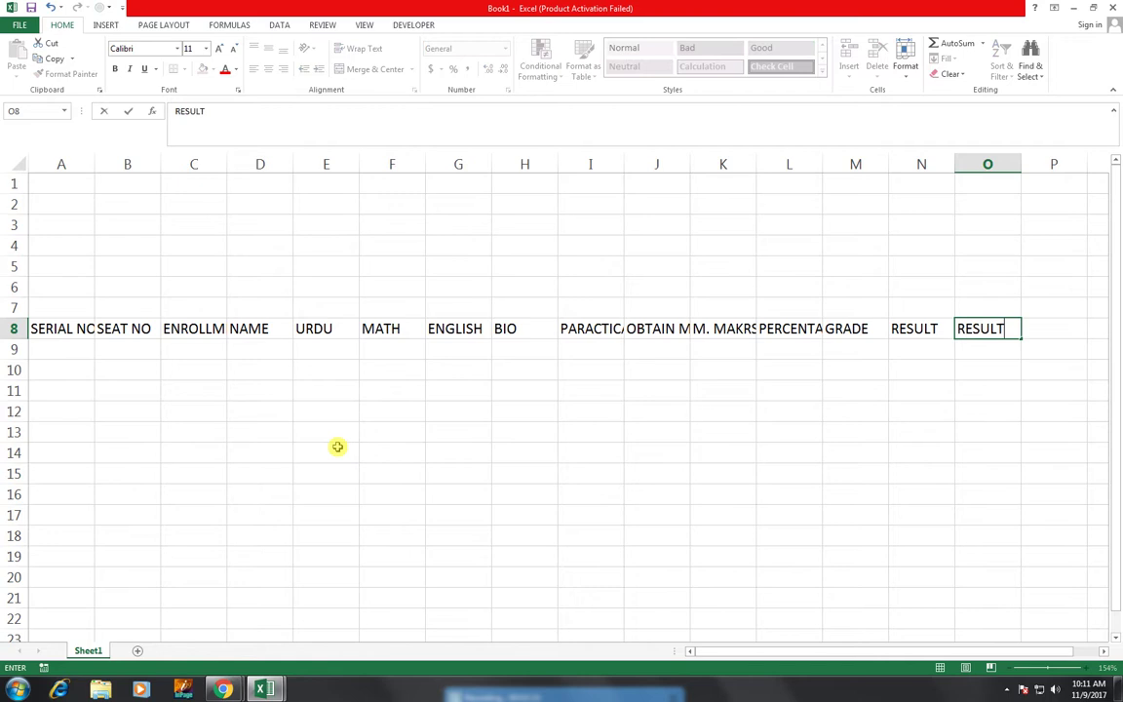
{"action": "key", "text": "Tab"}
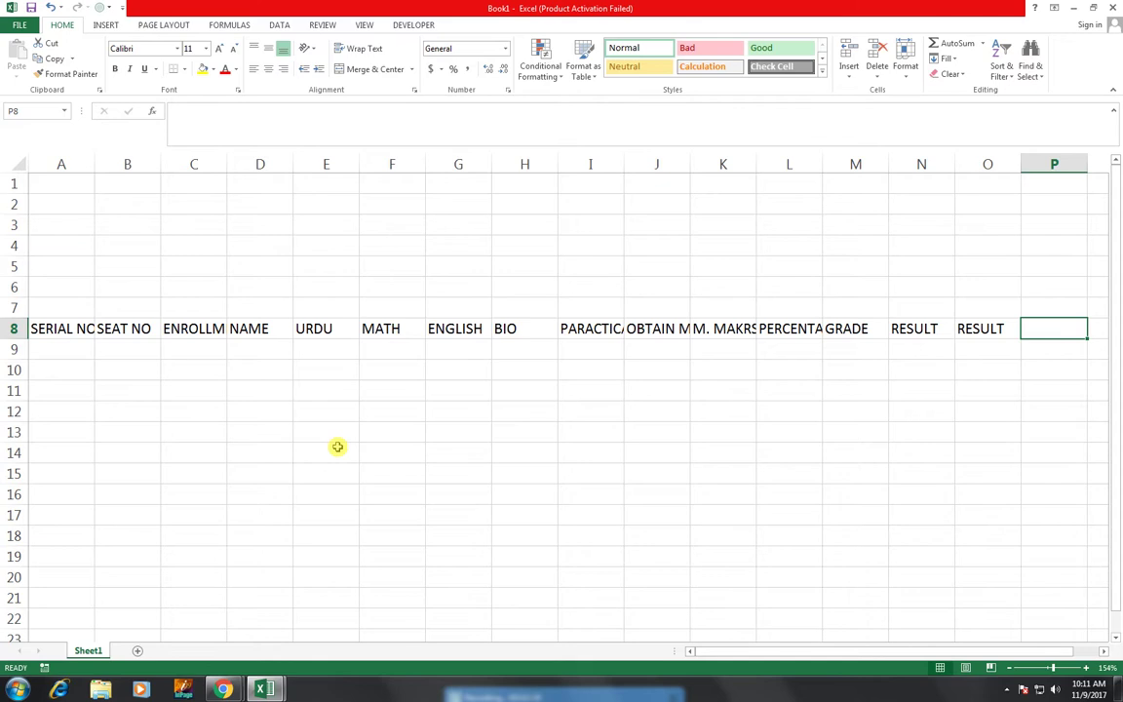
{"action": "type", "text": "POSITIO"}
{"action": "key", "text": "BackSpace"}
{"action": "key", "text": "BackSpace"}
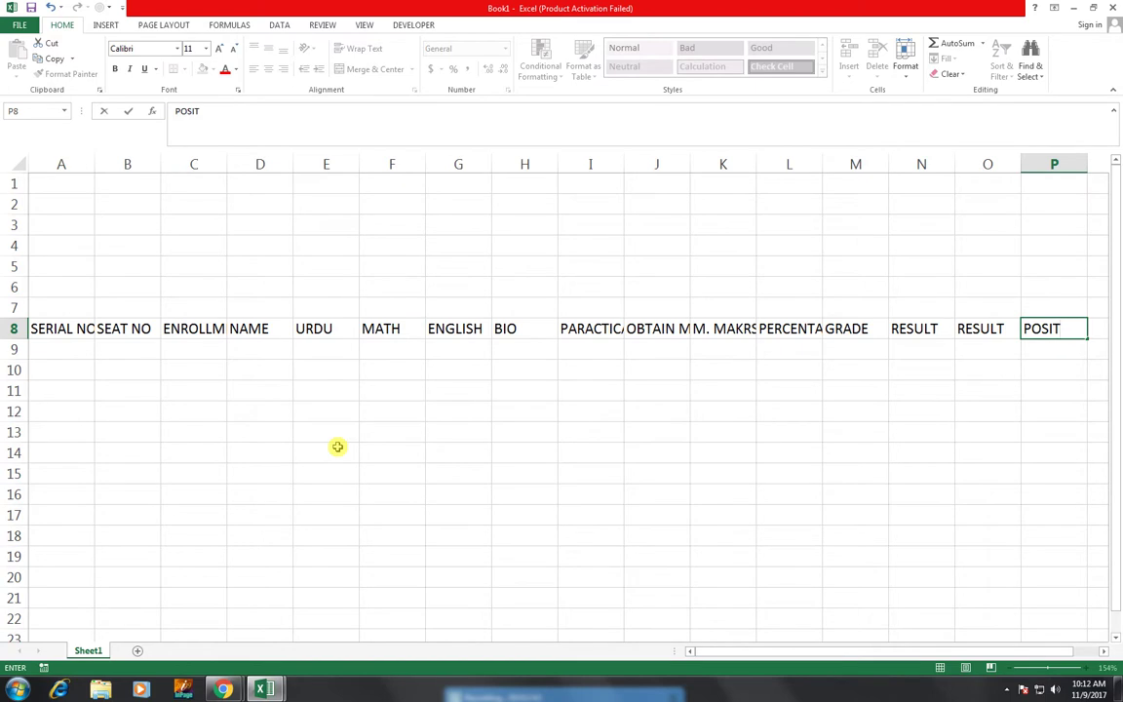
{"action": "type", "text": "ION HOLDER"}
{"action": "key", "text": "Tab"}
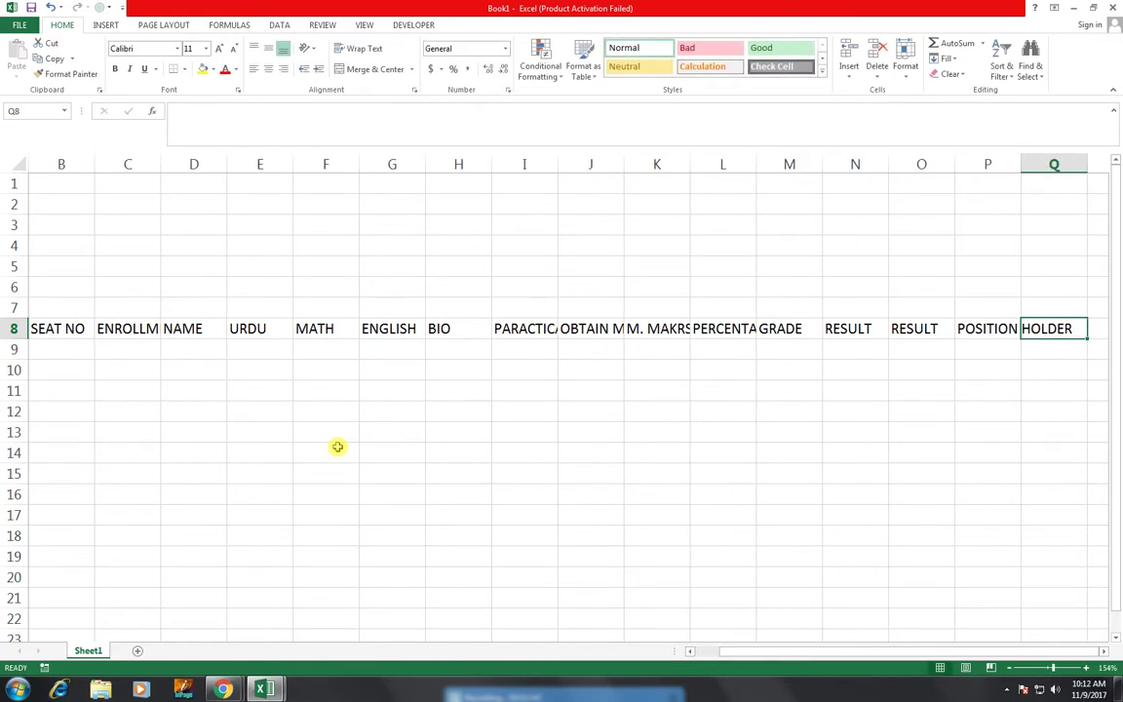
Step: Enter AVERAGE in Q8, correcting the misspelled AVARAGE
{"action": "type", "text": "AVARAGE"}
{"action": "key", "text": "Tab"}
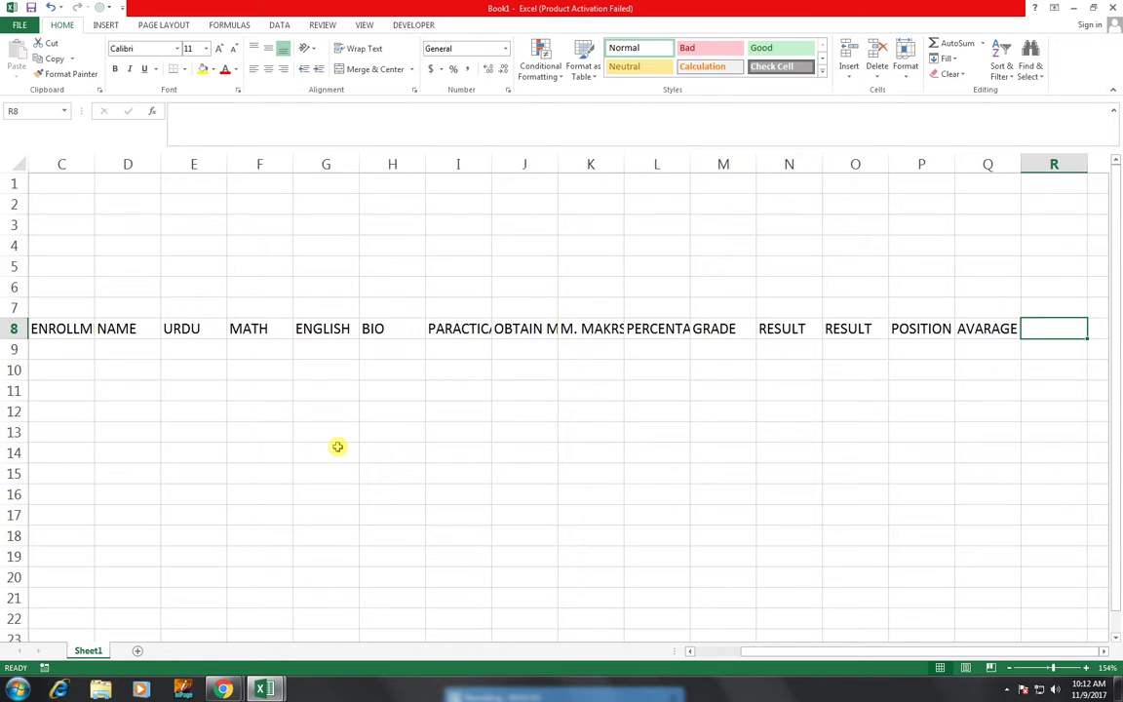
{"action": "key", "text": "Left"}
{"action": "type", "text": "AVEAR"}
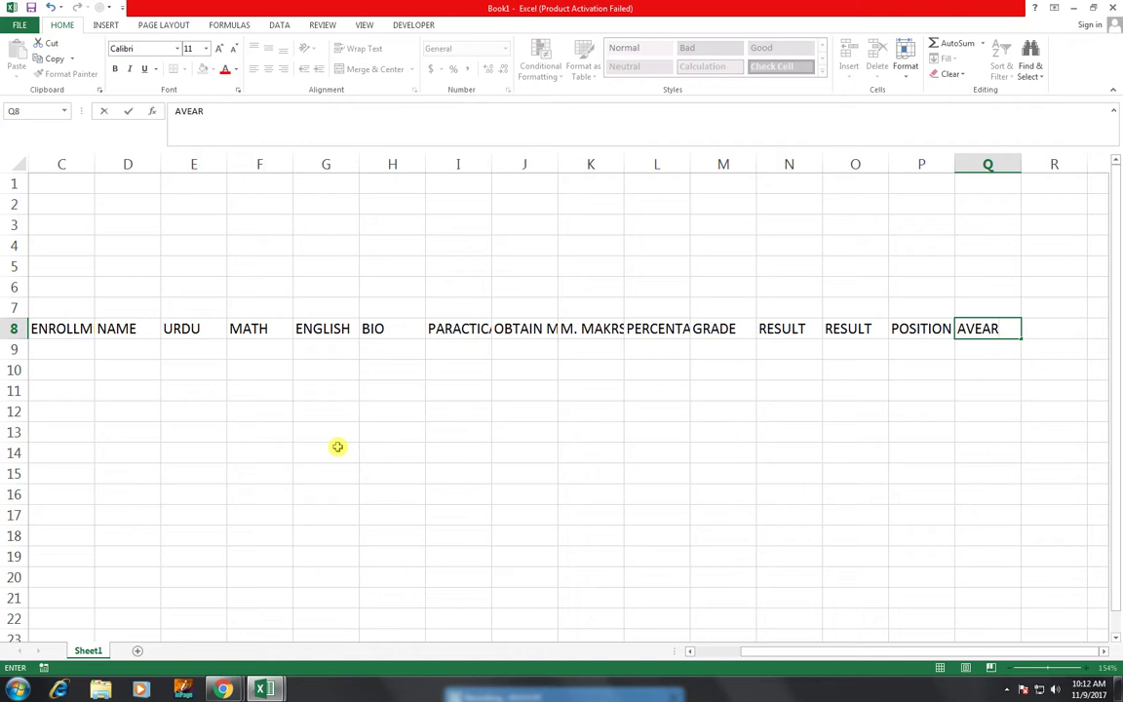
{"action": "key", "text": "BackSpace"}
{"action": "key", "text": "BackSpace"}
{"action": "type", "text": "RAGE"}
{"action": "key", "text": "Tab"}
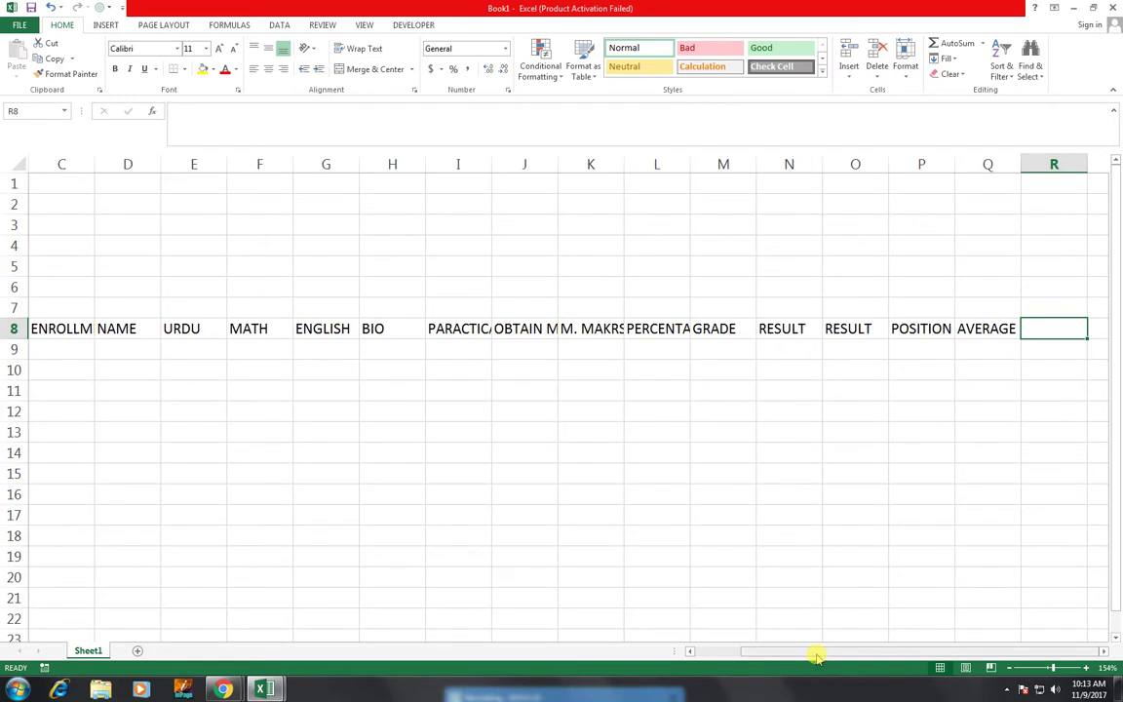
Step: Change Q8 to AVERAGE RESULT and add MINIMUM, TOTAL STUDENT and RANK in R8 through T8
{"action": "key", "text": "Left"}
{"action": "key", "text": "F2"}
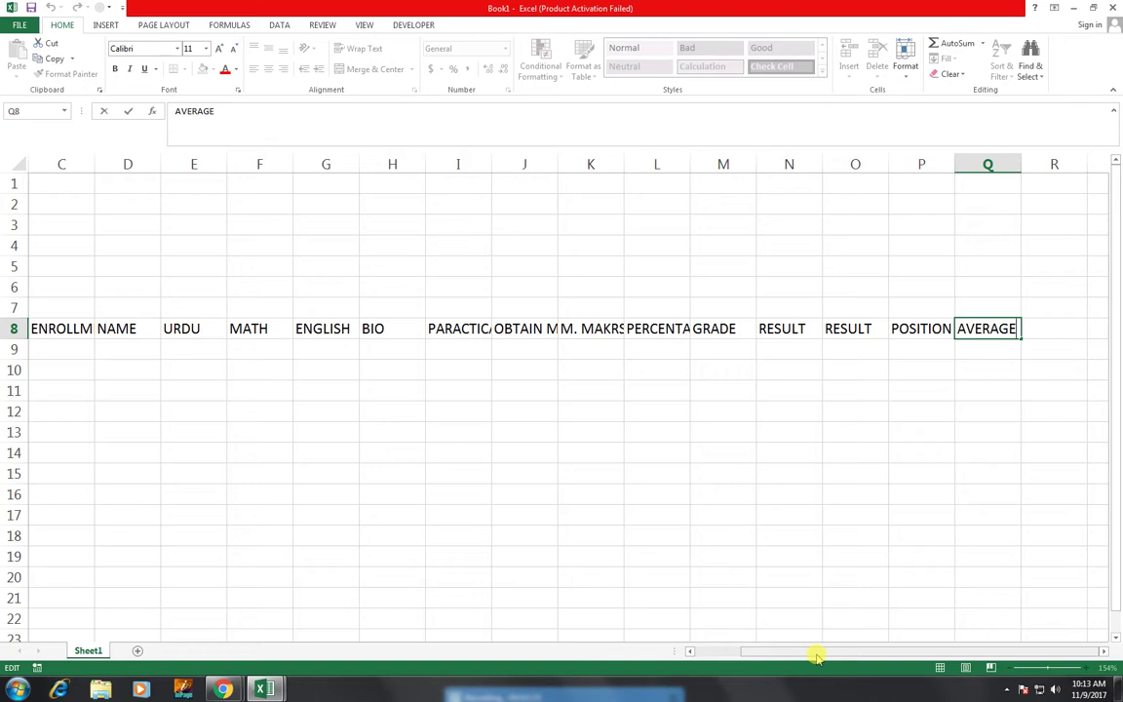
{"action": "type", "text": " RESULT"}
{"action": "key", "text": "Tab"}
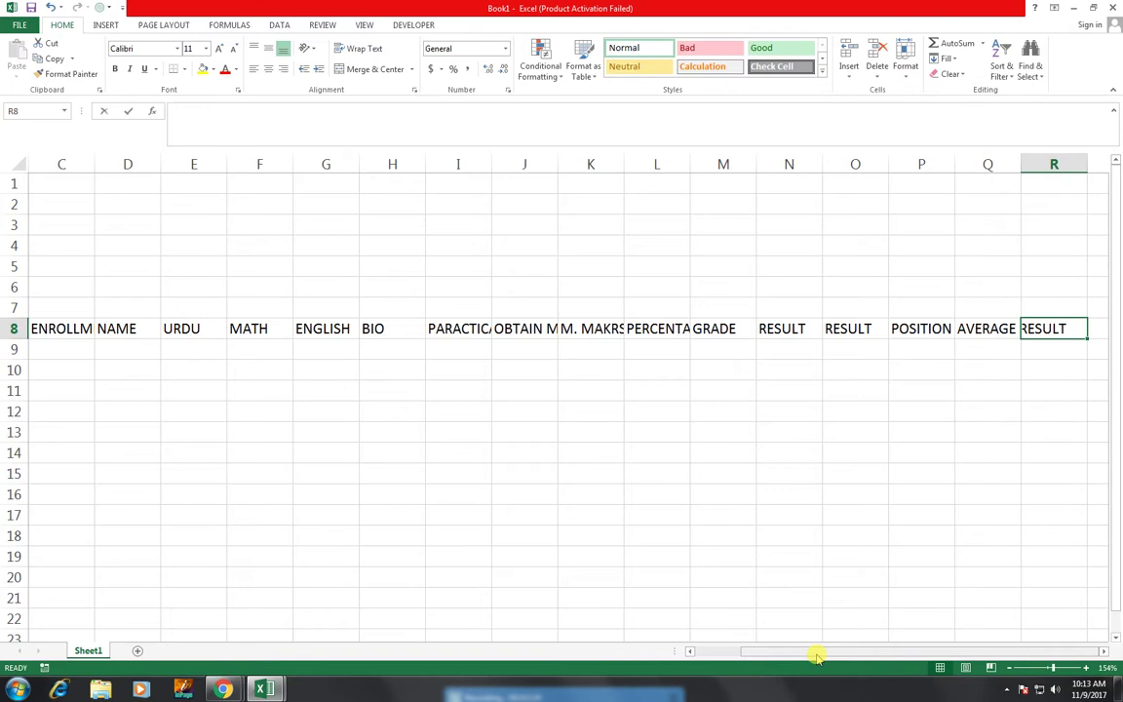
{"action": "type", "text": "MINIMUM"}
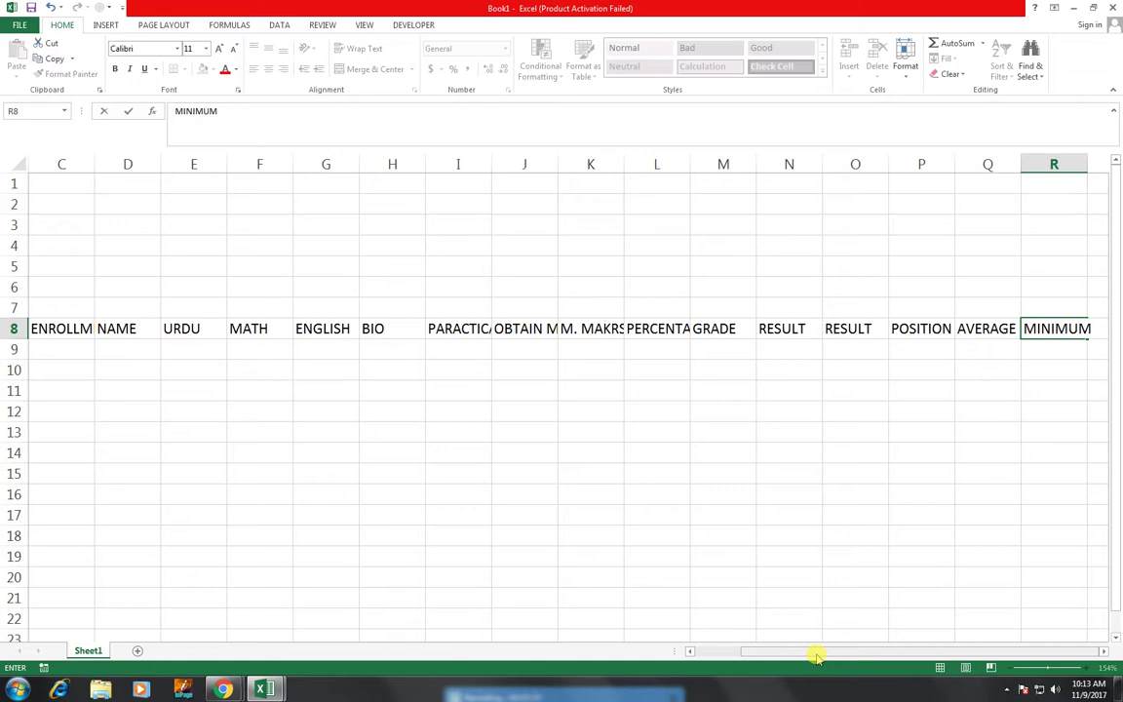
{"action": "key", "text": "Tab"}
{"action": "type", "text": "TOTA"}
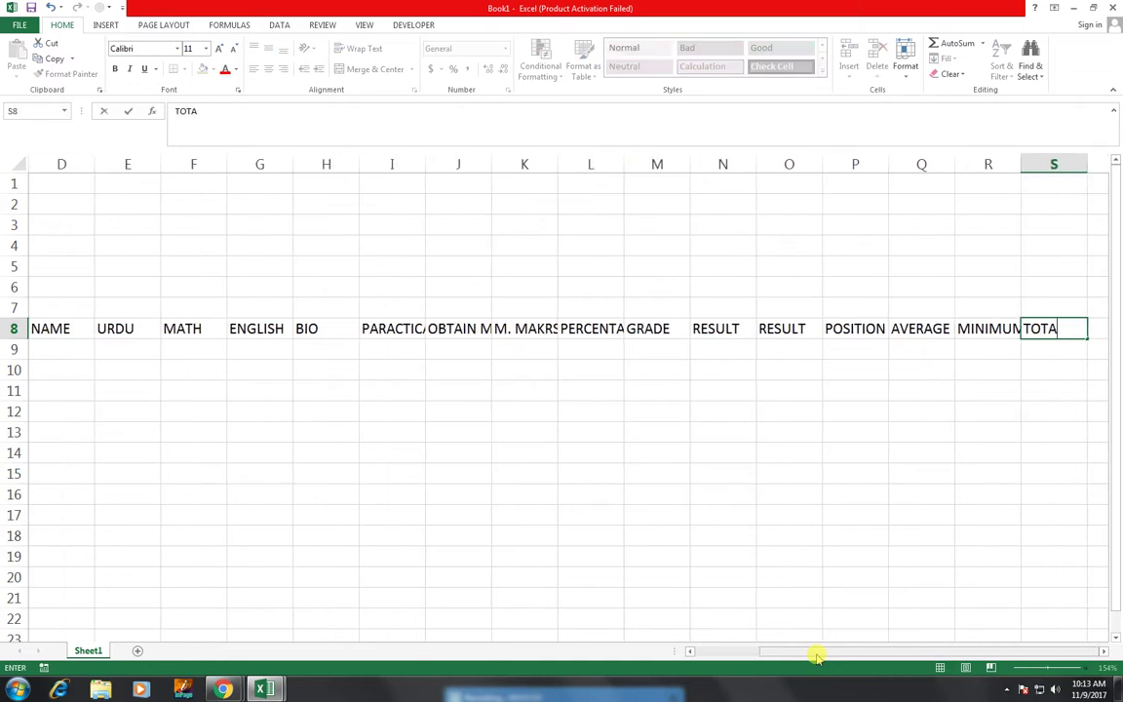
{"action": "type", "text": "L STUDENT"}
{"action": "key", "text": "Tab"}
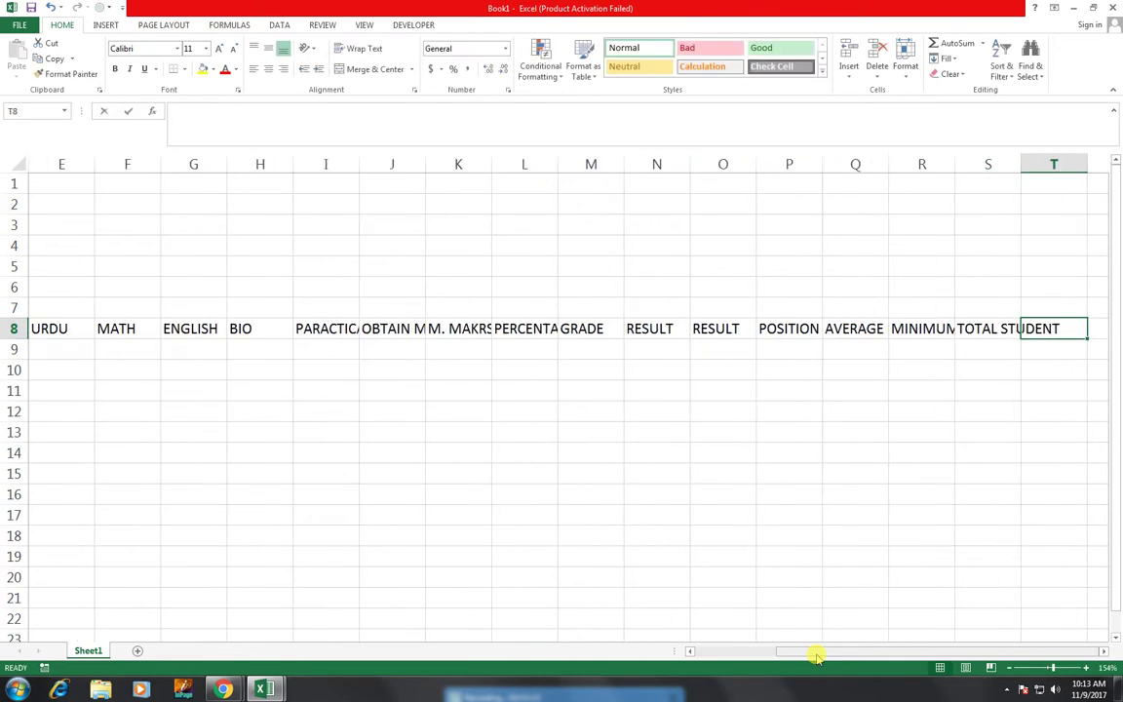
{"action": "type", "text": "RANK"}
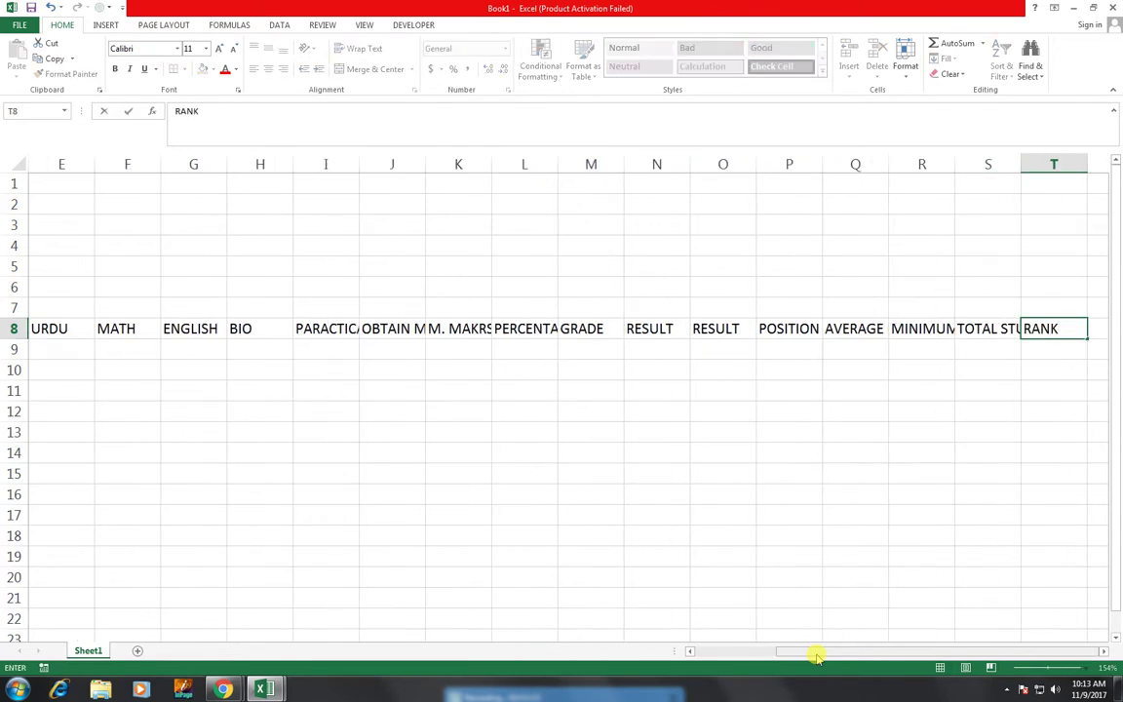
{"action": "key", "text": "Left"}
{"action": "key", "text": "Left"}
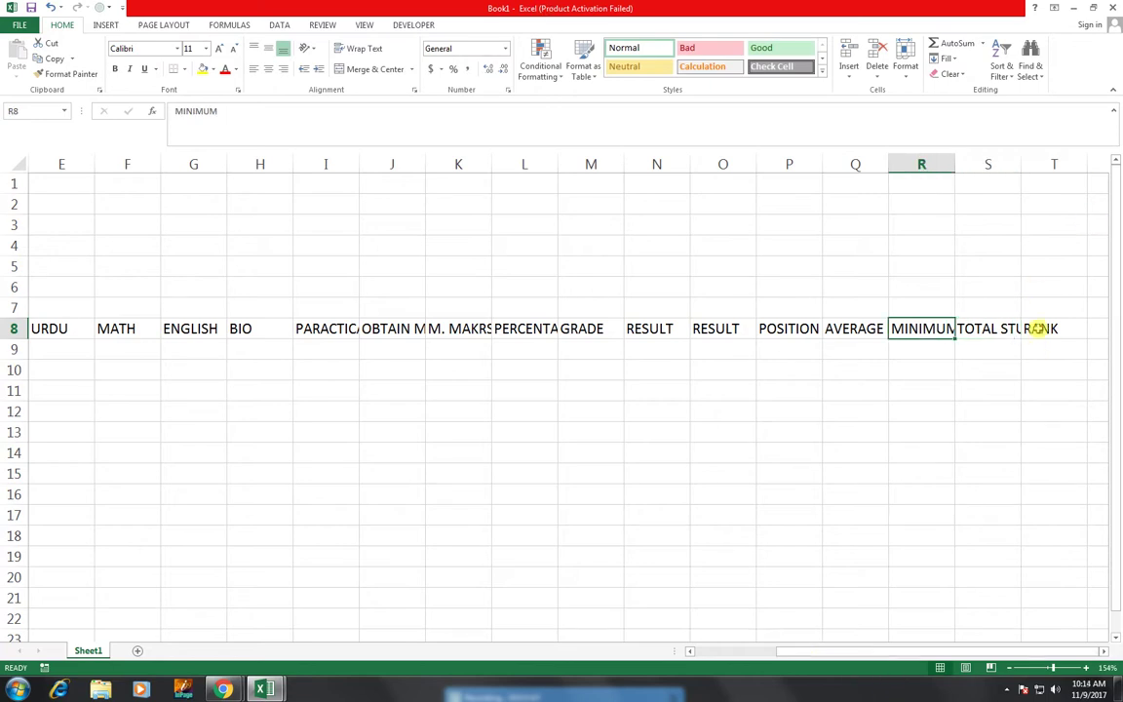
Step: Select the A8:T18 table area, narrow the URDU column E, then select the whole sheet
{"action": "left_click_drag", "start_coordinate": [1039, 328], "coordinate": [118, 525]}
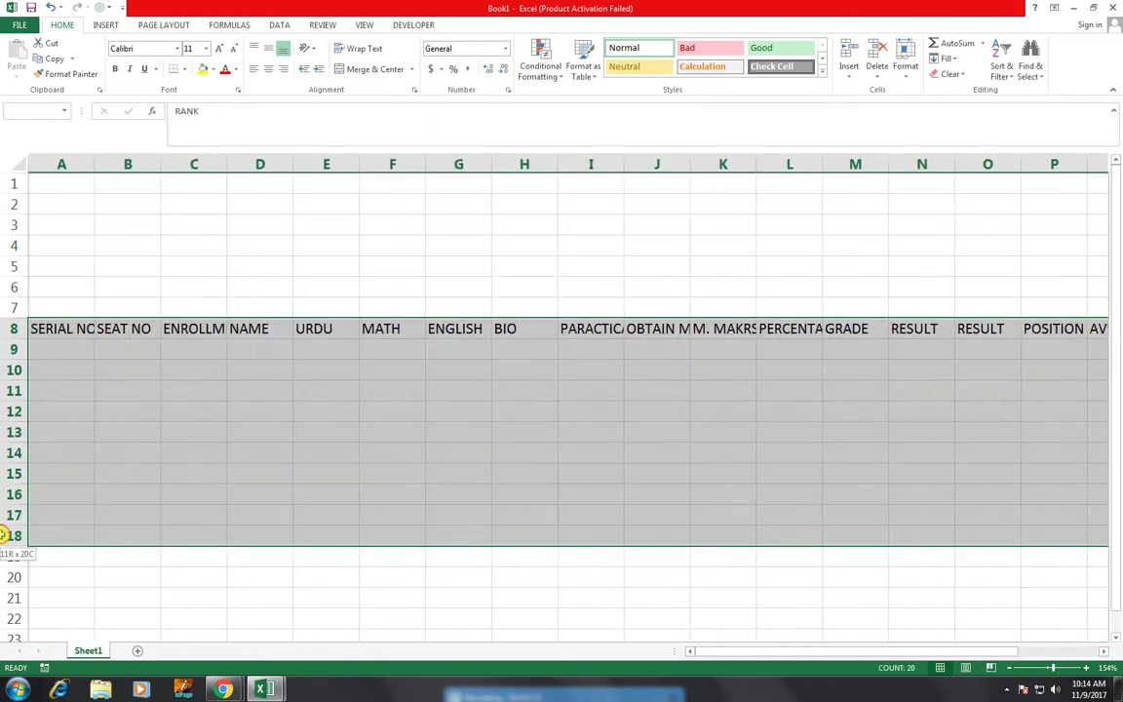
{"action": "left_click_drag", "start_coordinate": [118, 525], "coordinate": [19, 535]}
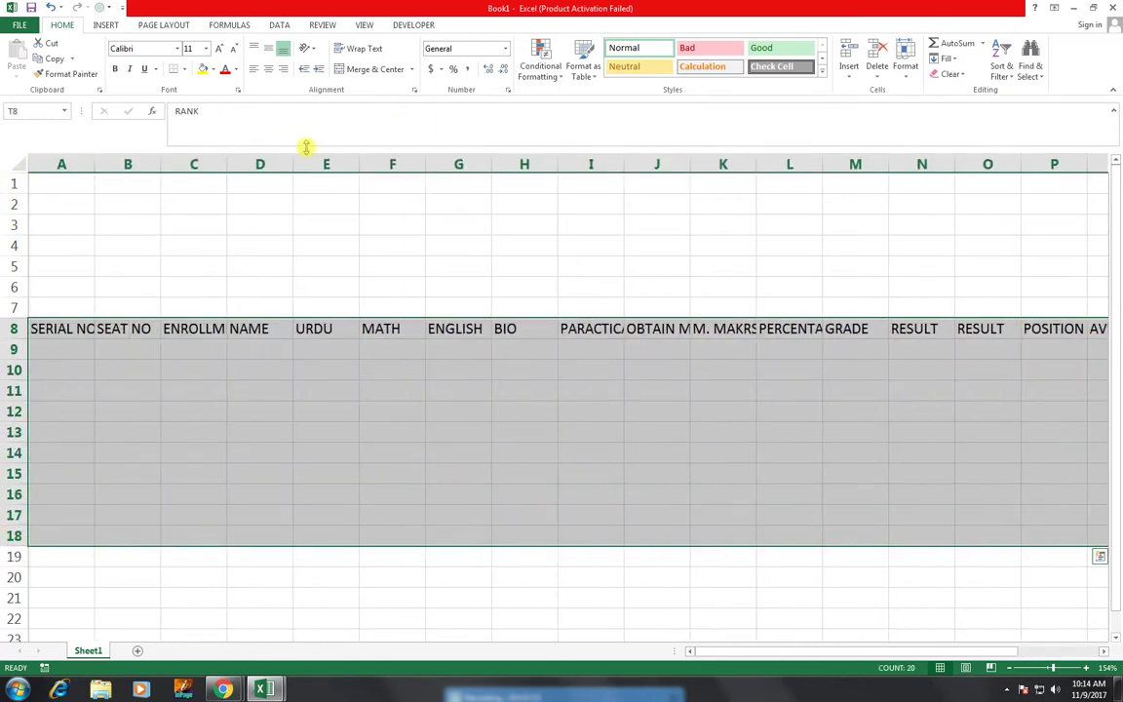
{"action": "left_click_drag", "start_coordinate": [359, 164], "coordinate": [337, 163]}
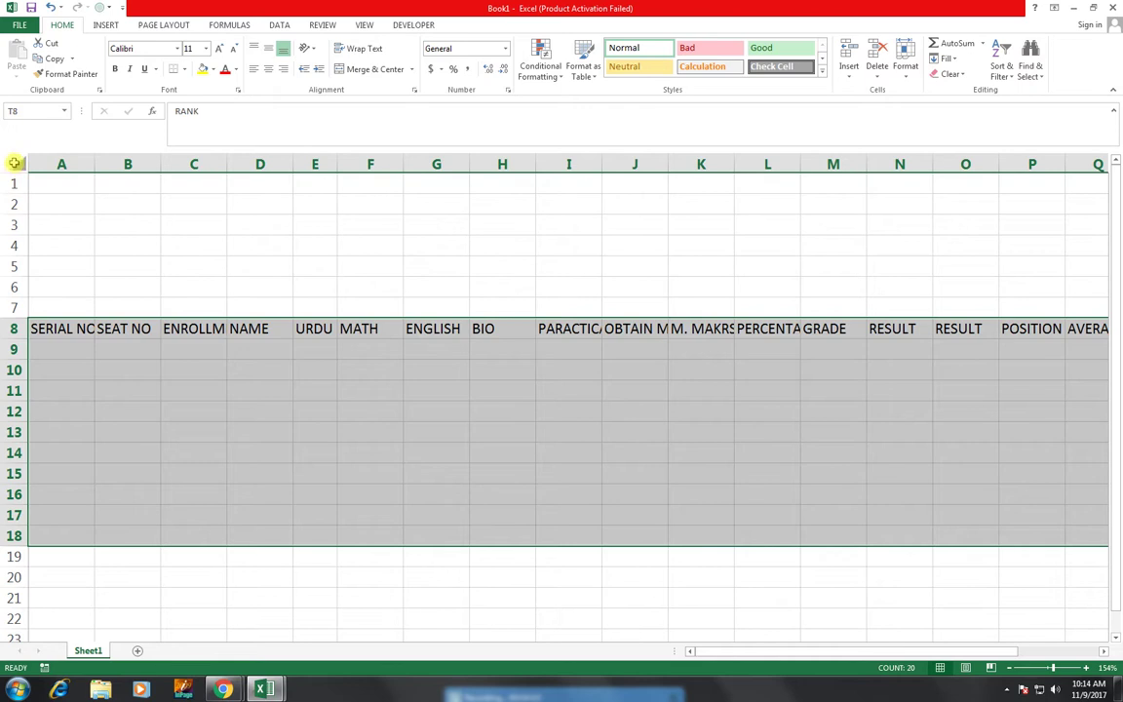
{"action": "left_click", "coordinate": [15, 163]}
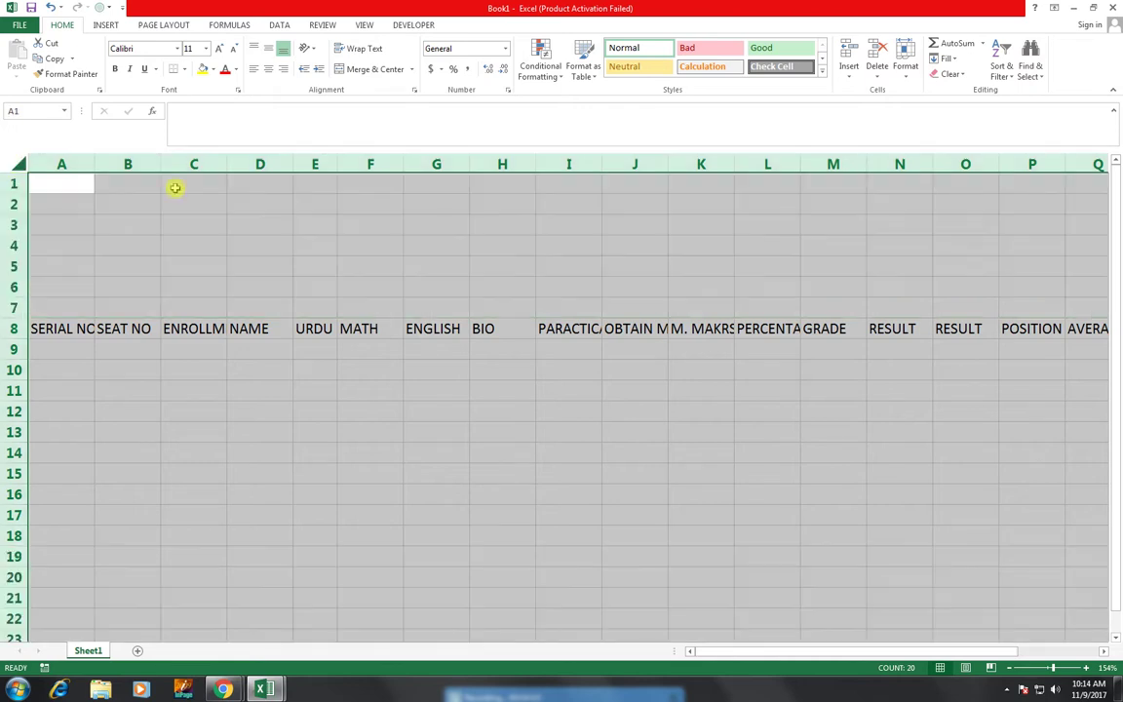
Step: AutoFit all sheet columns to their header text, then select cell I8
{"action": "double_click", "coordinate": [290, 160]}
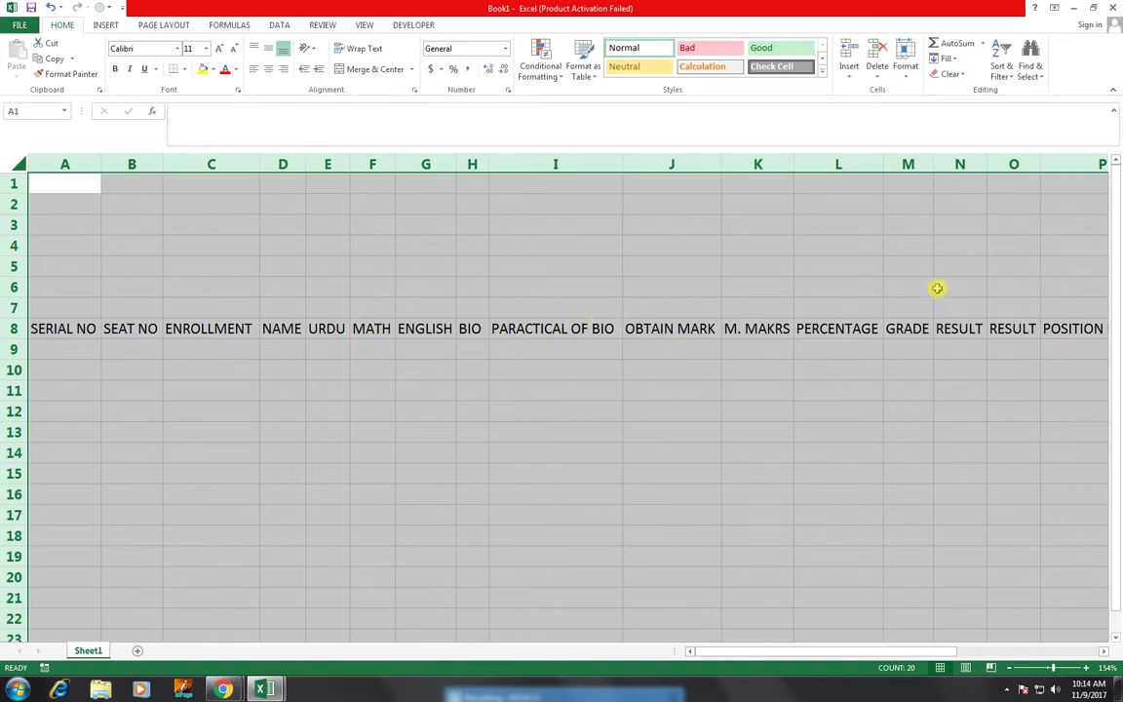
{"action": "left_click", "coordinate": [590, 331]}
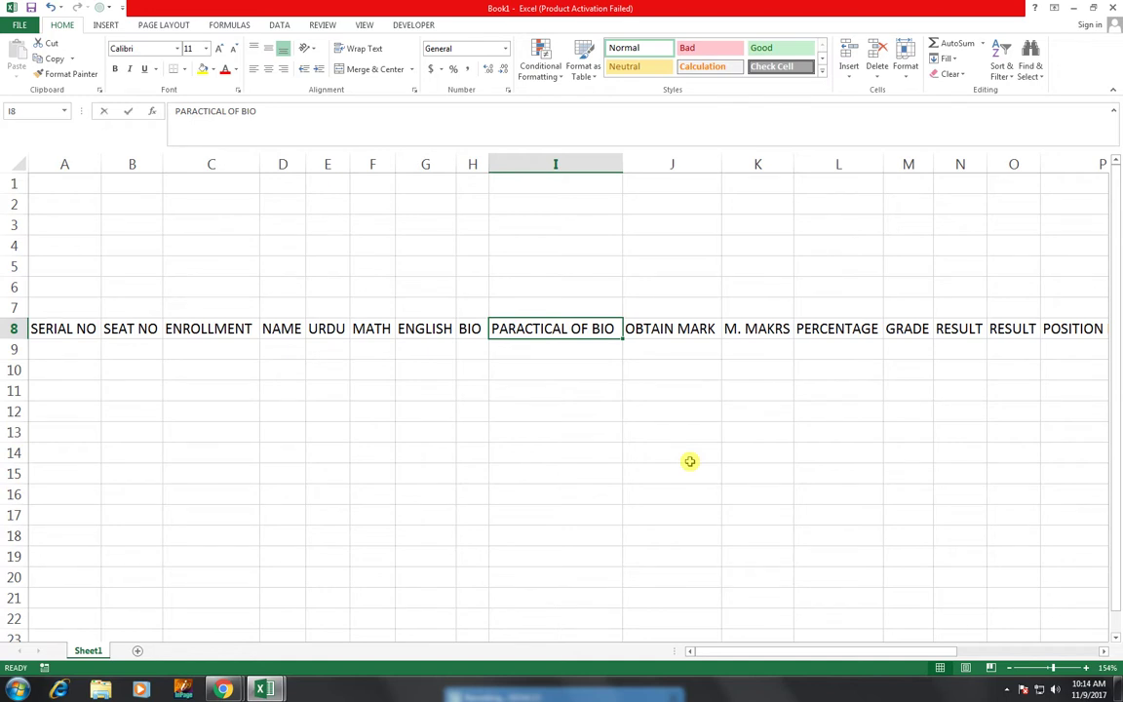
Step: Edit I8 to read PARAC OF BIO and AutoFit column I to the shorter header
{"action": "key", "text": "F2"}
{"action": "key", "text": "Left"}
{"action": "key", "text": "BackSpace"}
{"action": "key", "text": "BackSpace"}
{"action": "key", "text": "BackSpace"}
{"action": "key", "text": "BackSpace"}
{"action": "key", "text": "BackSpace"}
{"action": "key", "text": "BackSpace"}
{"action": "key", "text": "BackSpace"}
{"action": "key", "text": "BackSpace"}
{"action": "type", "text": "RAC"}
{"action": "left_click", "coordinate": [703, 434]}
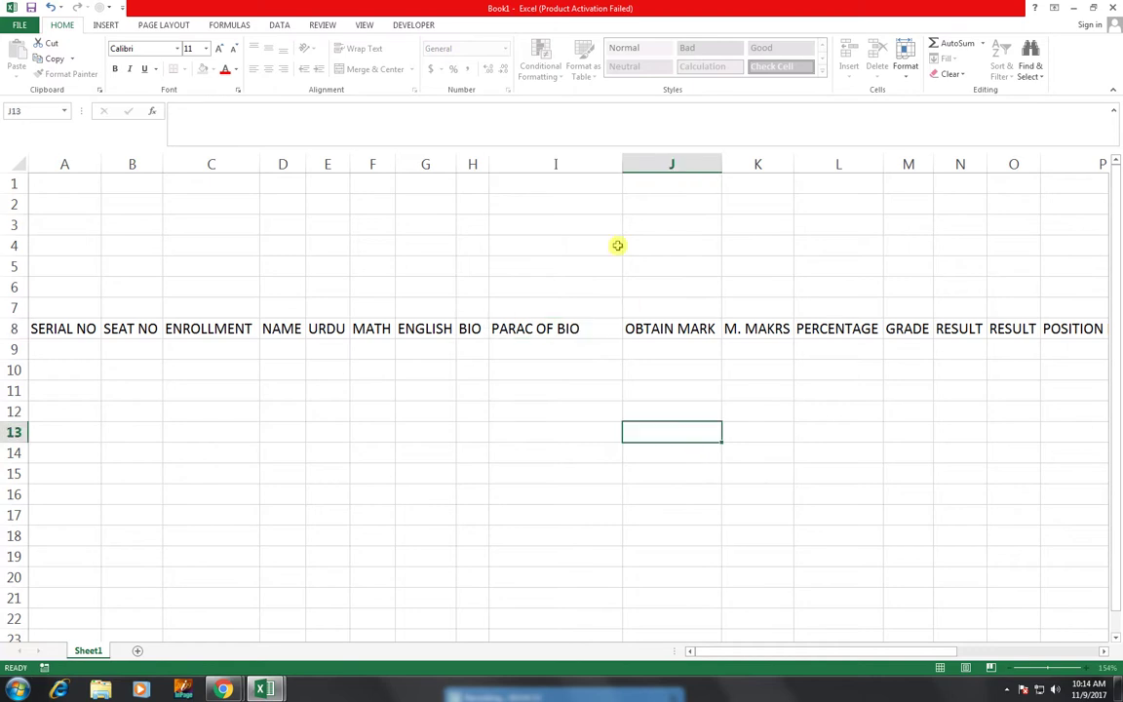
{"action": "double_click", "coordinate": [623, 161]}
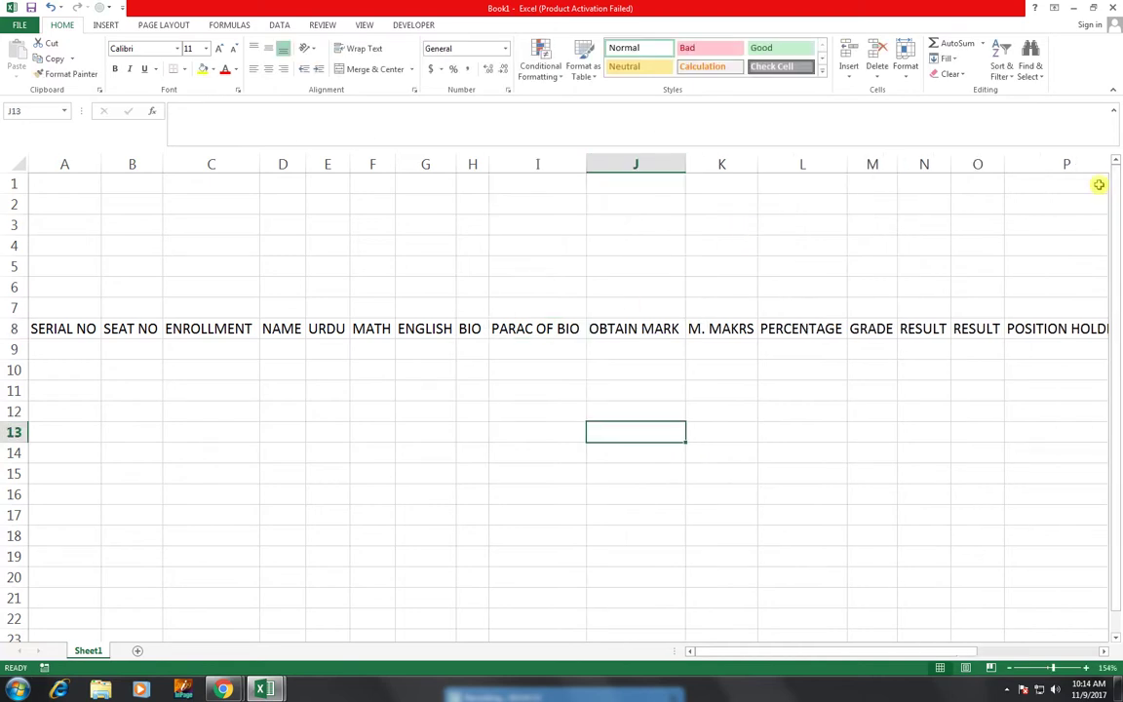
{"action": "left_click_drag", "start_coordinate": [780, 650], "coordinate": [998, 643]}
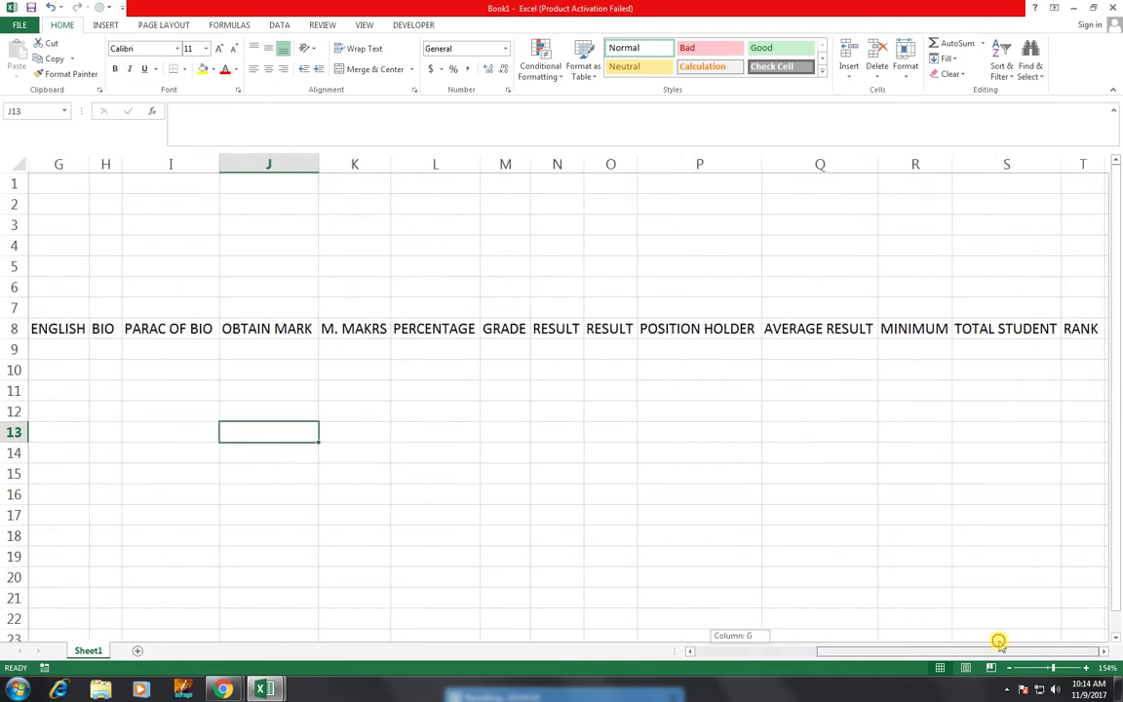
{"action": "left_click_drag", "start_coordinate": [998, 642], "coordinate": [998, 641]}
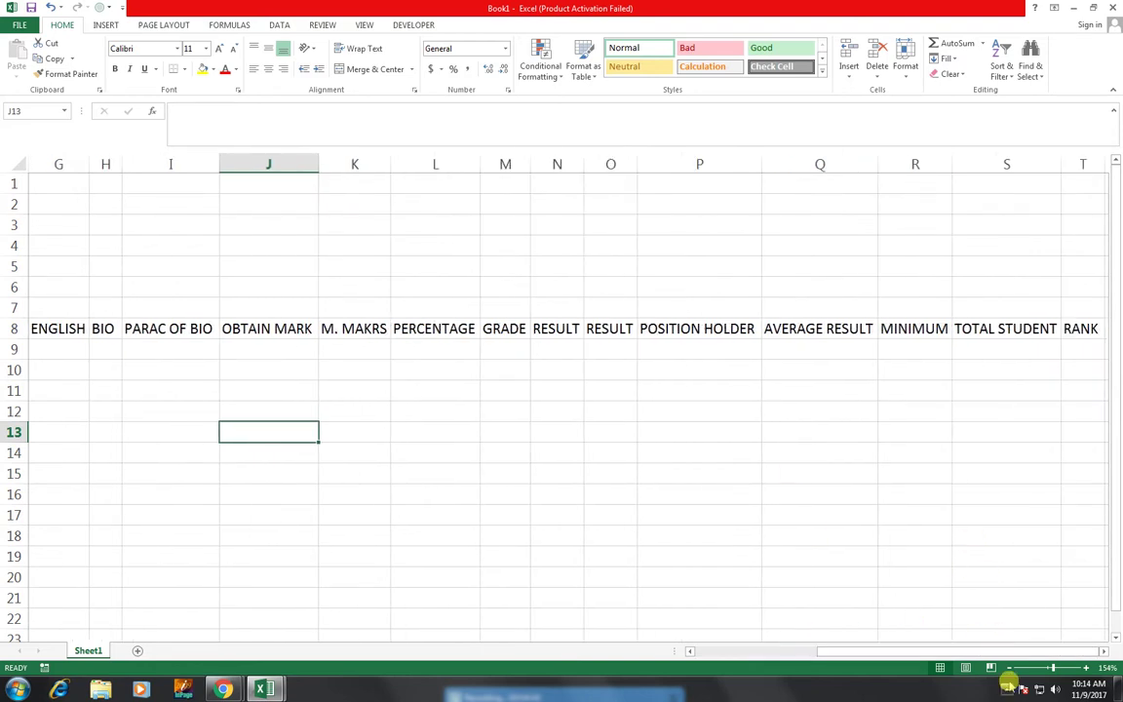
{"action": "left_click_drag", "start_coordinate": [907, 650], "coordinate": [840, 651]}
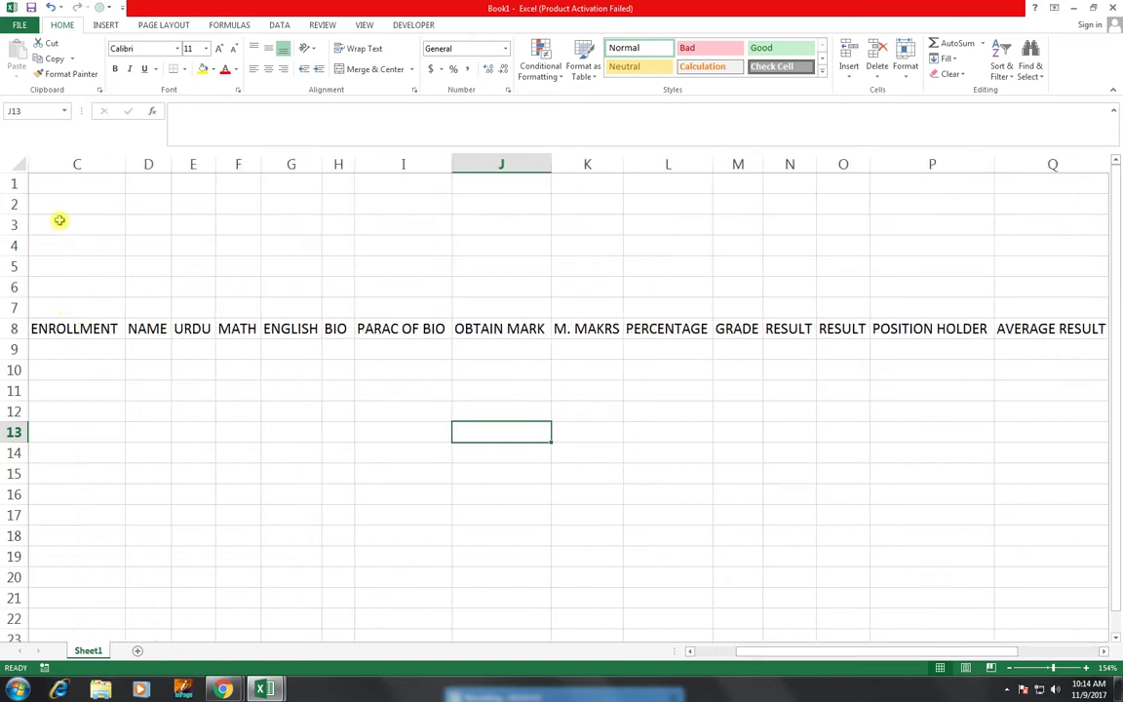
Step: Fill SERIAL NO cells A9:A19 with the series 1 to 11
{"action": "left_click", "coordinate": [92, 348]}
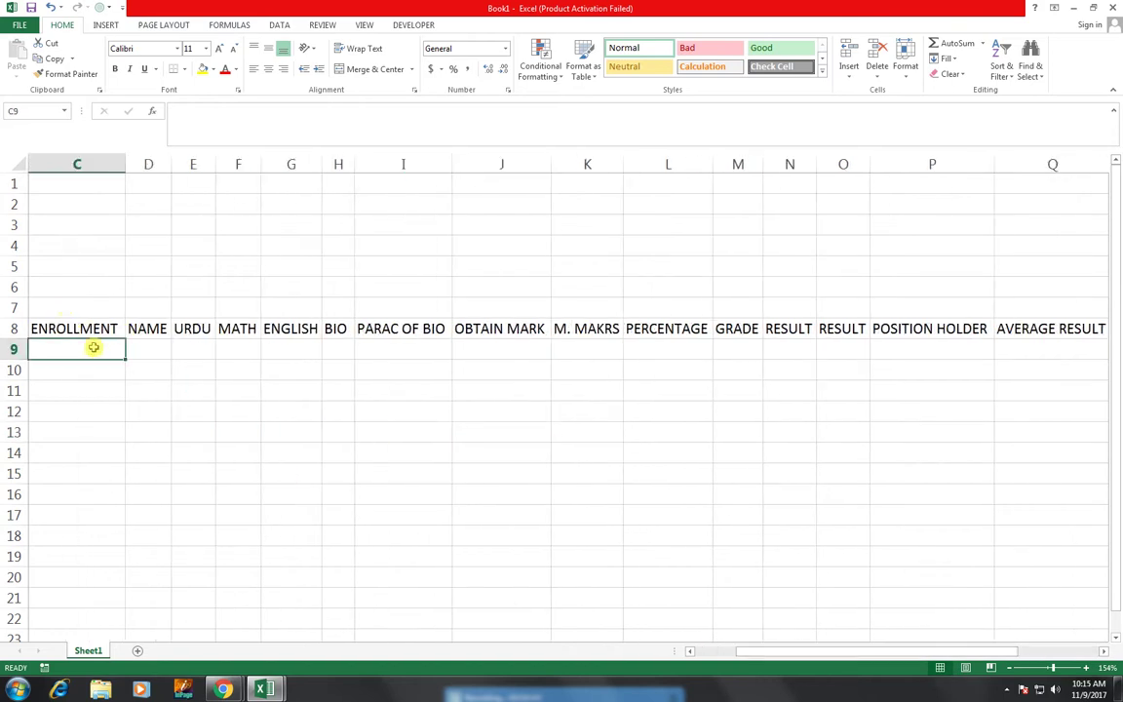
{"action": "left_click_drag", "start_coordinate": [93, 348], "coordinate": [10, 297]}
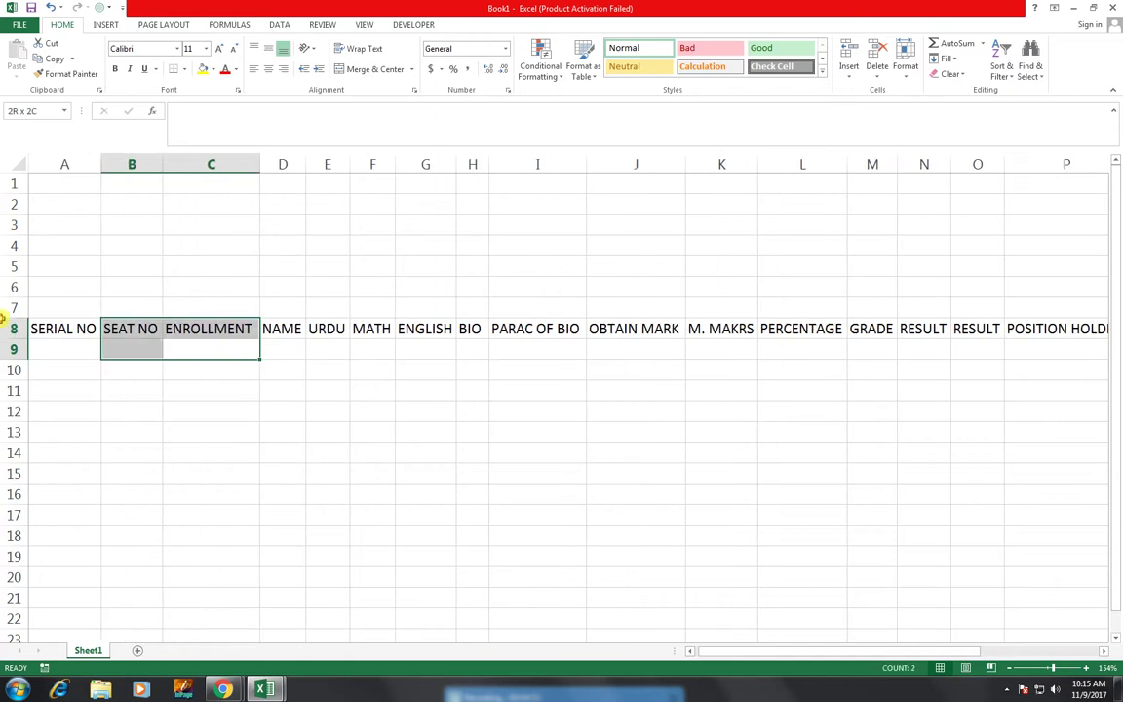
{"action": "left_click", "coordinate": [75, 349]}
{"action": "type", "text": "1"}
{"action": "key", "text": "Return"}
{"action": "key", "text": "Return"}
{"action": "key", "text": "Return"}
{"action": "left_click", "coordinate": [90, 350]}
{"action": "left_click_drag", "start_coordinate": [99, 358], "coordinate": [79, 574]}
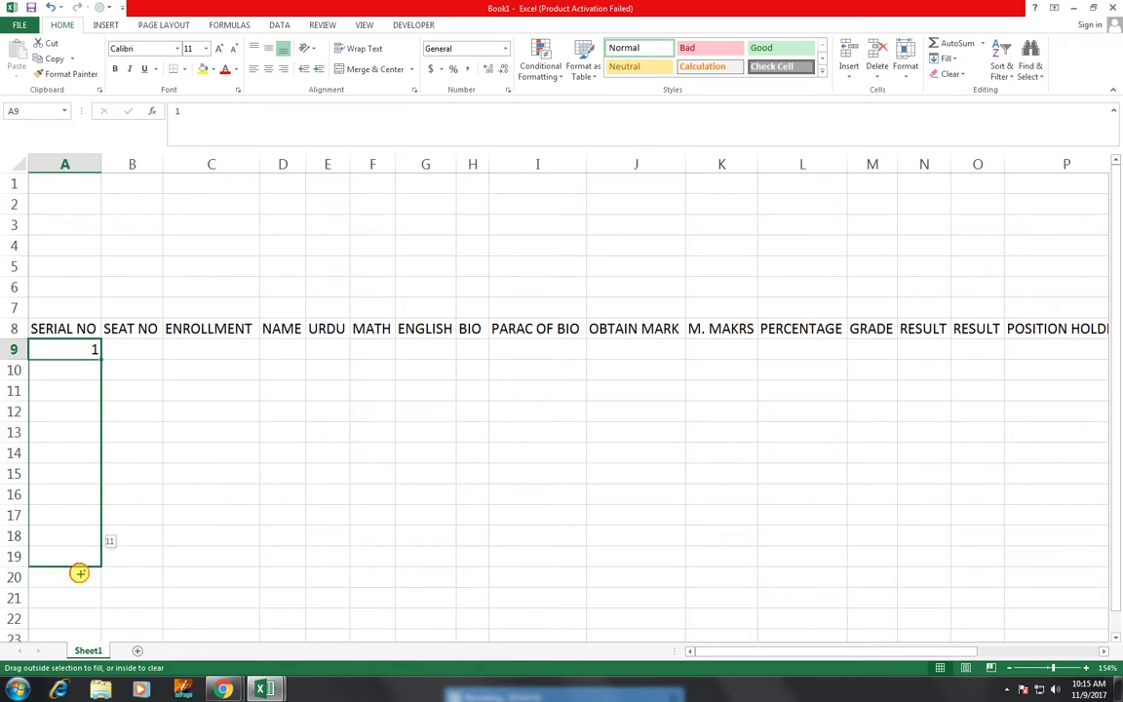
{"action": "left_click_drag", "start_coordinate": [80, 573], "coordinate": [80, 574]}
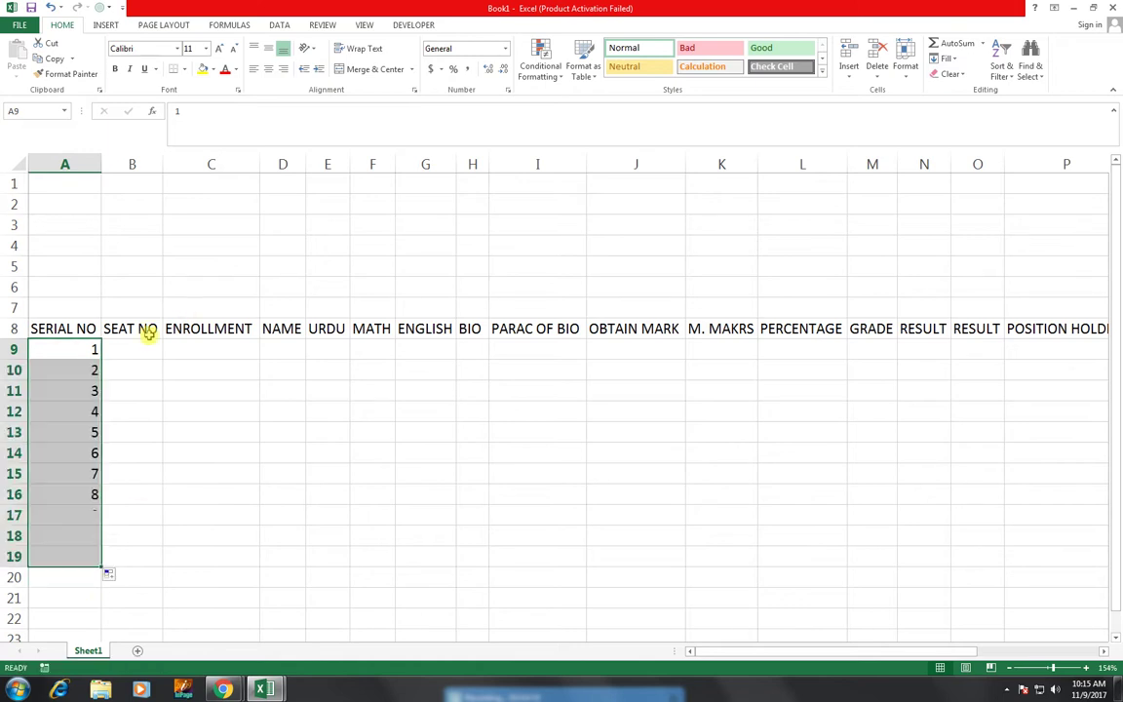
{"action": "left_click", "coordinate": [130, 363]}
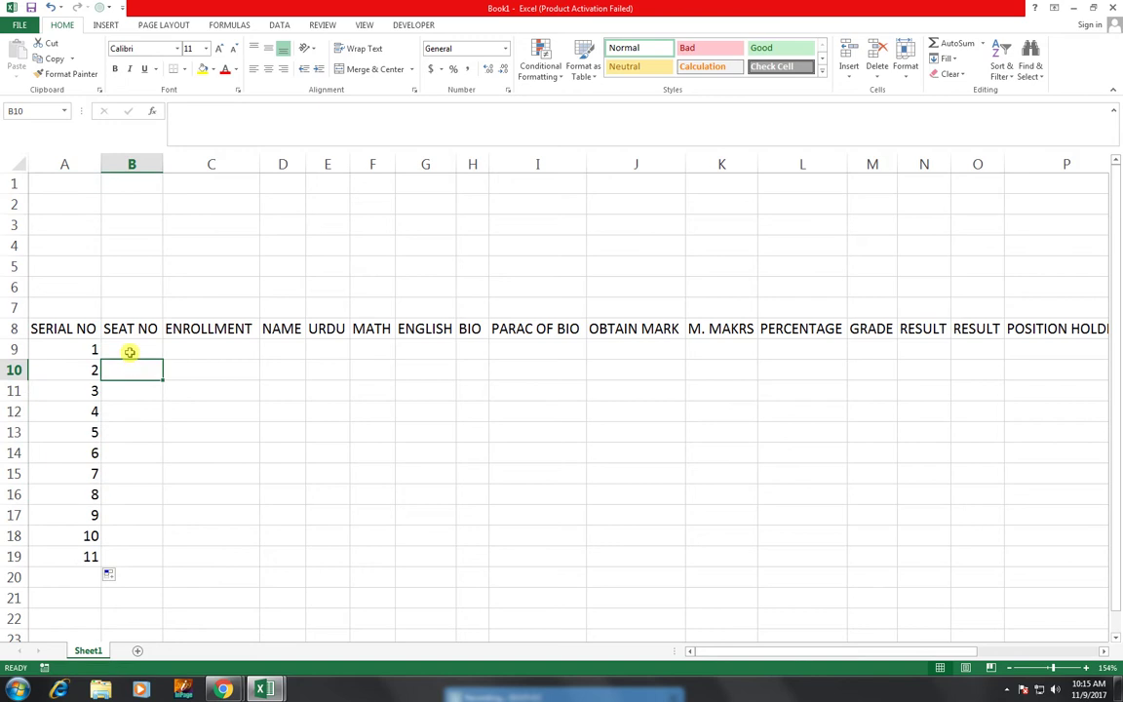
Step: Fill SEAT NO cells B9:B19 with A-1223 through A-1233
{"action": "left_click", "coordinate": [129, 352]}
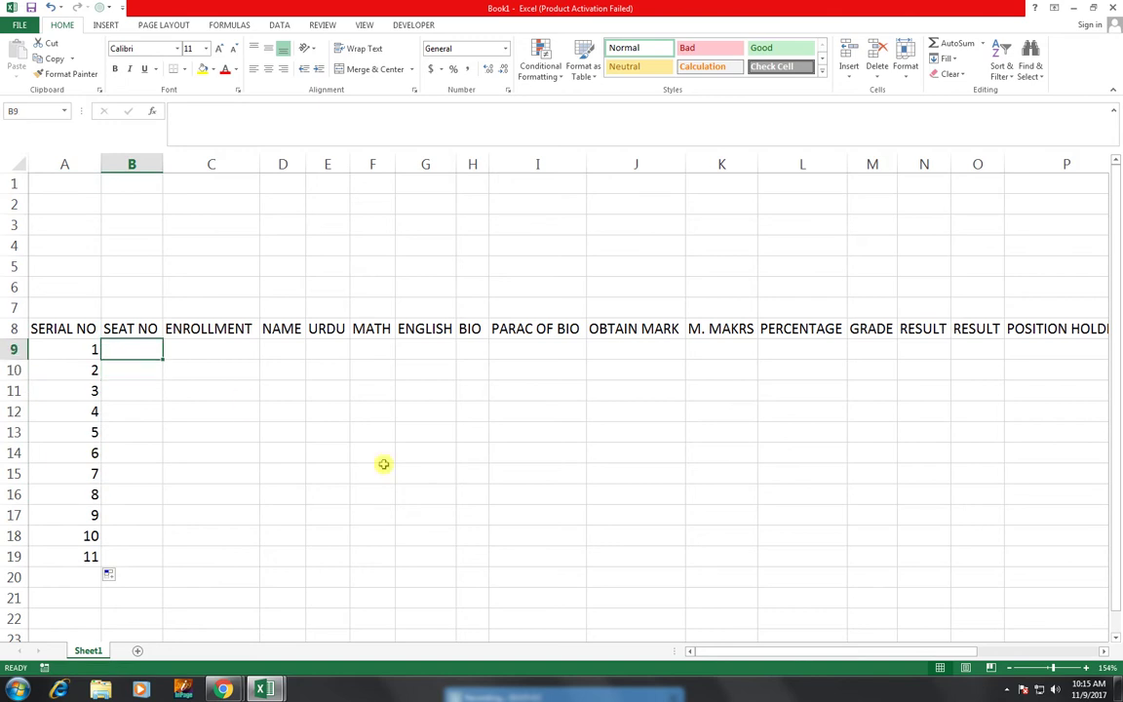
{"action": "type", "text": "A"}
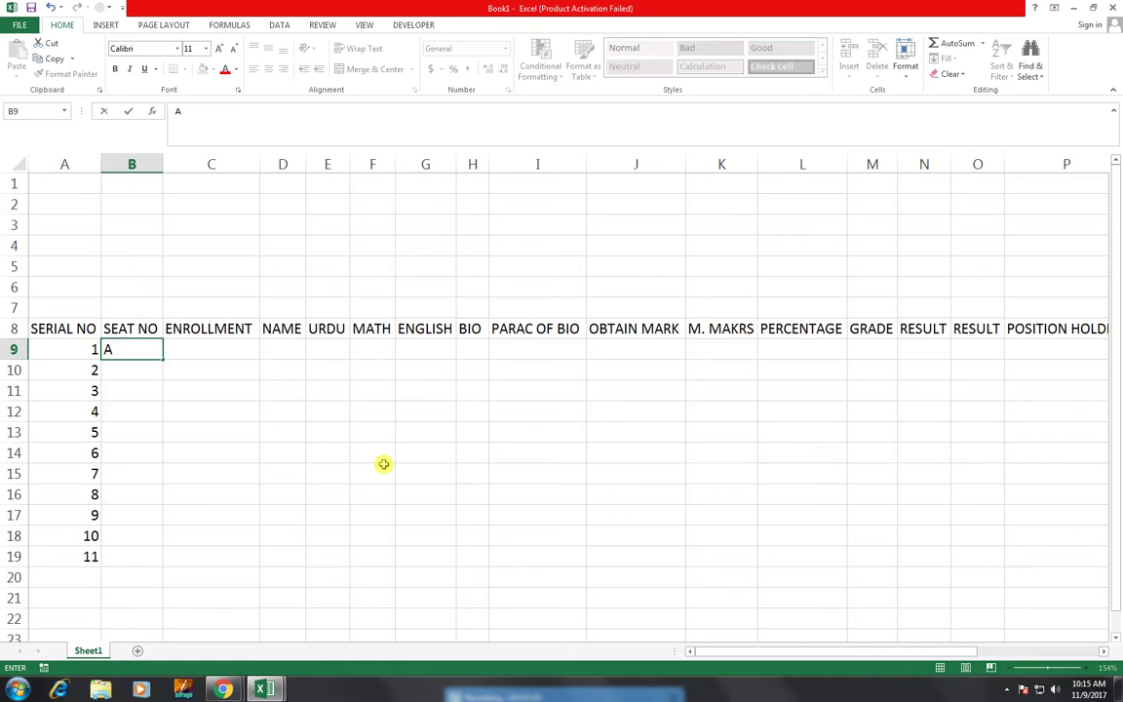
{"action": "type", "text": "-1223"}
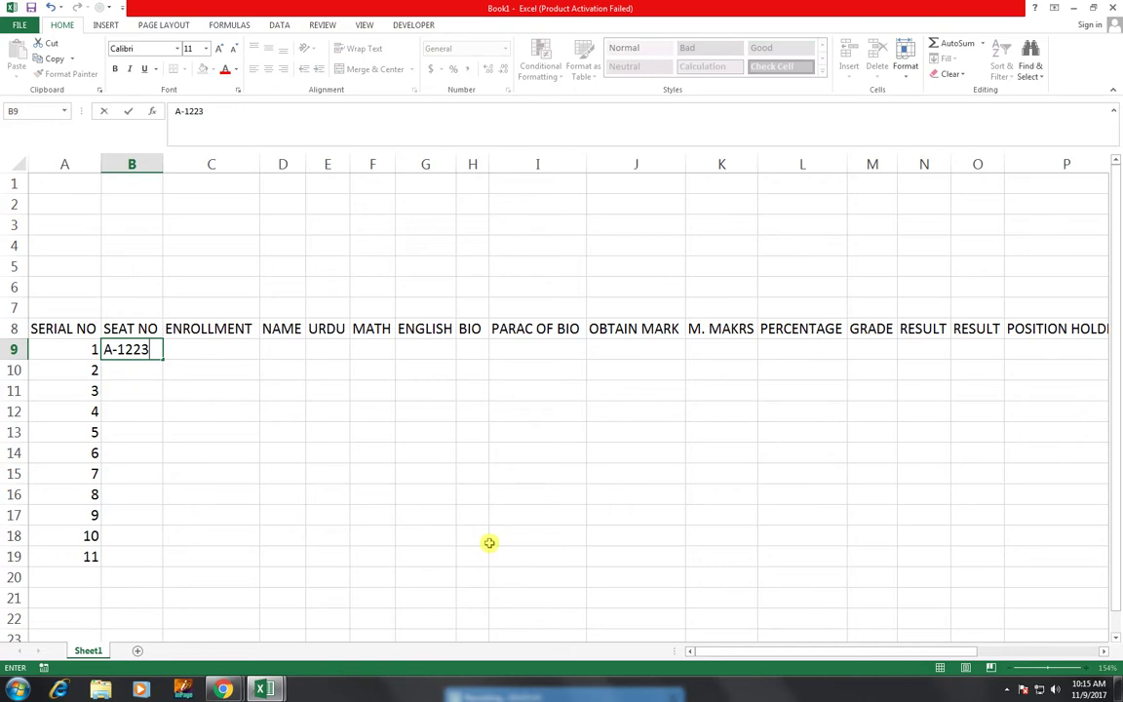
{"action": "key", "text": "Return"}
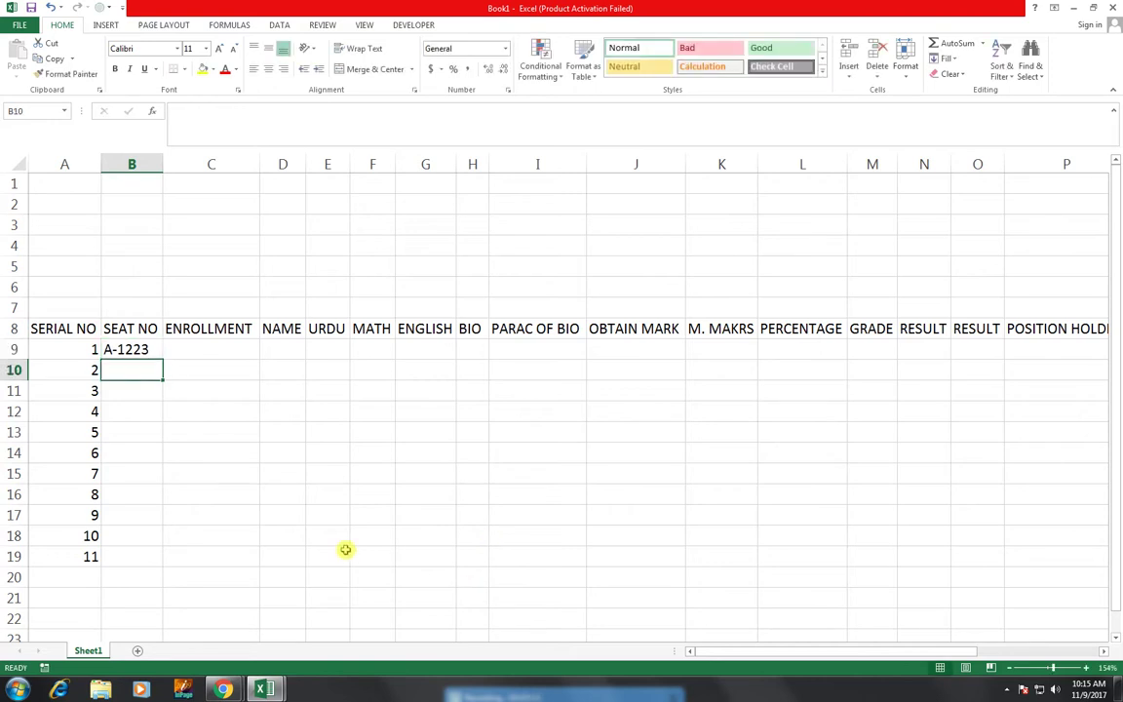
{"action": "left_click", "coordinate": [148, 349]}
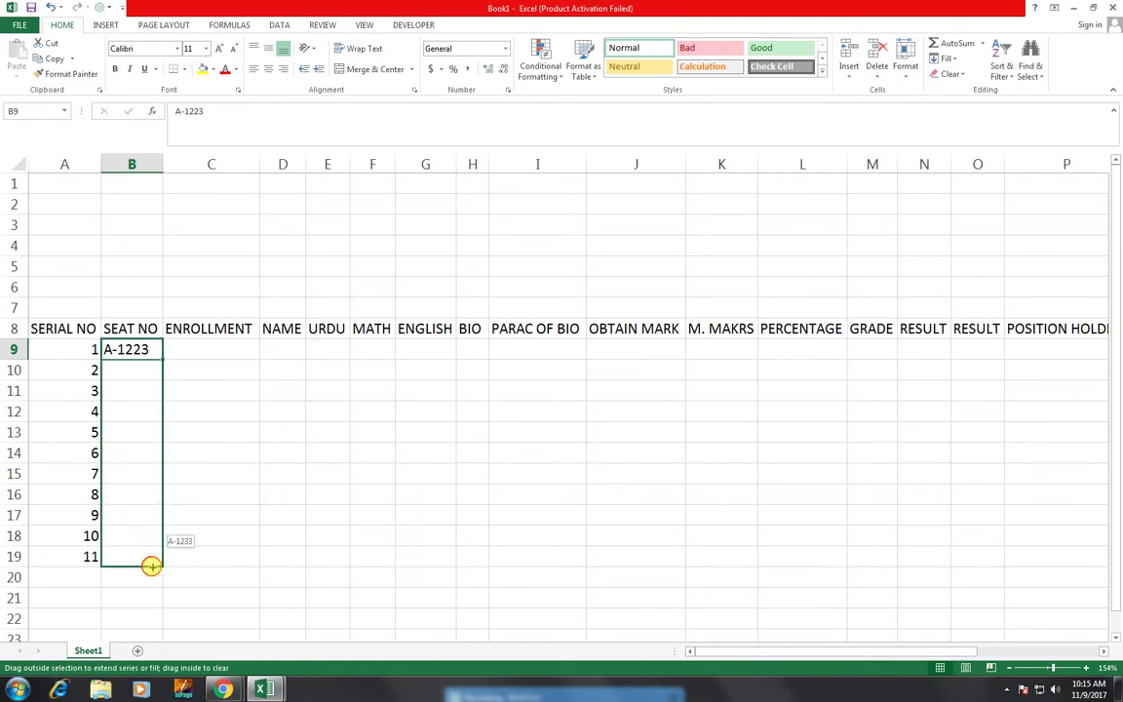
{"action": "left_click_drag", "start_coordinate": [153, 448], "coordinate": [150, 561]}
{"action": "left_click", "coordinate": [223, 347]}
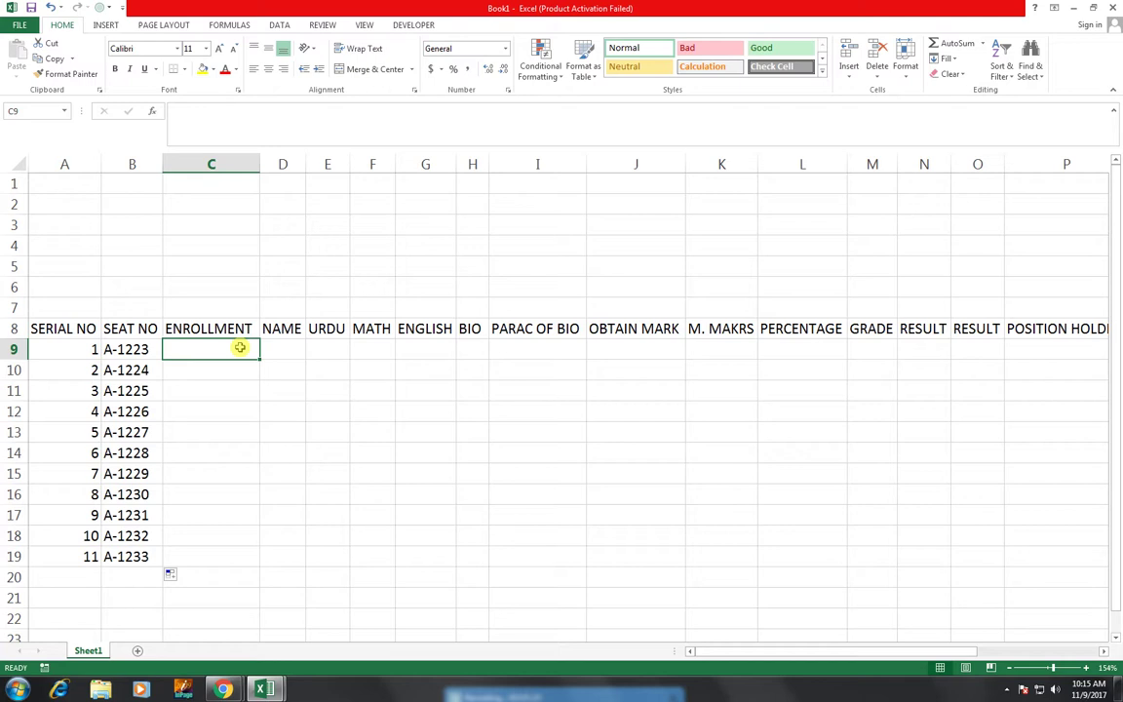
Step: Fill ENROLLMENT C9:C19 with E/34312432/43 through /53 and widen column C to fit
{"action": "type", "text": "E/3431"}
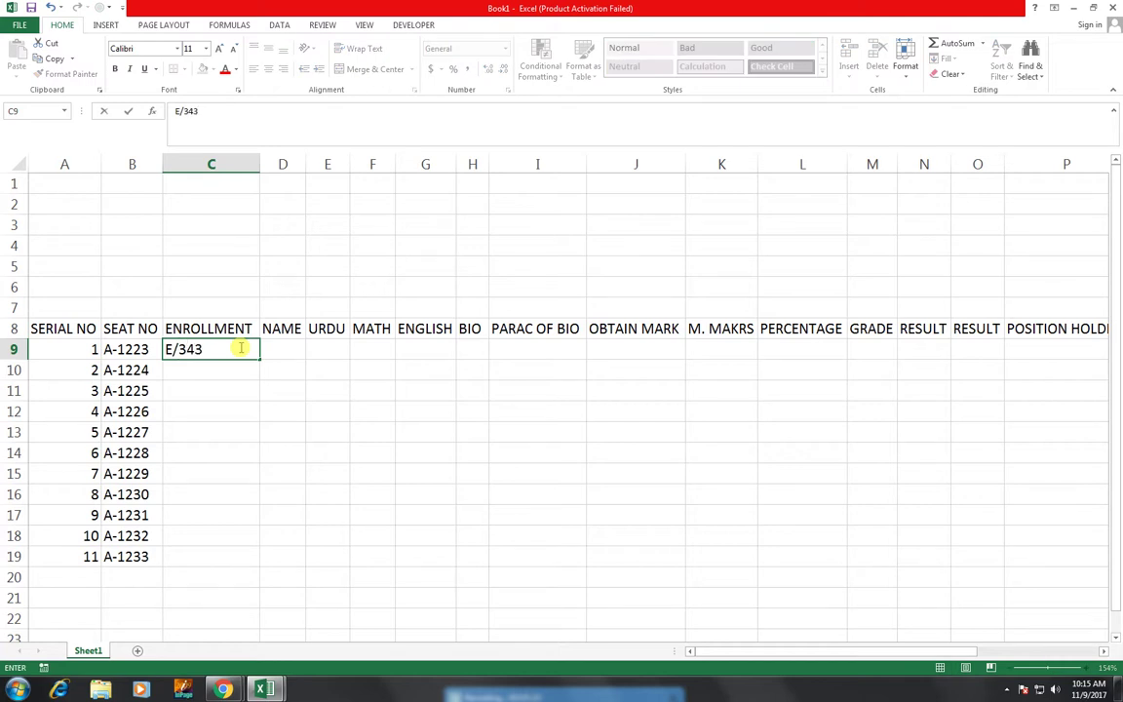
{"action": "type", "text": "43"}
{"action": "key", "text": "BackSpace"}
{"action": "key", "text": "BackSpace"}
{"action": "type", "text": "243"}
{"action": "type", "text": "2"}
{"action": "key", "text": "Return"}
{"action": "left_click", "coordinate": [239, 348]}
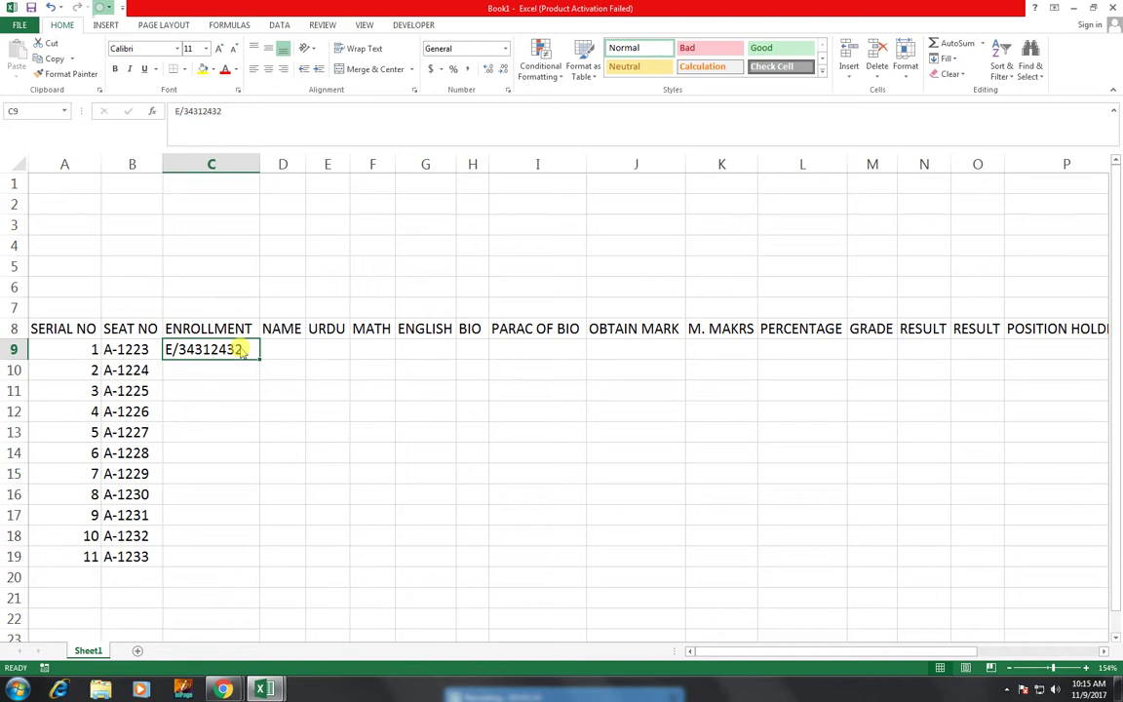
{"action": "left_click", "coordinate": [277, 408]}
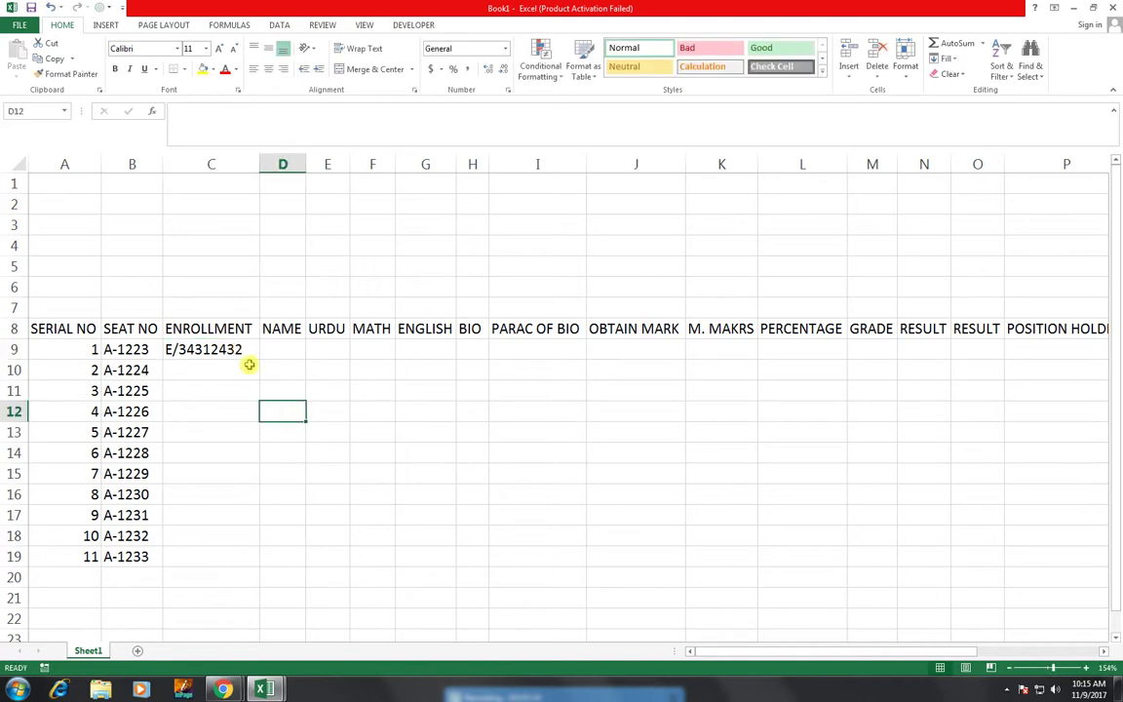
{"action": "double_click", "coordinate": [238, 349]}
{"action": "type", "text": "/43"}
{"action": "key", "text": "Return"}
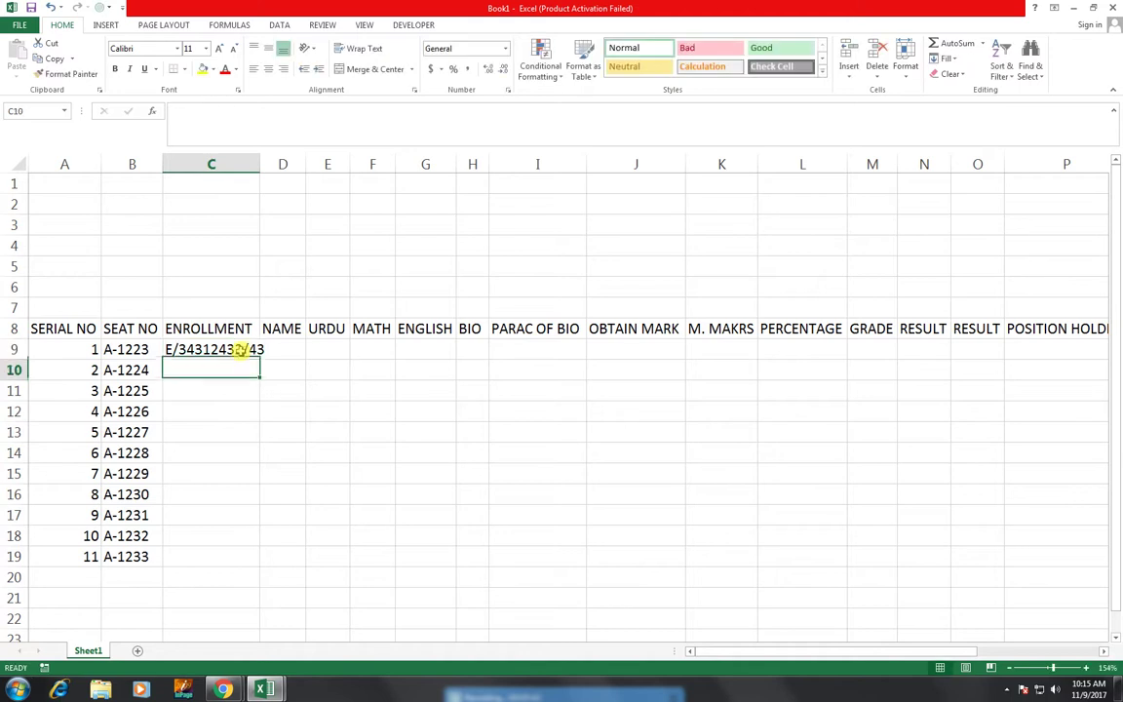
{"action": "left_click", "coordinate": [249, 353]}
{"action": "left_click_drag", "start_coordinate": [260, 360], "coordinate": [262, 560]}
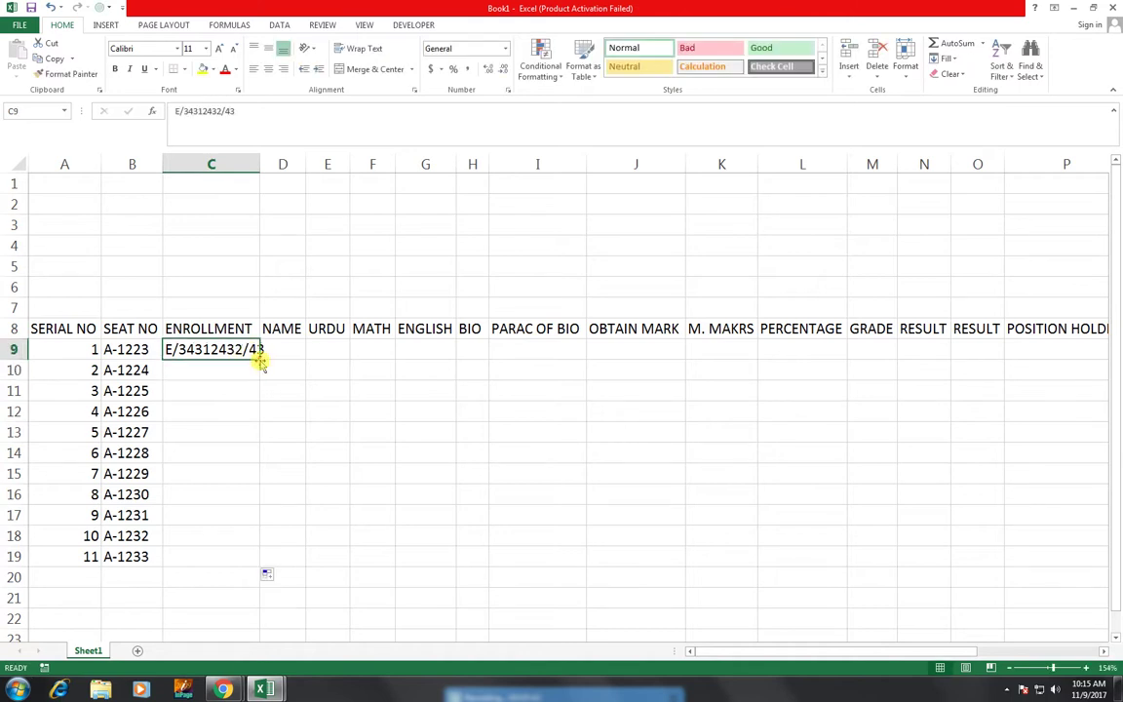
{"action": "double_click", "coordinate": [262, 162]}
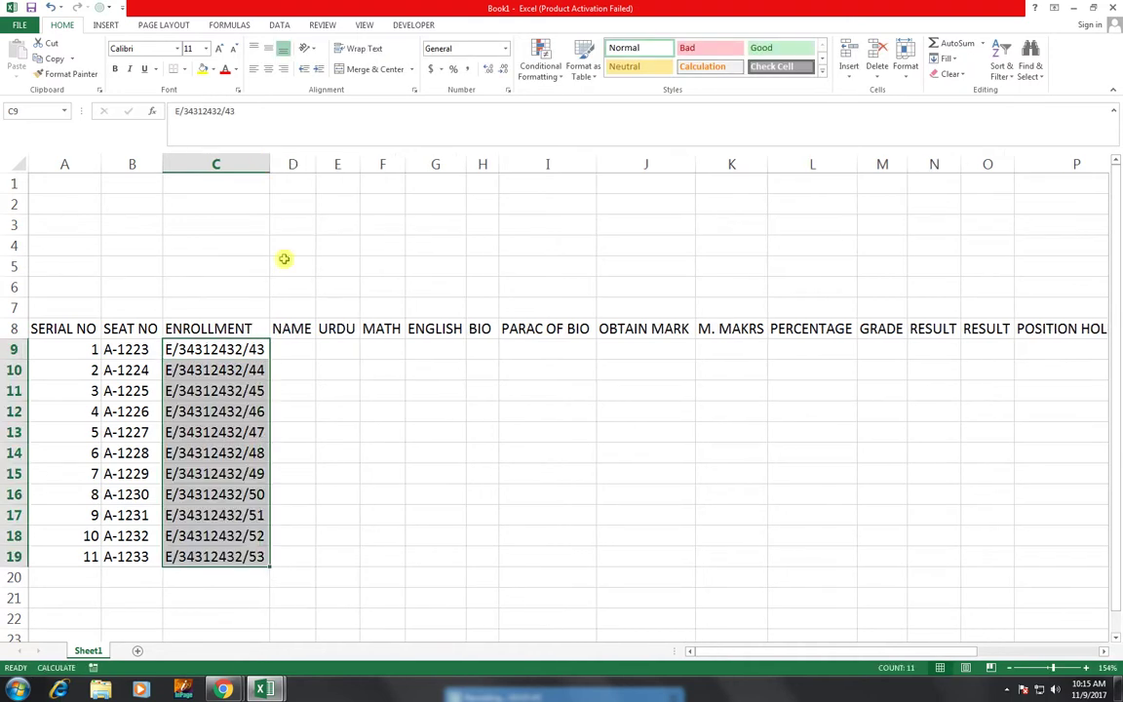
Step: Enter a student name in D9, fill it down to D19, and widen column D
{"action": "left_click", "coordinate": [304, 345]}
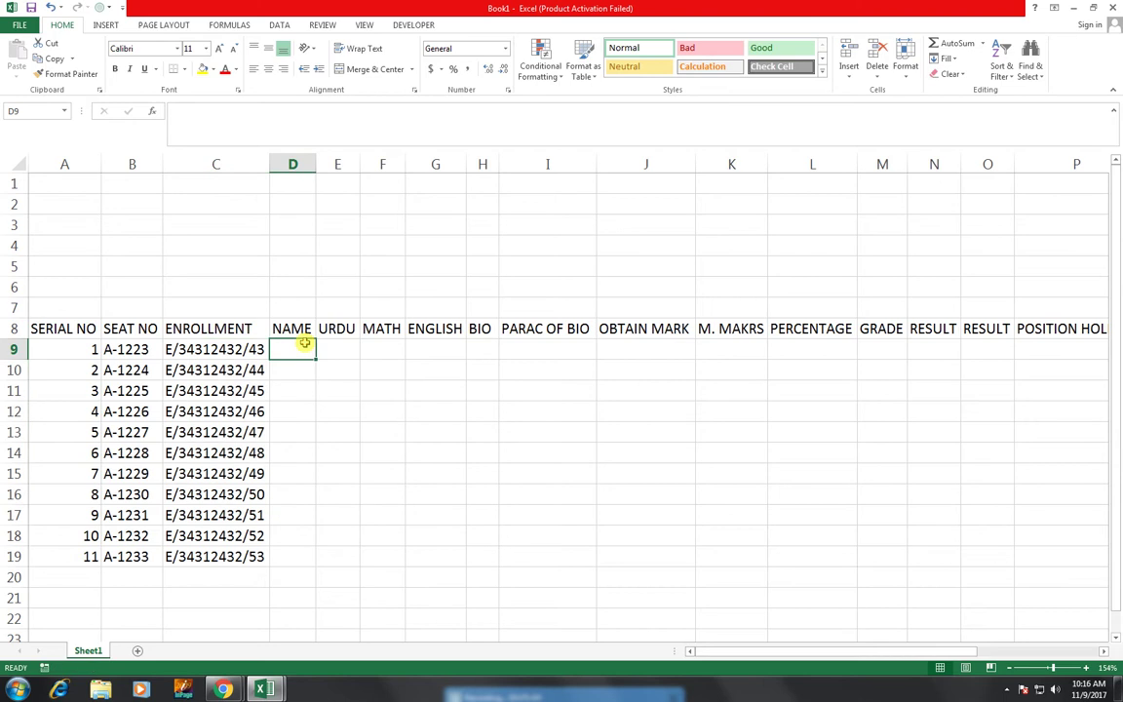
{"action": "type", "text": "RAZA"}
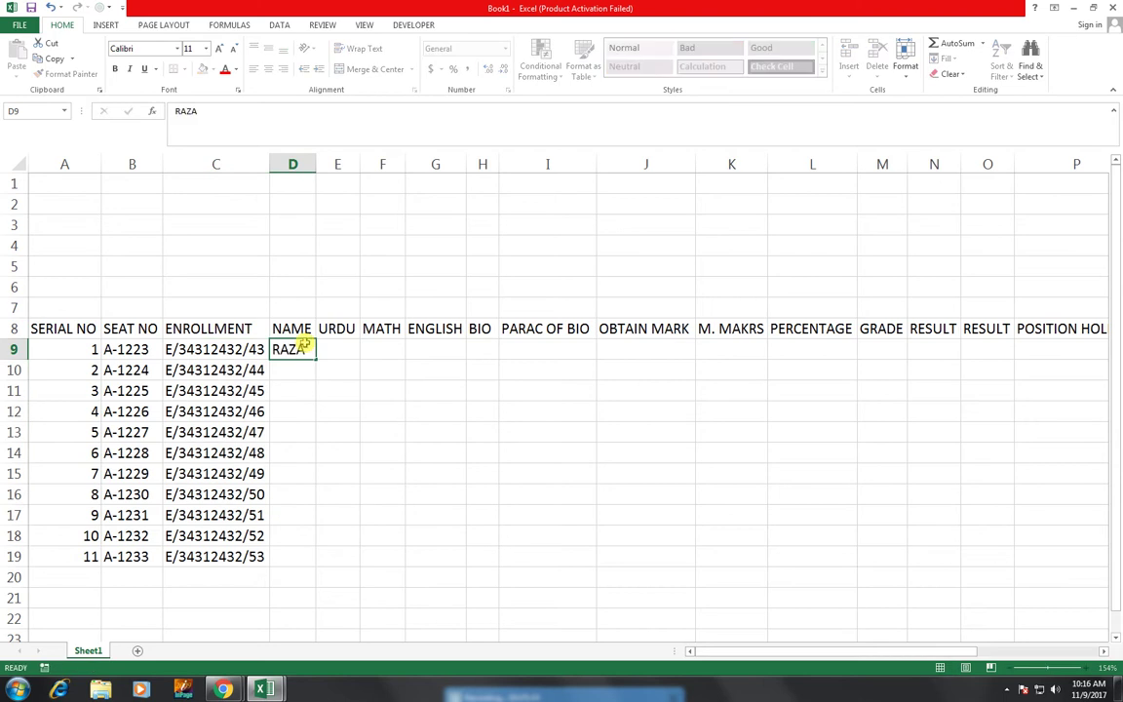
{"action": "key", "text": "Return"}
{"action": "left_click", "coordinate": [303, 348]}
{"action": "left_click_drag", "start_coordinate": [315, 359], "coordinate": [321, 559]}
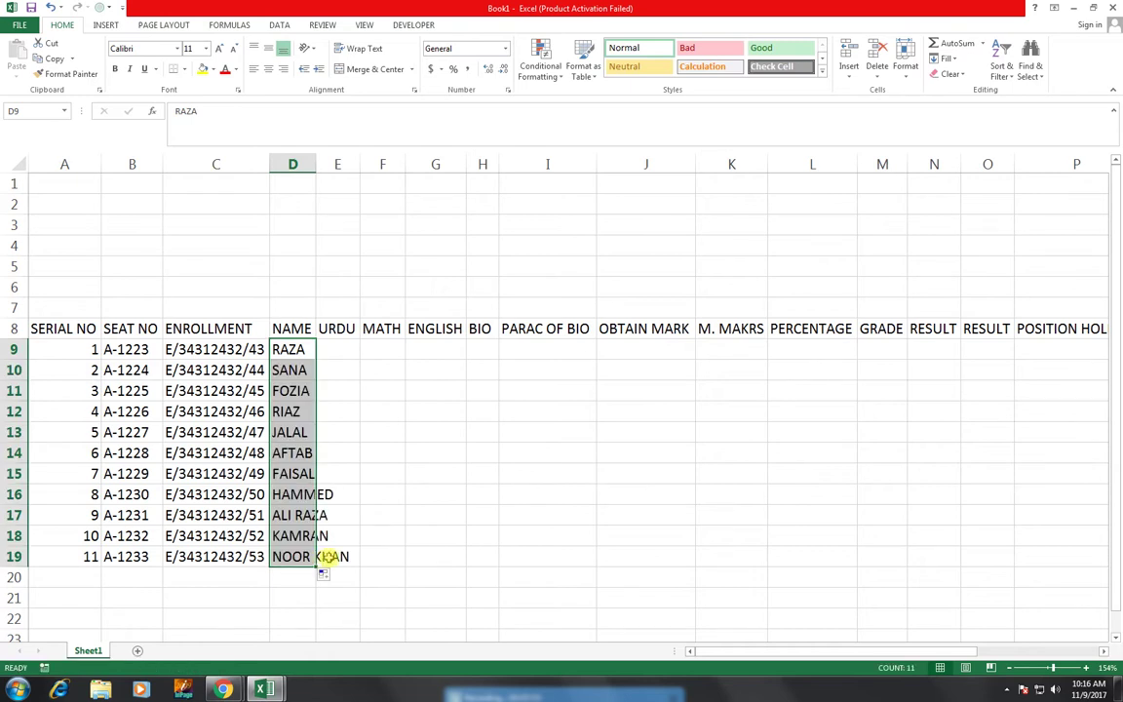
{"action": "double_click", "coordinate": [316, 164]}
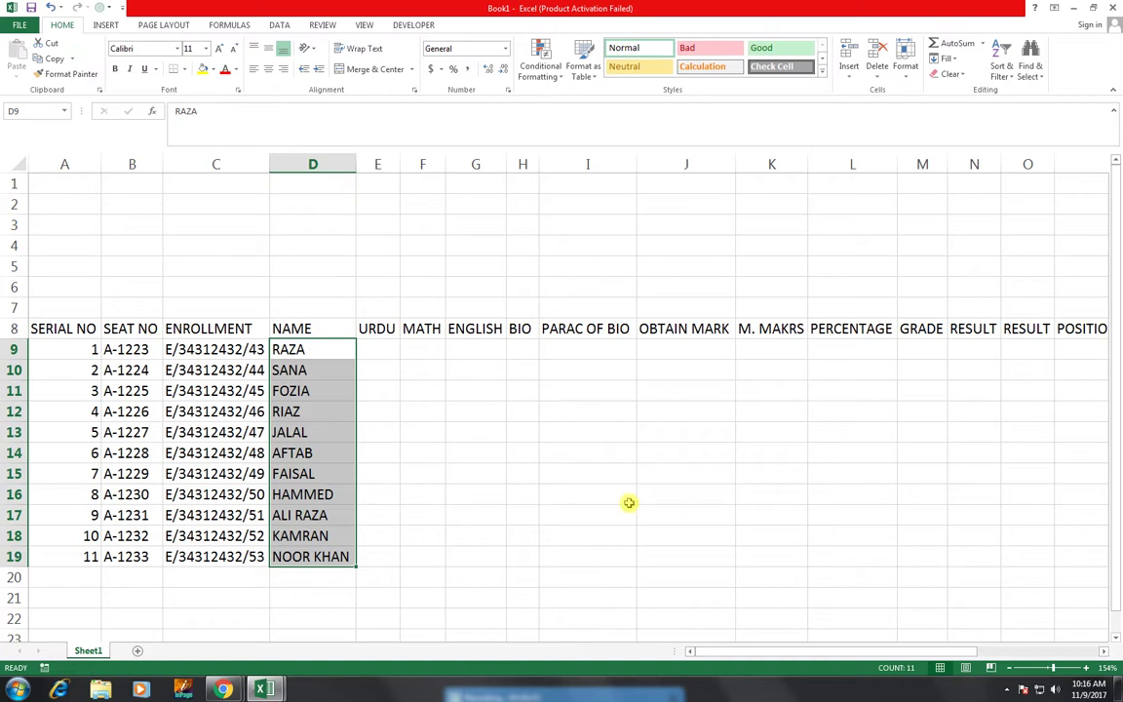
{"action": "left_click", "coordinate": [393, 349]}
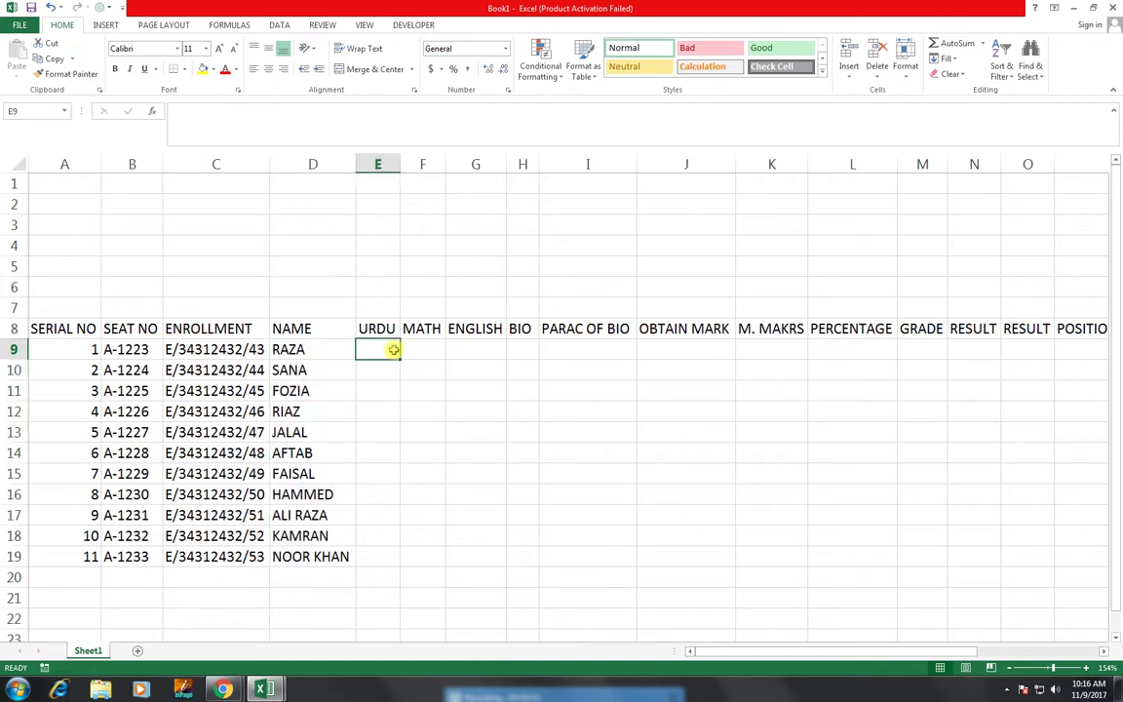
Step: Enter the URDU marks down E9:E19 (50, 52, 98, 65, 45, 65, 12, 54, 23), fixing typos
{"action": "type", "text": "50"}
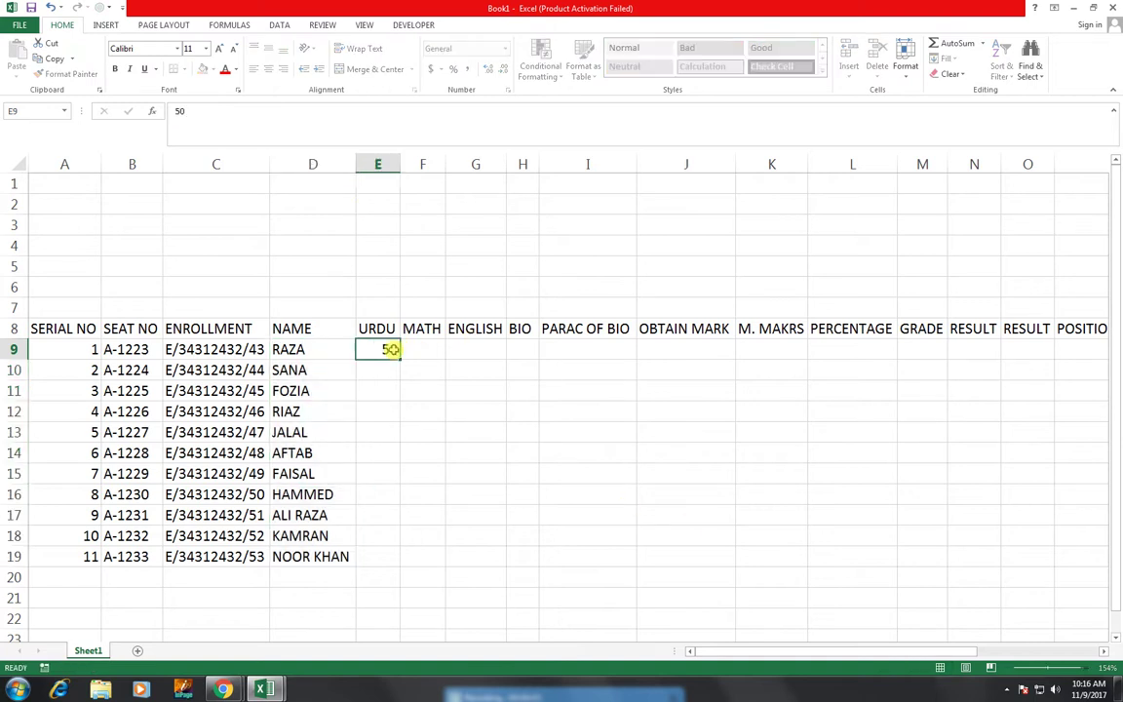
{"action": "key", "text": "Return"}
{"action": "type", "text": "52"}
{"action": "key", "text": "Return"}
{"action": "type", "text": "365"}
{"action": "key", "text": "Return"}
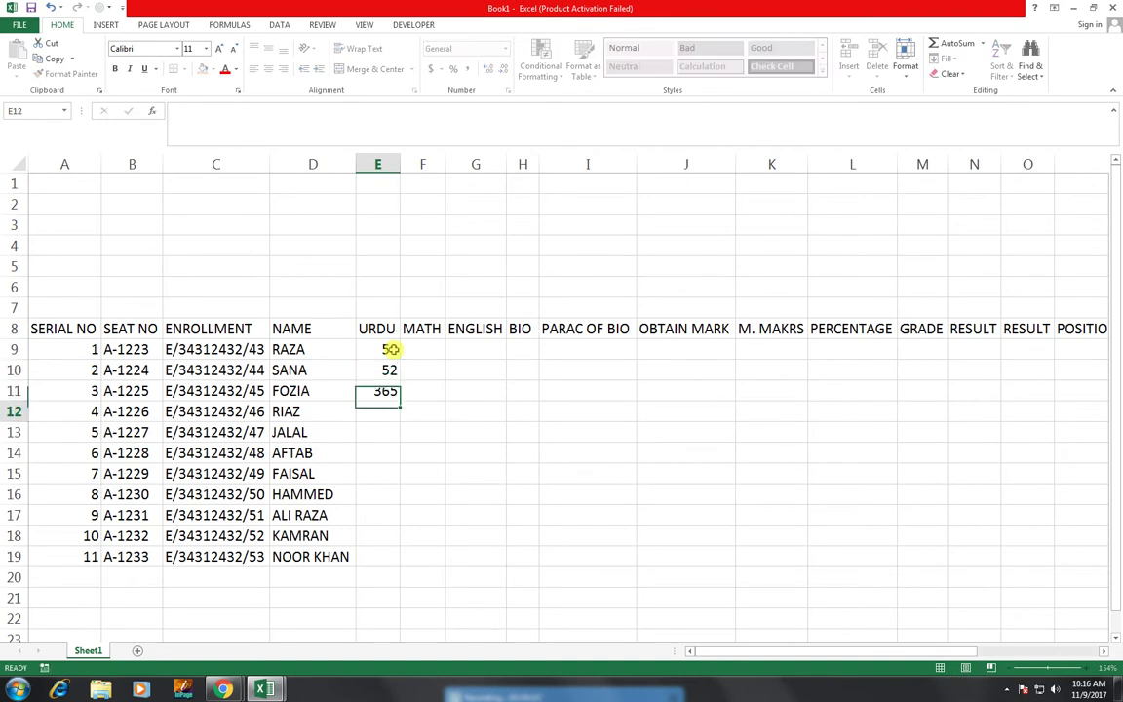
{"action": "type", "text": "63"}
{"action": "key", "text": "Up"}
{"action": "type", "text": "9"}
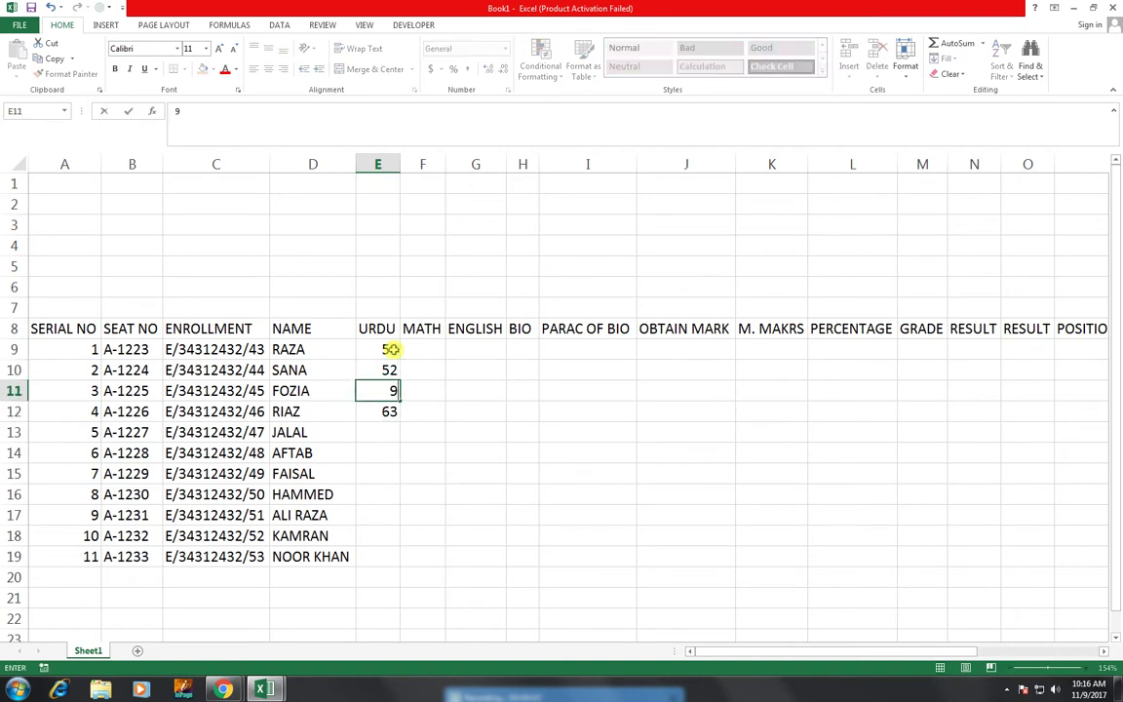
{"action": "type", "text": "8"}
{"action": "key", "text": "Return"}
{"action": "type", "text": "65"}
{"action": "key", "text": "Return"}
{"action": "type", "text": "45"}
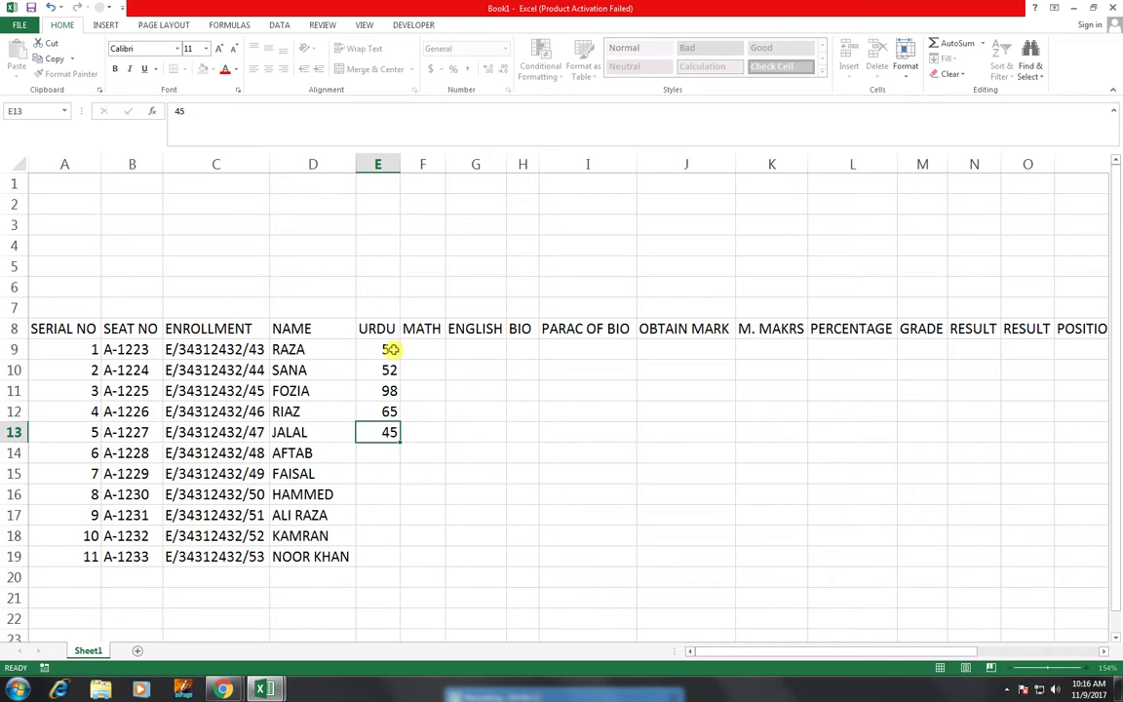
{"action": "key", "text": "Return"}
{"action": "type", "text": "87 95"}
{"action": "key", "text": "Return"}
{"action": "type", "text": "652"}
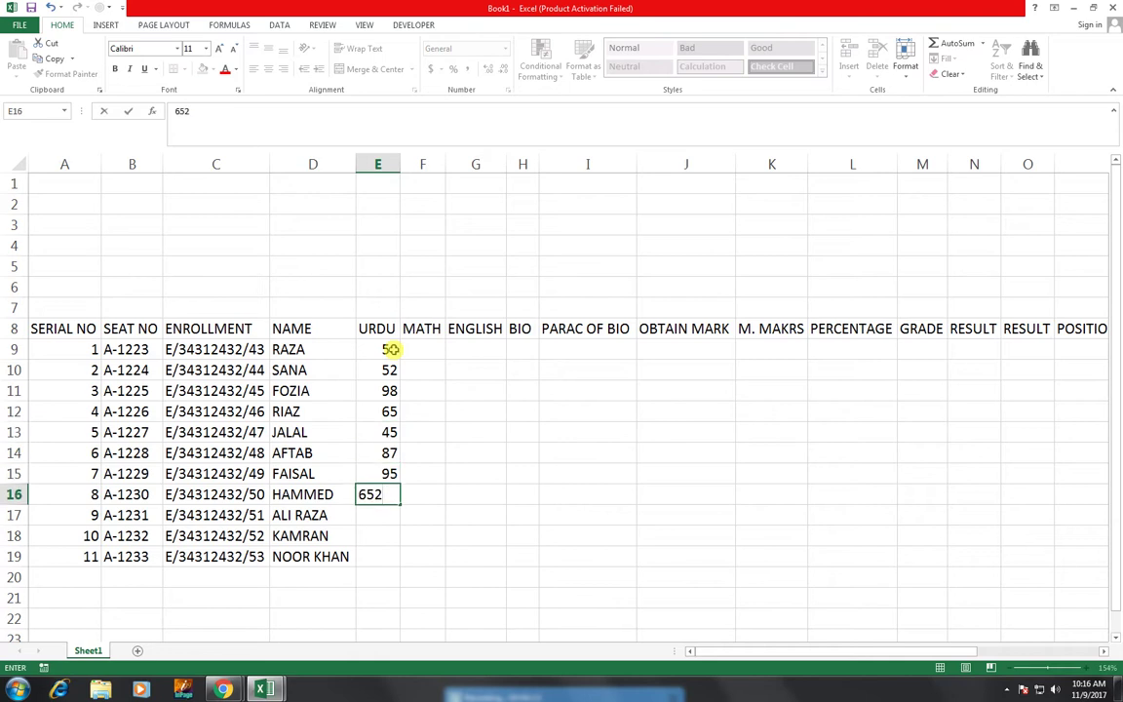
{"action": "key", "text": "BackSpace"}
{"action": "key", "text": "Return"}
{"action": "type", "text": "12"}
{"action": "key", "text": "Return"}
{"action": "type", "text": "546"}
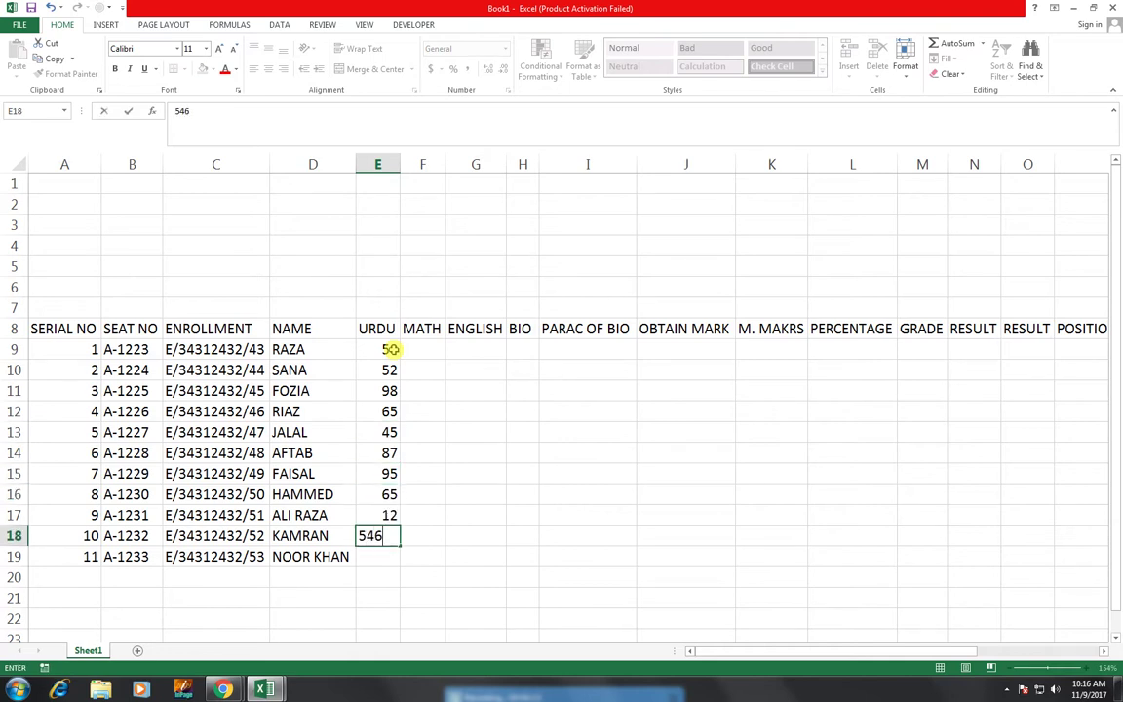
{"action": "key", "text": "BackSpace"}
{"action": "key", "text": "Return"}
{"action": "type", "text": "23"}
{"action": "key", "text": "Tab"}
Step: Enter MATH marks upward in column F (12, 54, 98, 78, 98, 45, 87), correcting 754 to 45
{"action": "type", "text": "12"}
{"action": "key", "text": "shift+Return"}
{"action": "type", "text": "54"}
{"action": "key", "text": "shift+Return"}
{"action": "type", "text": "69"}
{"action": "key", "text": "shift+Return"}
{"action": "type", "text": "8"}
{"action": "key", "text": "shift+Return"}
{"action": "type", "text": "98"}
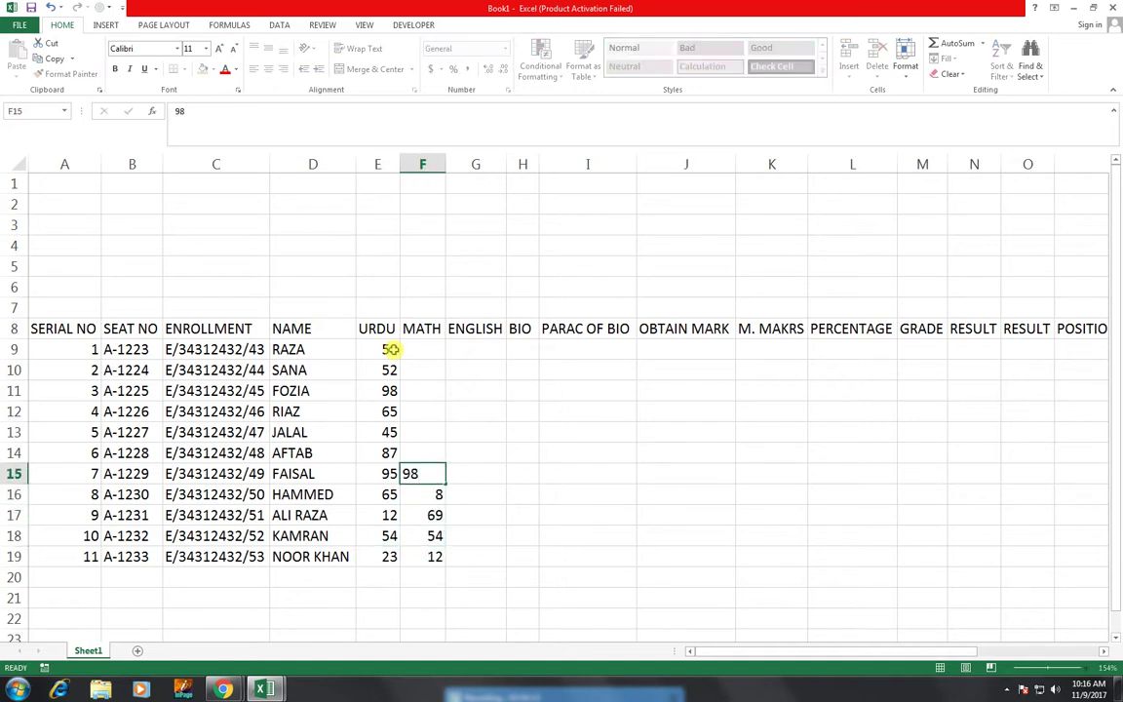
{"action": "key", "text": "Return"}
{"action": "type", "text": "78"}
{"action": "key", "text": "Return"}
{"action": "key", "text": "Up"}
{"action": "key", "text": "Up"}
{"action": "key", "text": "Up"}
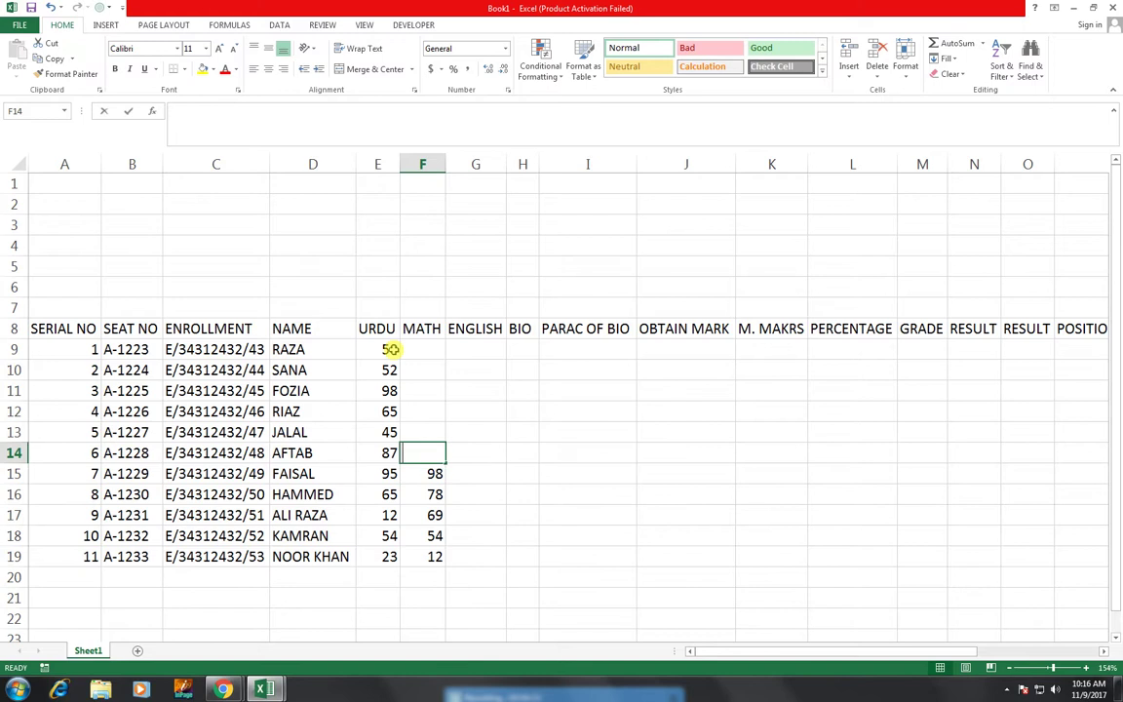
{"action": "type", "text": "98"}
{"action": "key", "text": "shift+Return"}
{"action": "type", "text": "754"}
{"action": "key", "text": "shift+Return"}
{"action": "type", "text": "65"}
{"action": "key", "text": "shift+Return"}
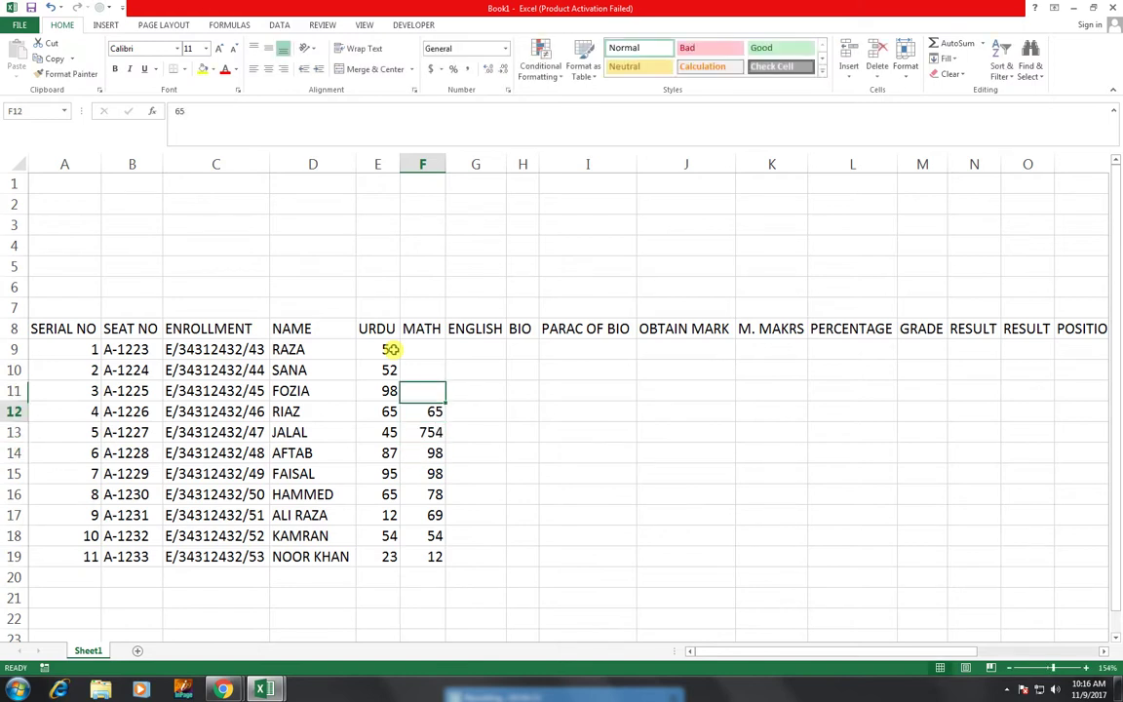
{"action": "key", "text": "Down"}
{"action": "key", "text": "Down"}
{"action": "type", "text": "4"}
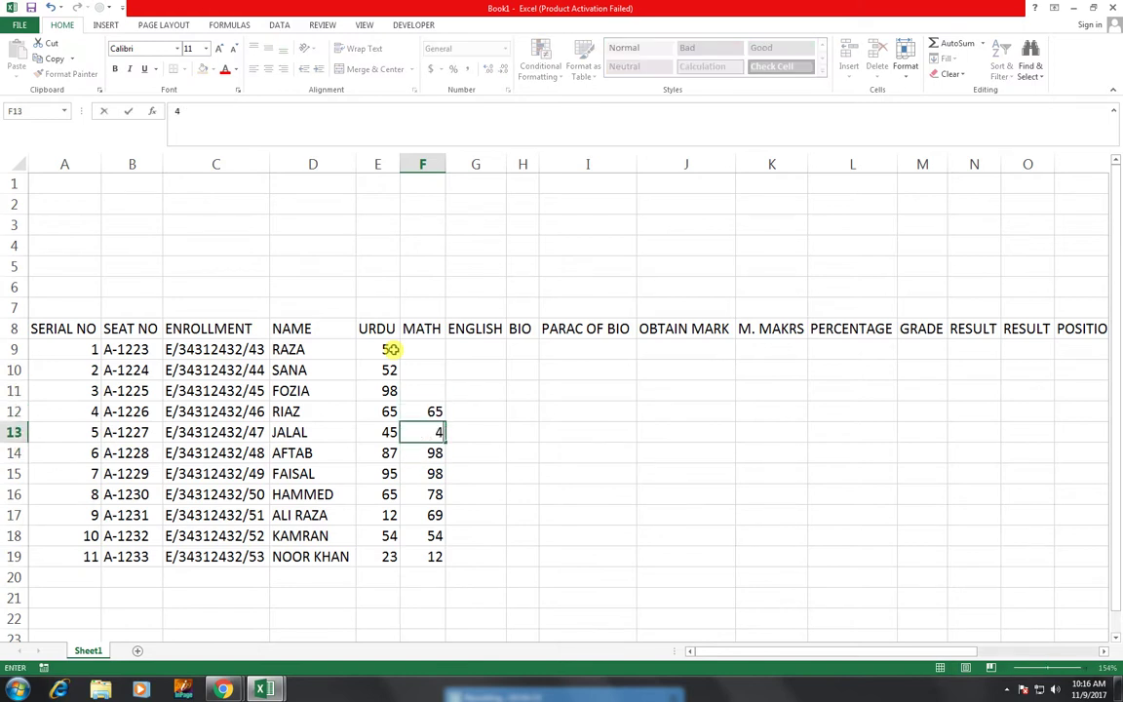
{"action": "type", "text": "5"}
{"action": "key", "text": "shift+Return"}
{"action": "key", "text": "shift+Return"}
{"action": "type", "text": "87"}
{"action": "key", "text": "shift+Return"}
{"action": "type", "text": "98"}
{"action": "key", "text": "shift+Return"}
Step: Add the last MATH mark 78, then ENGLISH marks 98, 65, 47, 98, 65, 2, 32, 65, 12, 54 down column G
{"action": "type", "text": "78"}
{"action": "key", "text": "Right"}
{"action": "type", "text": "98"}
{"action": "key", "text": "Down"}
{"action": "type", "text": "65"}
{"action": "key", "text": "Down"}
{"action": "type", "text": "47"}
{"action": "key", "text": "Down"}
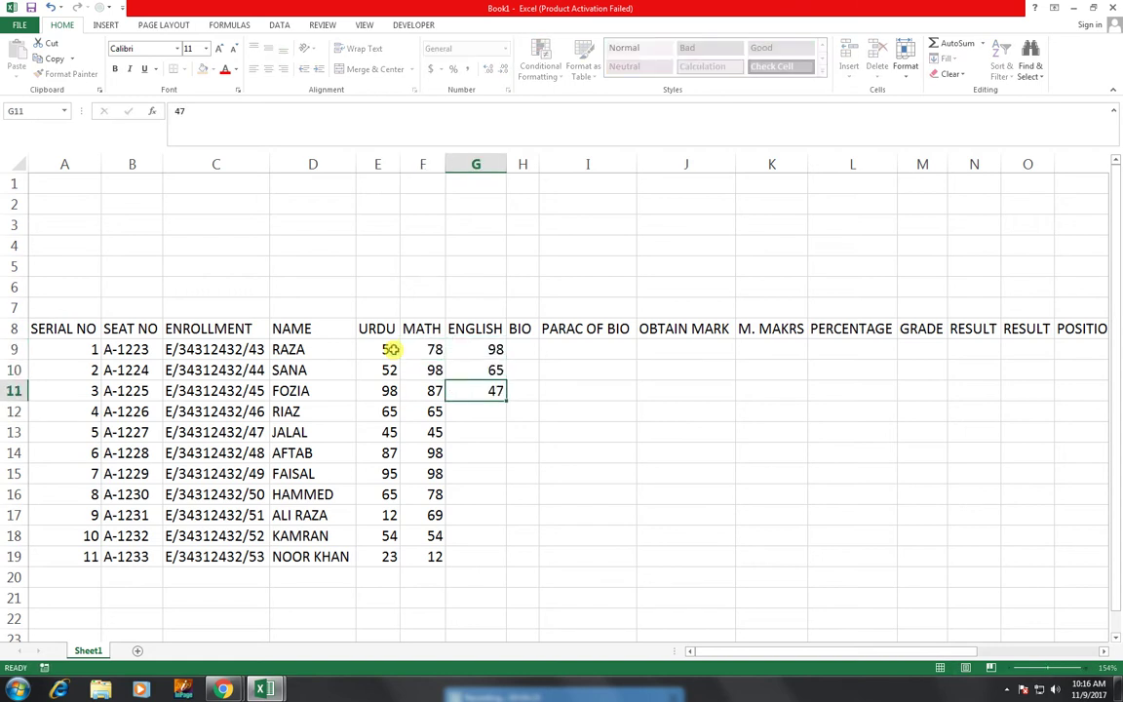
{"action": "type", "text": "98"}
{"action": "key", "text": "Down"}
{"action": "type", "text": "65"}
{"action": "key", "text": "Down"}
{"action": "type", "text": "2"}
{"action": "key", "text": "Down"}
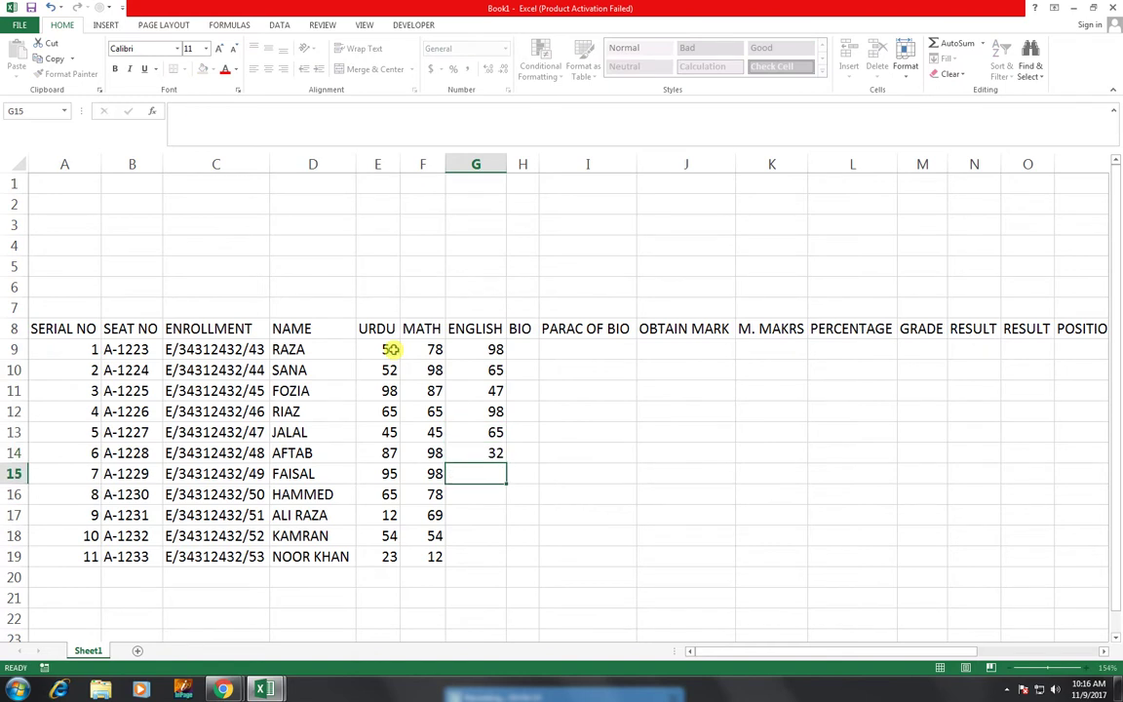
{"action": "type", "text": "32"}
{"action": "key", "text": "Down"}
{"action": "type", "text": "65"}
{"action": "key", "text": "Down"}
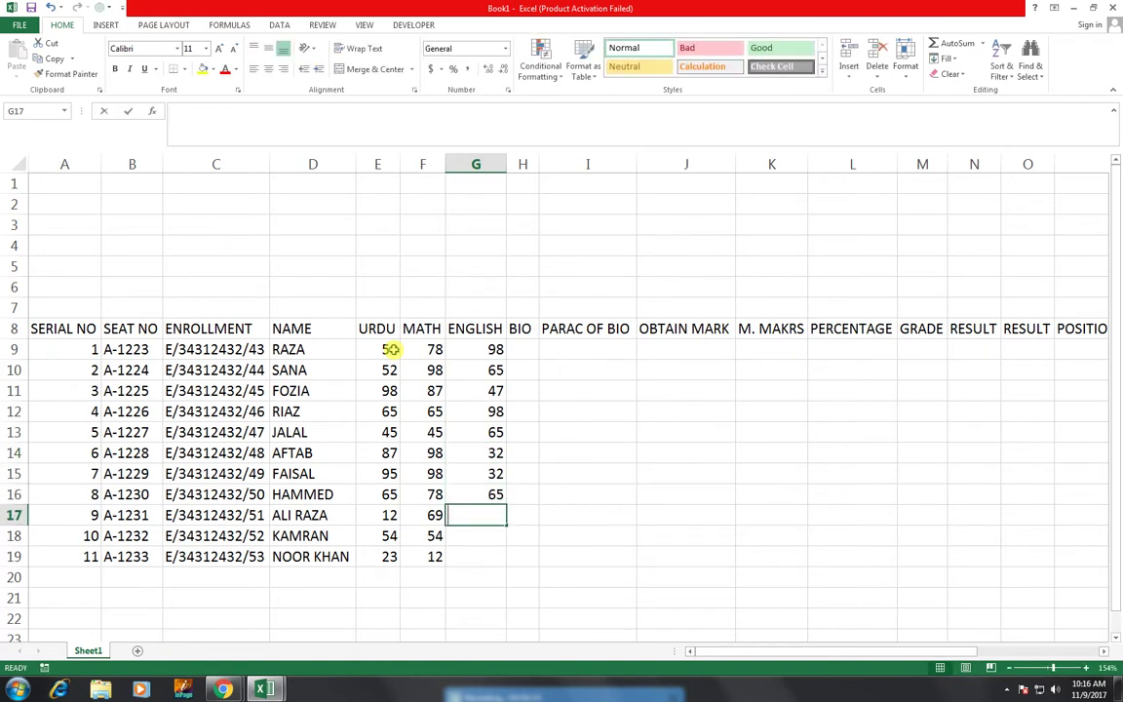
{"action": "type", "text": "12"}
{"action": "key", "text": "Down"}
{"action": "type", "text": "45"}
{"action": "key", "text": "Up"}
{"action": "key", "text": "Down"}
{"action": "key", "text": "Down"}
{"action": "type", "text": "54"}
{"action": "key", "text": "Tab"}
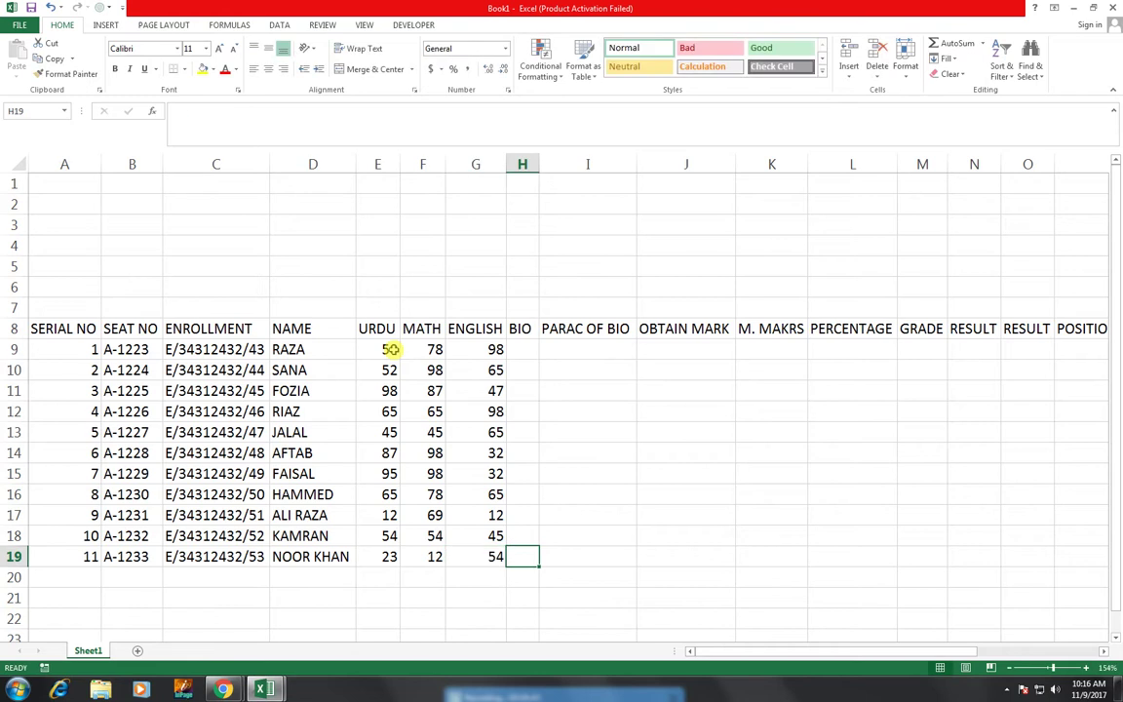
Step: Enter BIO marks upward (12, 54, 89, 69, 78, 65, 89, 78, 54, 78, 56), then practical mark 16 in I9
{"action": "type", "text": "12"}
{"action": "key", "text": "Up"}
{"action": "type", "text": "54"}
{"action": "key", "text": "Up"}
{"action": "type", "text": "89"}
{"action": "key", "text": "Up"}
{"action": "type", "text": "69"}
{"action": "key", "text": "Up"}
{"action": "type", "text": "78"}
{"action": "key", "text": "Up"}
{"action": "type", "text": "65"}
{"action": "key", "text": "Up"}
{"action": "type", "text": "89"}
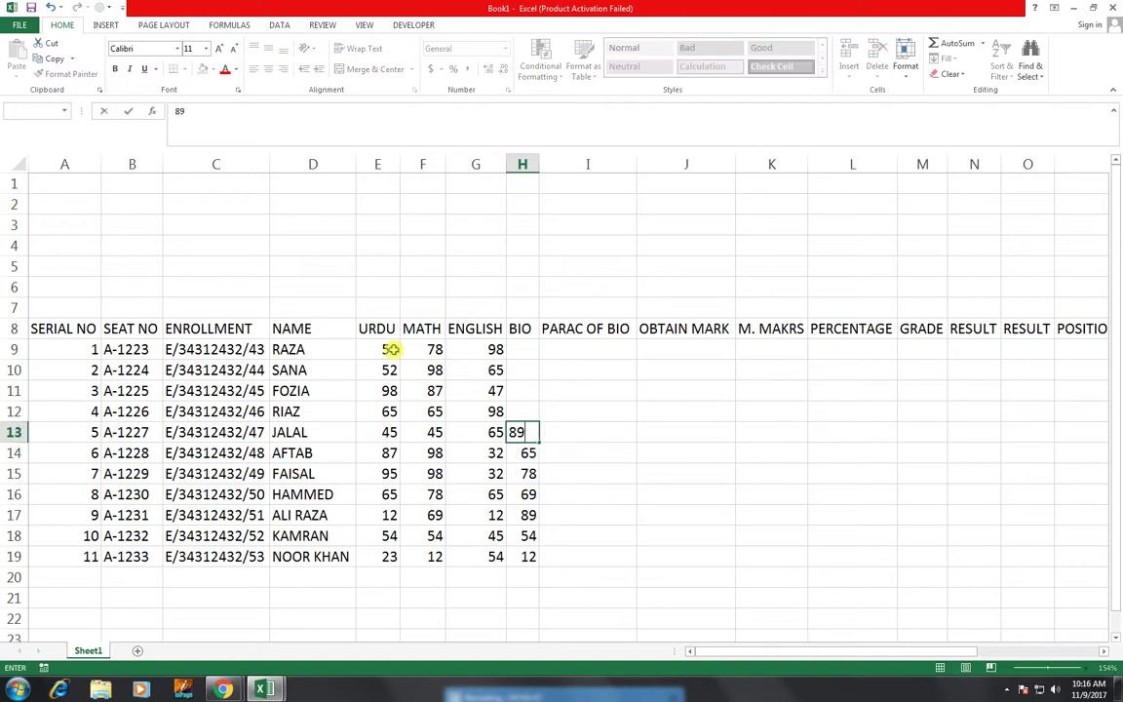
{"action": "key", "text": "Up"}
{"action": "type", "text": "78"}
{"action": "key", "text": "Up"}
{"action": "type", "text": "54"}
{"action": "key", "text": "Up"}
{"action": "type", "text": "78"}
{"action": "key", "text": "Up"}
{"action": "type", "text": "56"}
{"action": "key", "text": "Right"}
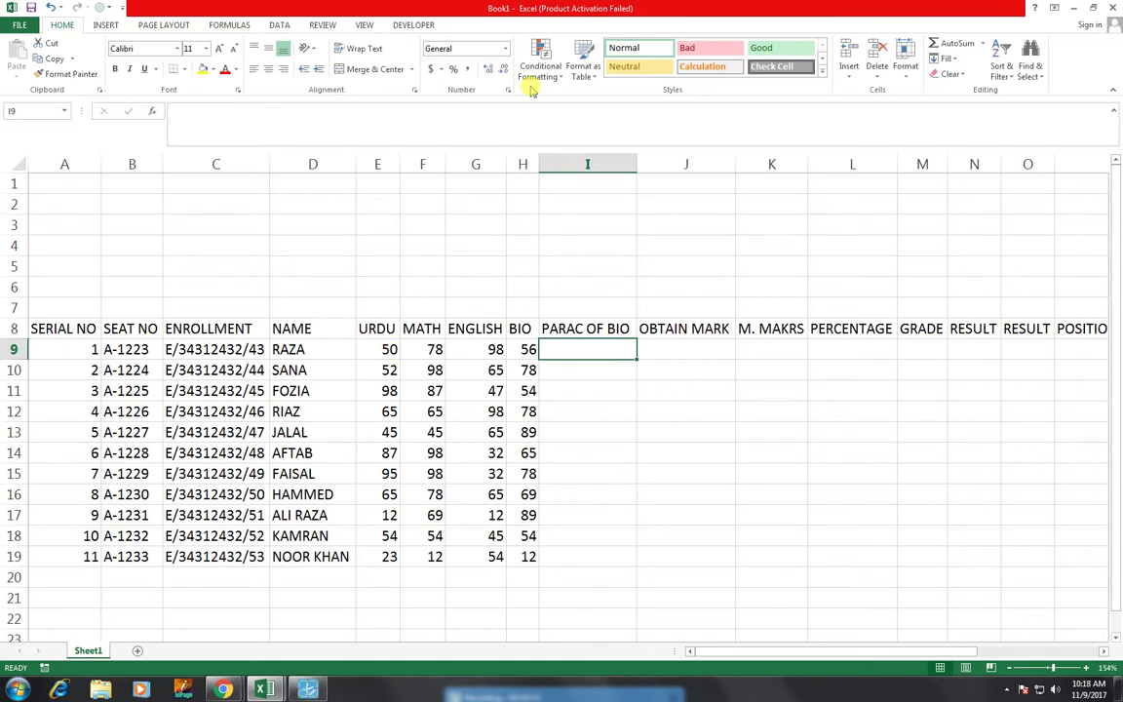
{"action": "type", "text": "16"}
{"action": "key", "text": "Return"}
Step: Enter PARAC OF BIO marks 22, 20, 15, 12, 19, 14, 17, 10, 24 and 15 down I10:I19
{"action": "type", "text": "22"}
{"action": "key", "text": "Return"}
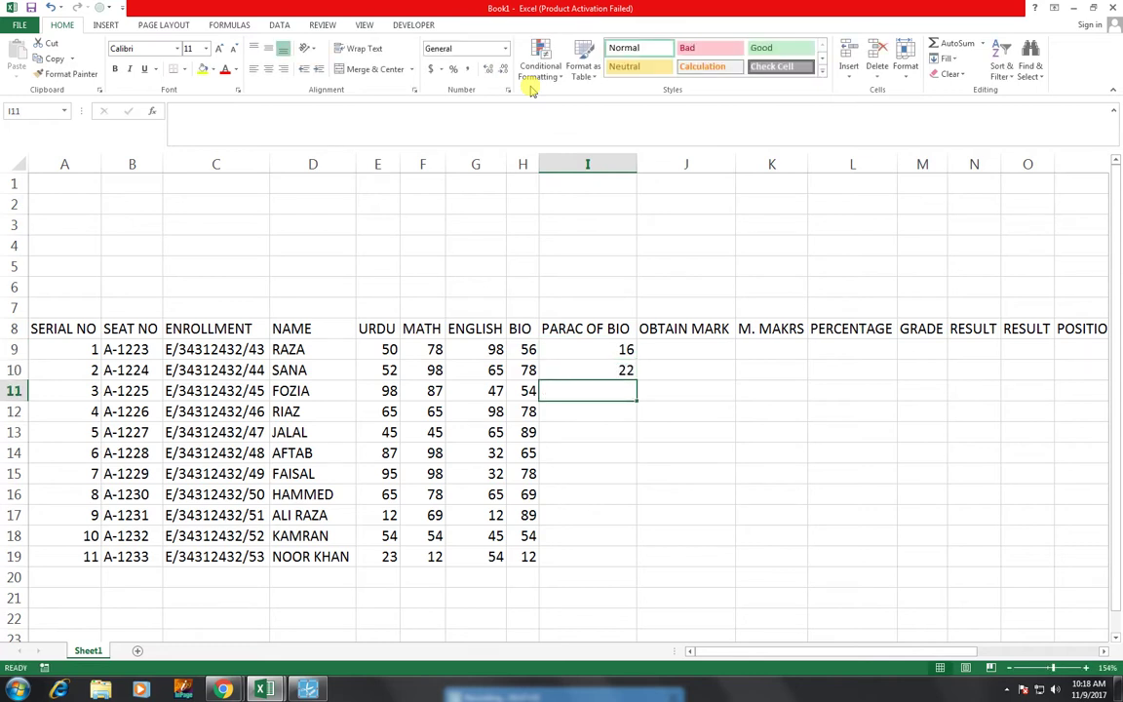
{"action": "type", "text": "20"}
{"action": "key", "text": "Return"}
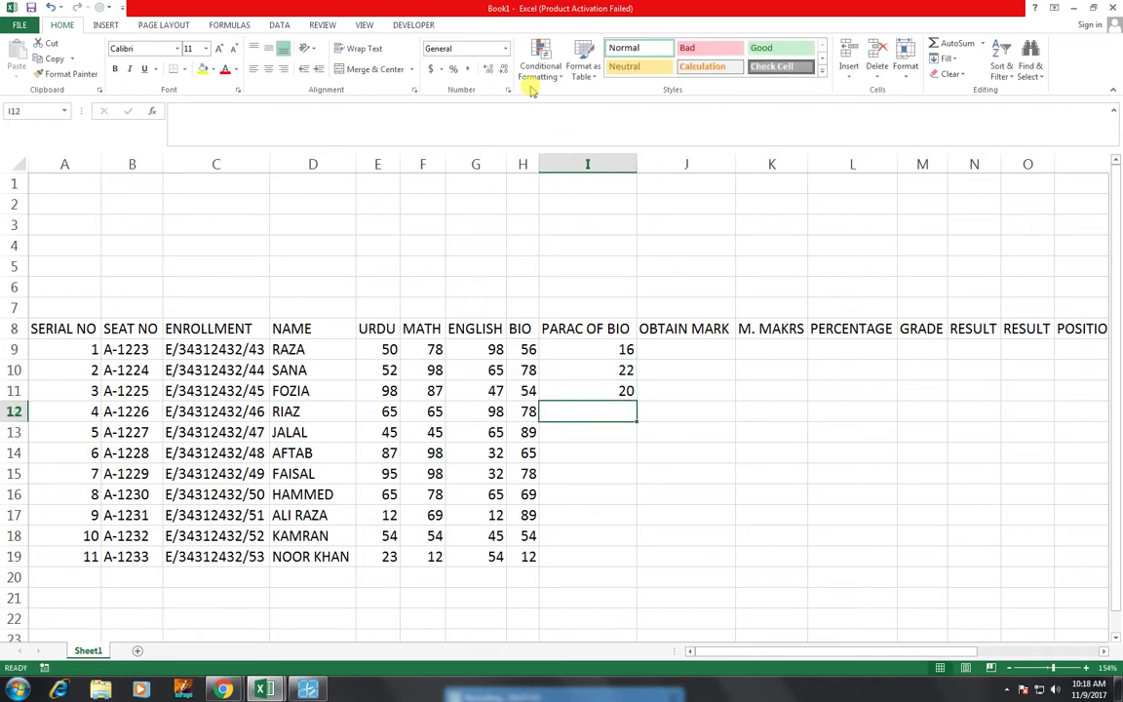
{"action": "type", "text": "15"}
{"action": "key", "text": "Return"}
{"action": "type", "text": "12"}
{"action": "key", "text": "Return"}
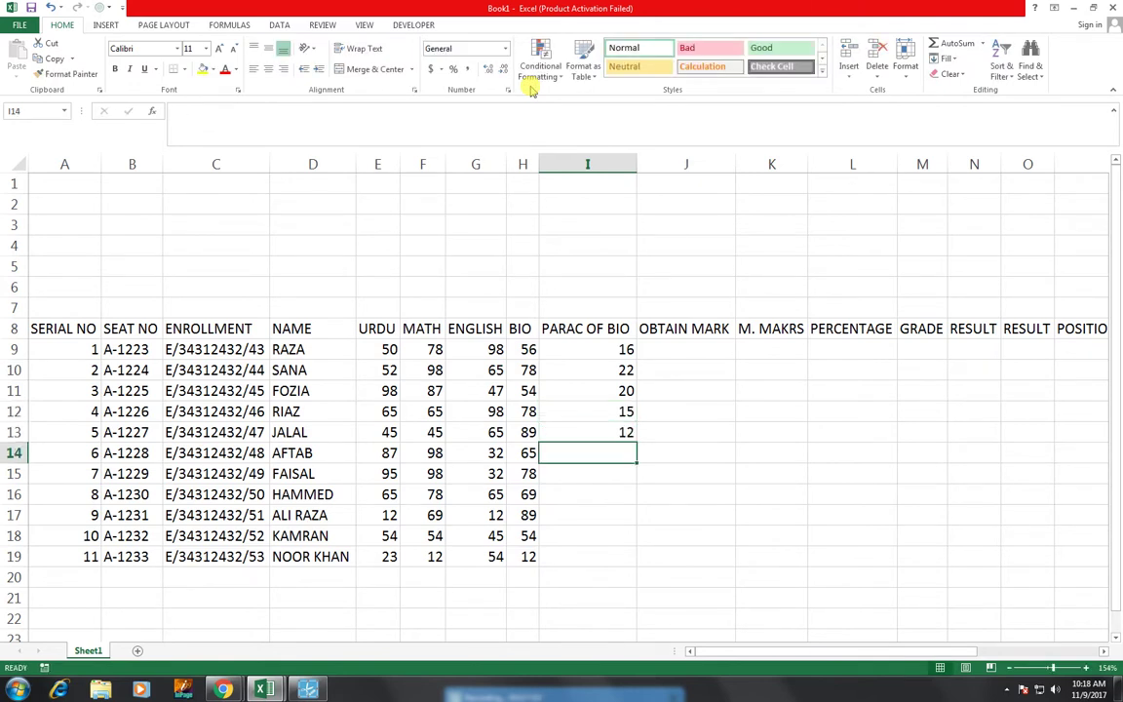
{"action": "type", "text": "19"}
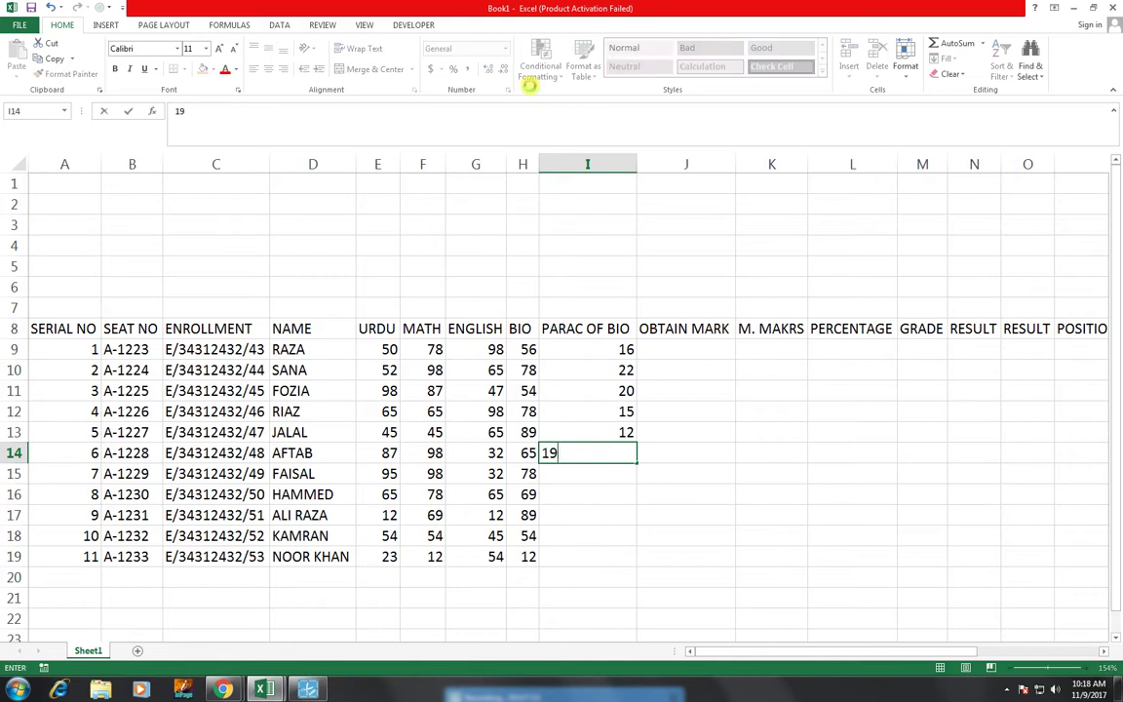
{"action": "key", "text": "Return"}
{"action": "type", "text": "14"}
{"action": "key", "text": "Return"}
{"action": "type", "text": "17"}
{"action": "key", "text": "Return"}
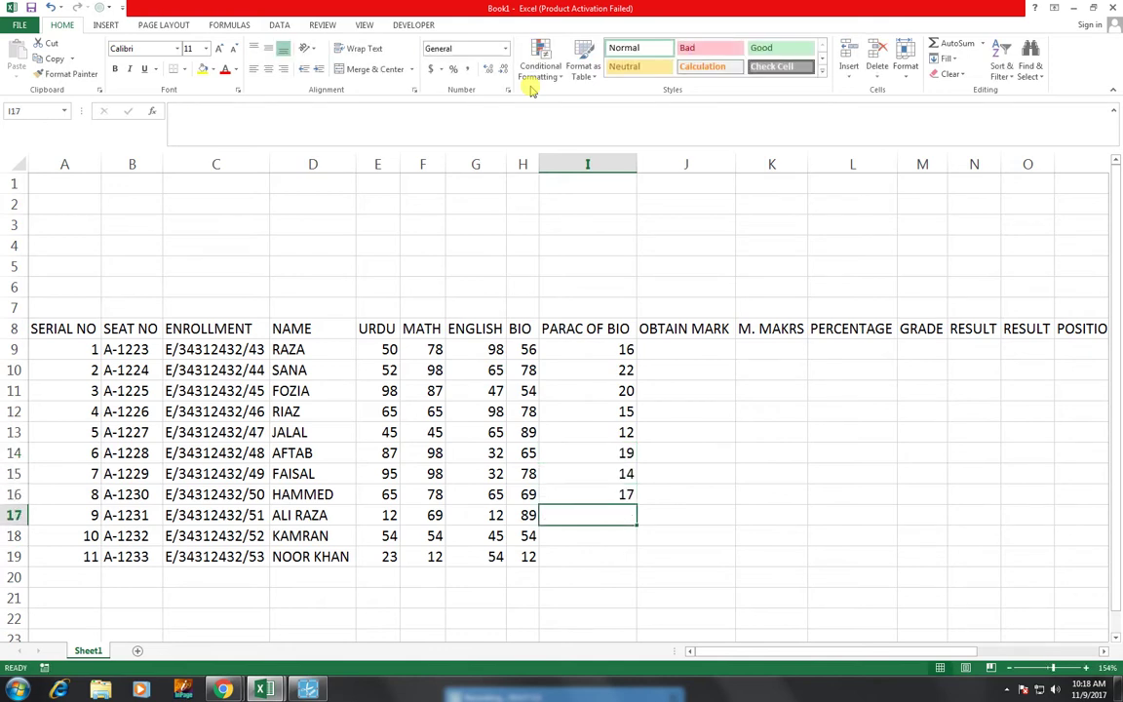
{"action": "type", "text": "10"}
{"action": "key", "text": "Return"}
{"action": "type", "text": "24"}
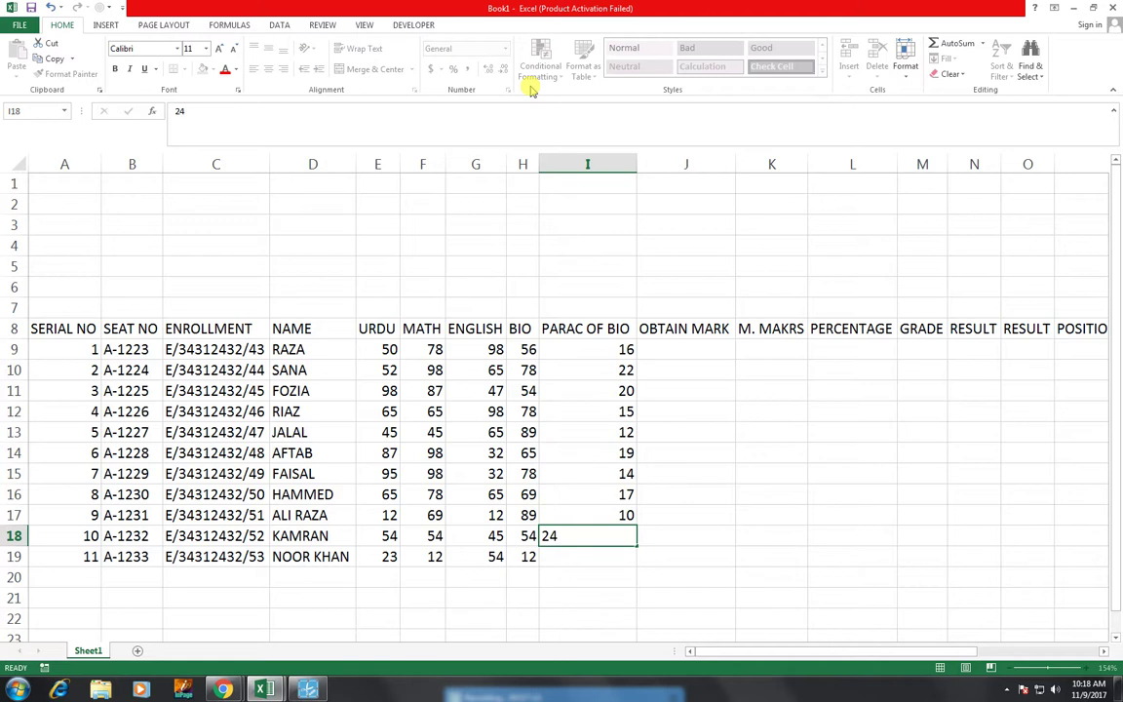
{"action": "key", "text": "Return"}
{"action": "type", "text": "5"}
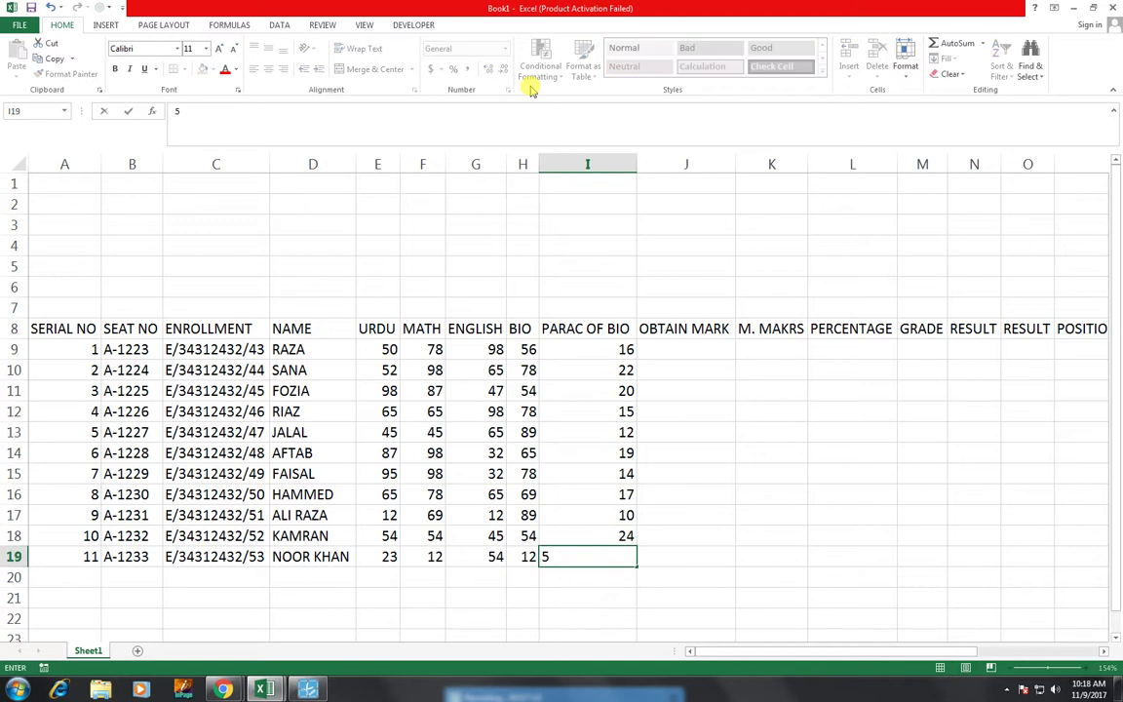
{"action": "key", "text": "BackSpace"}
{"action": "type", "text": "15"}
{"action": "key", "text": "Tab"}
{"action": "key", "text": "Up"}
{"action": "key", "text": "Up"}
{"action": "key", "text": "Up"}
{"action": "key", "text": "Up"}
{"action": "key", "text": "Up"}
{"action": "key", "text": "Up"}
{"action": "key", "text": "Up"}
{"action": "key", "text": "Up"}
{"action": "key", "text": "Up"}
{"action": "key", "text": "Up"}
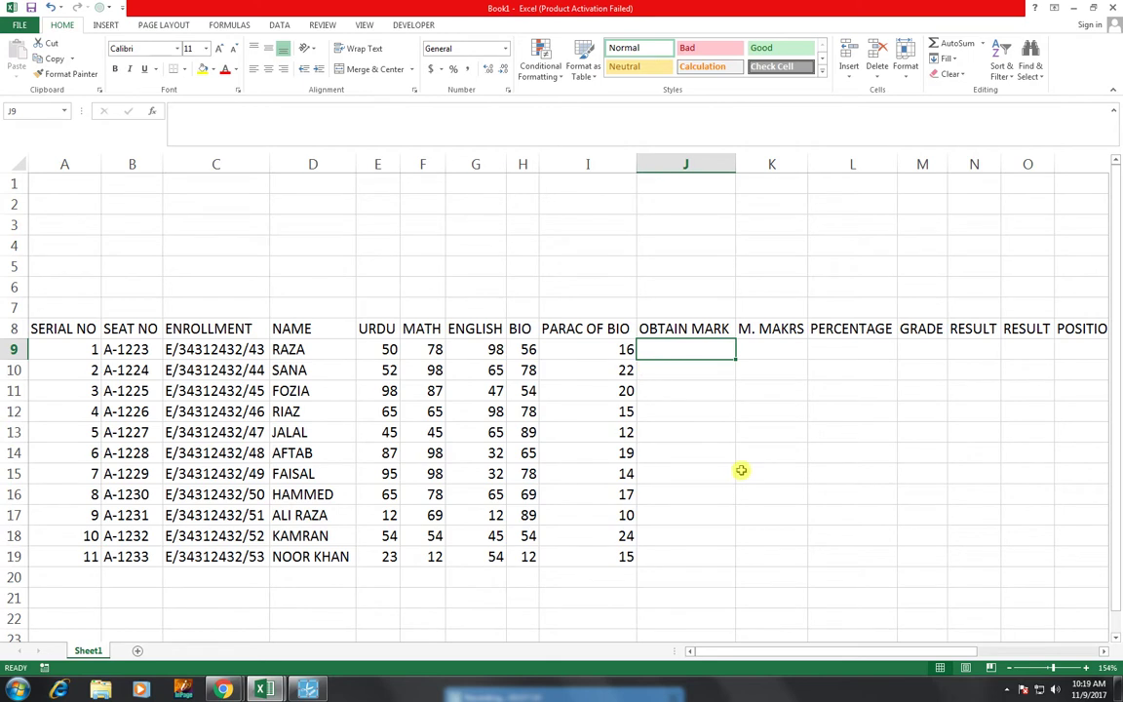
Step: Enter =SUM(E9:I9) in J9 to total the first student's marks
{"action": "type", "text": "="}
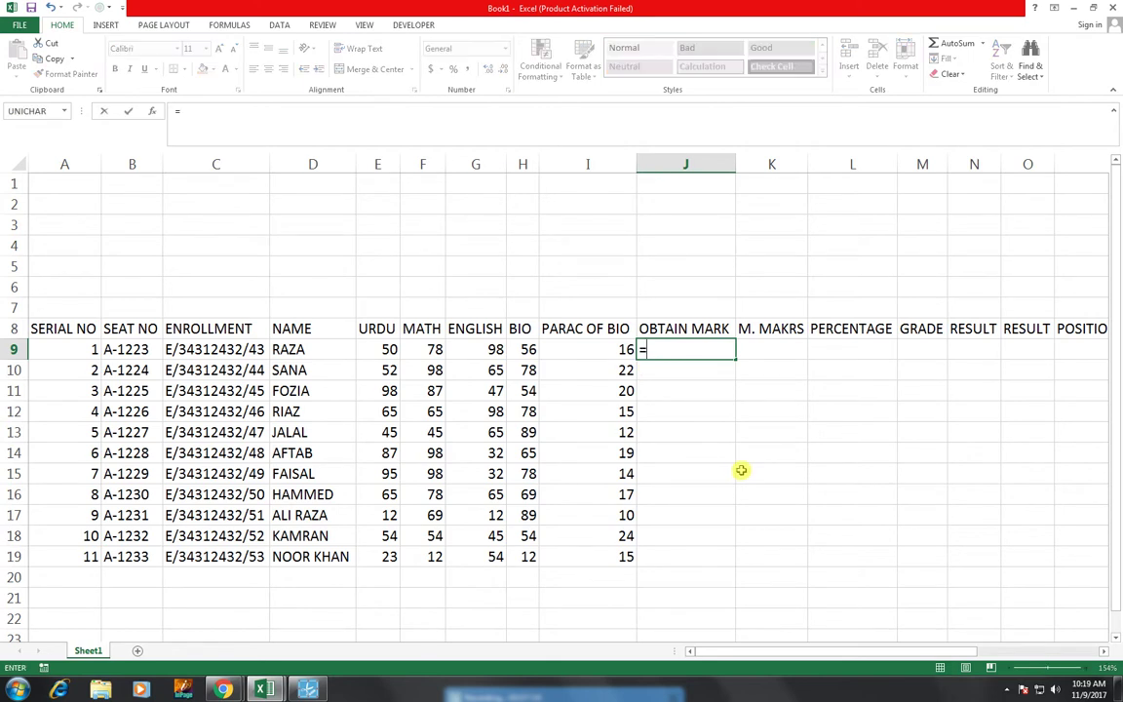
{"action": "type", "text": "SUM"}
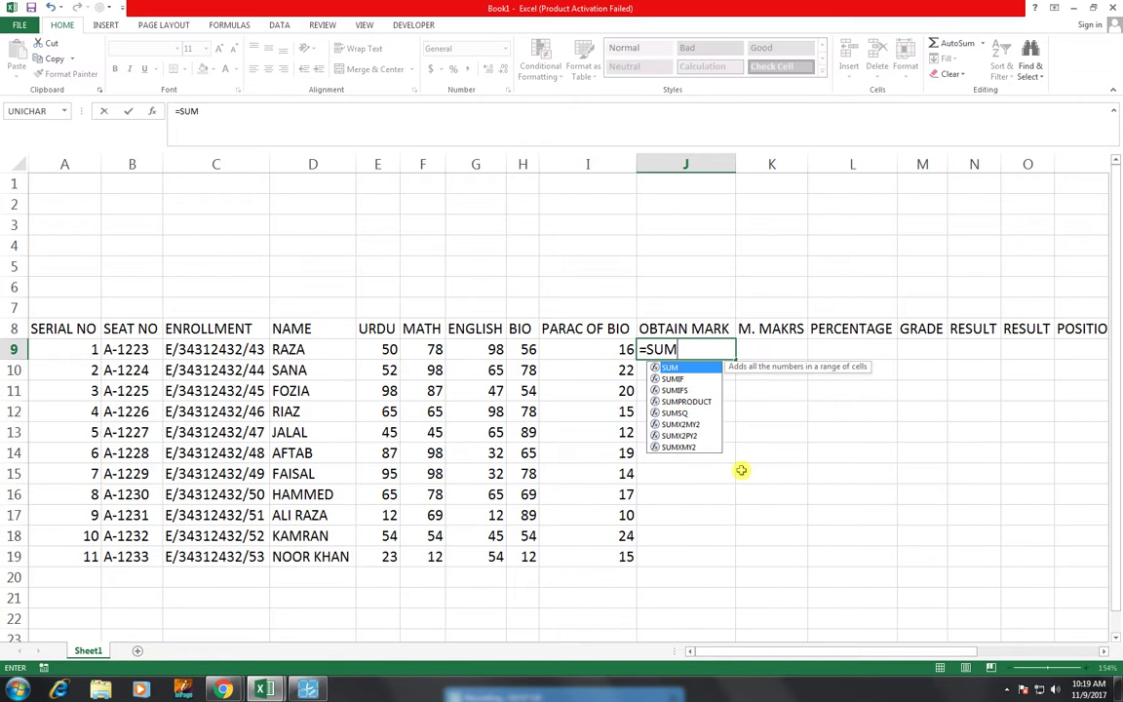
{"action": "type", "text": "("}
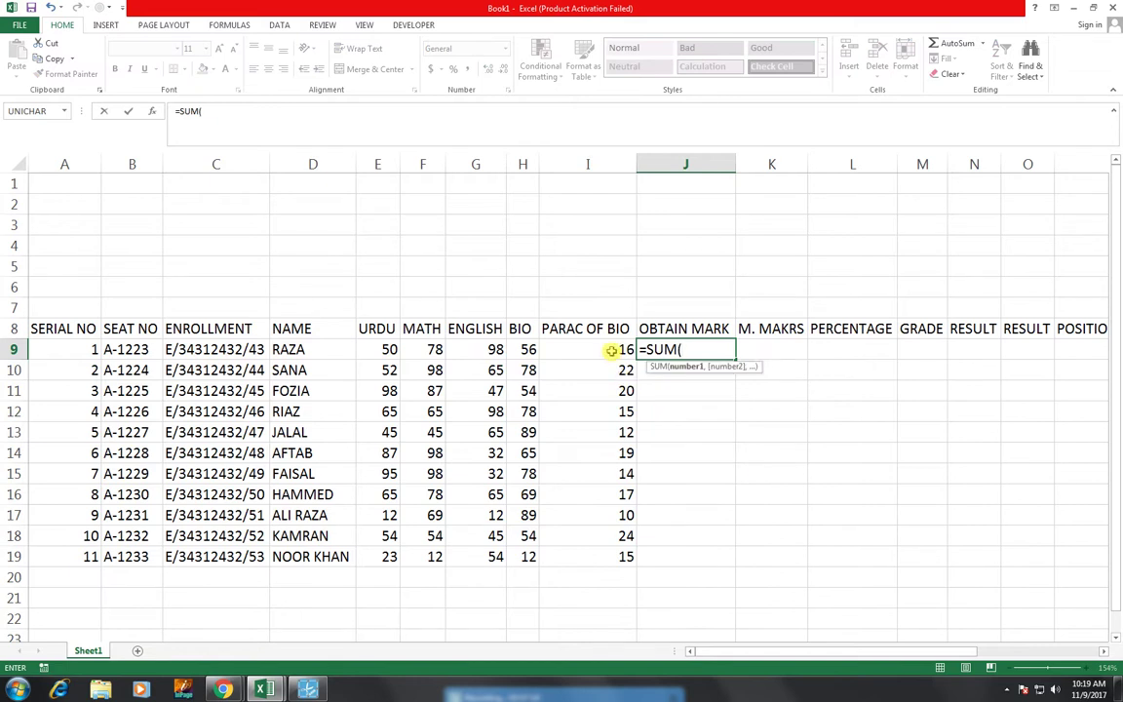
{"action": "left_click", "coordinate": [611, 350]}
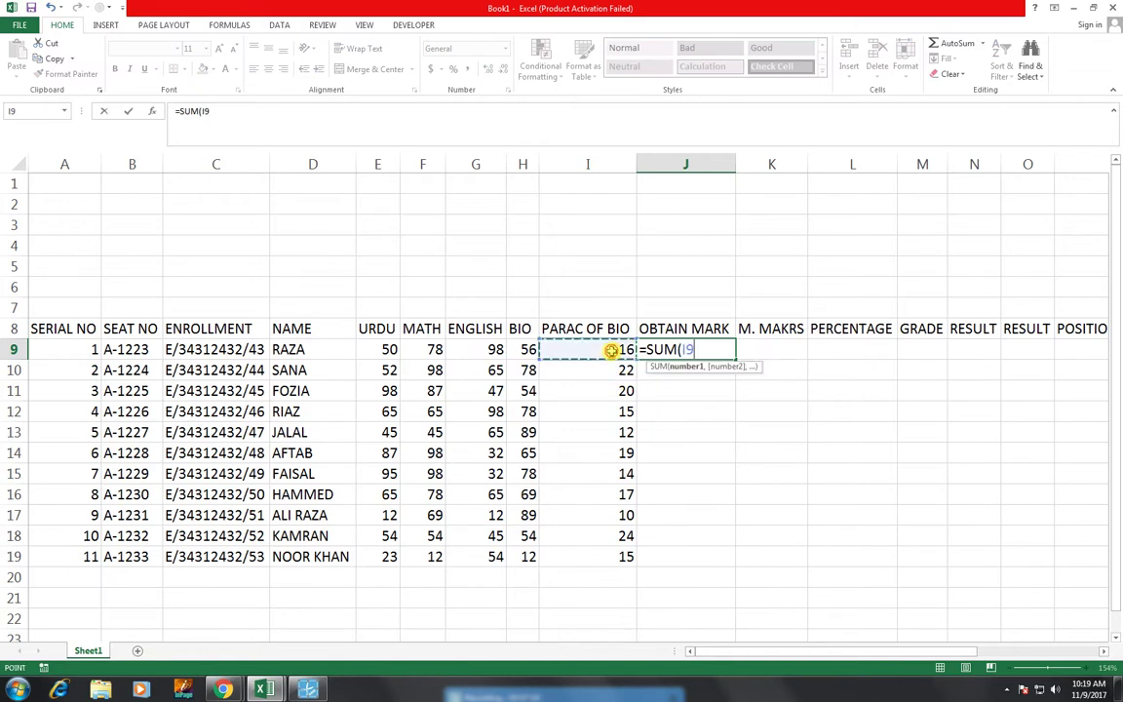
{"action": "left_click_drag", "start_coordinate": [611, 350], "coordinate": [376, 354]}
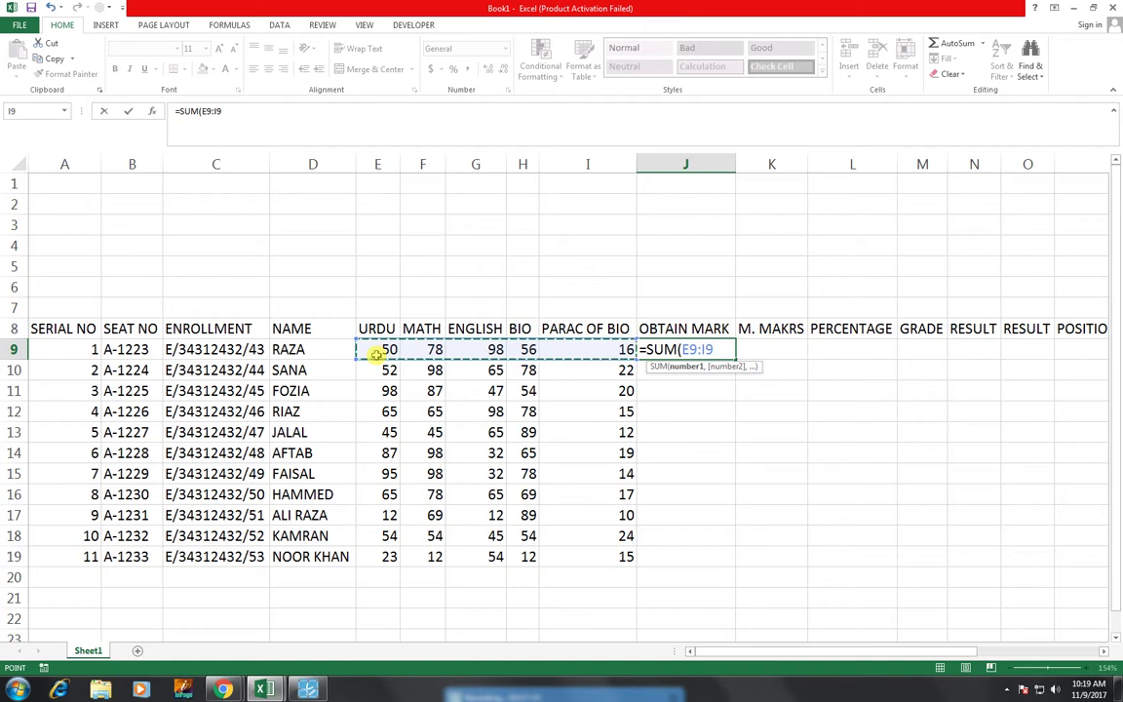
{"action": "type", "text": ")"}
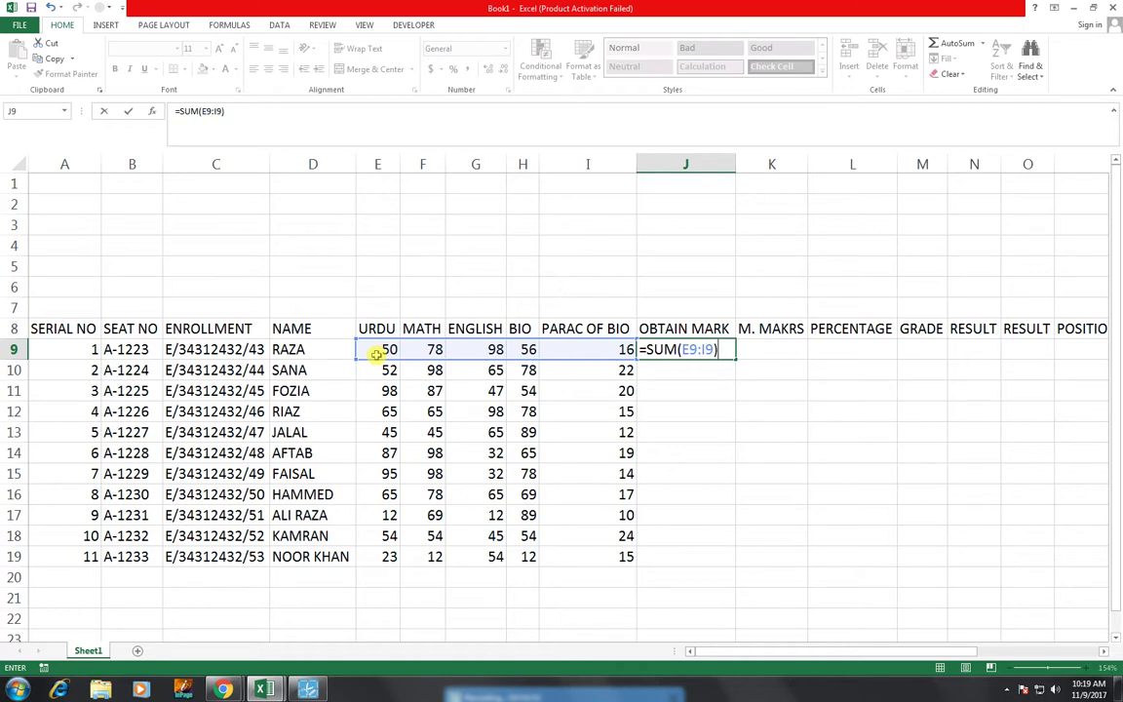
{"action": "key", "text": "Return"}
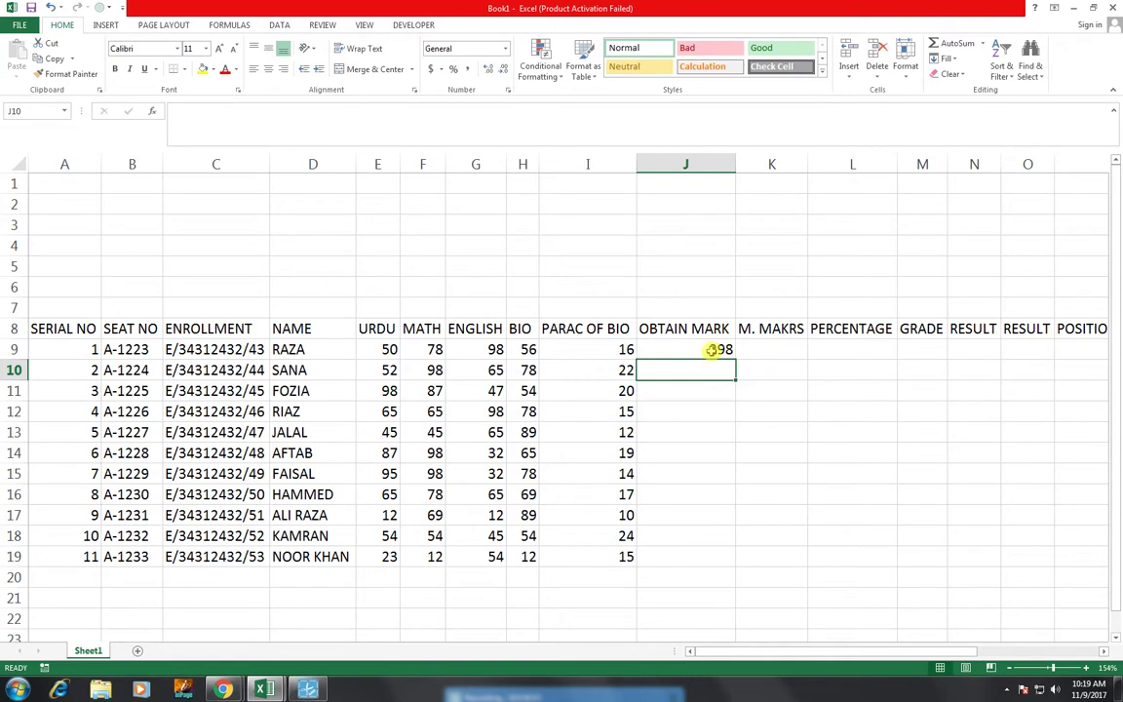
Step: Fill the total formula from J9 down to J19
{"action": "left_click", "coordinate": [704, 341]}
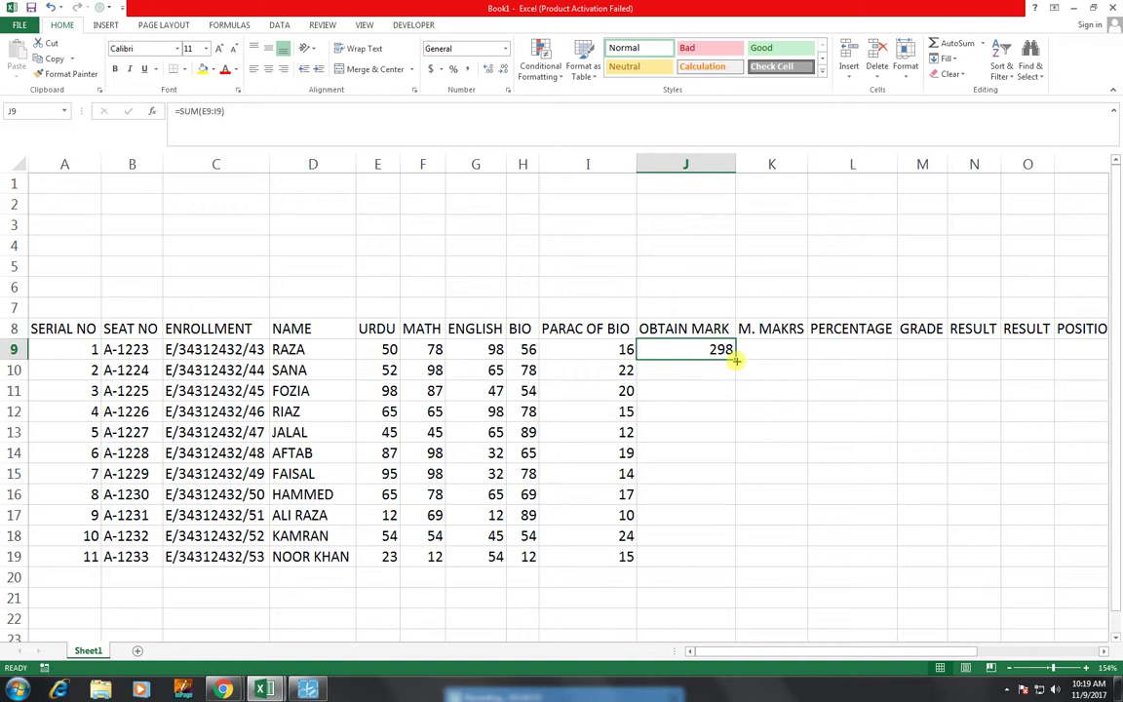
{"action": "left_click_drag", "start_coordinate": [736, 360], "coordinate": [736, 560]}
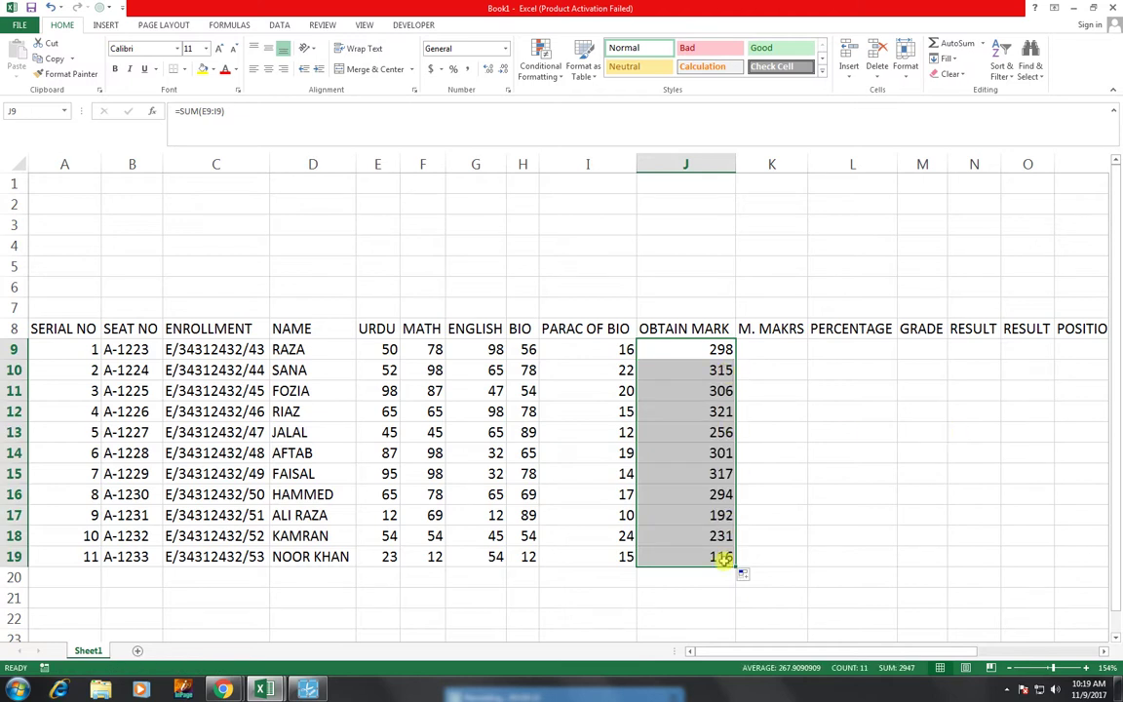
{"action": "left_click", "coordinate": [769, 357]}
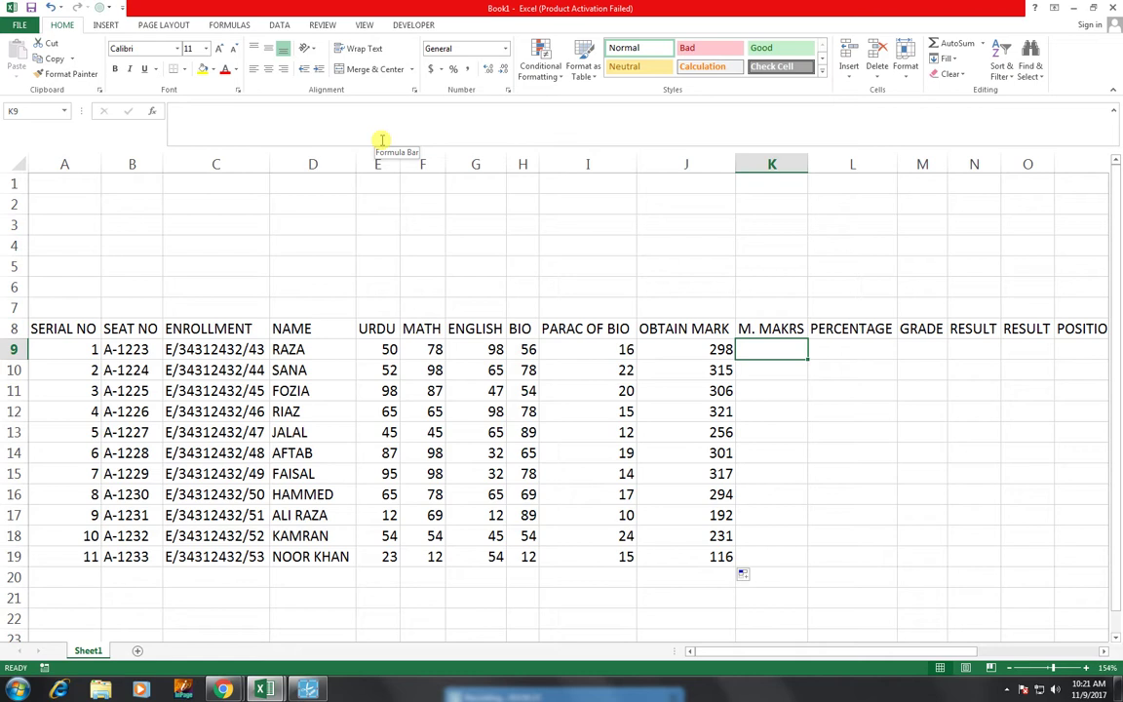
{"action": "key", "text": "Left"}
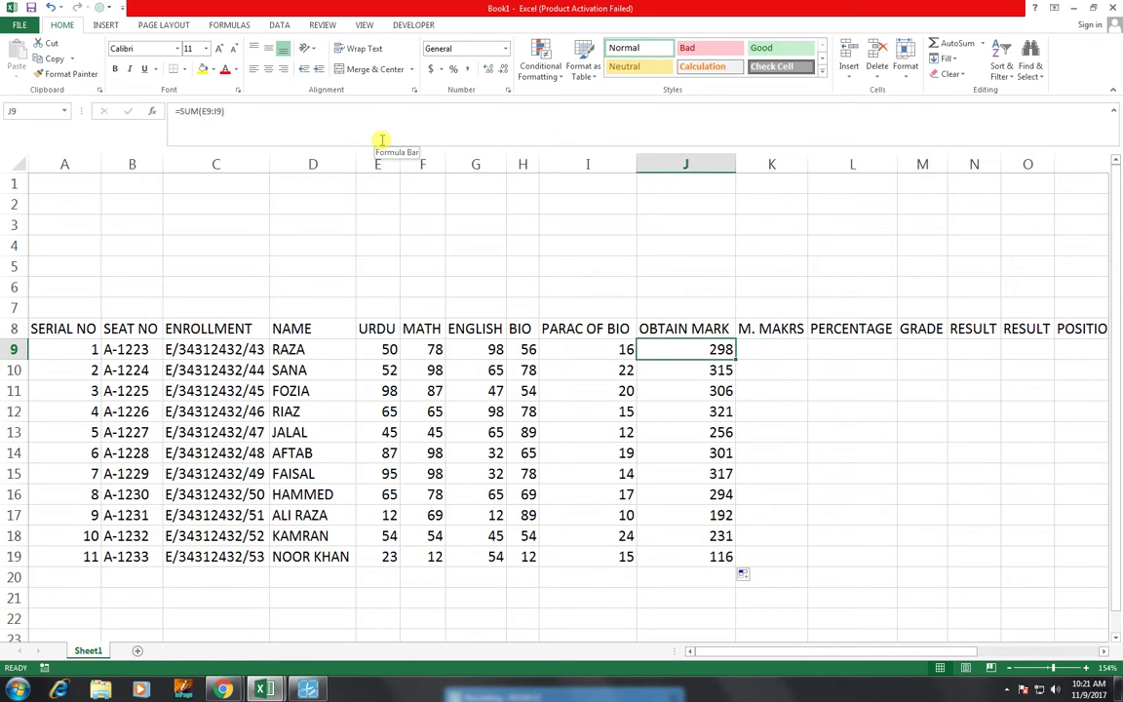
{"action": "key", "text": "Left"}
{"action": "key", "text": "Left"}
{"action": "key", "text": "Left"}
{"action": "key", "text": "Left"}
{"action": "key", "text": "Left"}
{"action": "key", "text": "Right"}
{"action": "key", "text": "Right"}
{"action": "key", "text": "Right"}
{"action": "key", "text": "Right"}
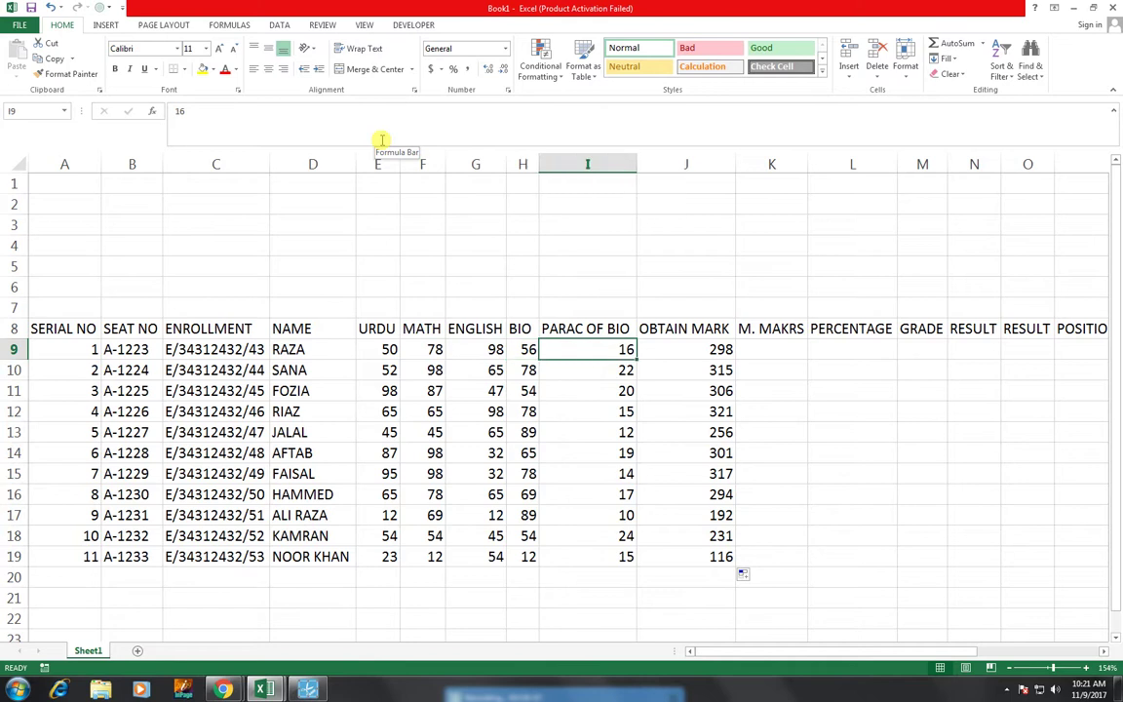
{"action": "key", "text": "Right"}
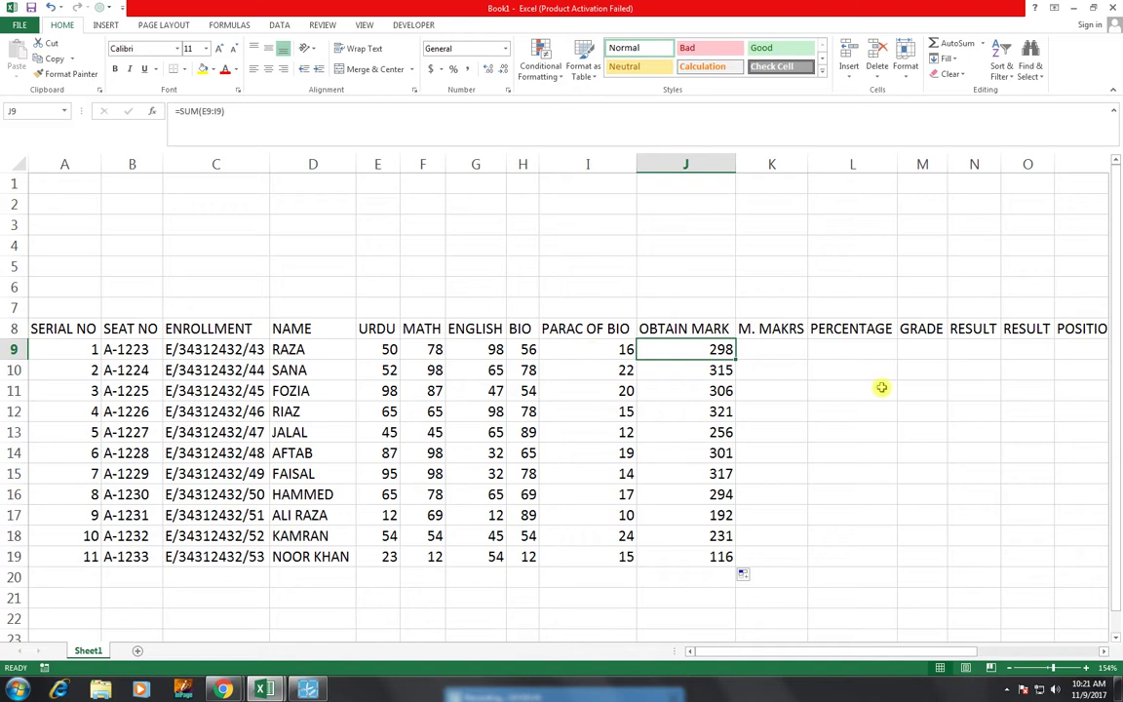
{"action": "left_click", "coordinate": [889, 428]}
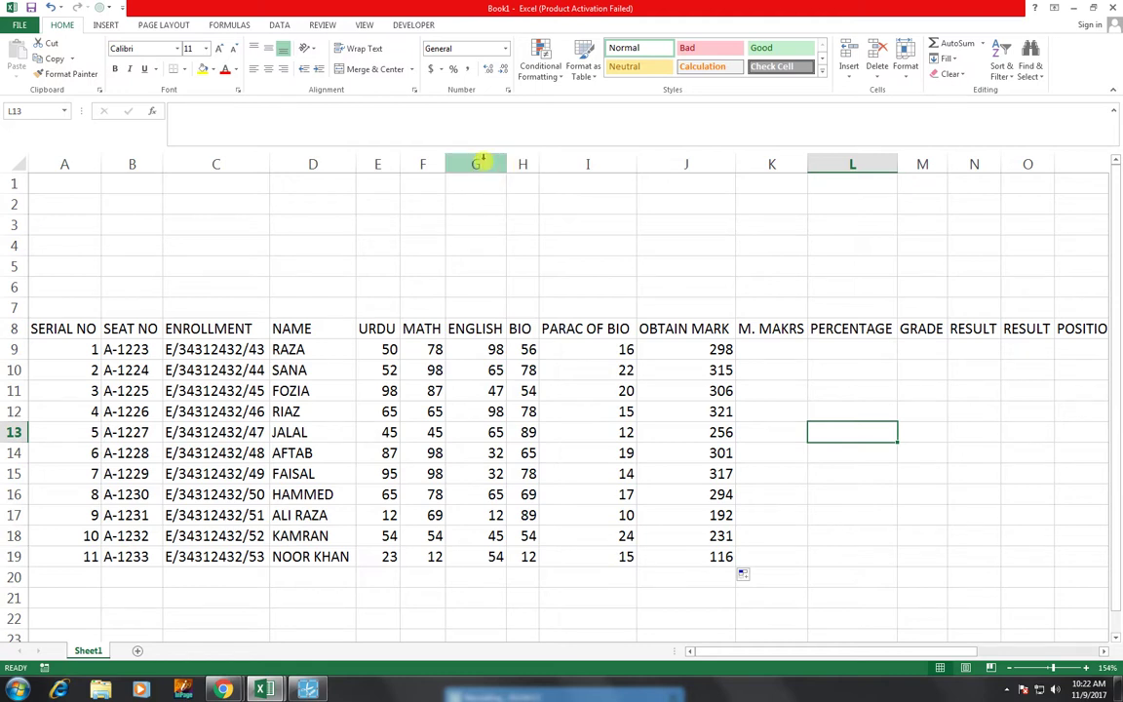
Step: Insert a blank column before ENGLISH and give it the heading ISL in G8
{"action": "left_click", "coordinate": [482, 160]}
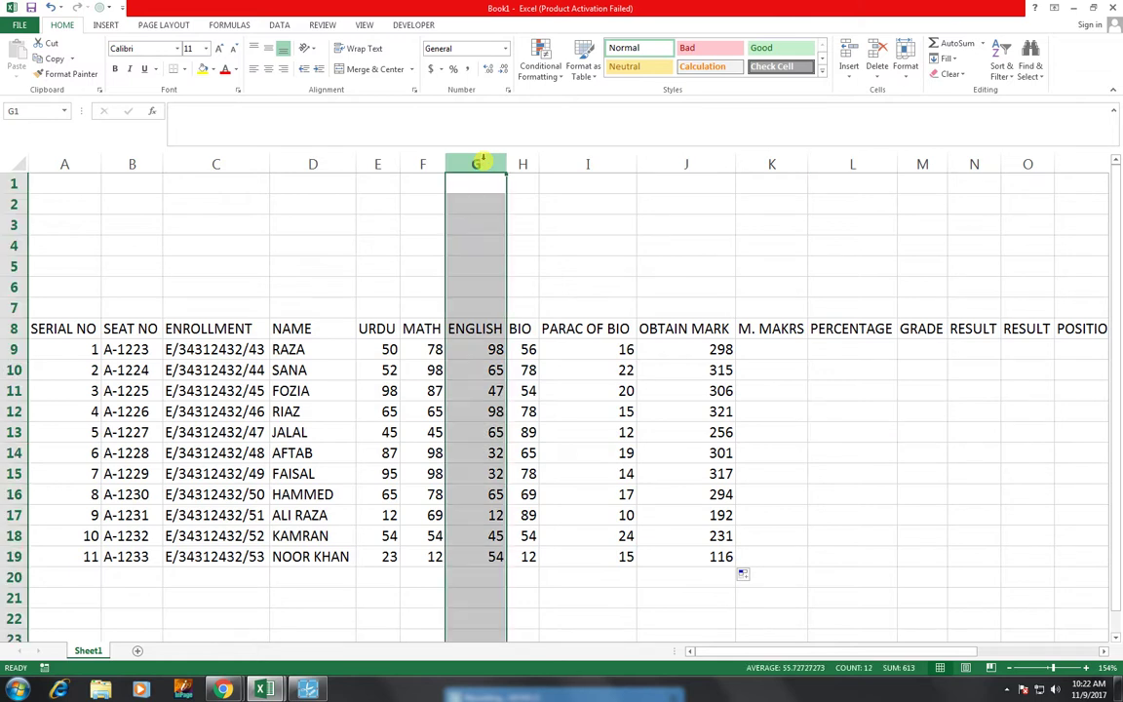
{"action": "right_click", "coordinate": [481, 160]}
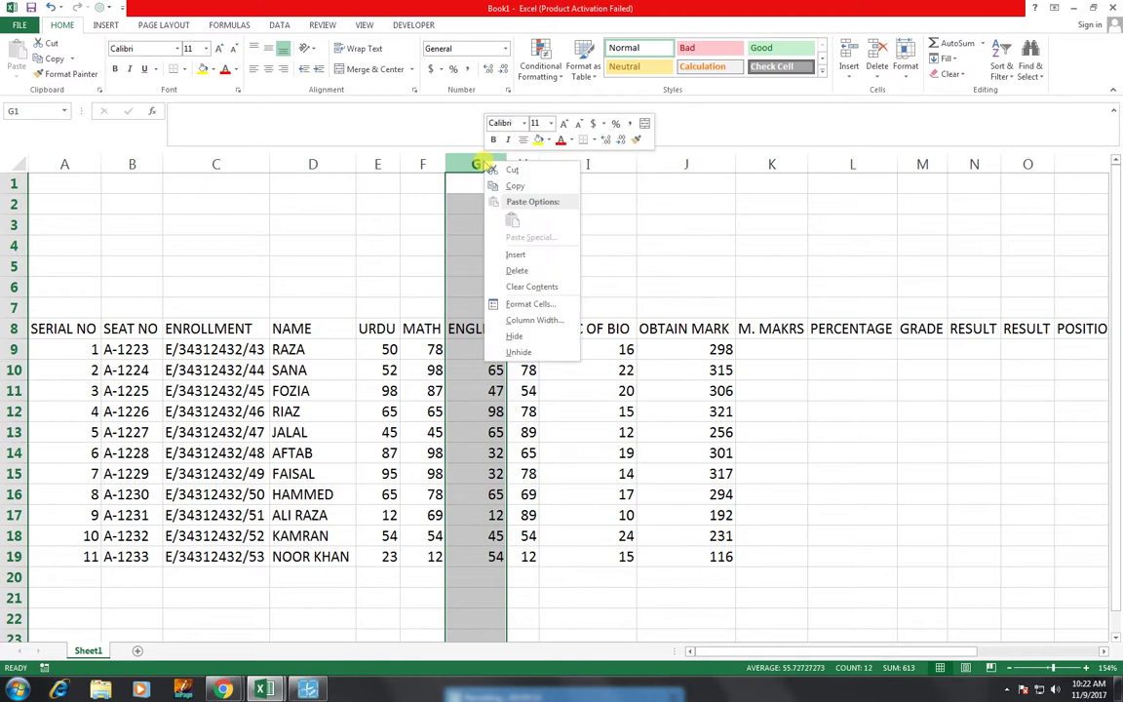
{"action": "left_click", "coordinate": [516, 255]}
{"action": "left_click", "coordinate": [467, 329]}
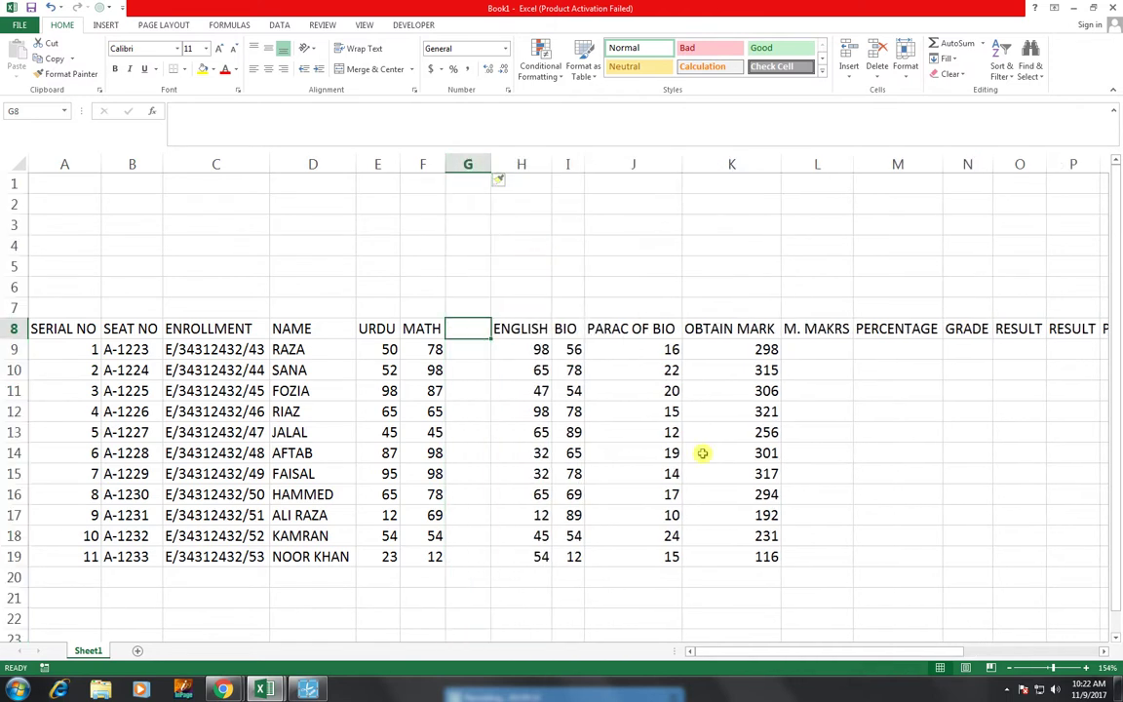
{"action": "type", "text": "ISL"}
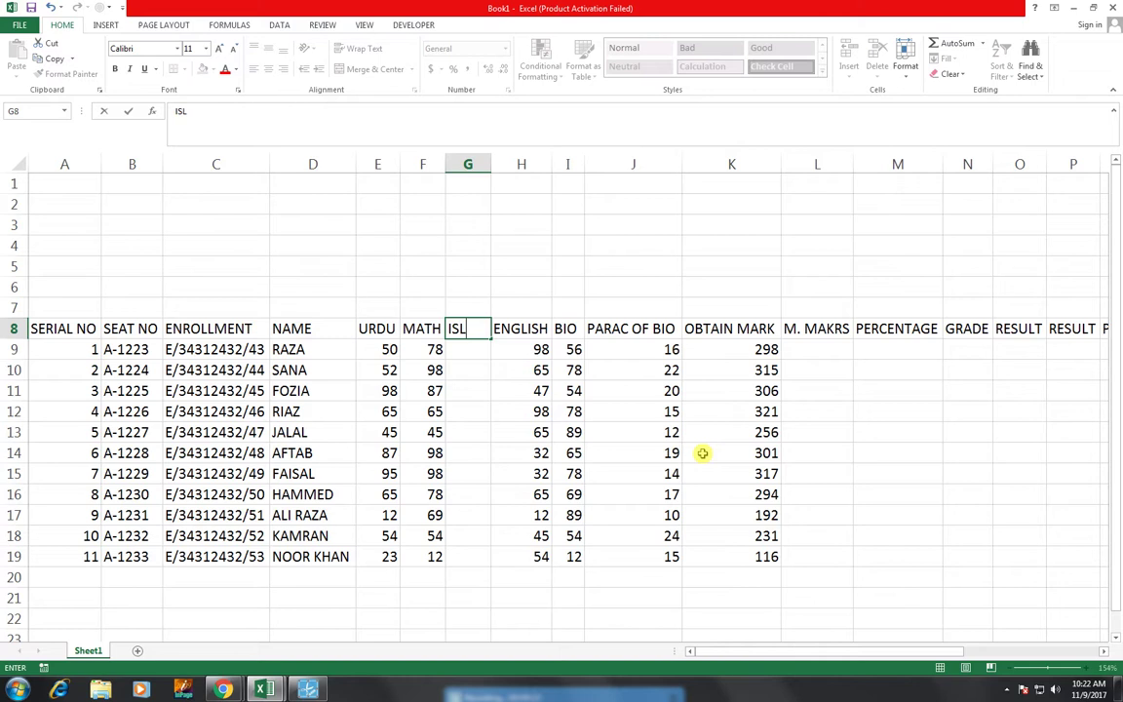
{"action": "key", "text": "Return"}
Step: Enter the ISL marks down G9:G19 (45, 87, 95, 65, 12, 69, … 89), correcting mistyped entries
{"action": "type", "text": "45"}
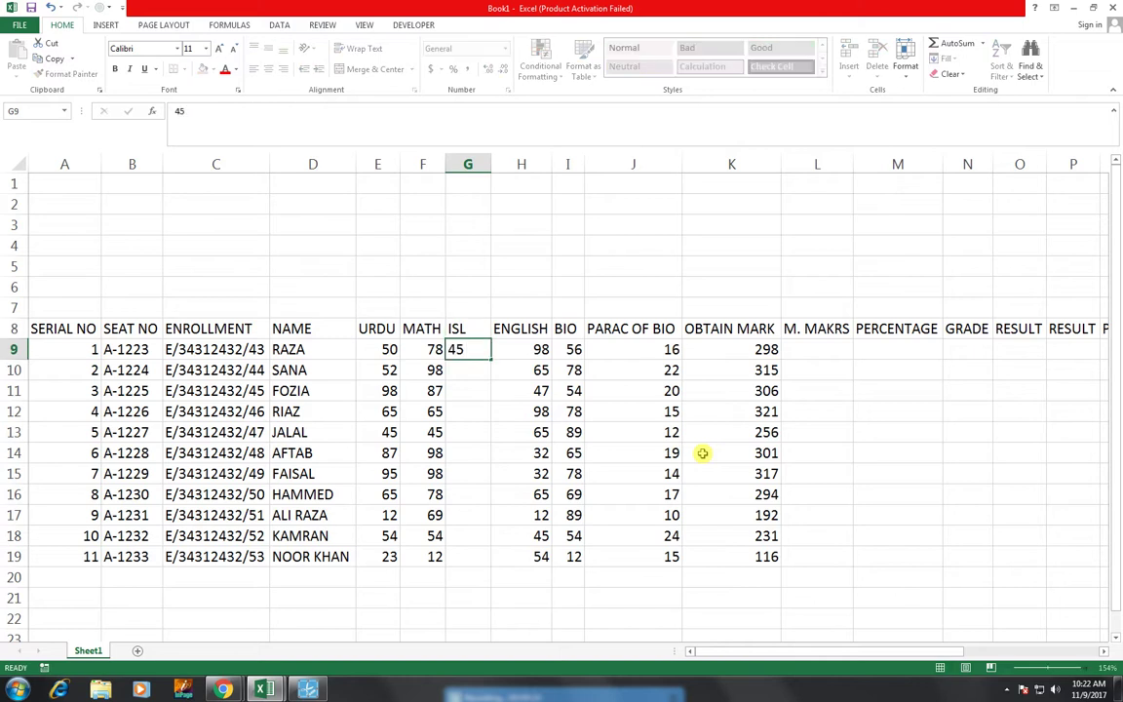
{"action": "key", "text": "Return"}
{"action": "type", "text": "87"}
{"action": "key", "text": "Return"}
{"action": "type", "text": "965"}
{"action": "key", "text": "Return"}
{"action": "key", "text": "Up"}
{"action": "type", "text": "95"}
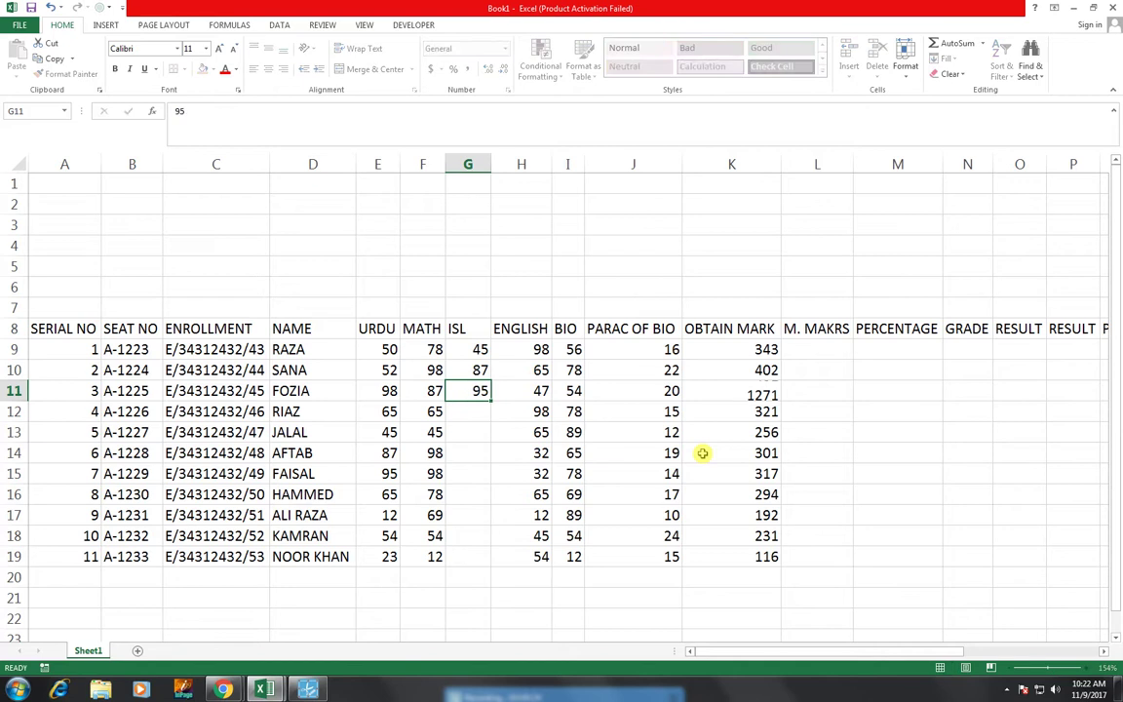
{"action": "key", "text": "Return"}
{"action": "type", "text": "65"}
{"action": "key", "text": "Return"}
{"action": "type", "text": "12"}
{"action": "key", "text": "Return"}
{"action": "type", "text": "365"}
{"action": "key", "text": "Return"}
{"action": "type", "text": "87"}
{"action": "key", "text": "Return"}
{"action": "key", "text": "Up"}
{"action": "key", "text": "Up"}
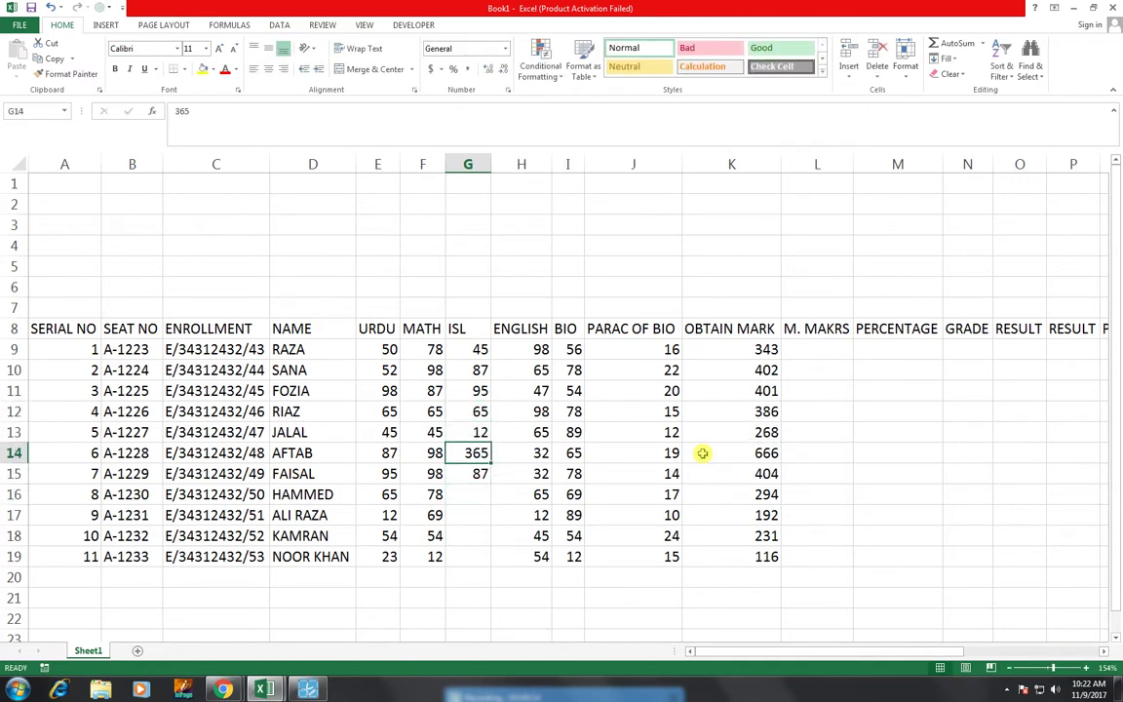
{"action": "type", "text": "69"}
{"action": "key", "text": "Return"}
{"action": "key", "text": "Return"}
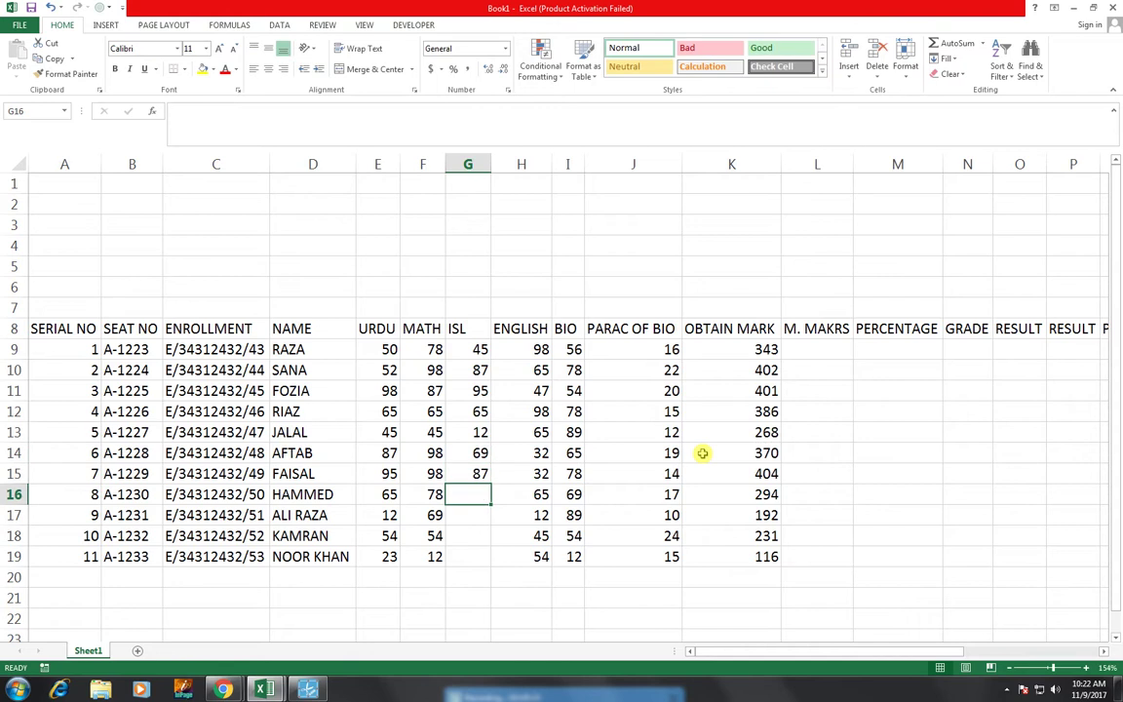
{"action": "type", "text": "66 36"}
{"action": "key", "text": "Return"}
{"action": "type", "text": "87"}
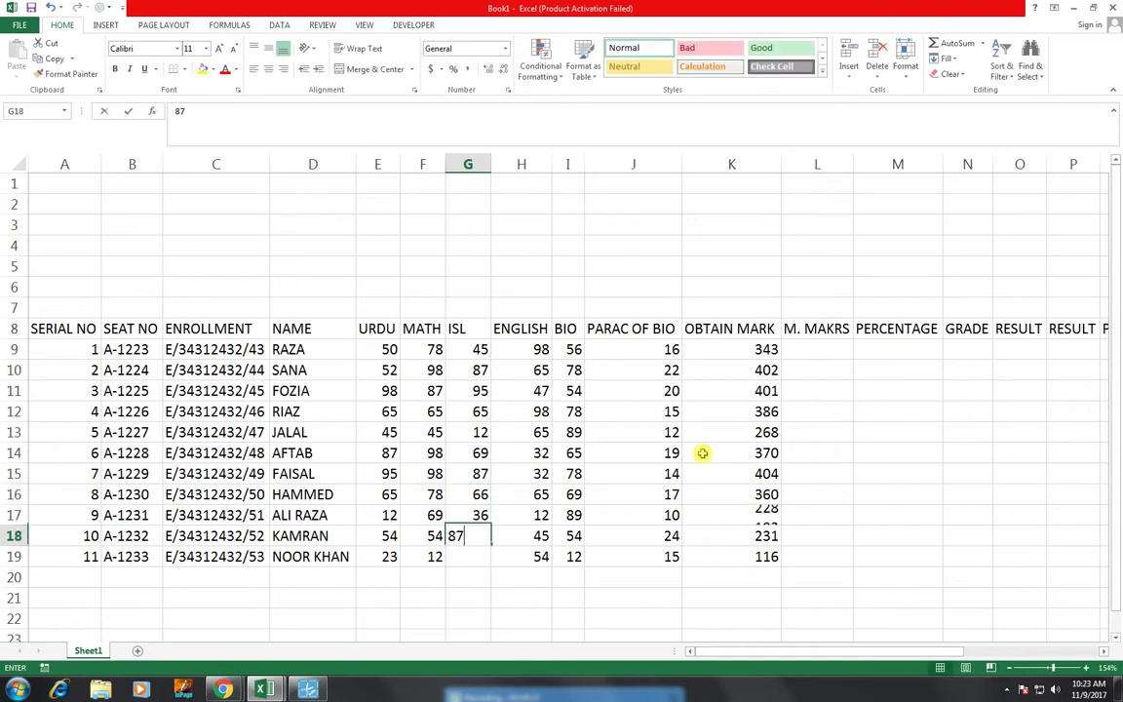
{"action": "key", "text": "Return"}
{"action": "type", "text": "89"}
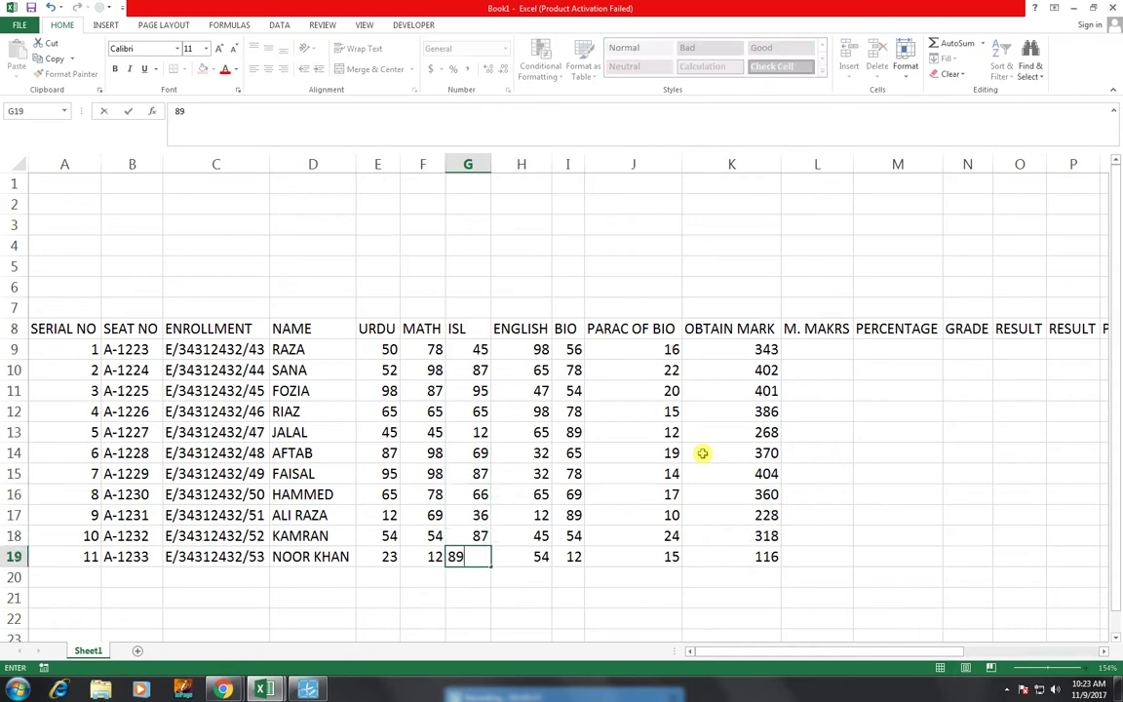
{"action": "left_click", "coordinate": [612, 386]}
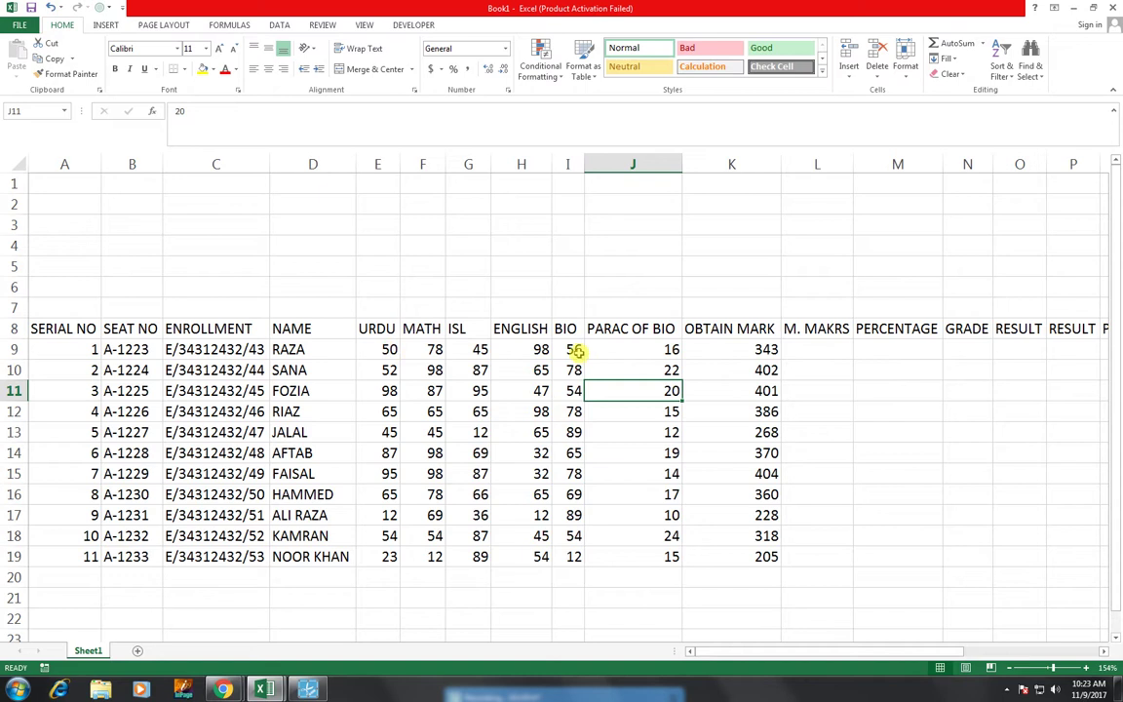
Step: Select the first student's URDU to BIO marks in row 9
{"action": "left_click", "coordinate": [648, 349]}
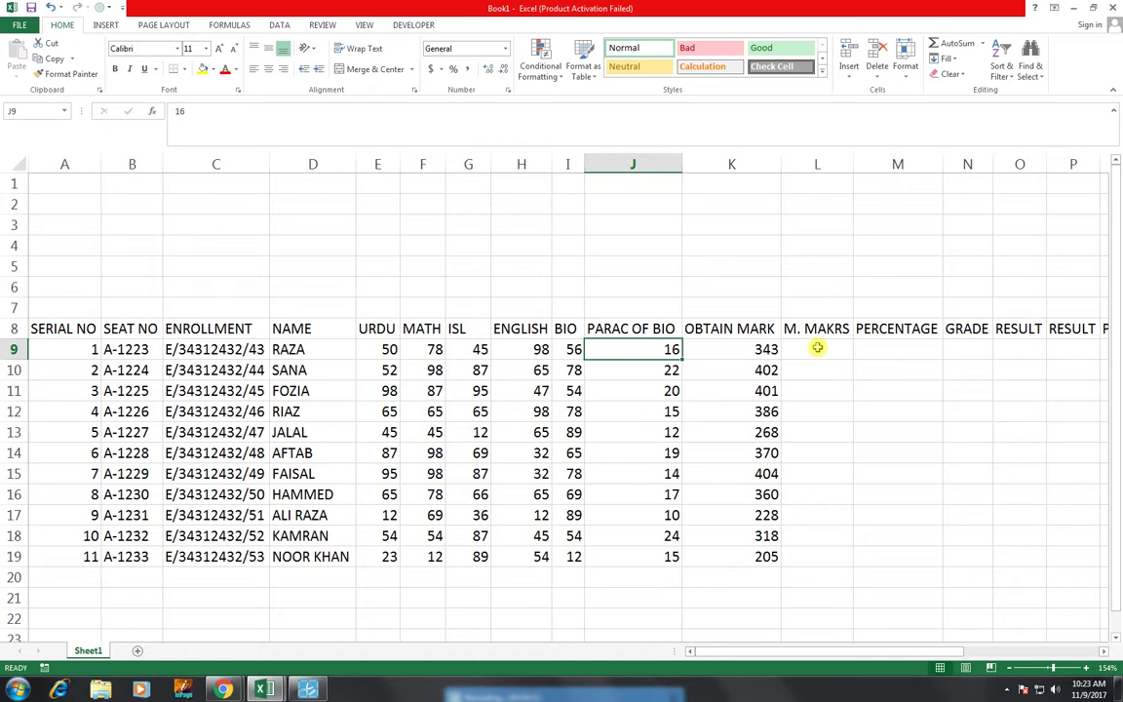
{"action": "left_click_drag", "start_coordinate": [596, 348], "coordinate": [394, 347]}
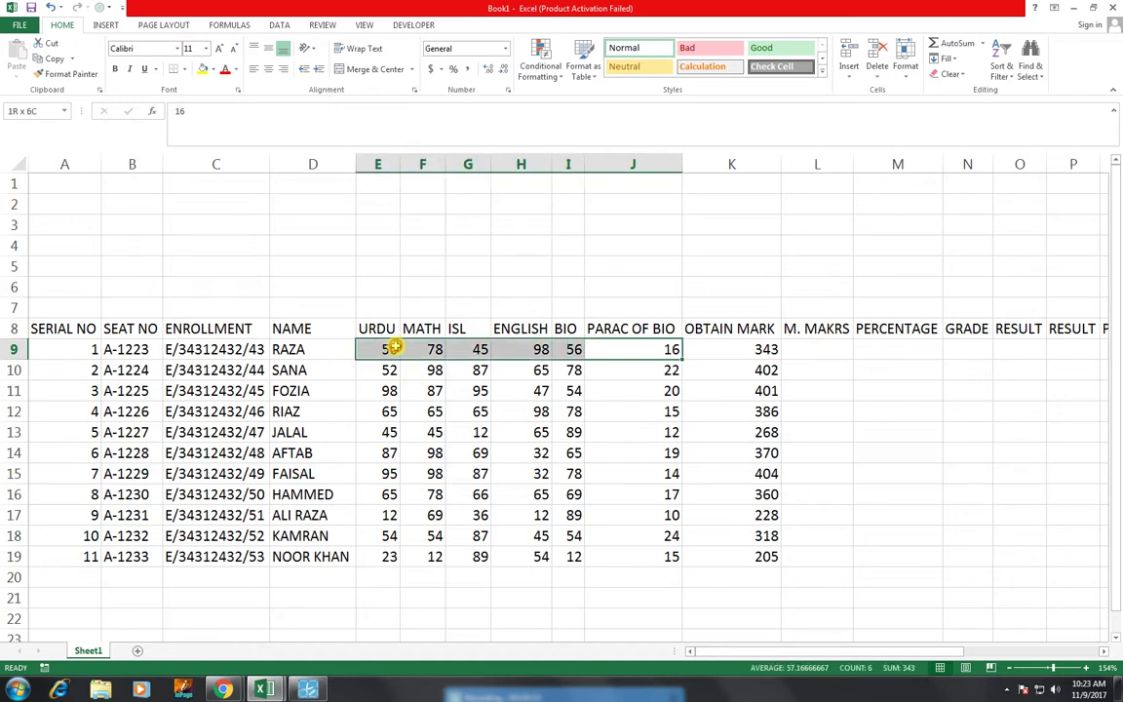
{"action": "left_click_drag", "start_coordinate": [571, 349], "coordinate": [397, 348]}
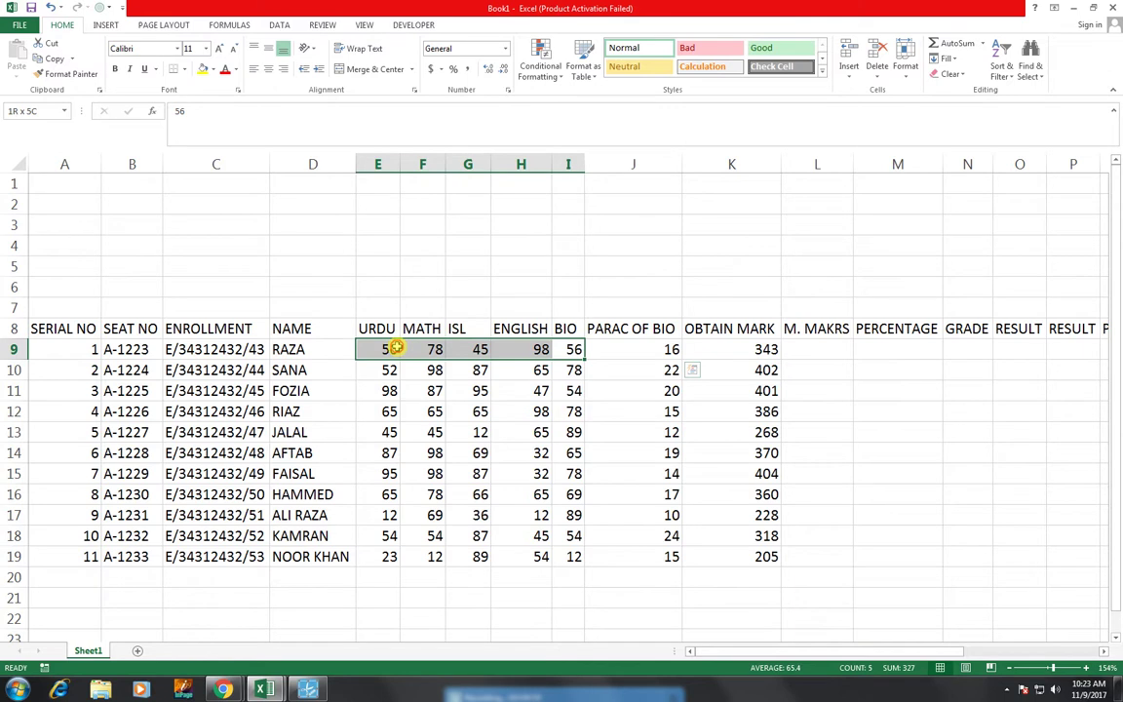
{"action": "left_click_drag", "start_coordinate": [395, 348], "coordinate": [395, 348]}
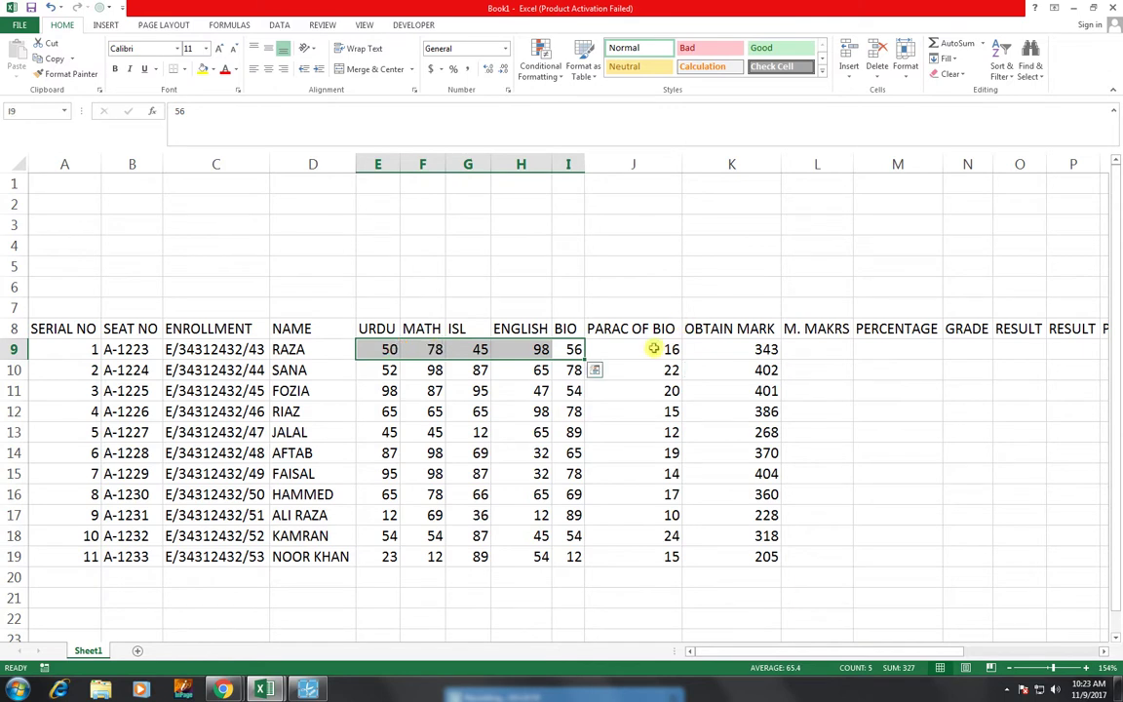
Step: Enter 525 in L9 and fill it down the M. MAKRS column to L19
{"action": "left_click", "coordinate": [808, 350]}
{"action": "type", "text": "525"}
{"action": "key", "text": "Return"}
{"action": "left_click", "coordinate": [828, 350]}
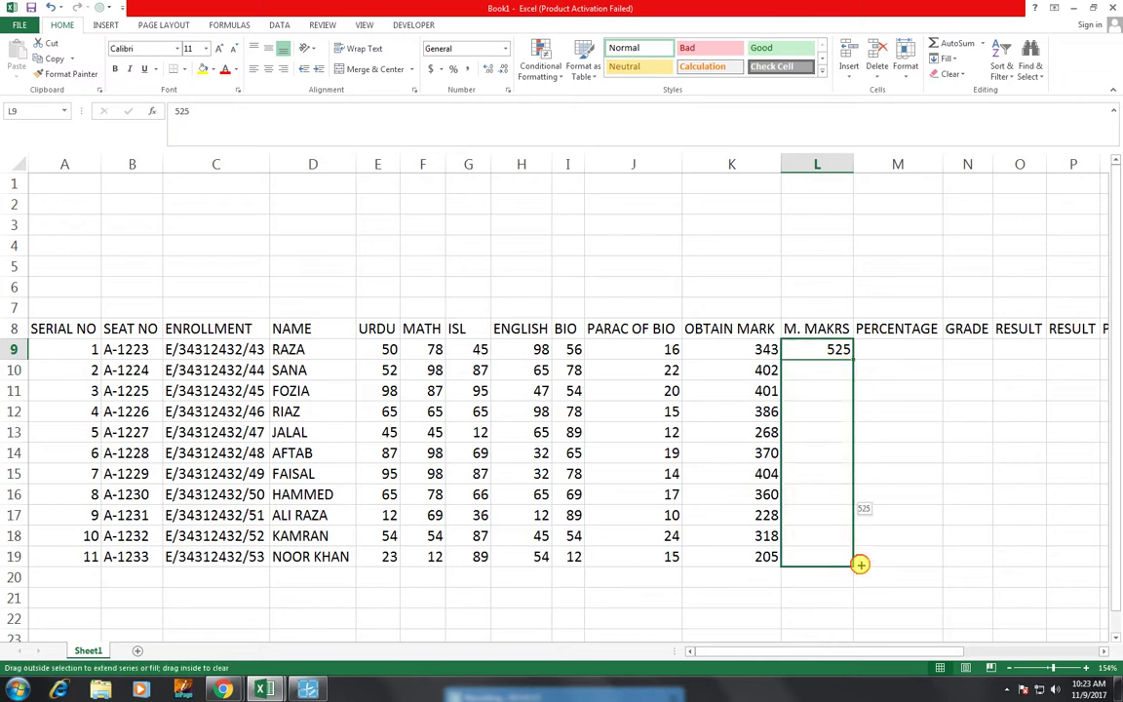
{"action": "left_click_drag", "start_coordinate": [852, 361], "coordinate": [856, 561]}
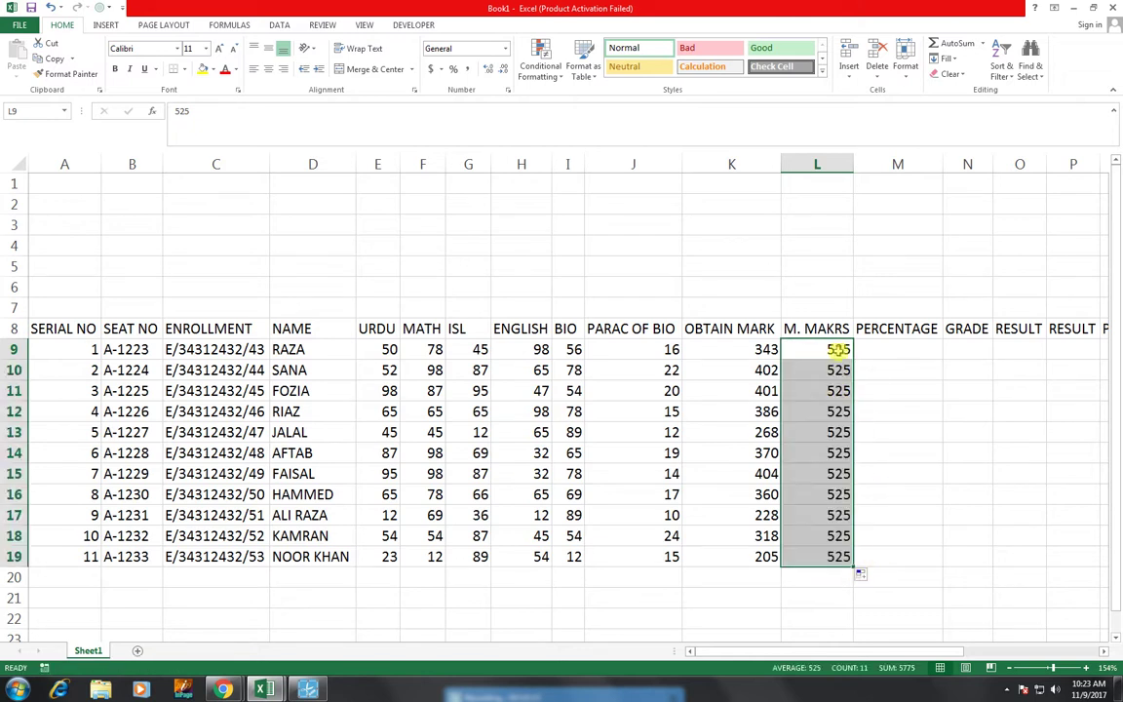
{"action": "left_click", "coordinate": [889, 354]}
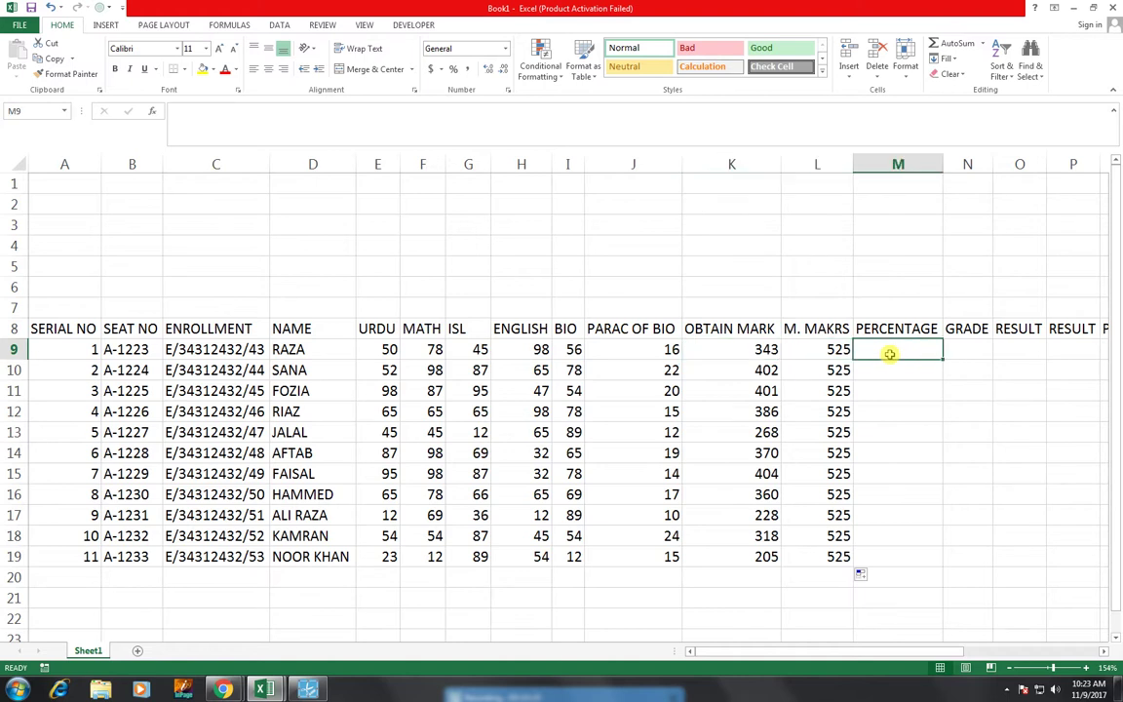
Step: Enter =K9/L9*100 in M9 and fill it down to M19
{"action": "type", "text": "="}
{"action": "key", "text": "Left"}
{"action": "key", "text": "Left"}
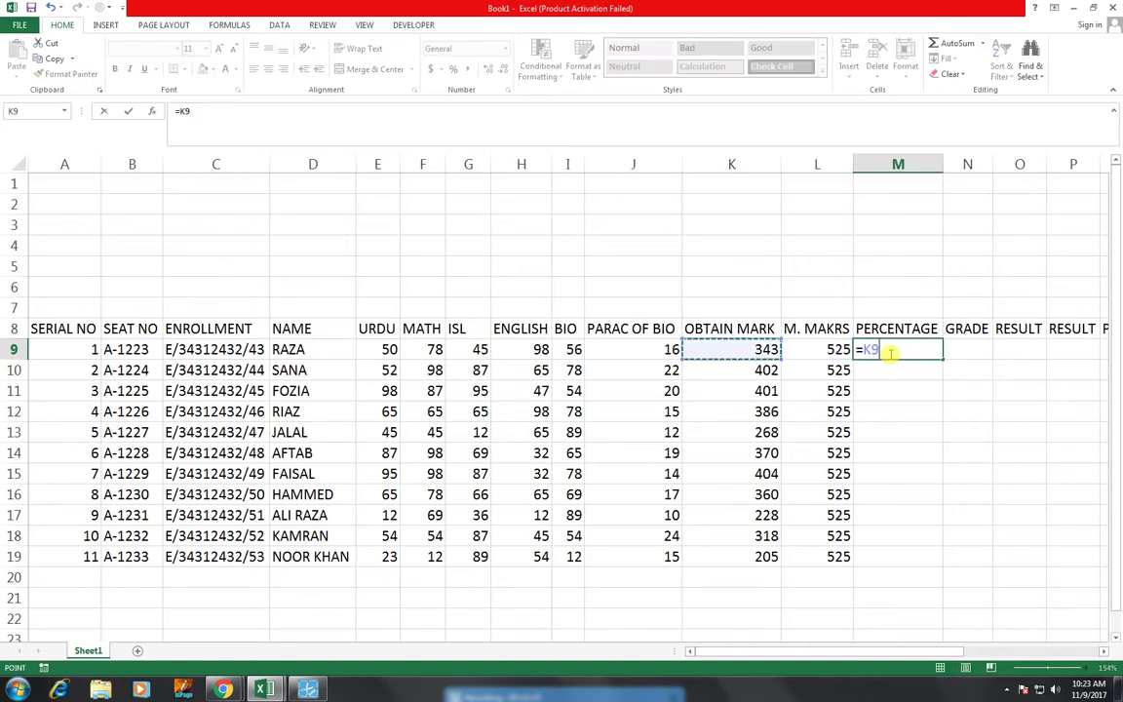
{"action": "type", "text": "/"}
{"action": "key", "text": "Left"}
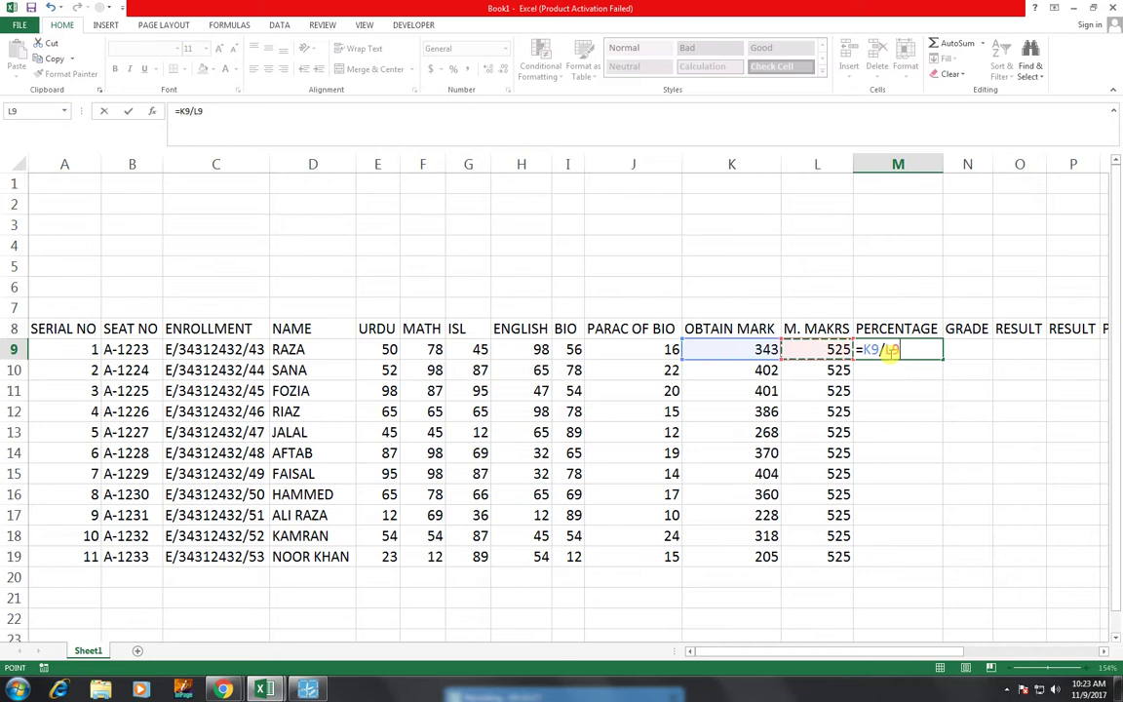
{"action": "type", "text": "*100"}
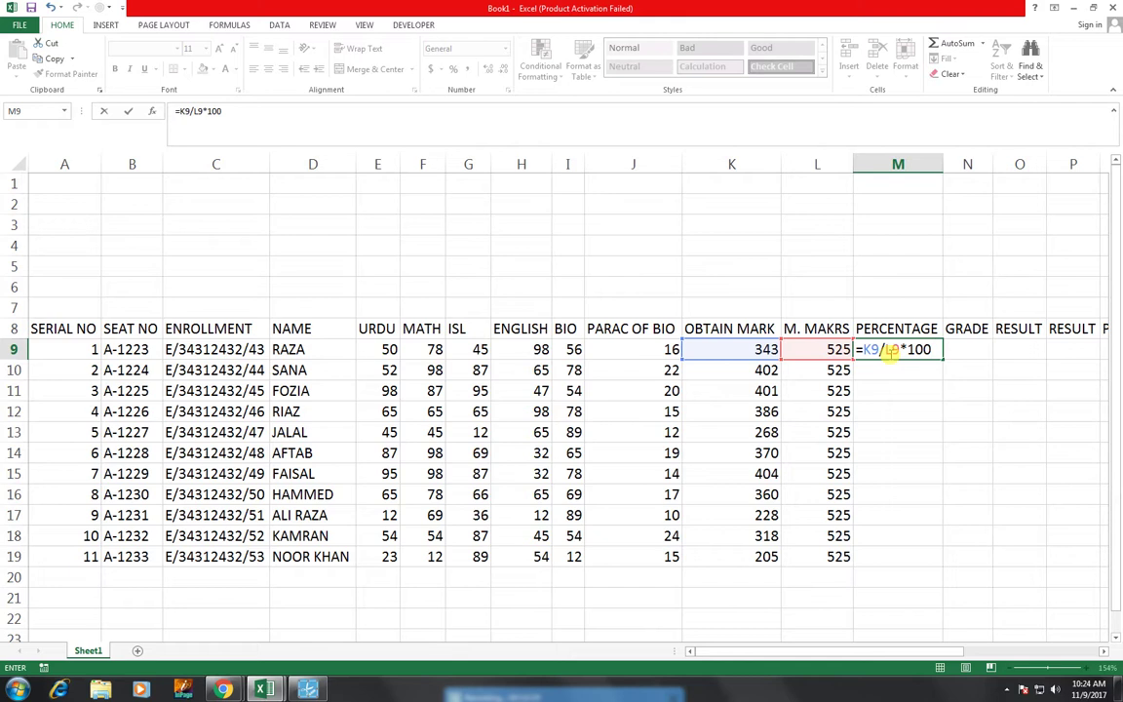
{"action": "key", "text": "Return"}
{"action": "left_click", "coordinate": [934, 356]}
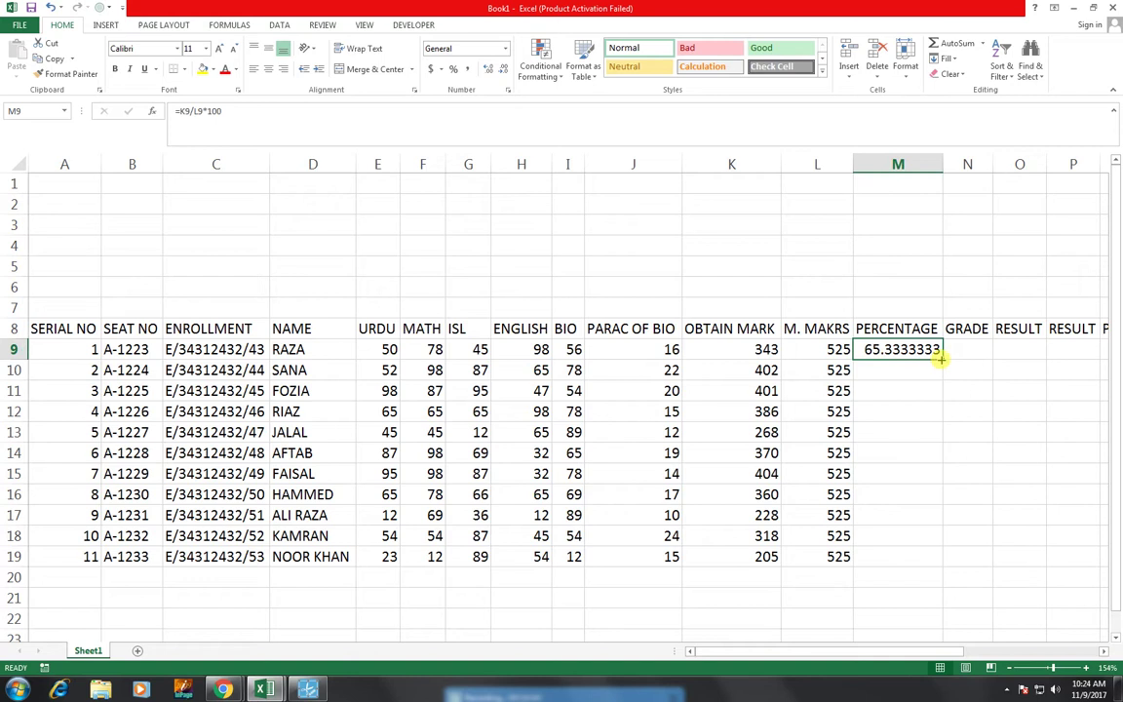
{"action": "left_click_drag", "start_coordinate": [943, 360], "coordinate": [944, 564]}
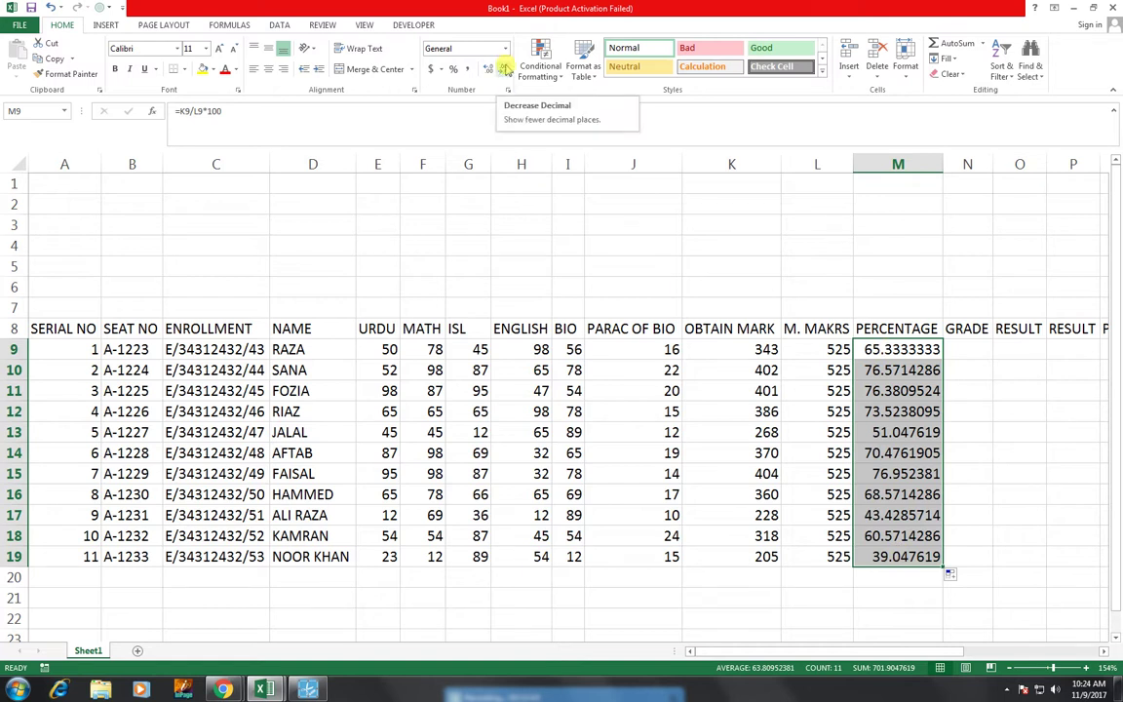
Step: Reduce the PERCENTAGE values to two decimal places
{"action": "left_click", "coordinate": [504, 66]}
{"action": "left_click", "coordinate": [504, 67]}
{"action": "left_click", "coordinate": [504, 66]}
{"action": "left_click", "coordinate": [504, 67]}
{"action": "left_click", "coordinate": [504, 66]}
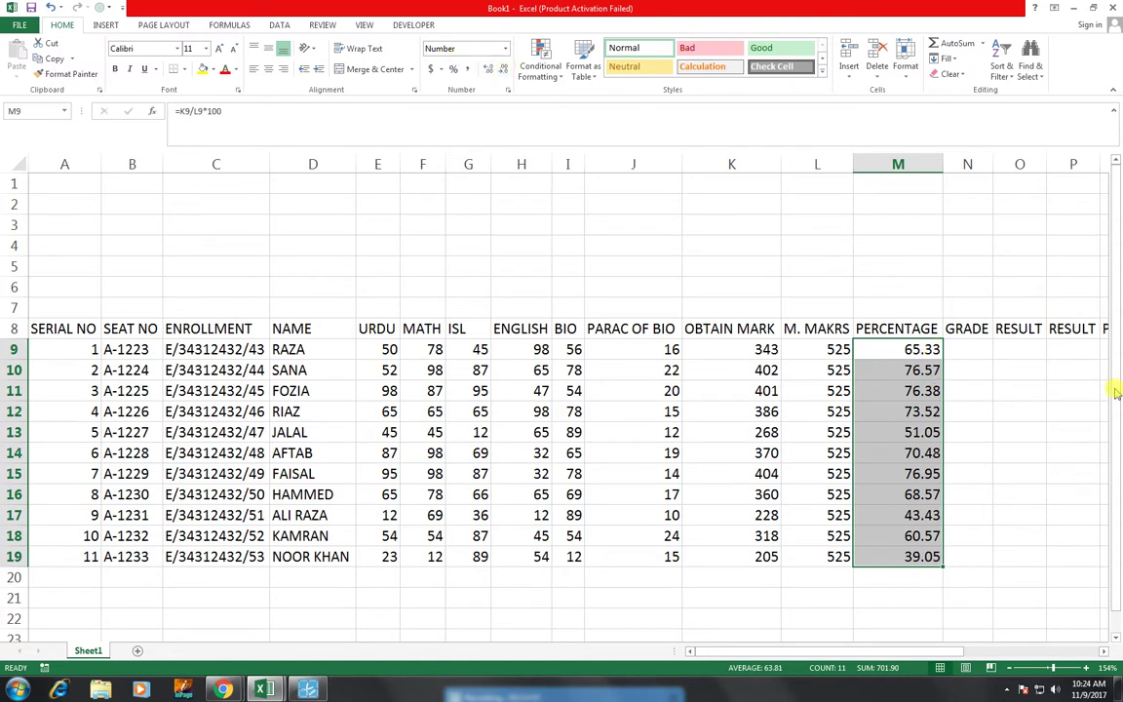
{"action": "left_click", "coordinate": [968, 356]}
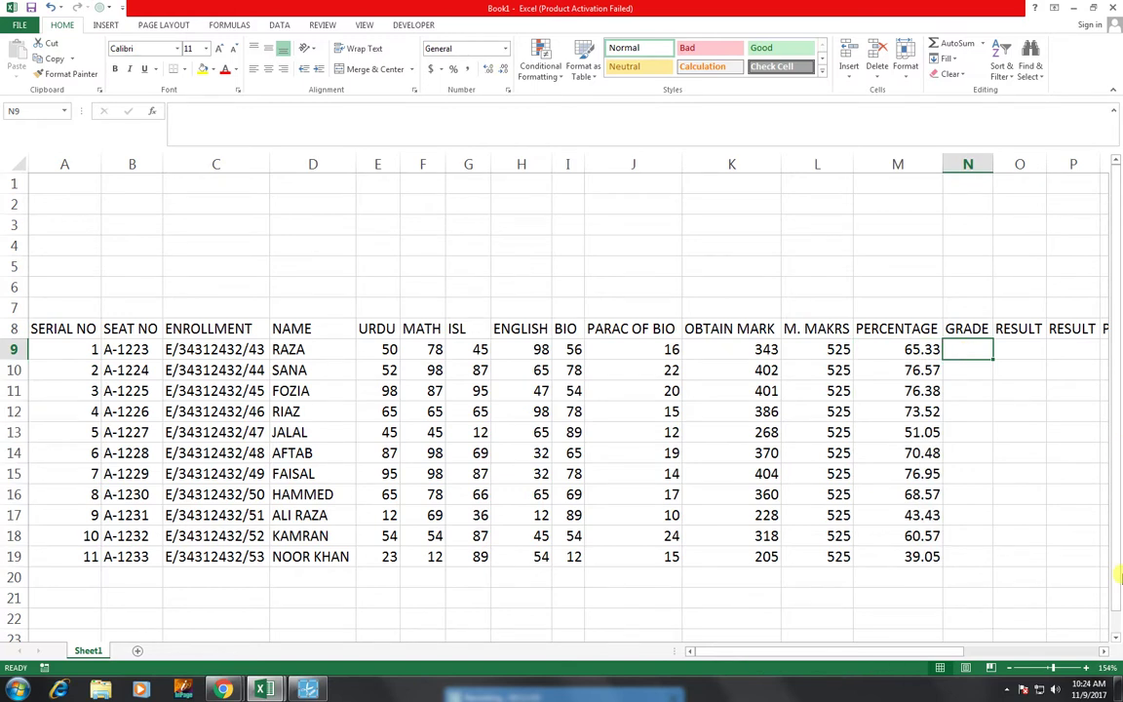
Step: Start N9's grade formula as =IF(M9>=90,"POSITION HOLDER", without confirming it
{"action": "type", "text": "=if"}
{"action": "key", "text": "Tab"}
{"action": "key", "text": "Left"}
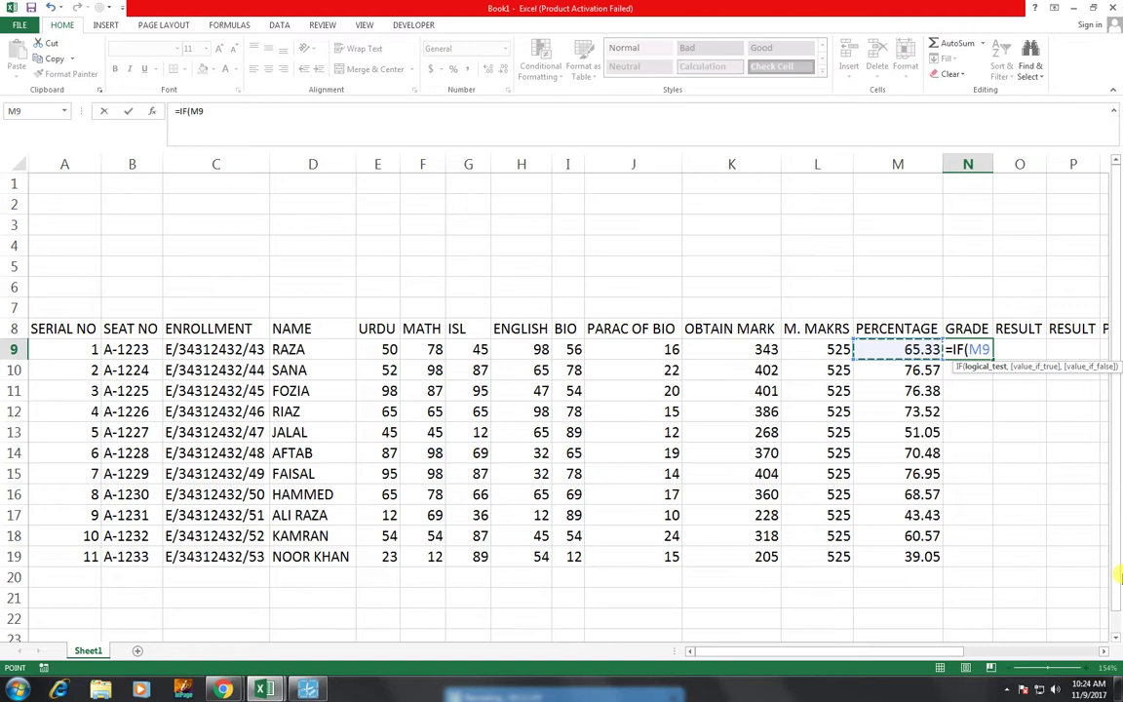
{"action": "type", "text": ">="}
{"action": "type", "text": "90,\""}
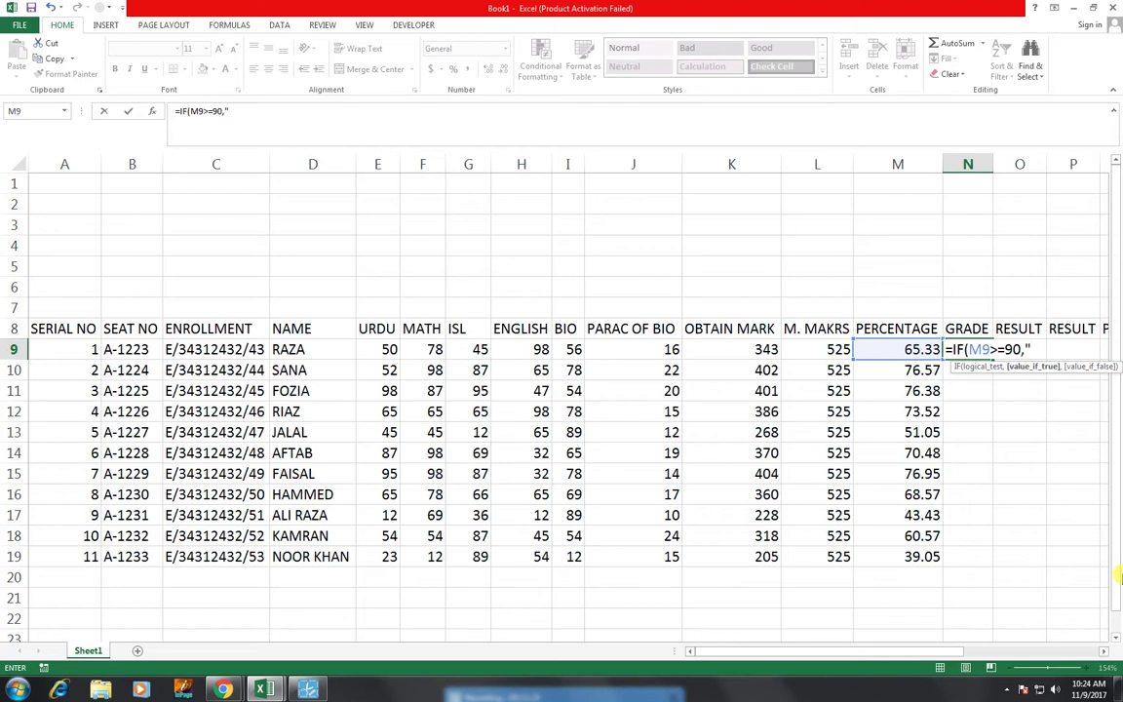
{"action": "type", "text": "POSITION HOLDER"}
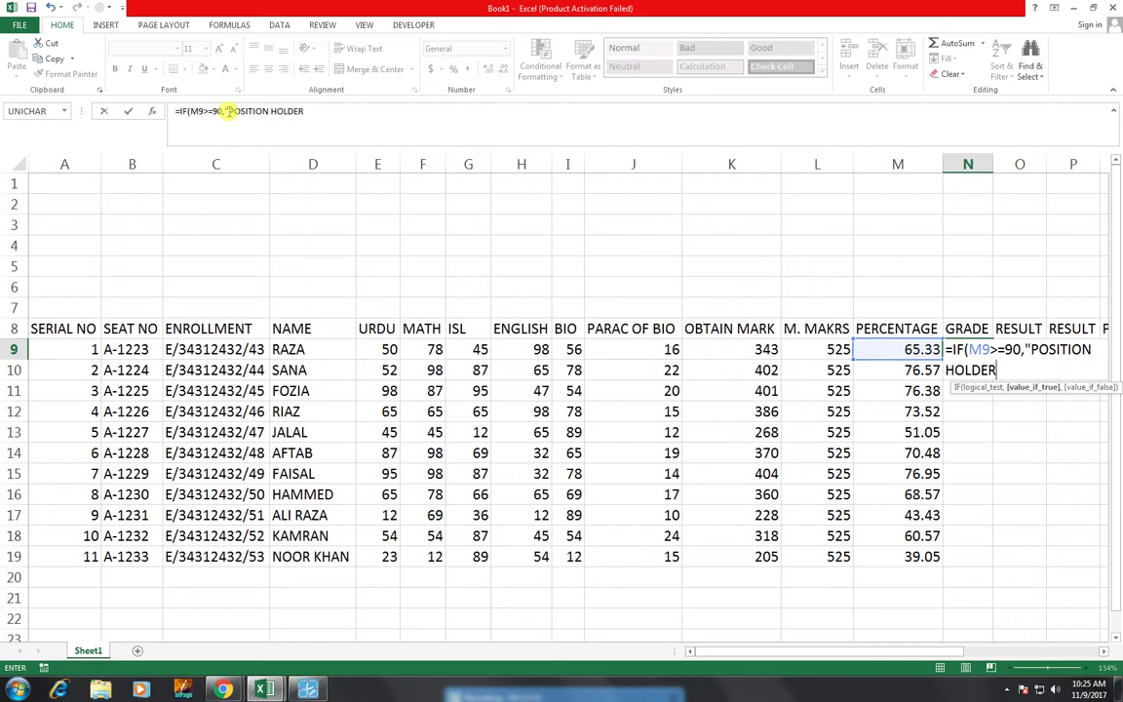
{"action": "left_click", "coordinate": [322, 111]}
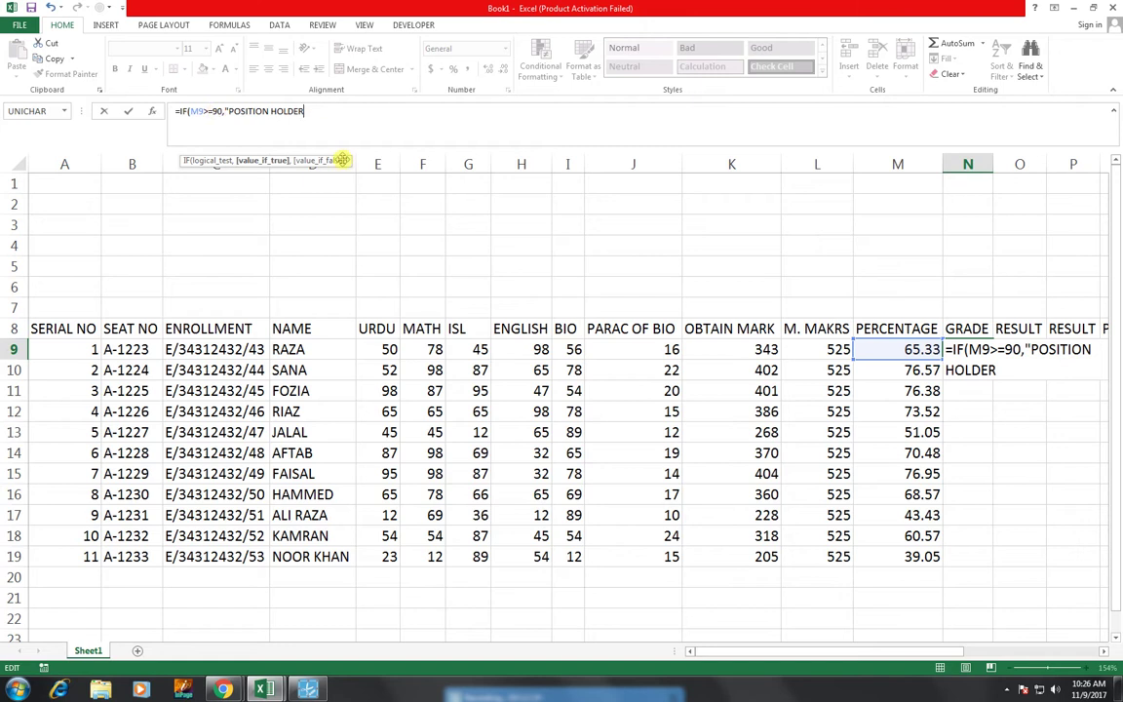
{"action": "type", "text": "\","}
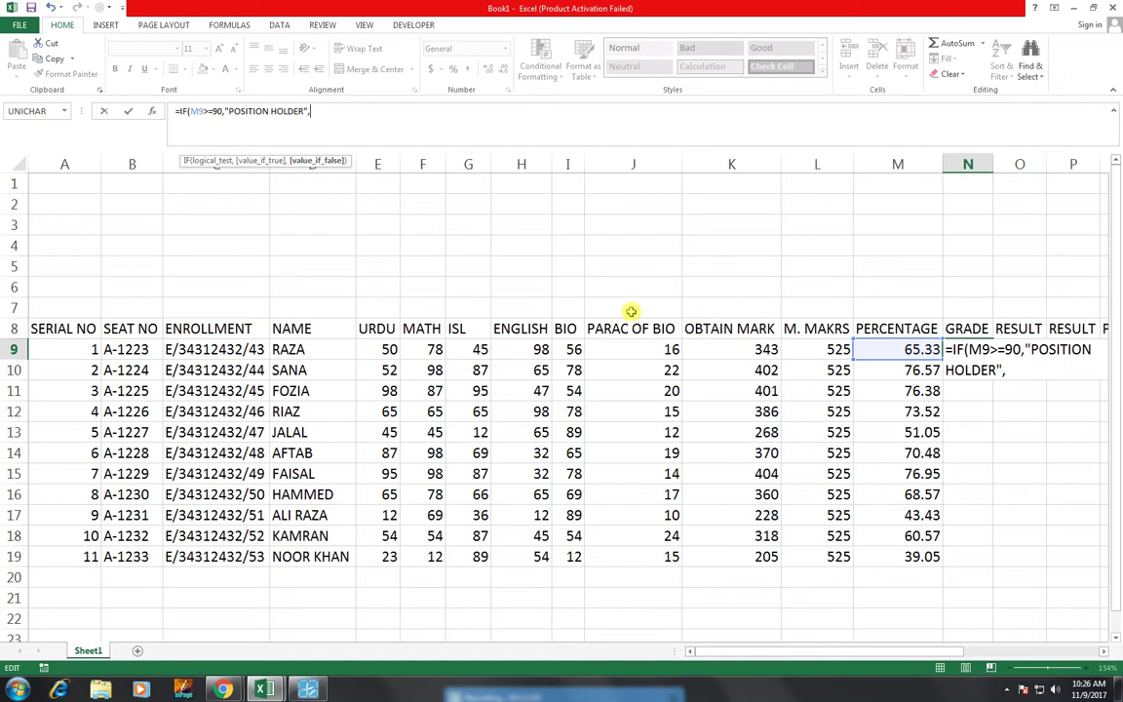
Step: Nest IF tiers on M9 for A+ (80), A (70), B (60), C (50) and D (40)
{"action": "type", "text": "IF"}
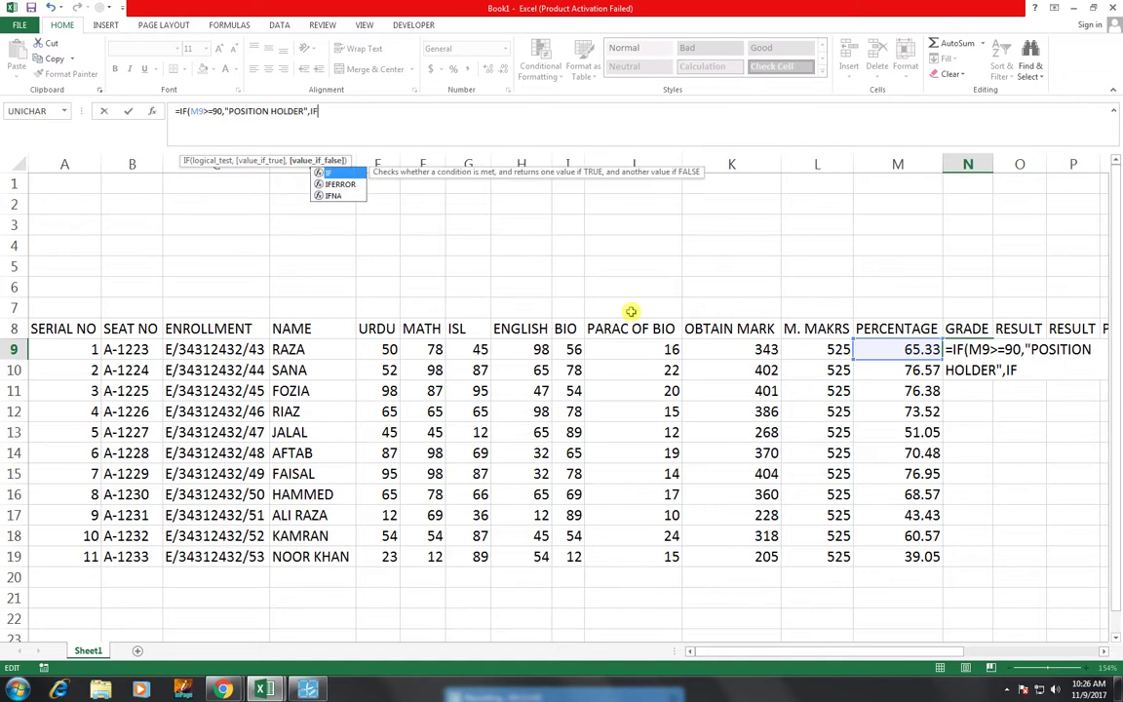
{"action": "type", "text": "("}
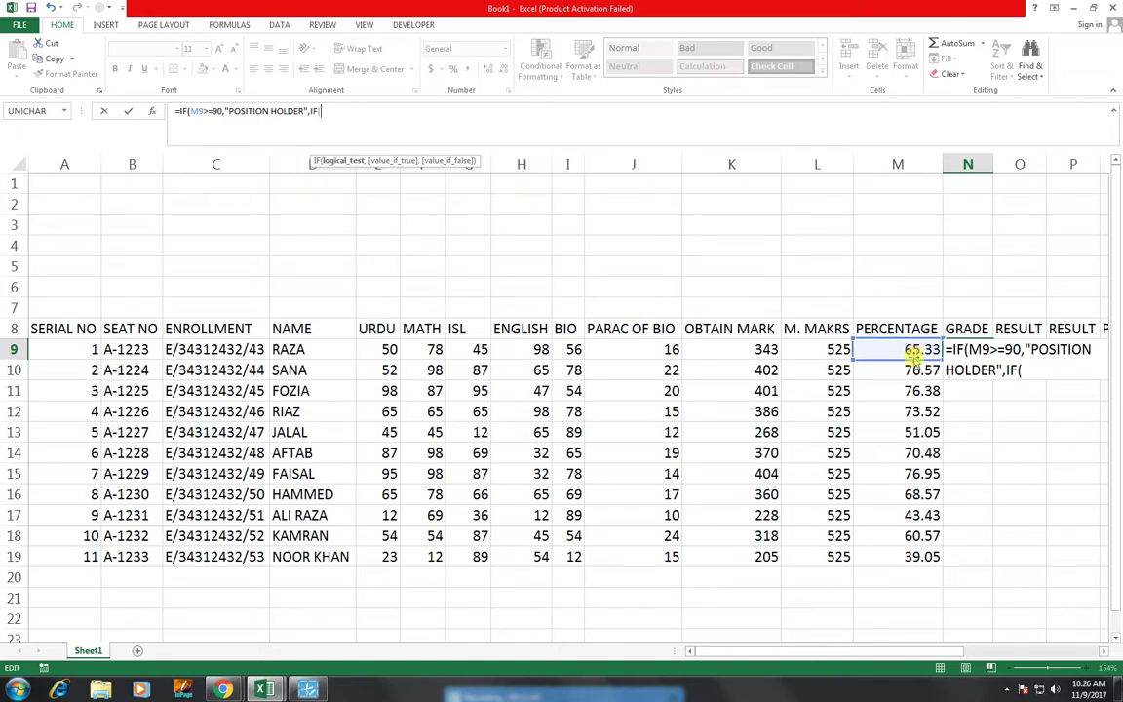
{"action": "left_click", "coordinate": [911, 351]}
{"action": "type", "text": ">=80,\"A+\","}
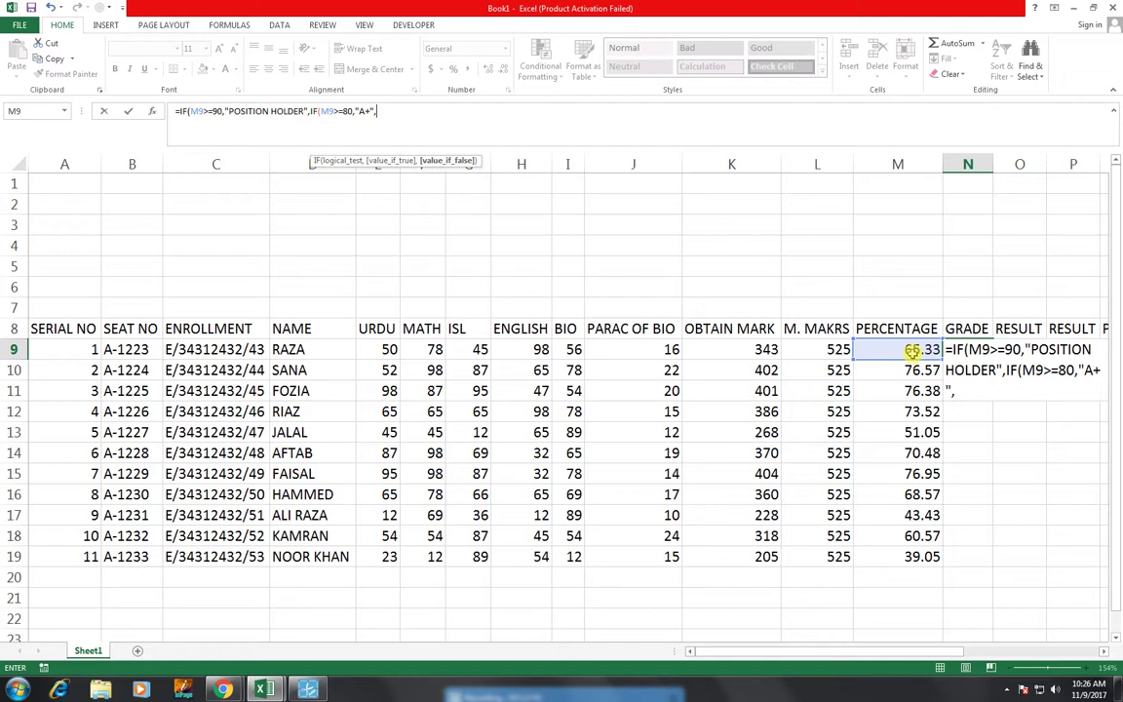
{"action": "type", "text": "IF("}
{"action": "left_click", "coordinate": [909, 353]}
{"action": "type", "text": ">="}
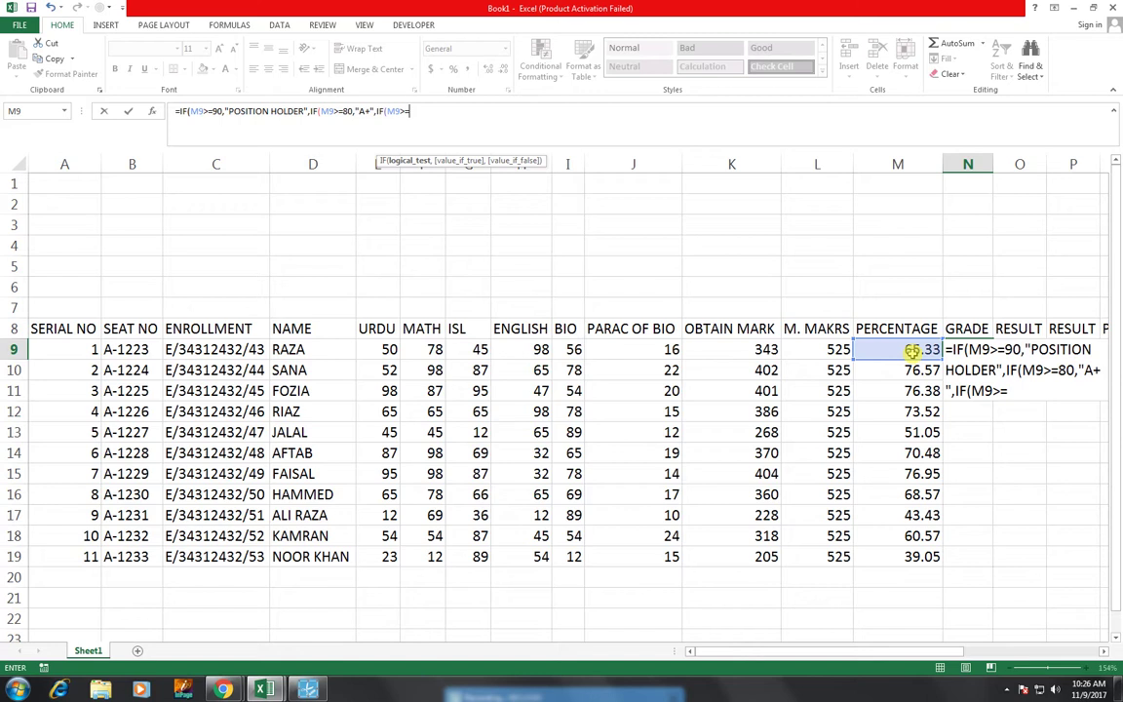
{"action": "type", "text": "70,\"A\","}
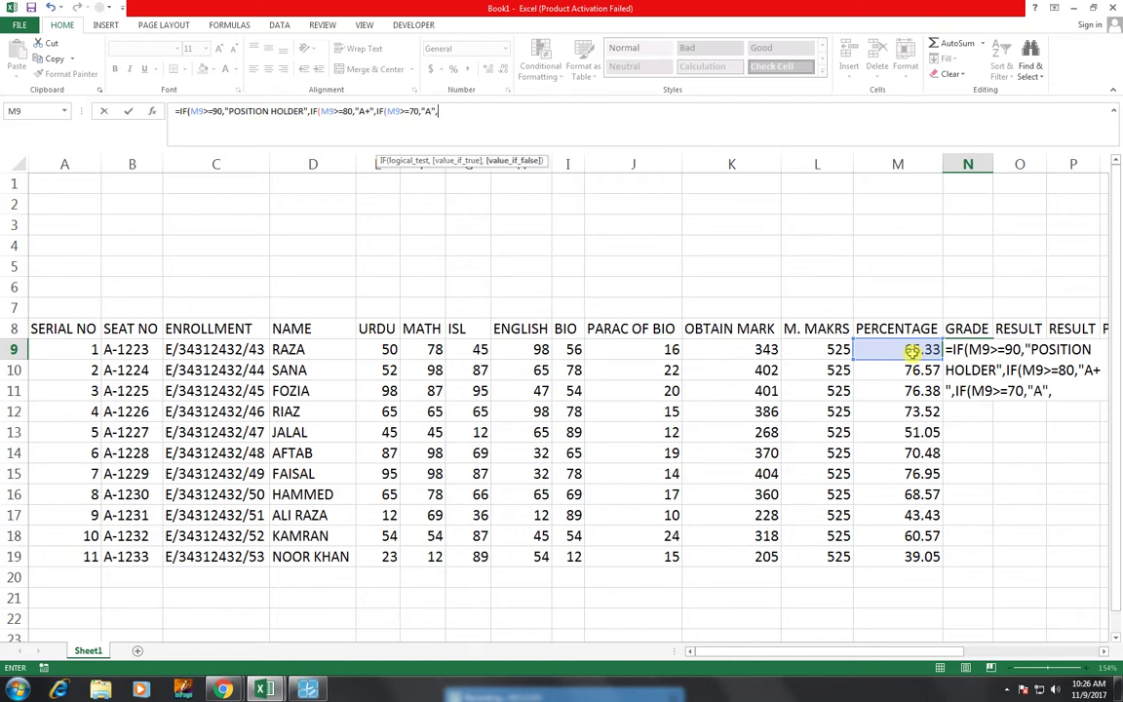
{"action": "type", "text": "IF"}
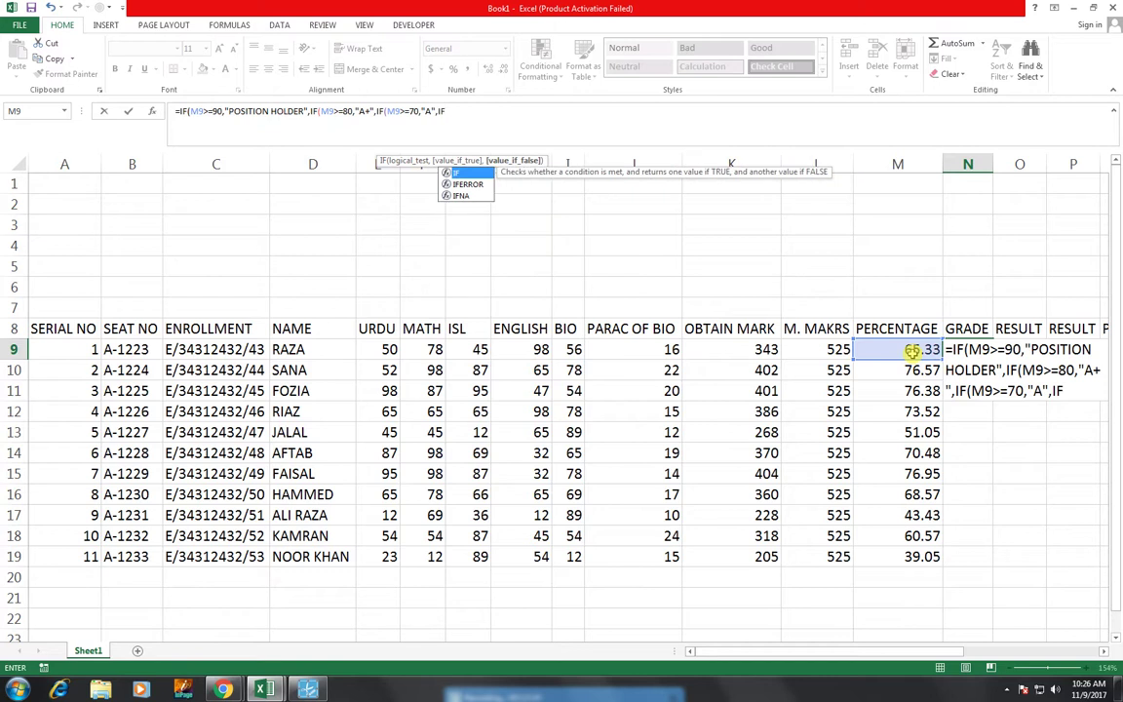
{"action": "type", "text": "("}
{"action": "left_click", "coordinate": [912, 351]}
{"action": "type", "text": ">=60,\"B\","}
{"action": "type", "text": "IF"}
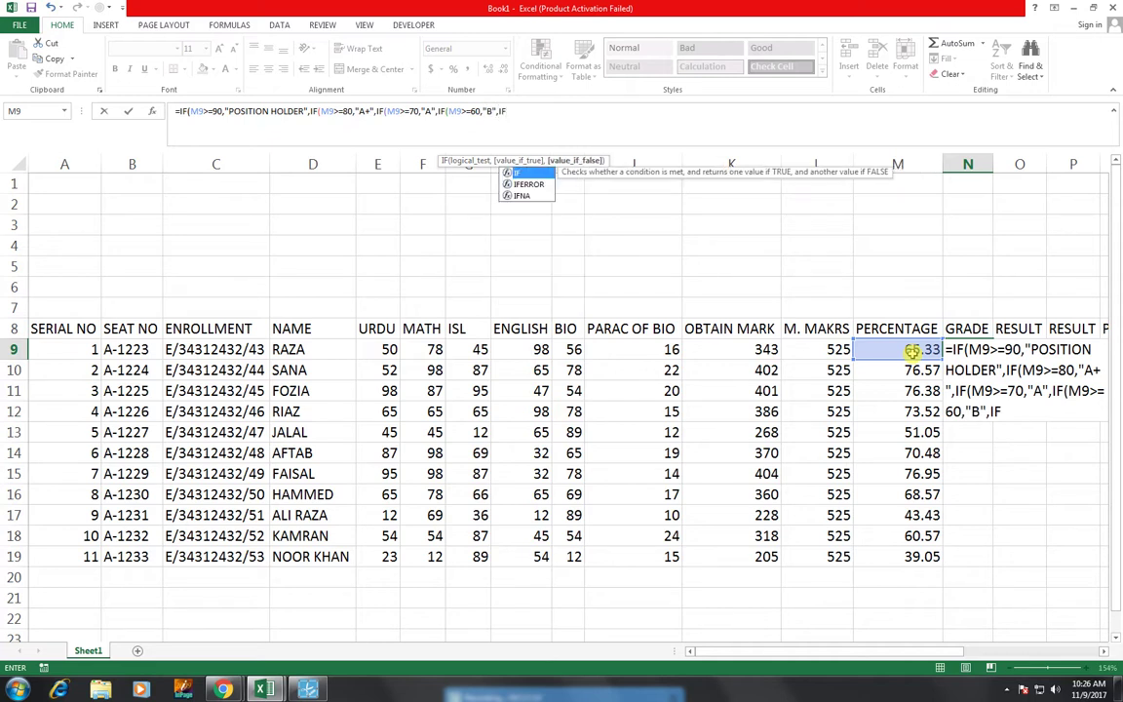
{"action": "type", "text": "("}
{"action": "left_click", "coordinate": [910, 351]}
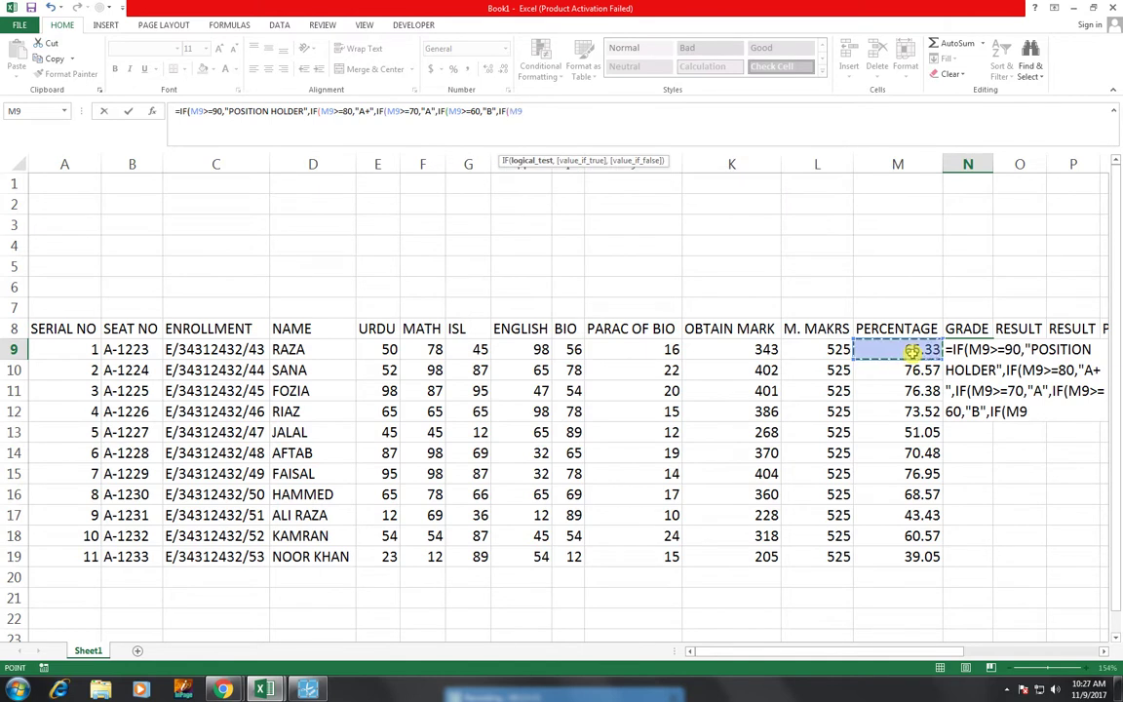
{"action": "type", "text": ">="}
{"action": "type", "text": "50"}
{"action": "type", "text": ",\"C\","}
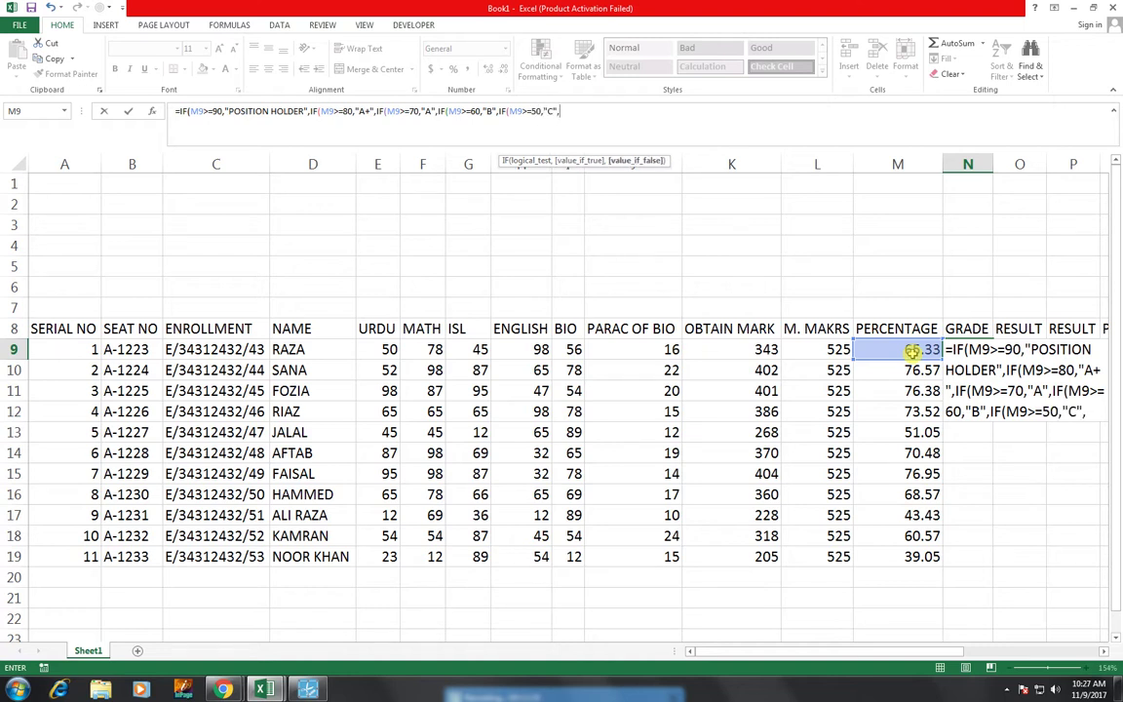
{"action": "type", "text": "IF("}
{"action": "left_click", "coordinate": [911, 351]}
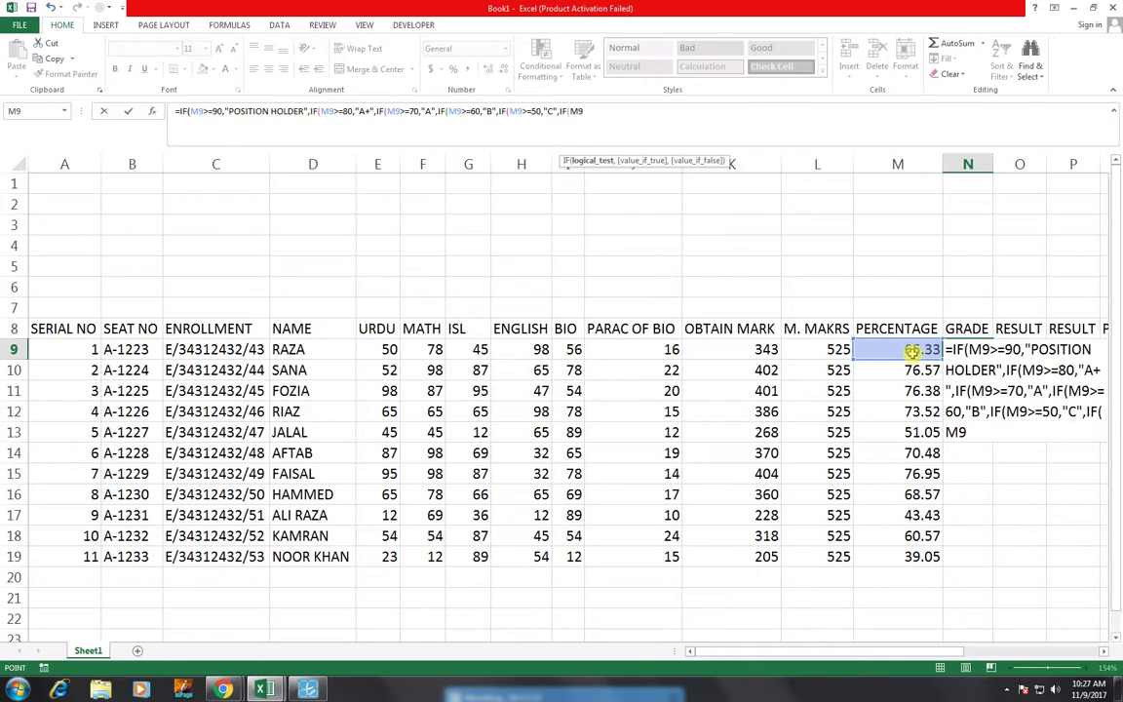
{"action": "type", "text": ">="}
{"action": "type", "text": "40,\""}
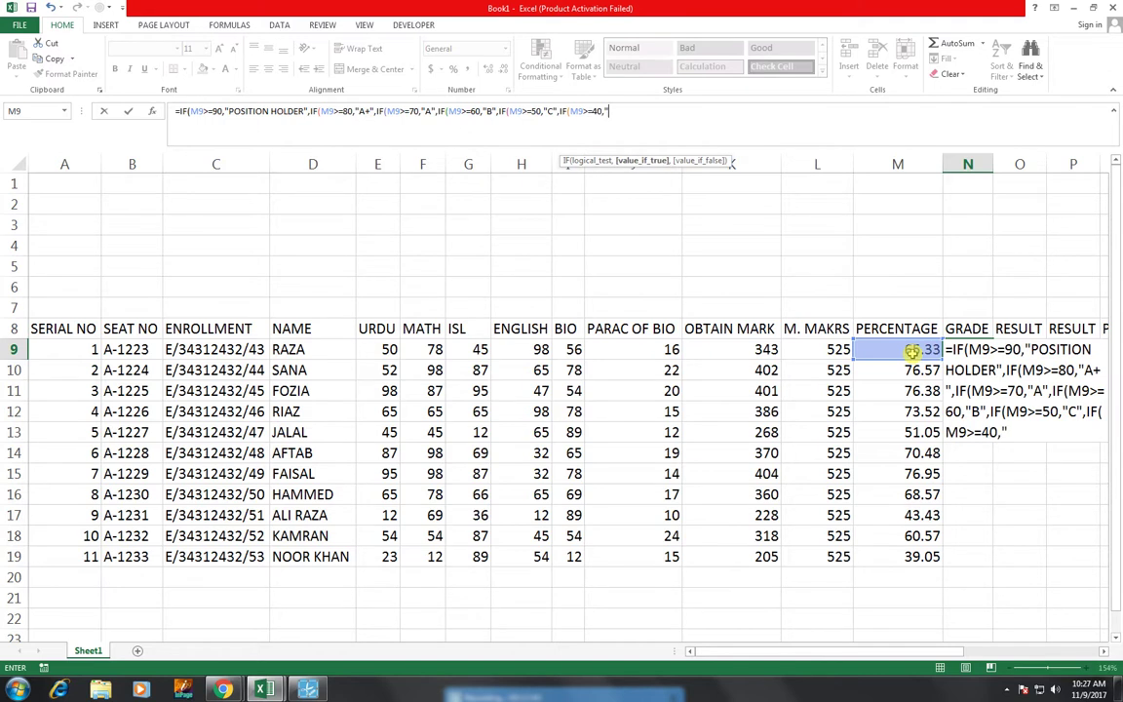
{"action": "type", "text": "D\","}
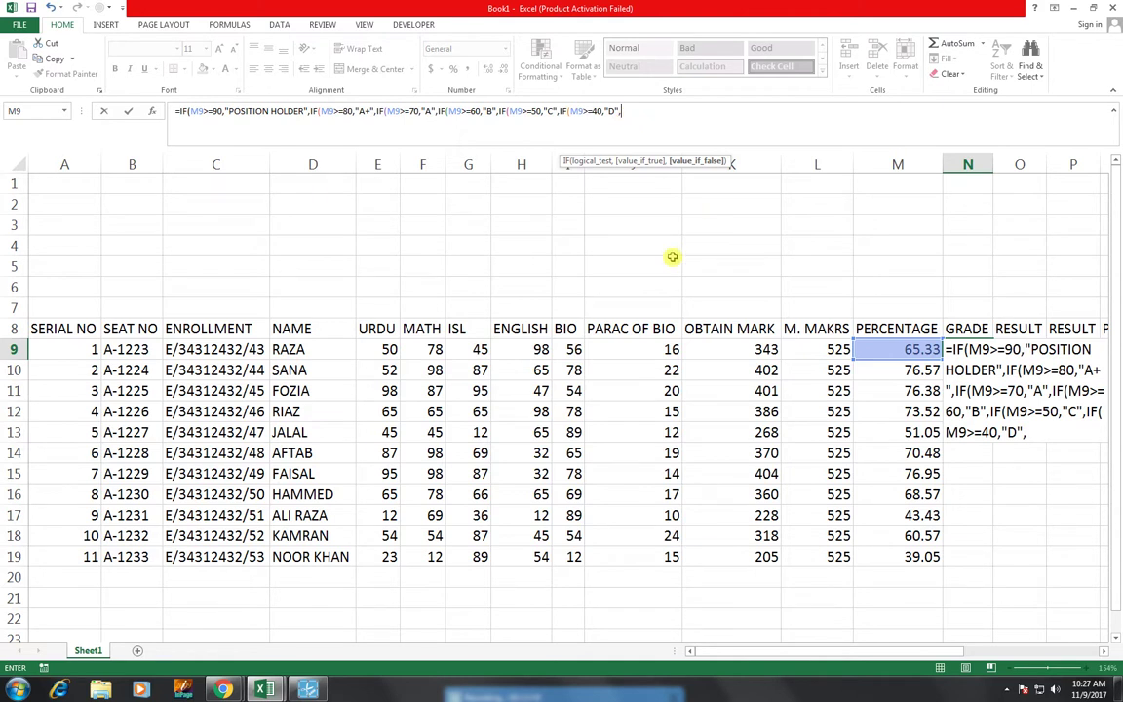
Step: Add IF(M9<40,"FAIL"), close all brackets and confirm, so N9 shows B
{"action": "type", "text": "IF("}
{"action": "key", "text": "Left"}
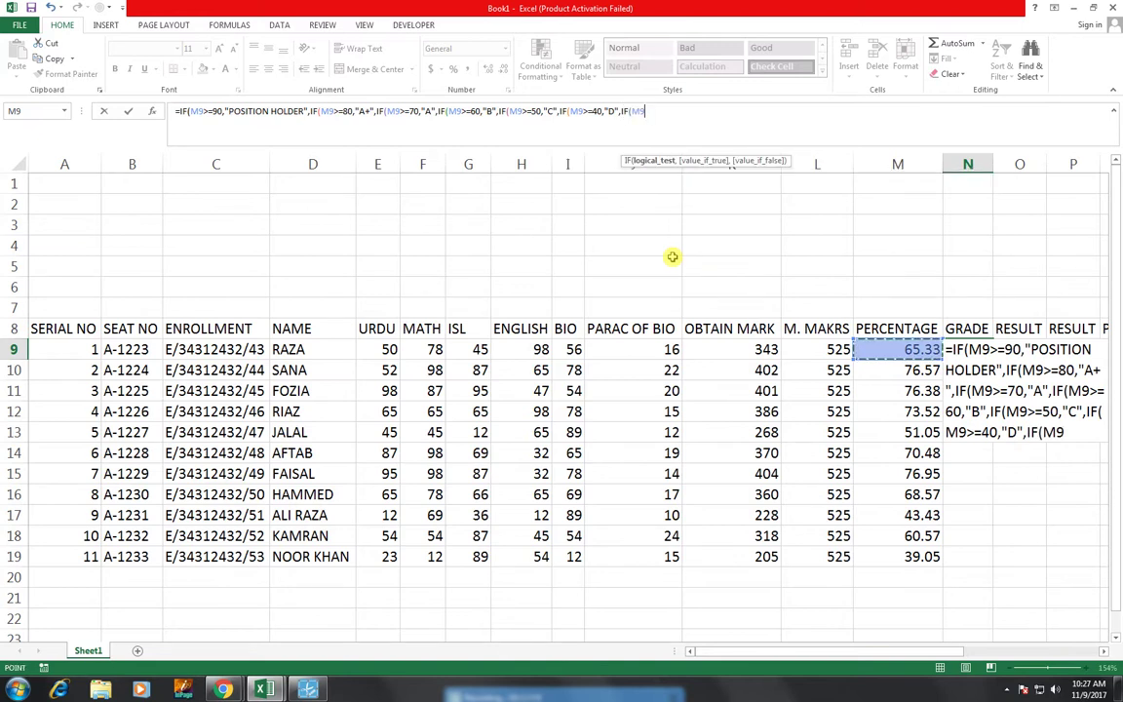
{"action": "type", "text": "<"}
{"action": "type", "text": "40,\"FAIL\")"}
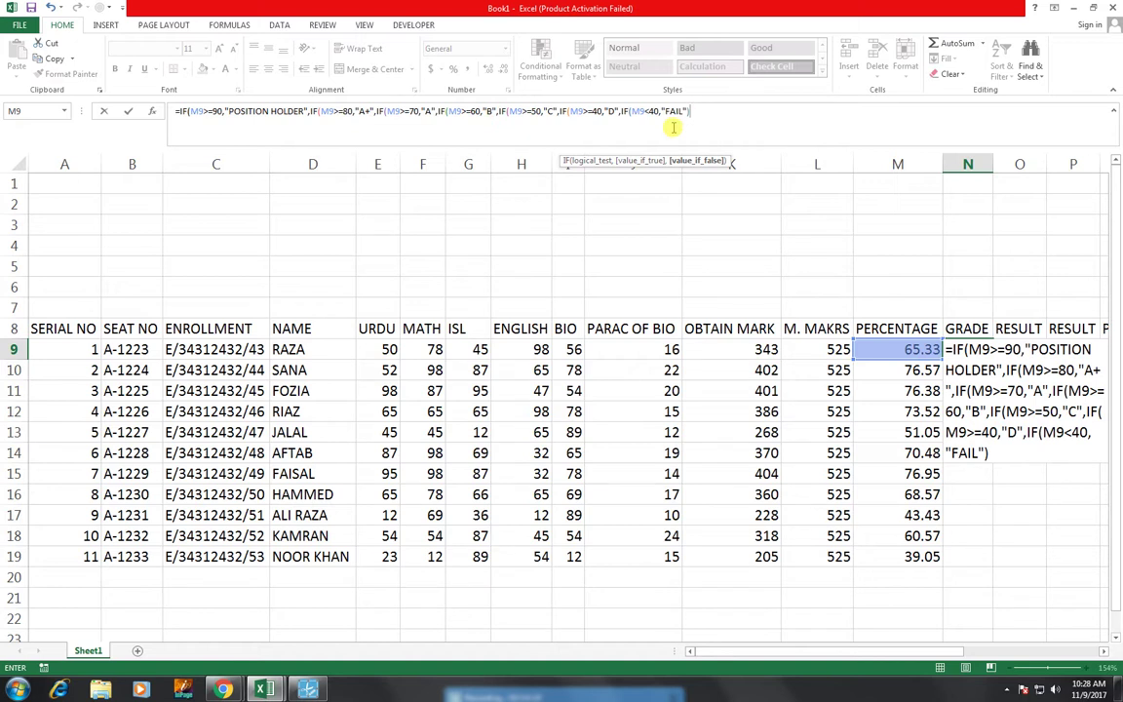
{"action": "type", "text": ")"}
{"action": "type", "text": "))"}
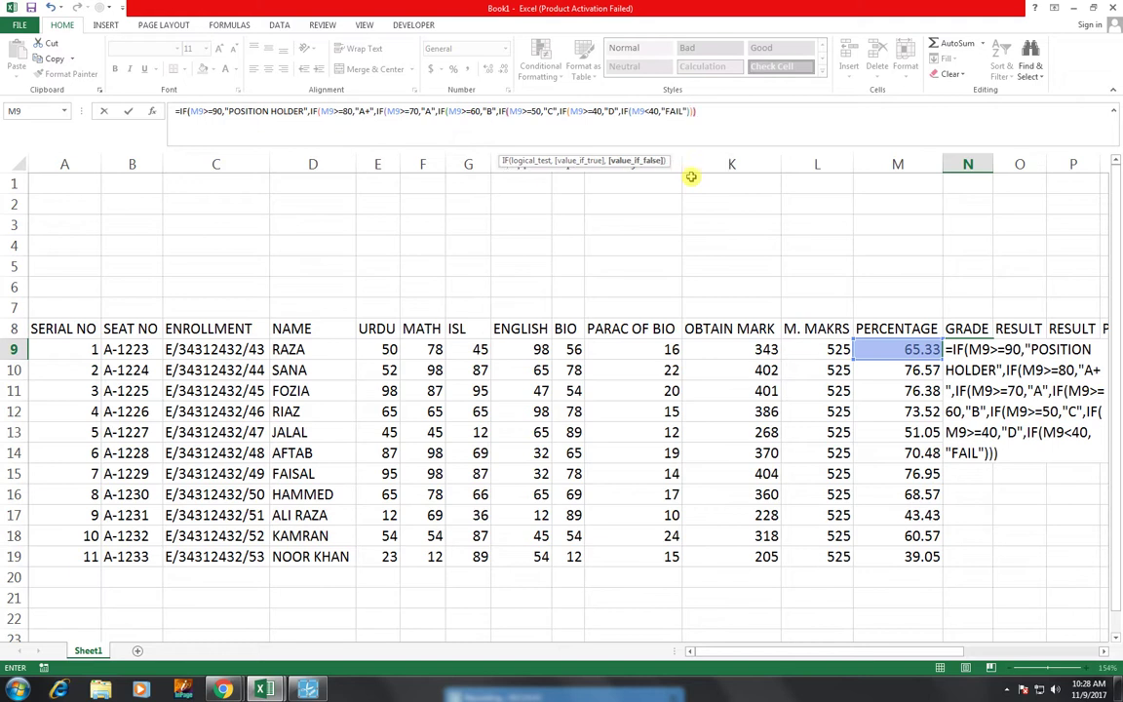
{"action": "type", "text": "))))"}
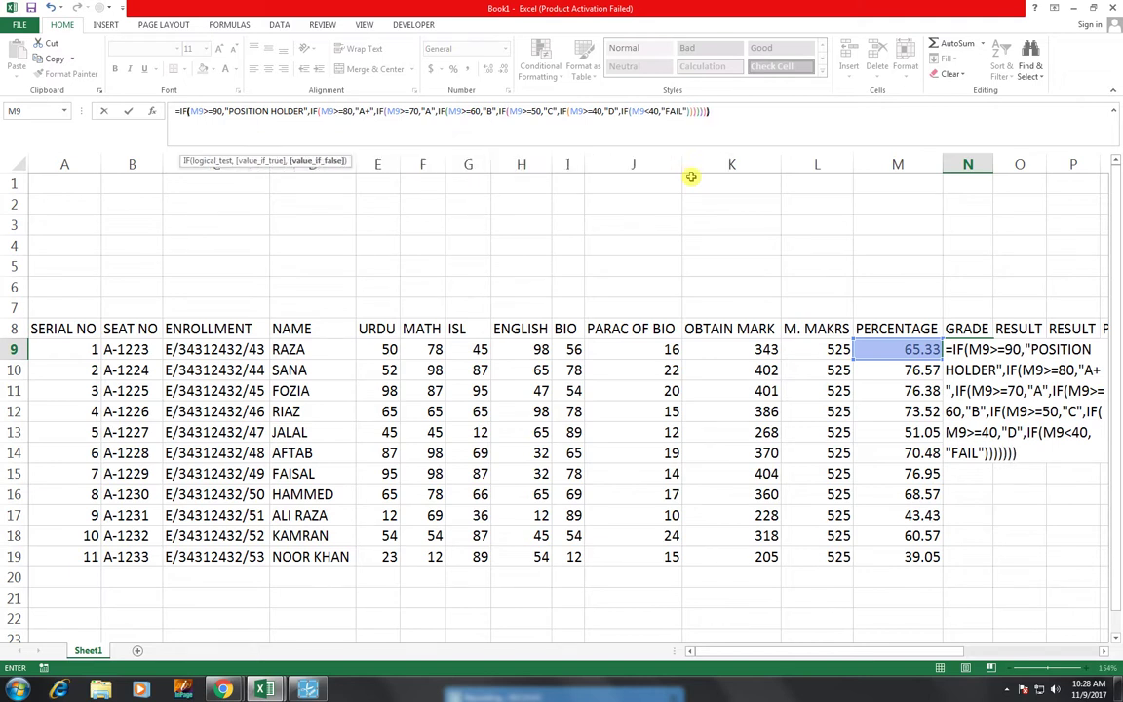
{"action": "key", "text": "Return"}
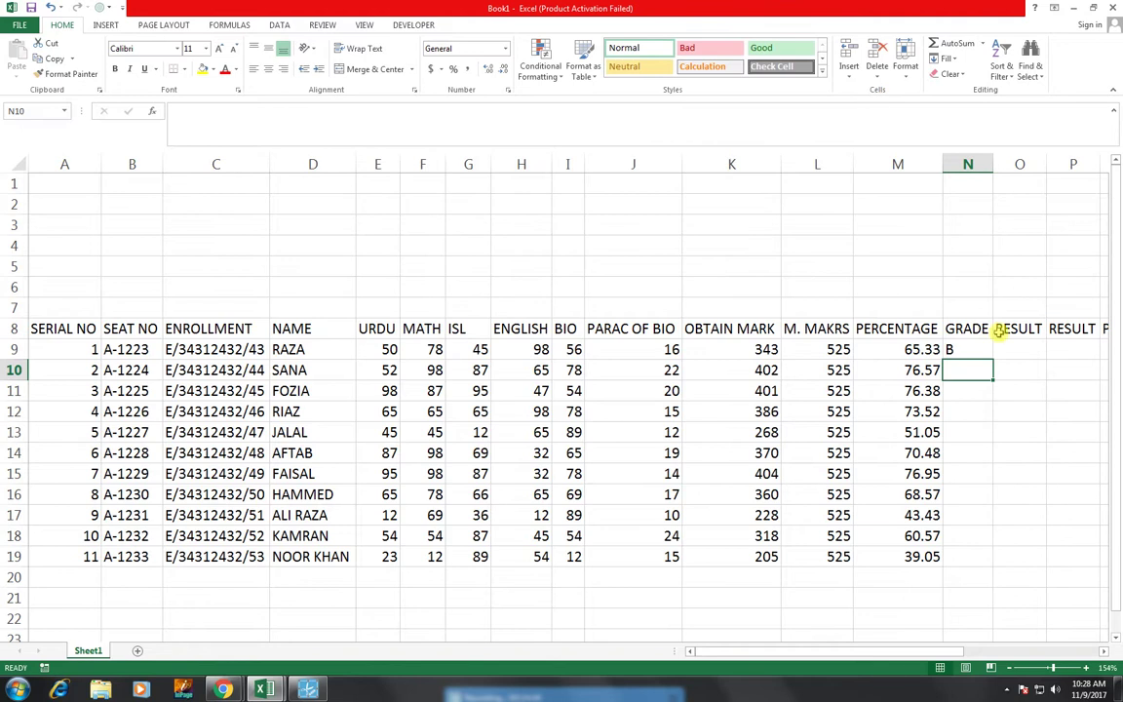
Step: Copy the N9 grade formula down the GRADE column to N19
{"action": "left_click", "coordinate": [987, 344]}
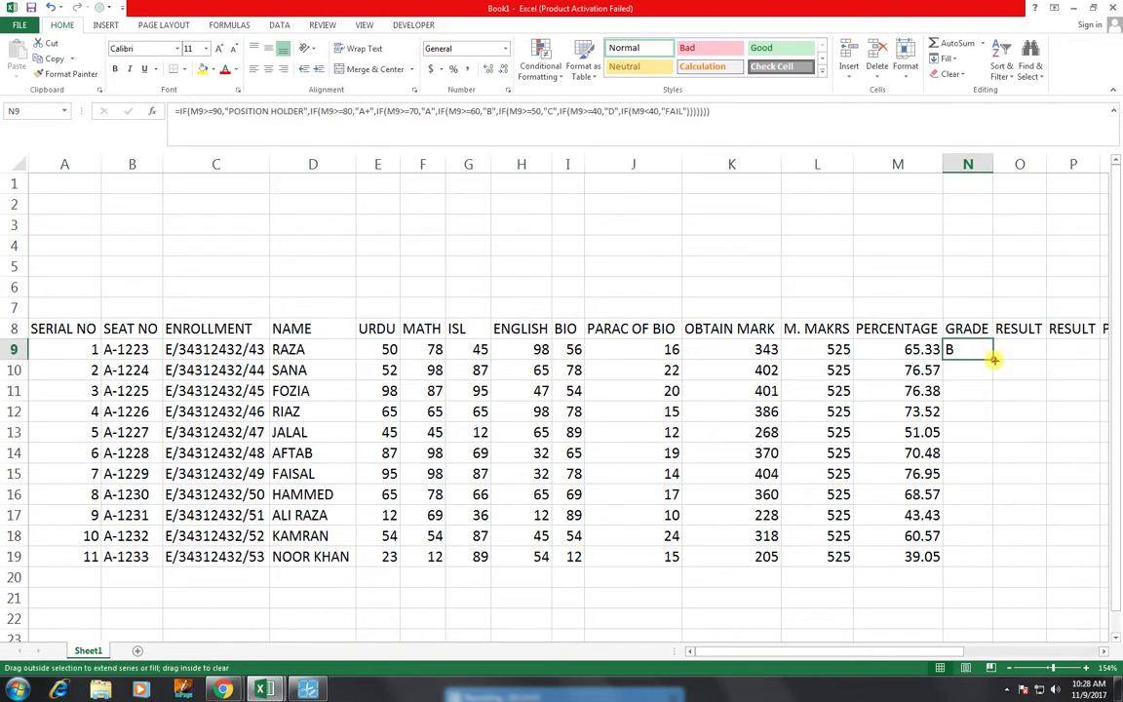
{"action": "left_click_drag", "start_coordinate": [993, 360], "coordinate": [994, 565]}
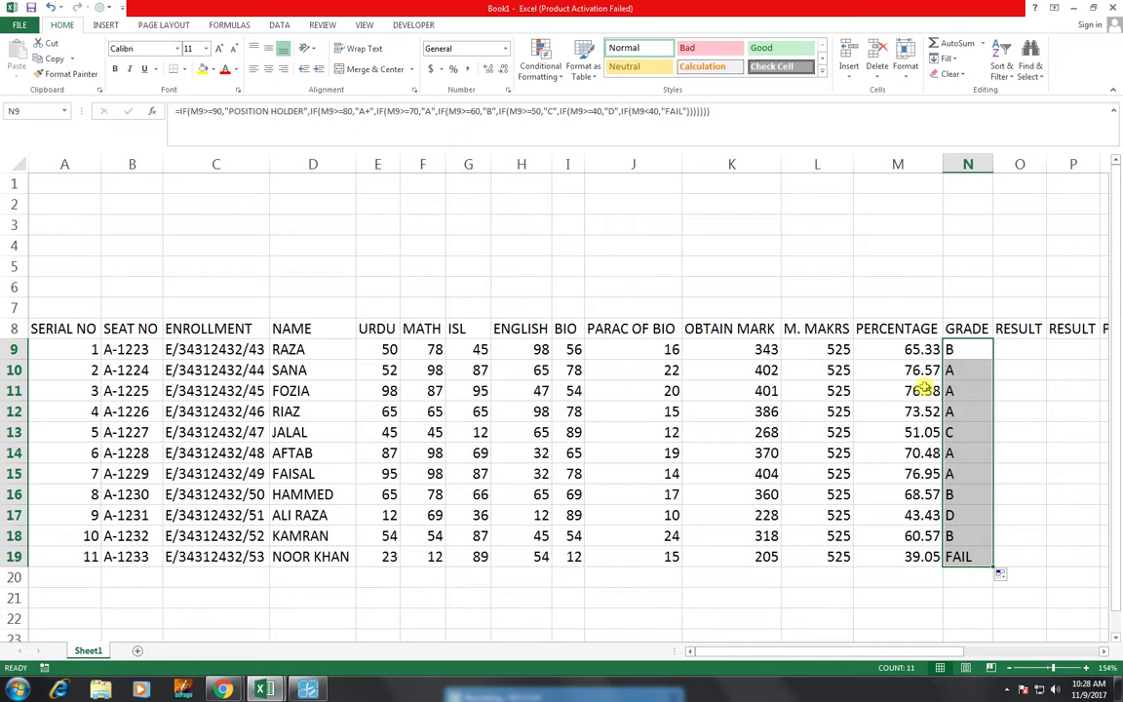
Step: Change the first student's Urdu, Math and ISL marks to 90, 95 and 85
{"action": "left_click", "coordinate": [391, 351]}
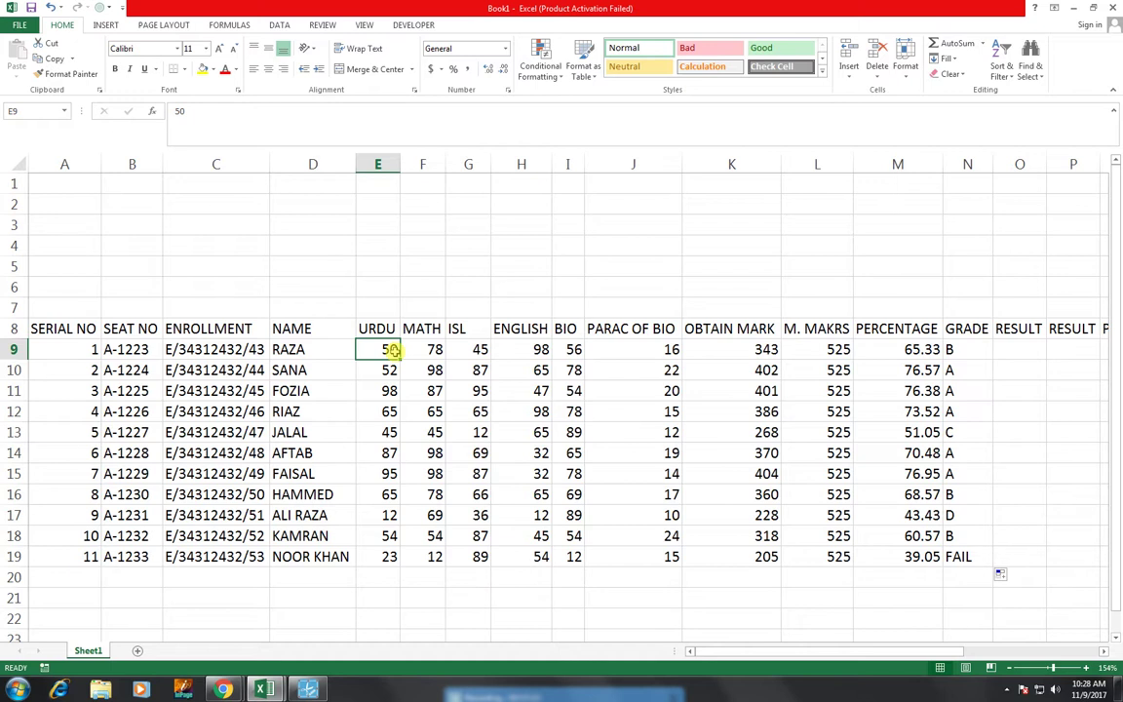
{"action": "type", "text": "90"}
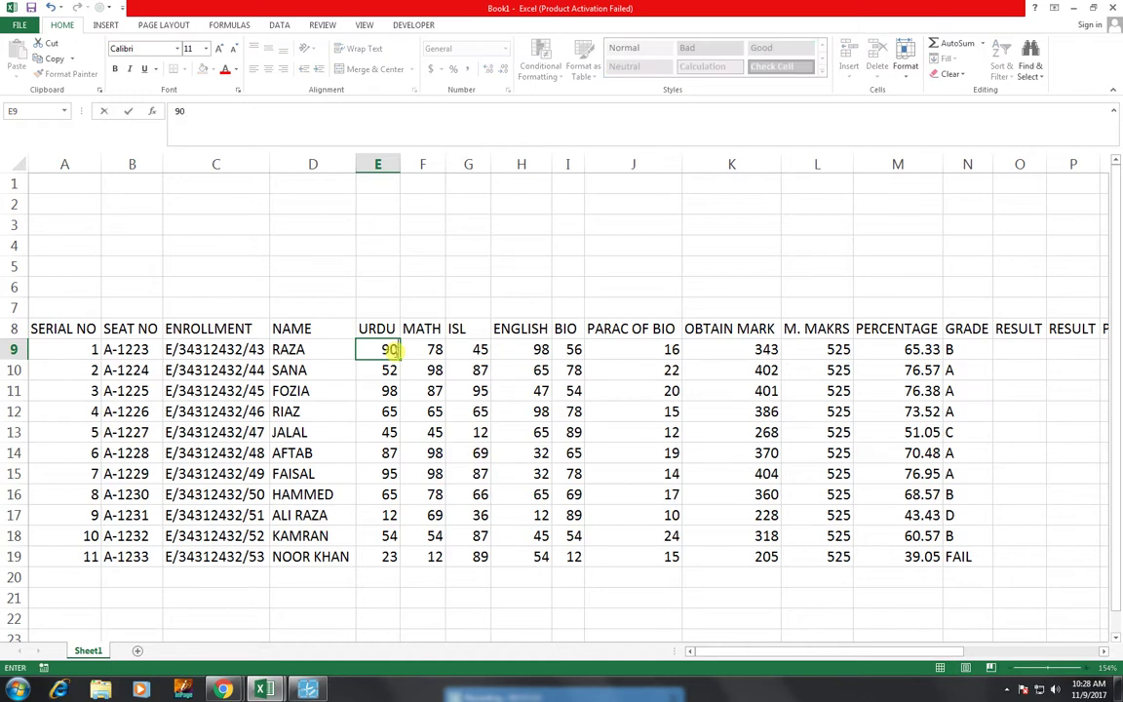
{"action": "key", "text": "Tab"}
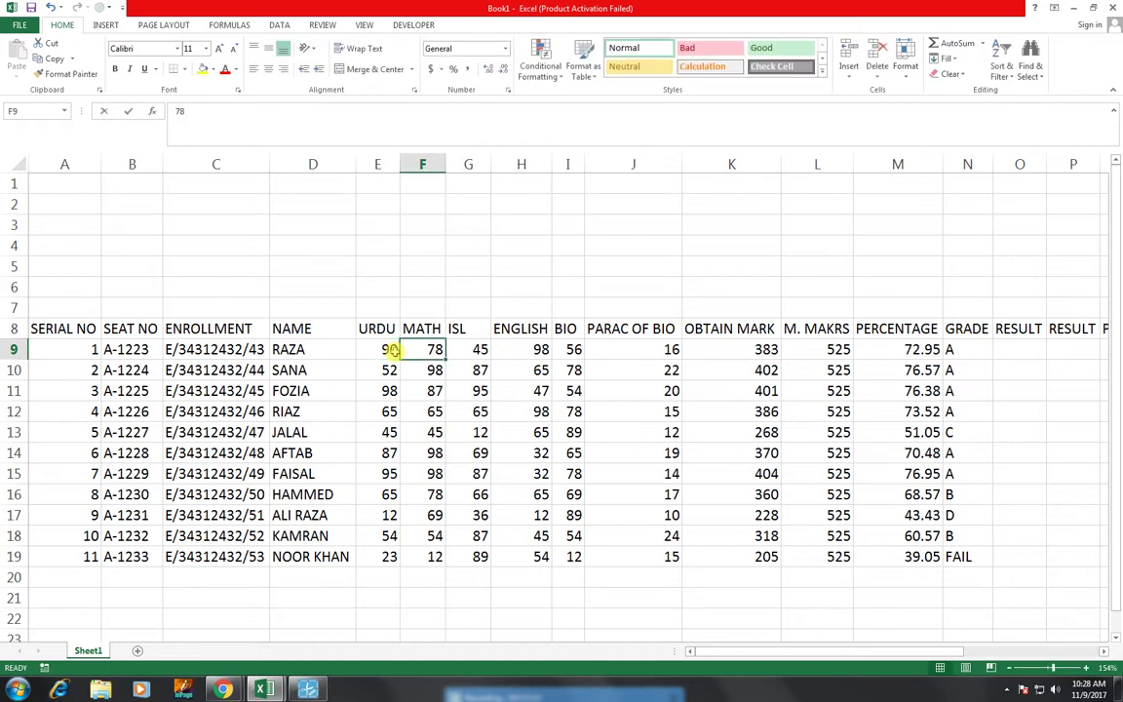
{"action": "type", "text": "95"}
{"action": "key", "text": "Tab"}
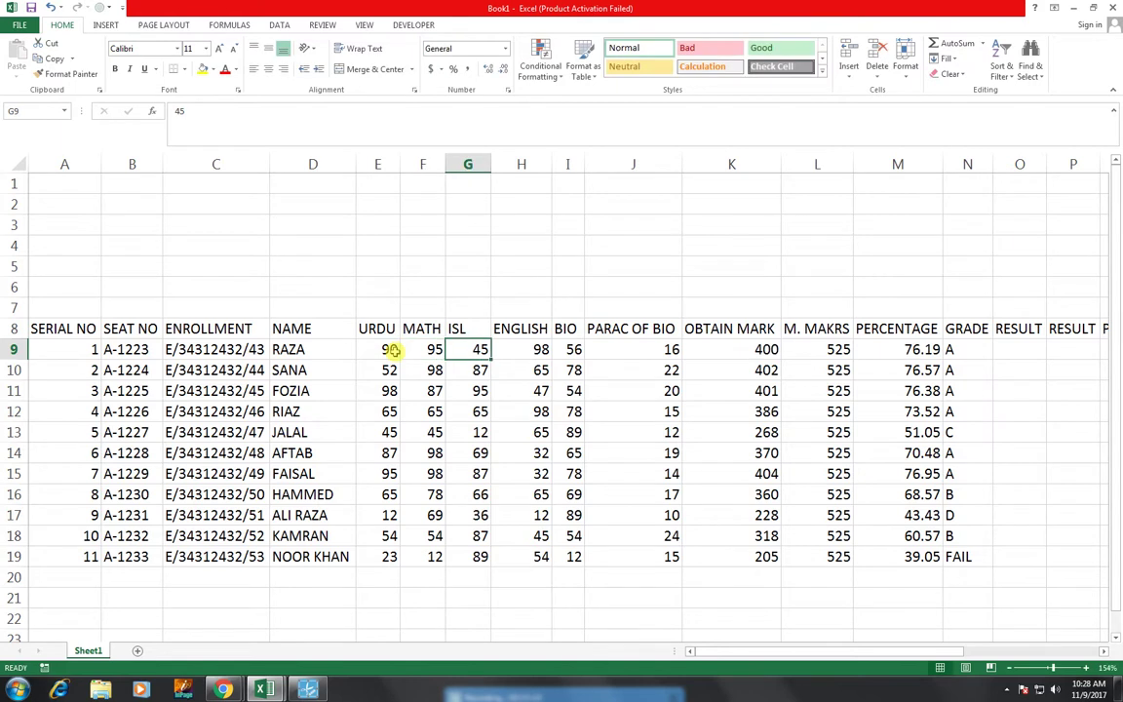
{"action": "type", "text": "85"}
{"action": "key", "text": "Tab"}
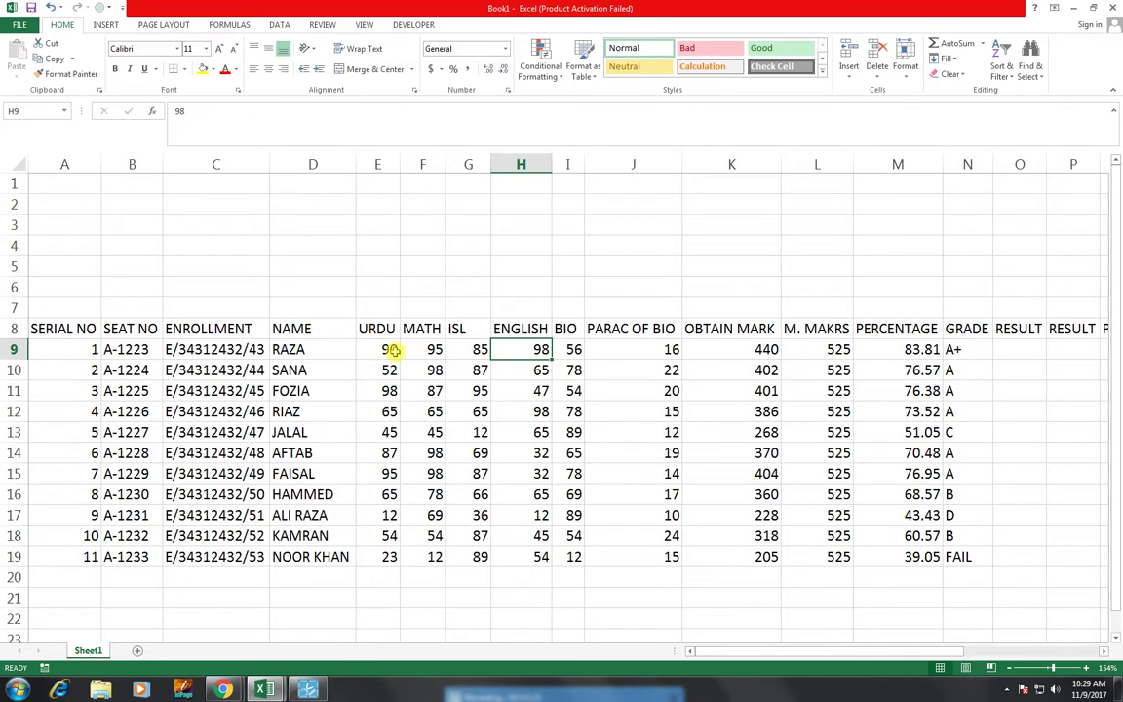
Step: Try a BIO mark of 90, then undo it back to 56
{"action": "key", "text": "Tab"}
{"action": "type", "text": "90"}
{"action": "key", "text": "Tab"}
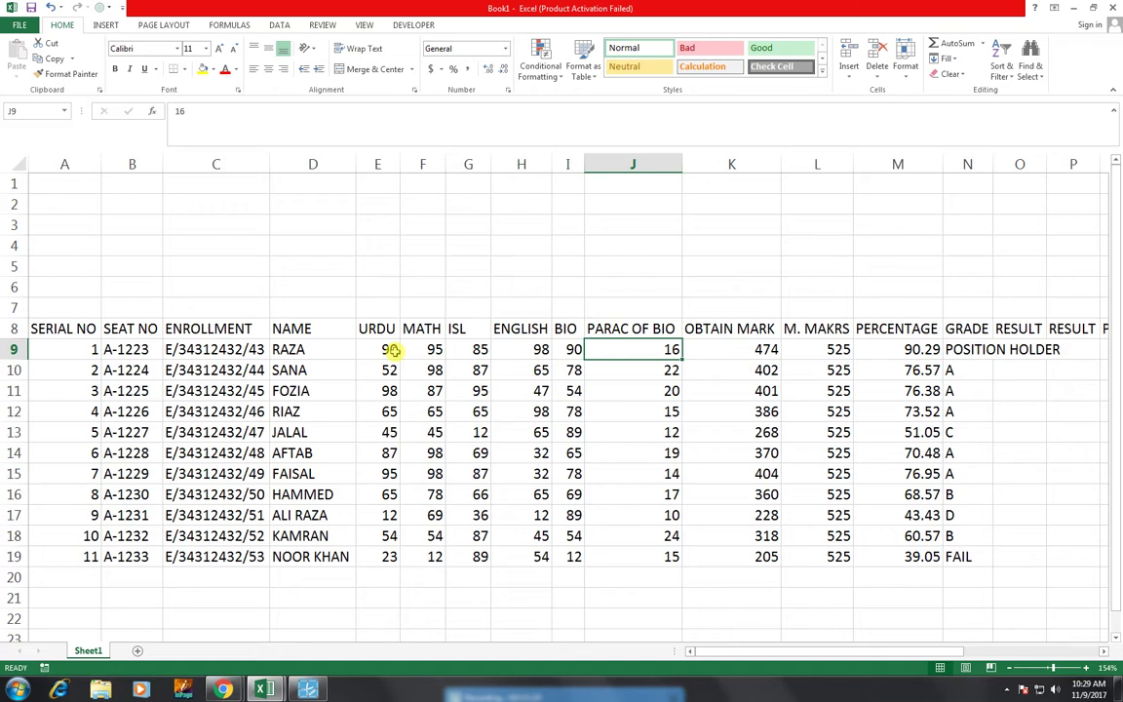
{"action": "key", "text": "ctrl+z"}
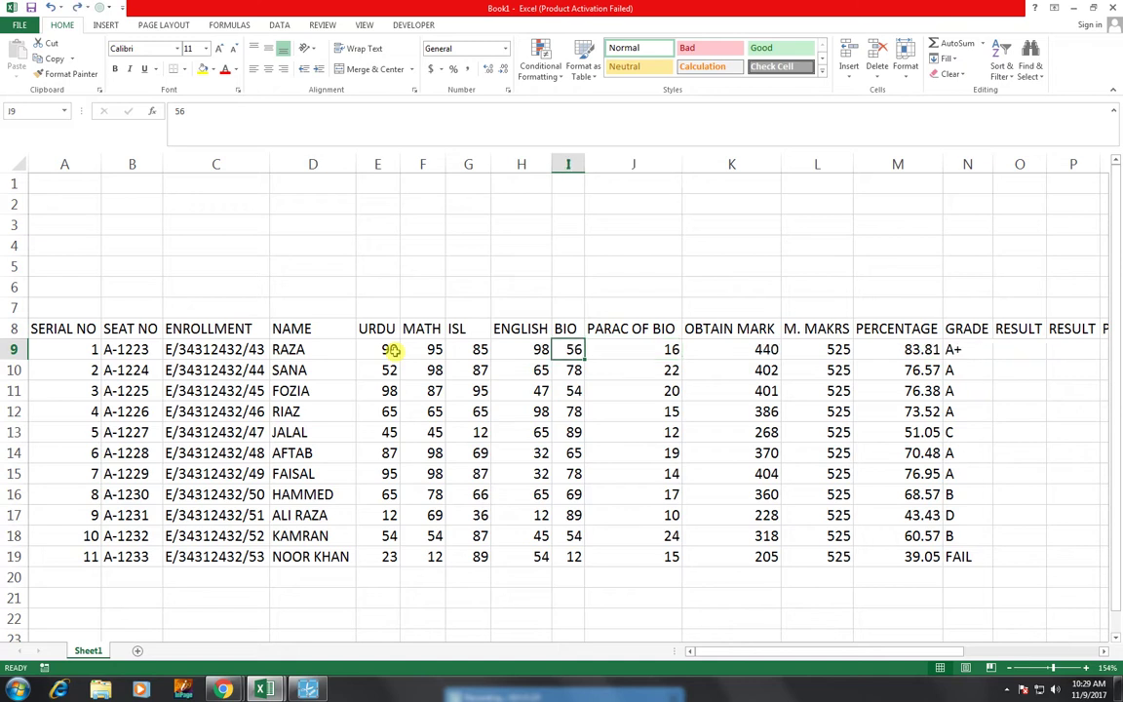
{"action": "key", "text": "Right"}
{"action": "key", "text": "Right"}
{"action": "key", "text": "Right"}
{"action": "key", "text": "Right"}
{"action": "key", "text": "Right"}
{"action": "key", "text": "Right"}
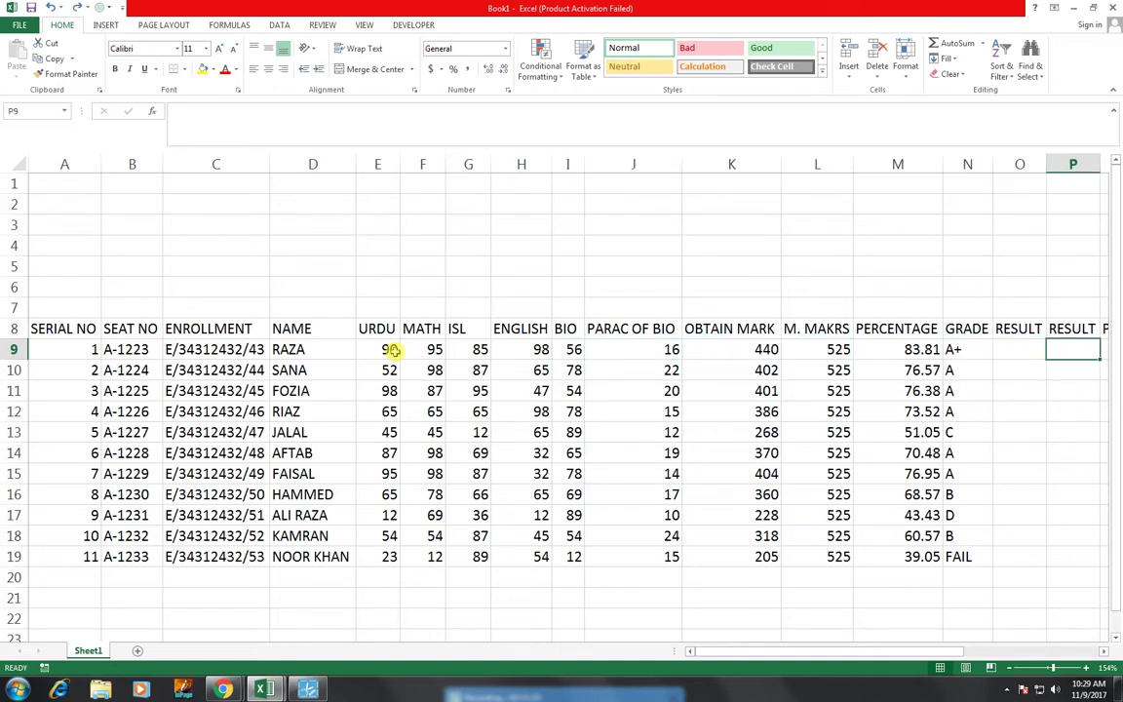
{"action": "key", "text": "Left"}
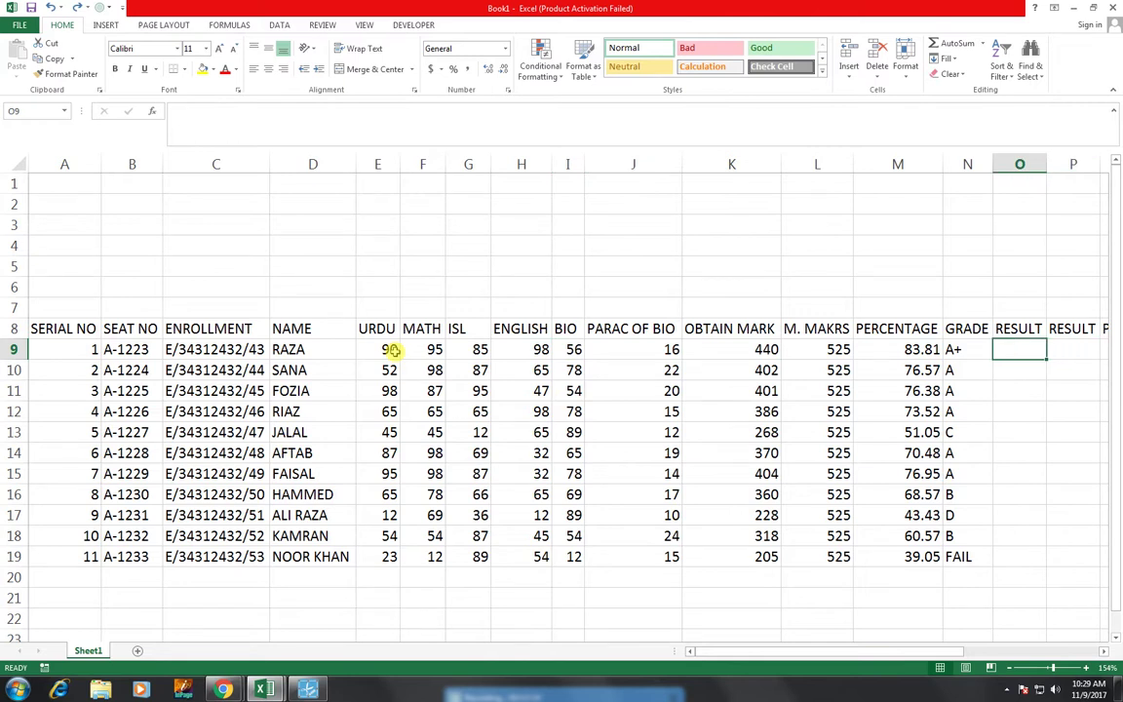
Step: Begin O9 as =IF(AND(E9>=33,F9>=33,G9>=33, for the first three subjects
{"action": "type", "text": "=if"}
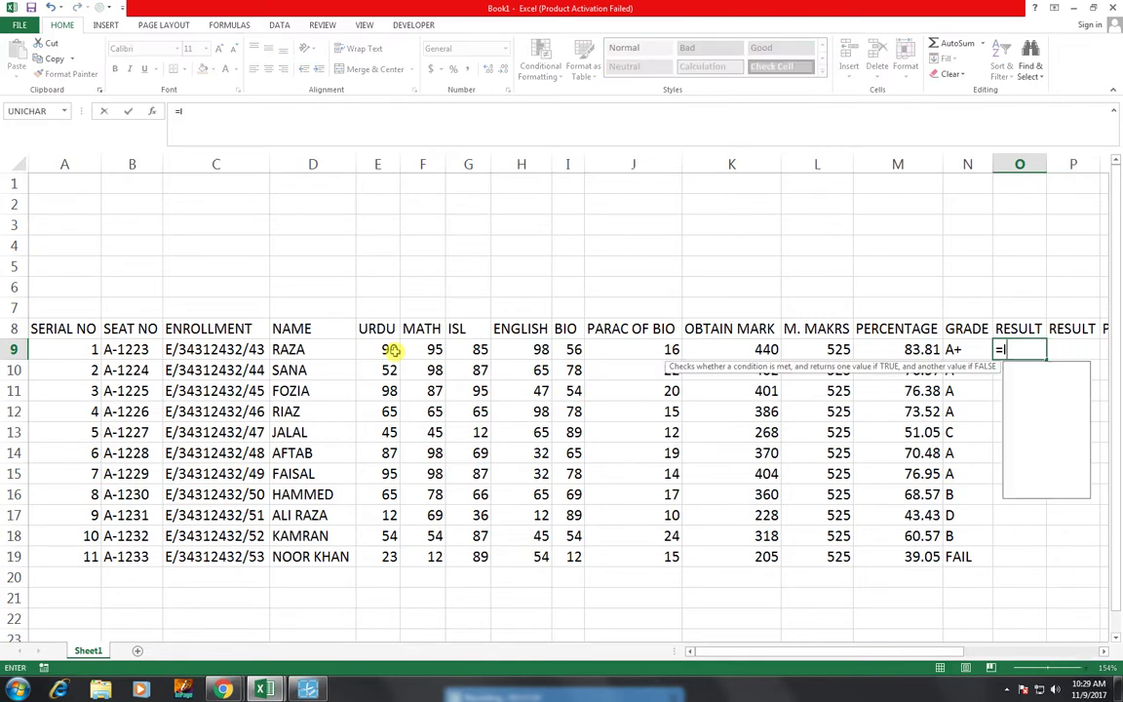
{"action": "key", "text": "Tab"}
{"action": "key", "text": "Left"}
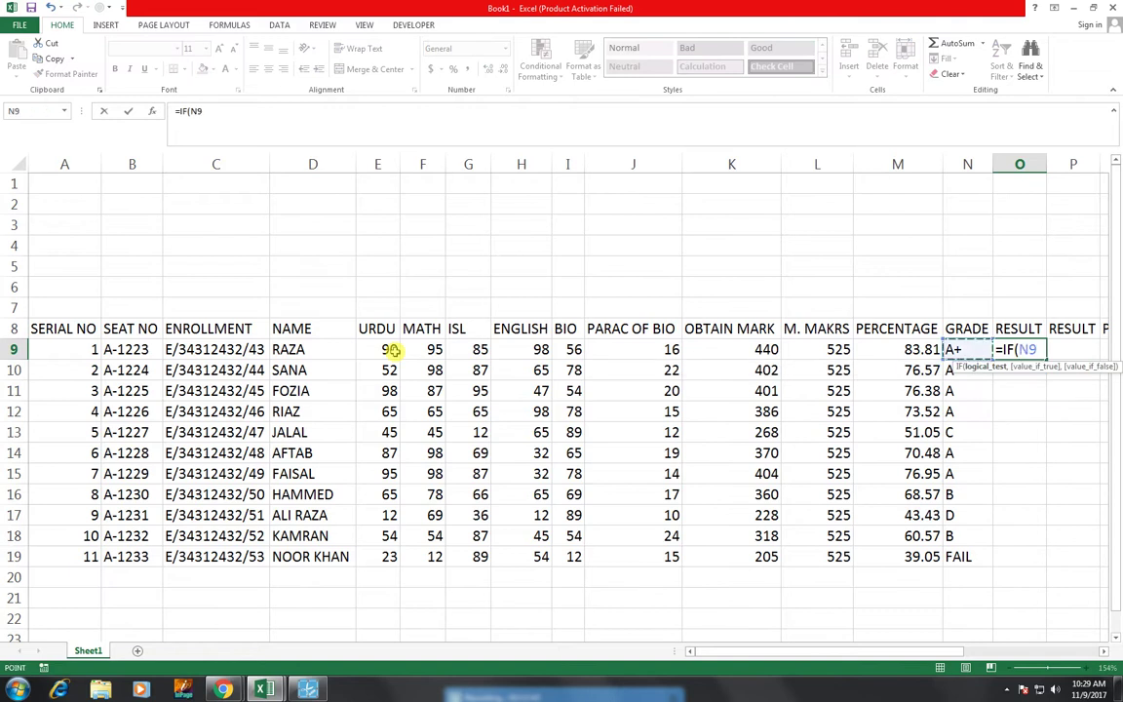
{"action": "key", "text": "Left"}
{"action": "key", "text": "Left"}
{"action": "key", "text": "Left"}
{"action": "key", "text": "Left"}
{"action": "key", "text": "BackSpace"}
{"action": "key", "text": "BackSpace"}
{"action": "type", "text": "AND("}
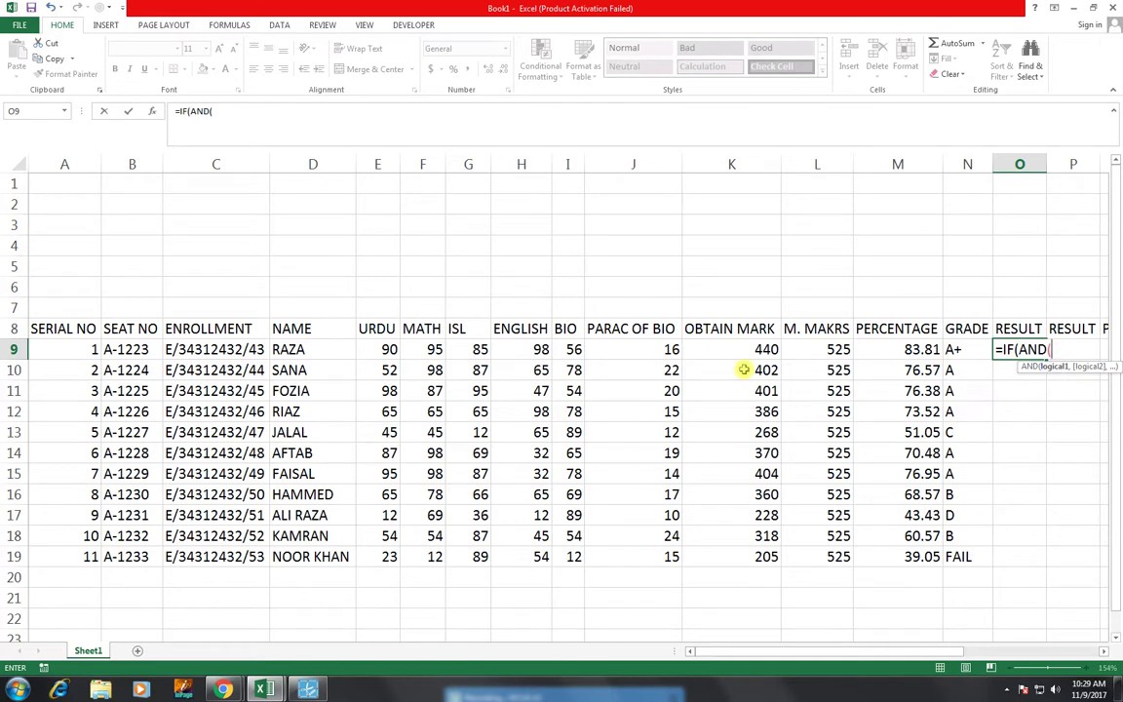
{"action": "left_click", "coordinate": [390, 349]}
{"action": "type", "text": ">=33"}
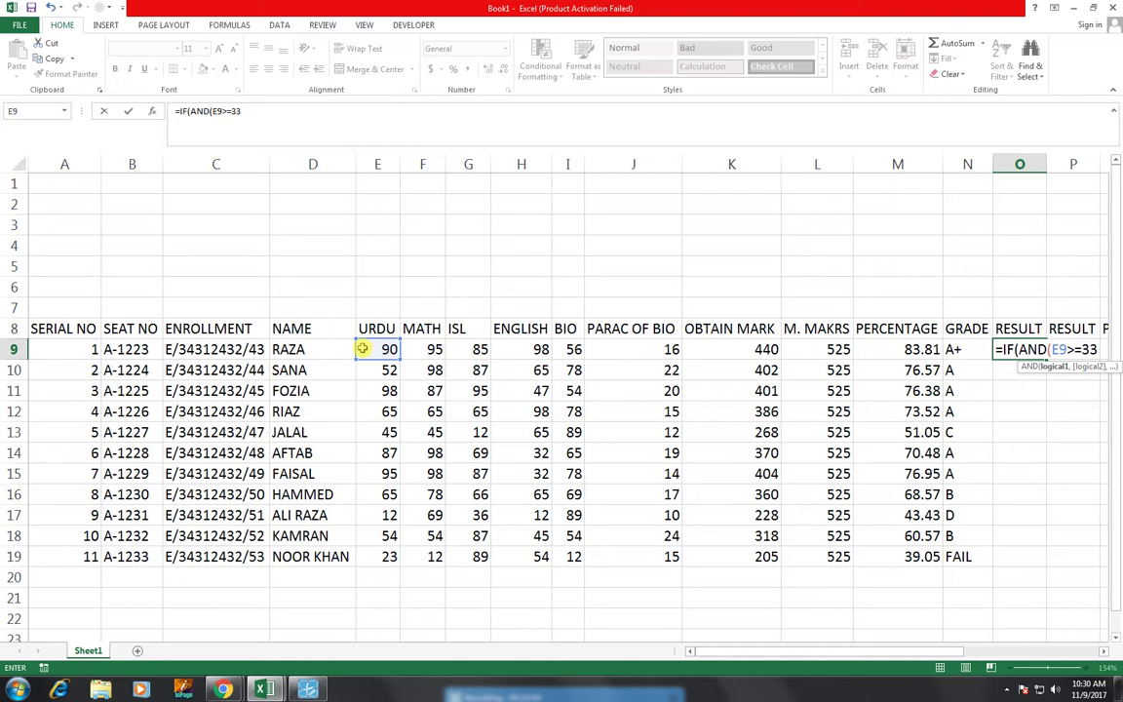
{"action": "type", "text": ","}
{"action": "key", "text": "Left"}
{"action": "key", "text": "Left"}
{"action": "key", "text": "Left"}
{"action": "key", "text": "Left"}
{"action": "key", "text": "Left"}
{"action": "key", "text": "Left"}
{"action": "key", "text": "Left"}
{"action": "key", "text": "Left"}
{"action": "key", "text": "Left"}
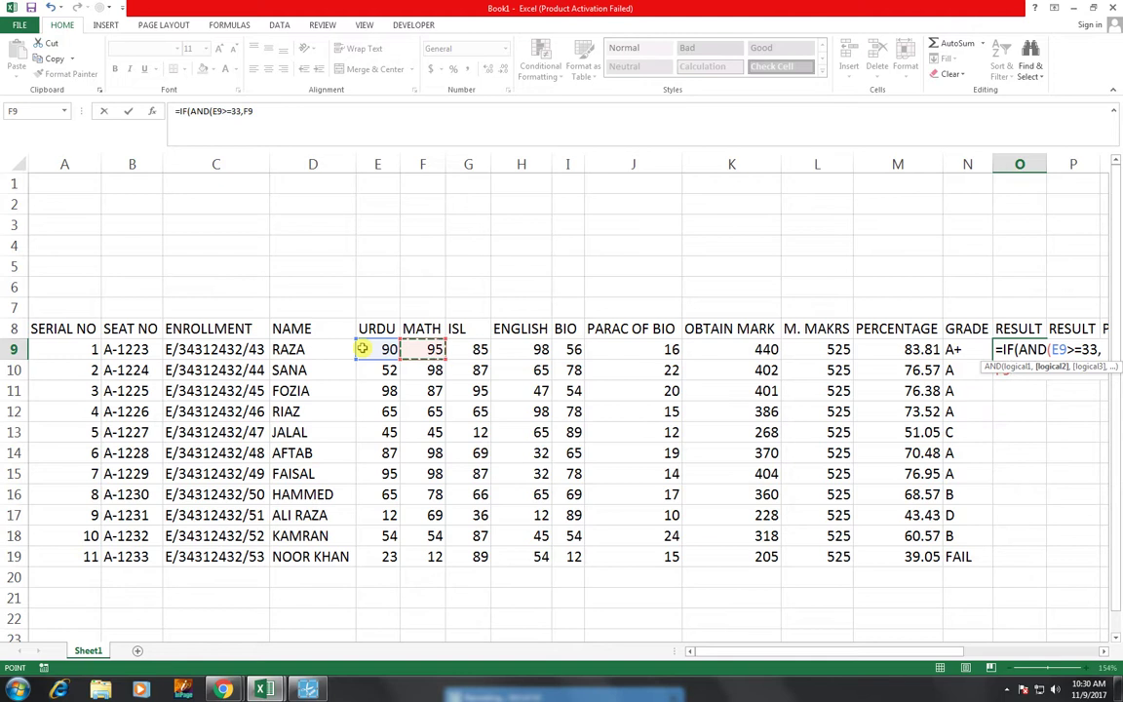
{"action": "type", "text": ">="}
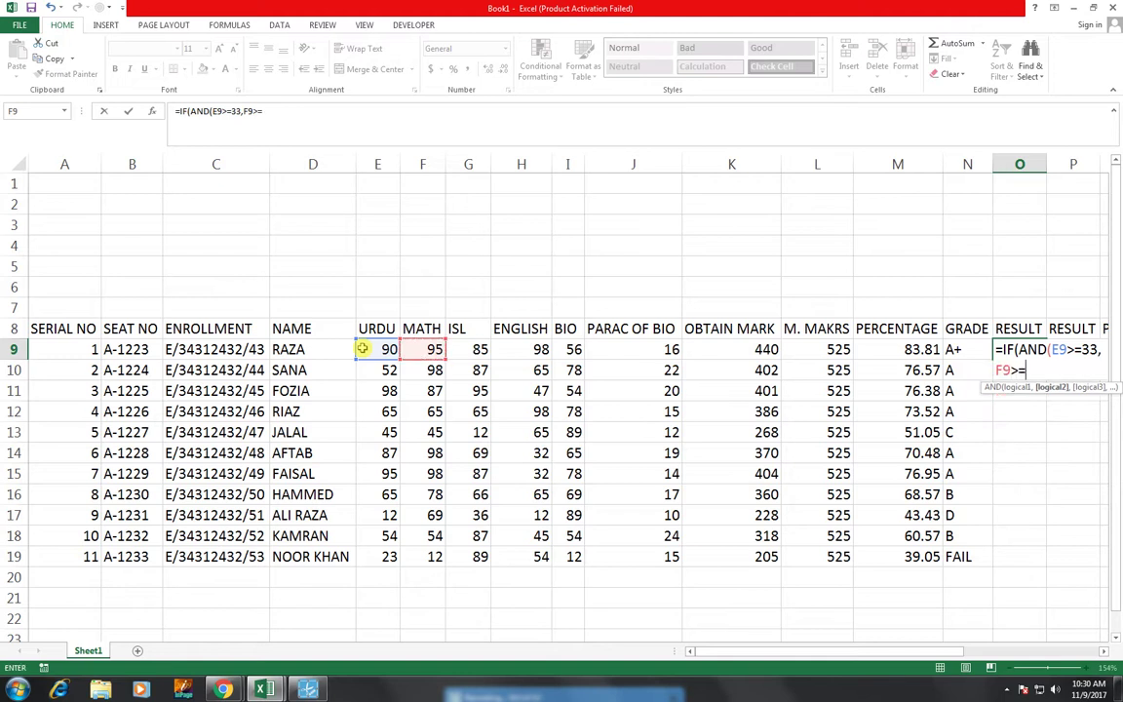
{"action": "type", "text": "33,"}
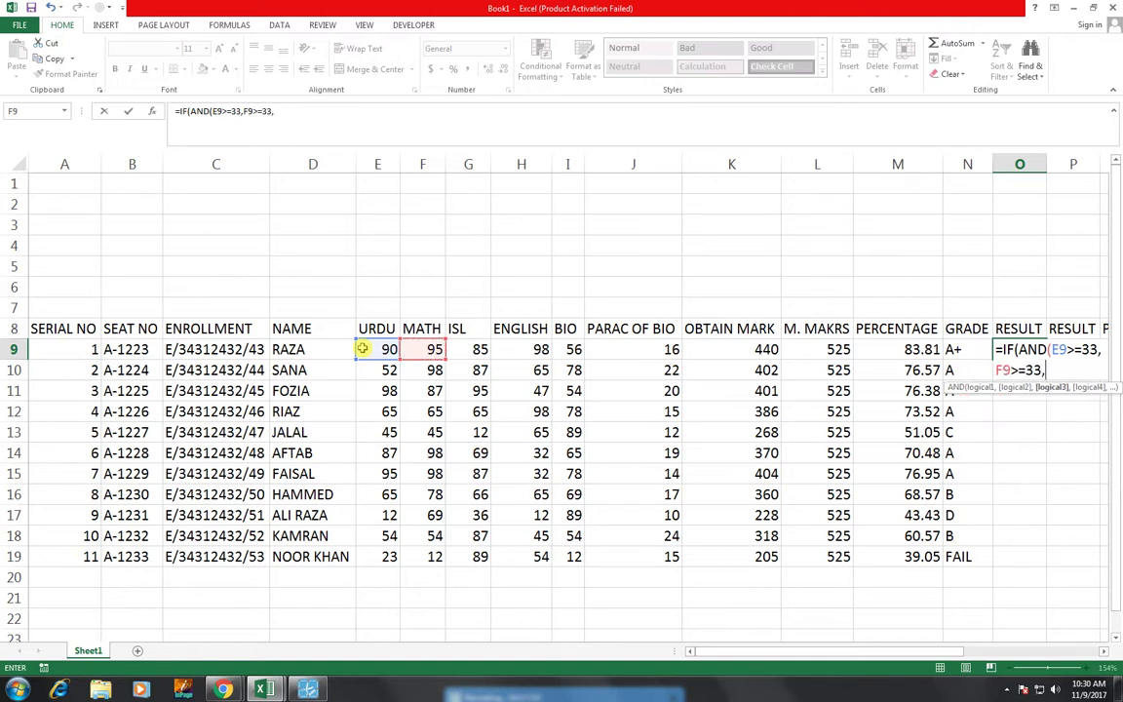
{"action": "key", "text": "Left"}
{"action": "key", "text": "Left"}
{"action": "key", "text": "Left"}
{"action": "key", "text": "Left"}
{"action": "key", "text": "Left"}
{"action": "key", "text": "Left"}
{"action": "key", "text": "Left"}
{"action": "key", "text": "Left"}
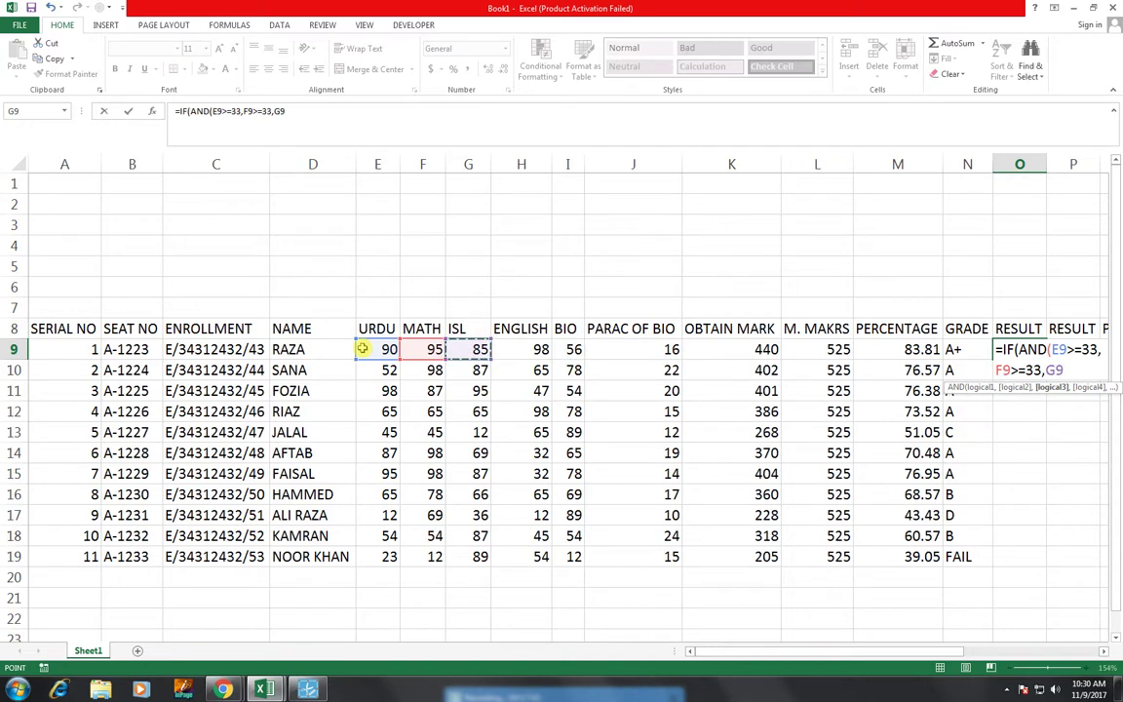
{"action": "type", "text": ">=33,"}
Step: Add H9>=33, I9>=33, J9>=9 and "PASS","FAIL", fixing the typo, then confirm
{"action": "key", "text": "Left"}
{"action": "key", "text": "Left"}
{"action": "key", "text": "Left"}
{"action": "key", "text": "Left"}
{"action": "key", "text": "Left"}
{"action": "key", "text": "Left"}
{"action": "key", "text": "Left"}
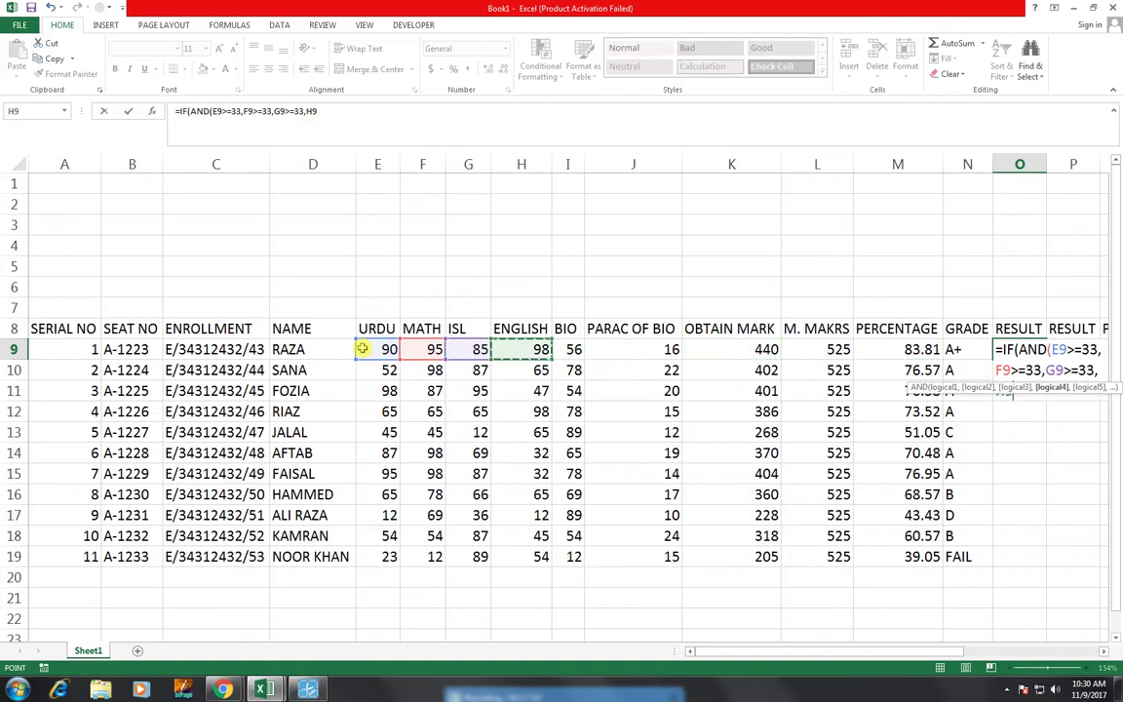
{"action": "type", "text": ">=33,"}
{"action": "key", "text": "Left"}
{"action": "key", "text": "Left"}
{"action": "key", "text": "Left"}
{"action": "key", "text": "Left"}
{"action": "key", "text": "Left"}
{"action": "key", "text": "Left"}
{"action": "key", "text": "Left"}
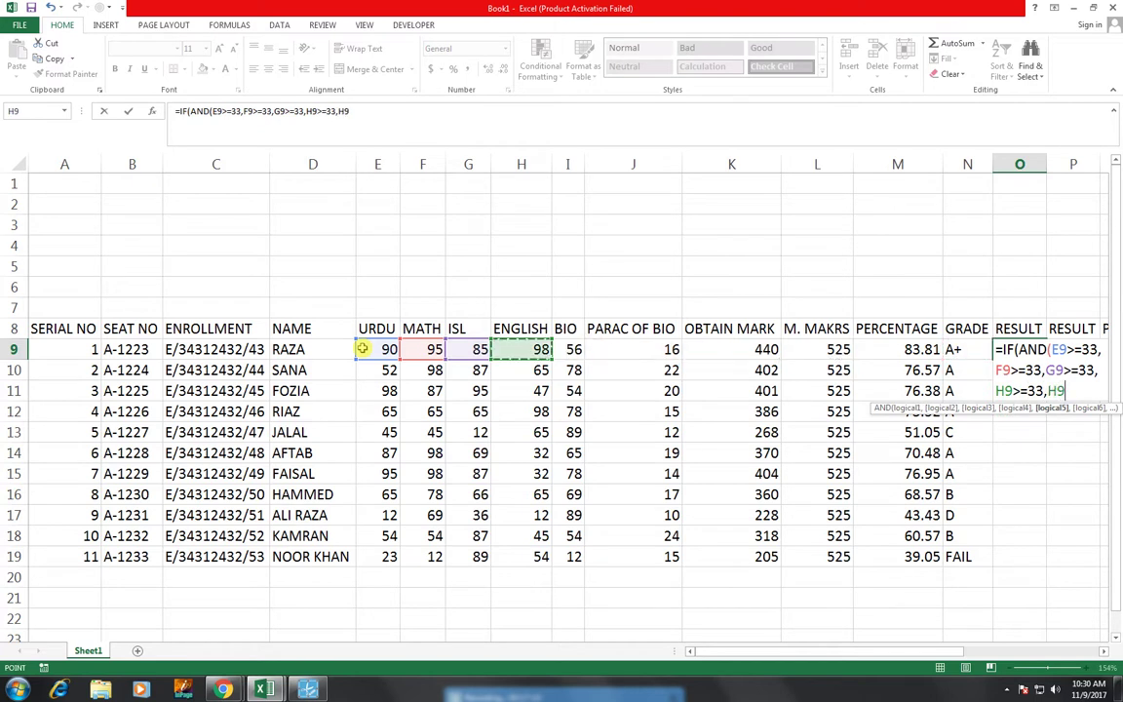
{"action": "key", "text": "Right"}
{"action": "type", "text": ">=33,"}
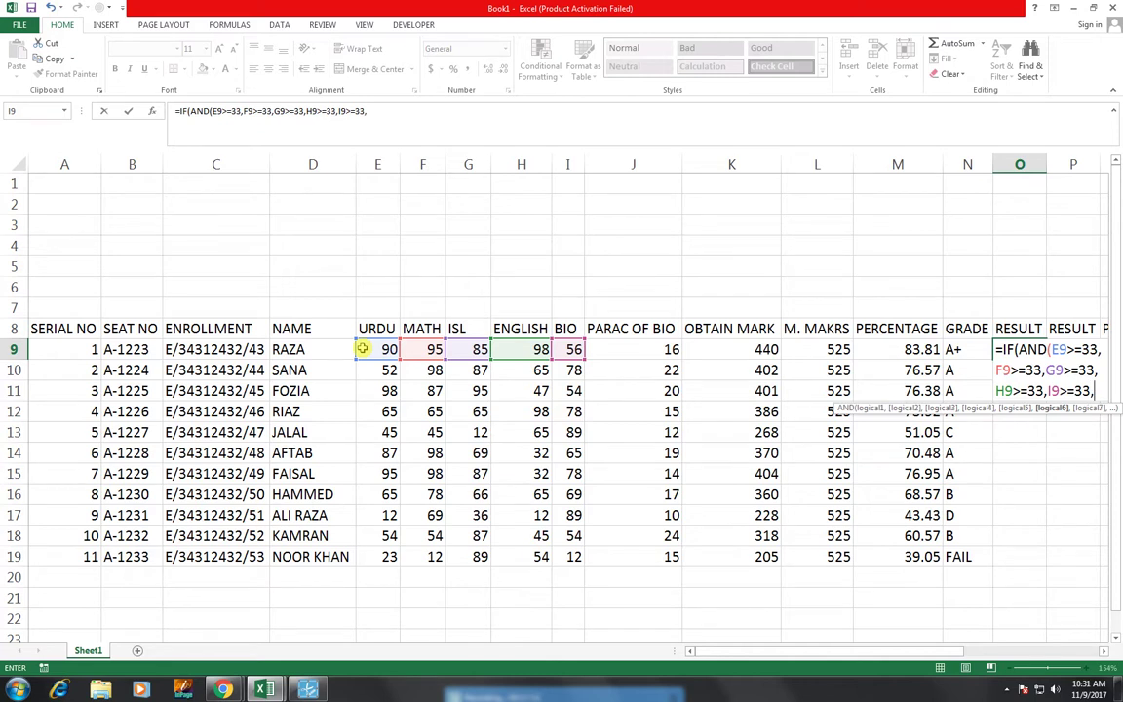
{"action": "key", "text": "Left"}
{"action": "key", "text": "Left"}
{"action": "key", "text": "Left"}
{"action": "key", "text": "Left"}
{"action": "key", "text": "Left"}
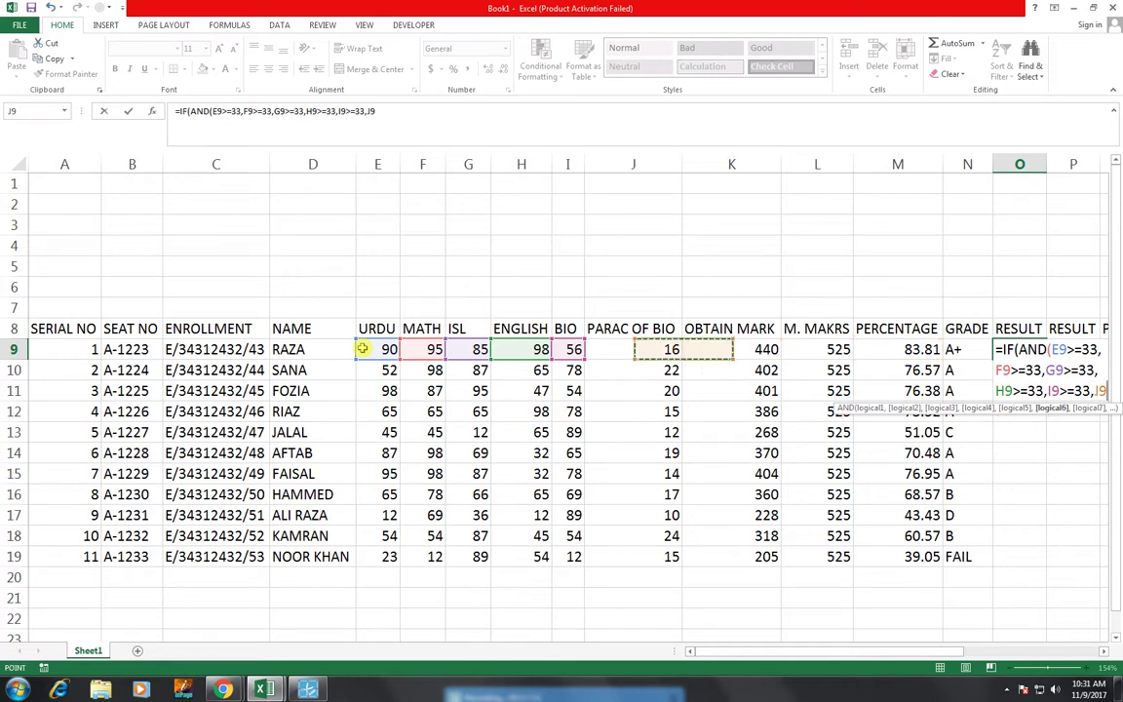
{"action": "type", "text": ">="}
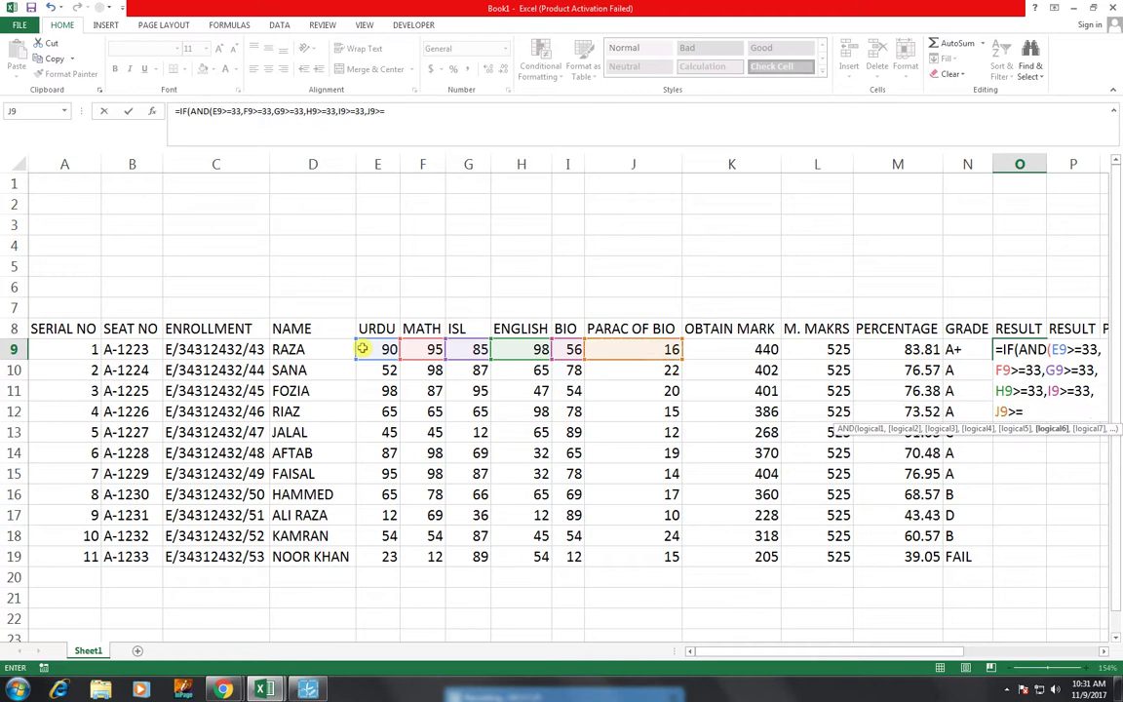
{"action": "type", "text": "9"}
{"action": "type", "text": ")"}
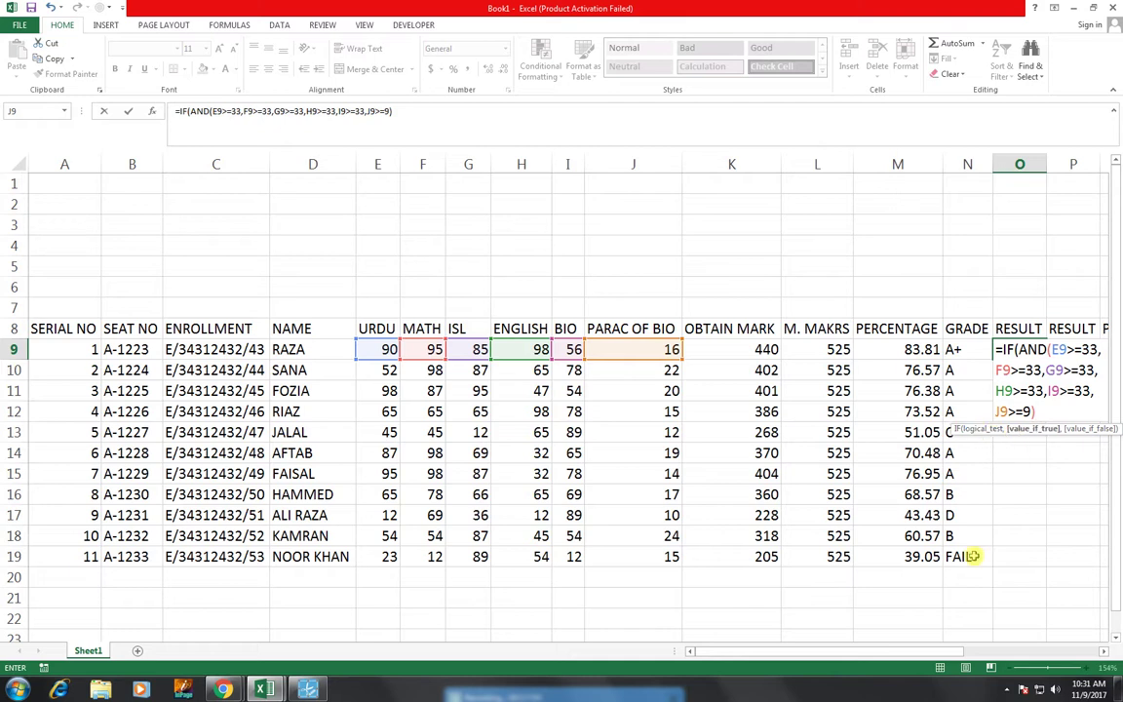
{"action": "type", "text": ",\""}
{"action": "type", "text": "PASS"}
{"action": "type", "text": "\","}
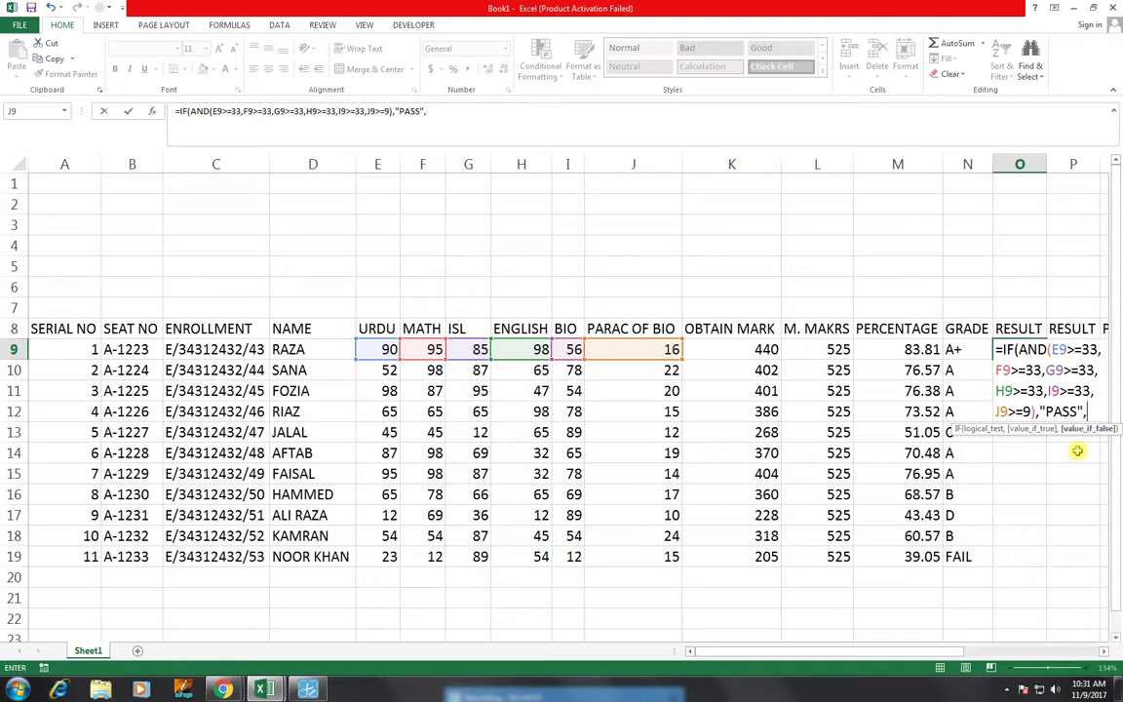
{"action": "type", "text": "\"FIAL\")"}
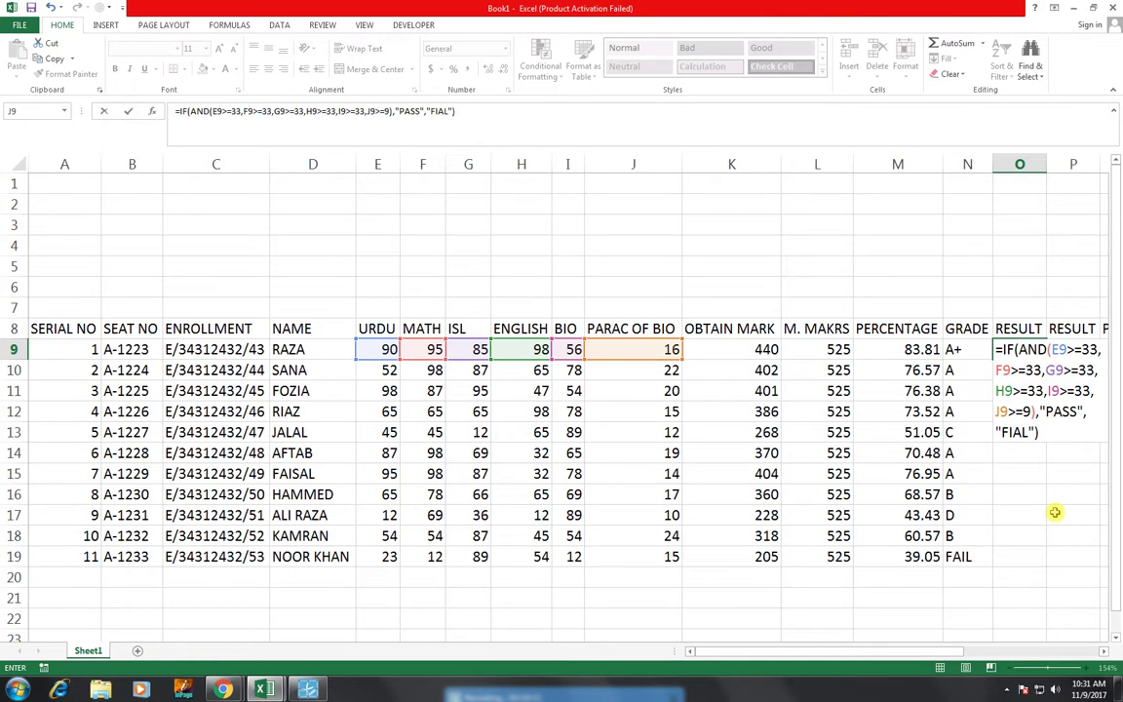
{"action": "key", "text": "BackSpace"}
{"action": "key", "text": "BackSpace"}
{"action": "key", "text": "BackSpace"}
{"action": "key", "text": "BackSpace"}
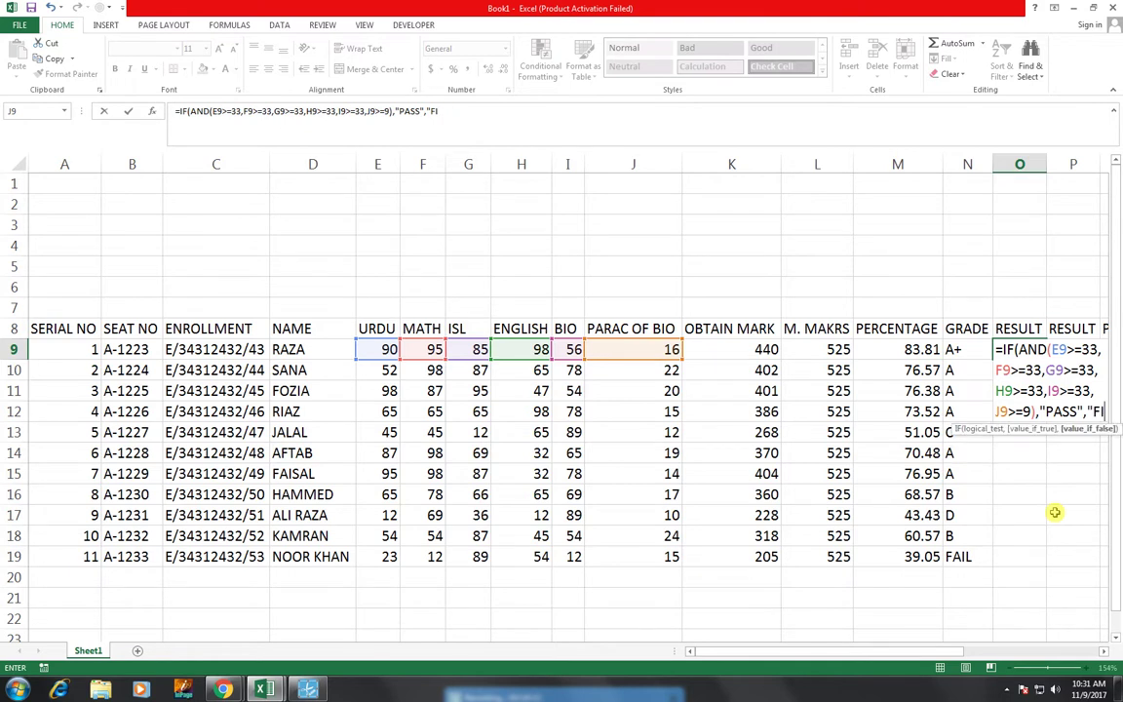
{"action": "type", "text": "AIL"}
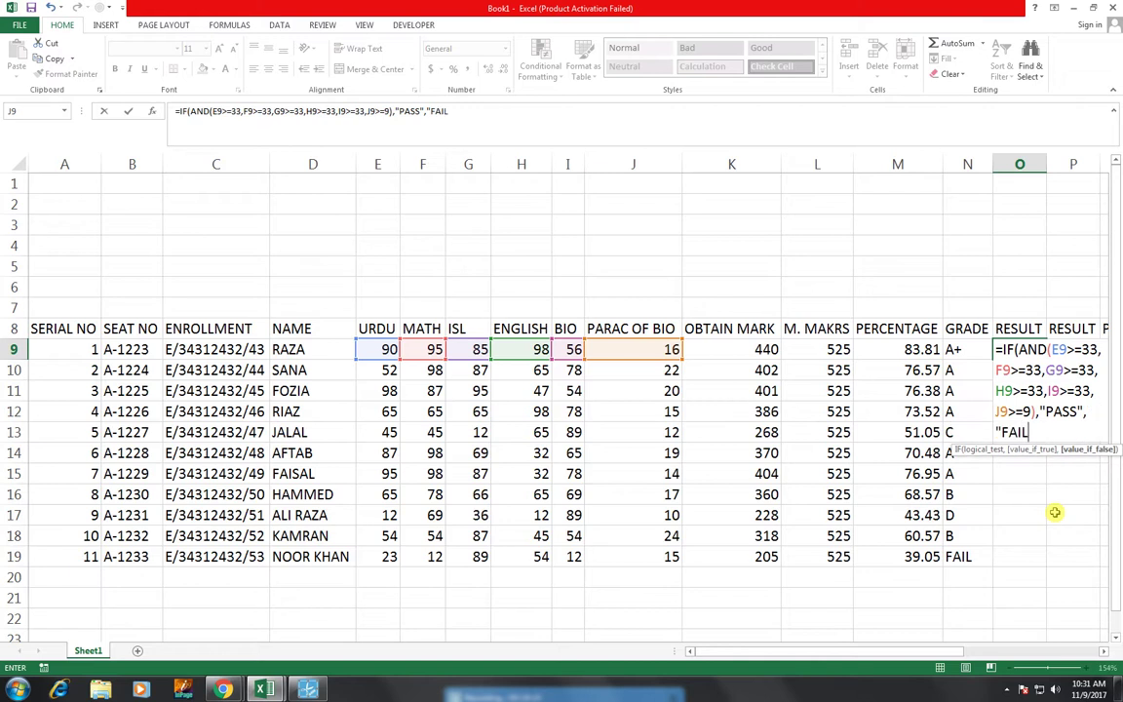
{"action": "type", "text": "\")"}
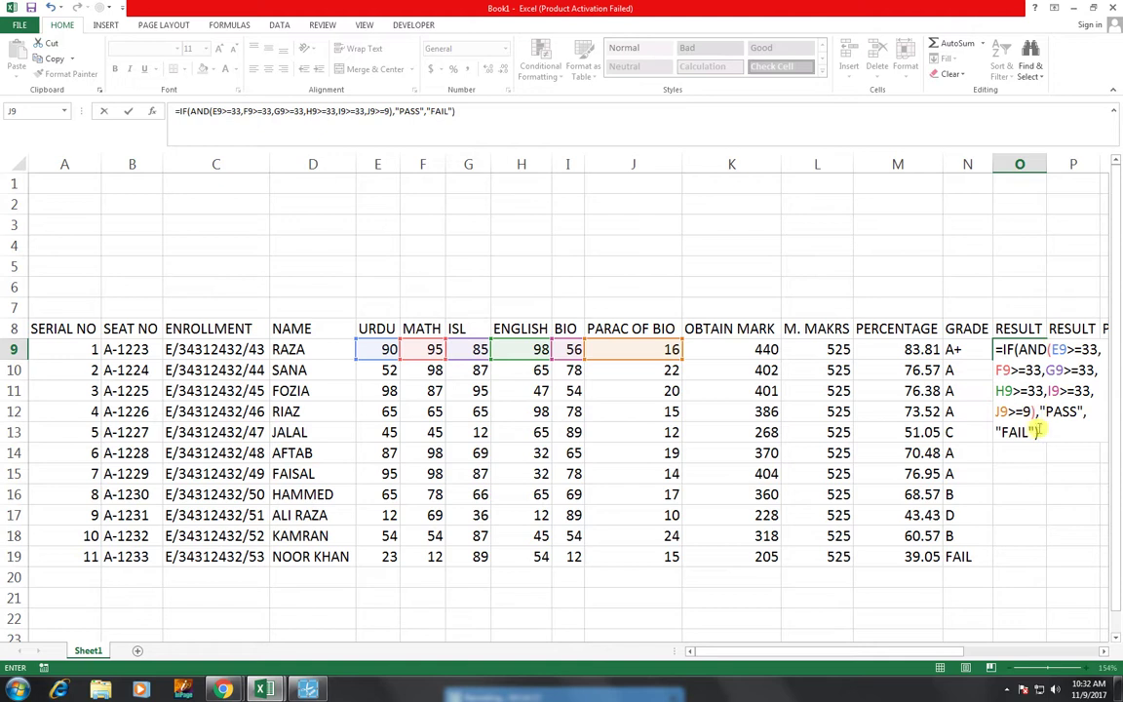
{"action": "key", "text": "Return"}
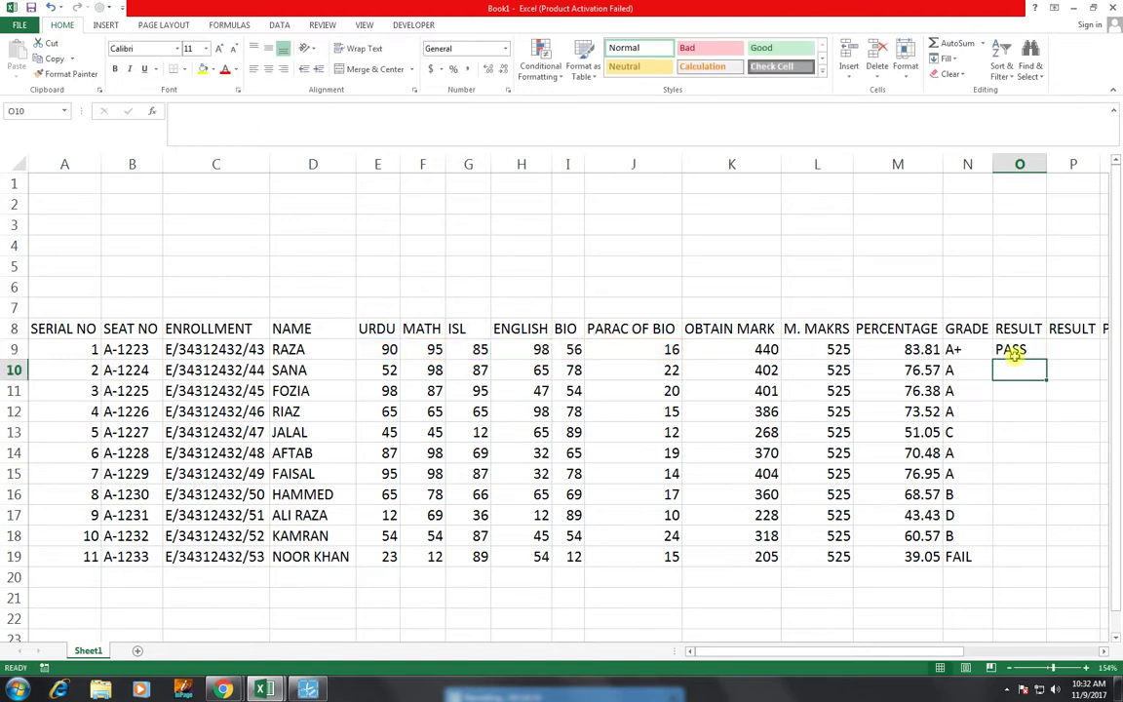
Step: Fill the RESULT formula down to O19 and change row 13's ISL mark to 45
{"action": "left_click", "coordinate": [1016, 348]}
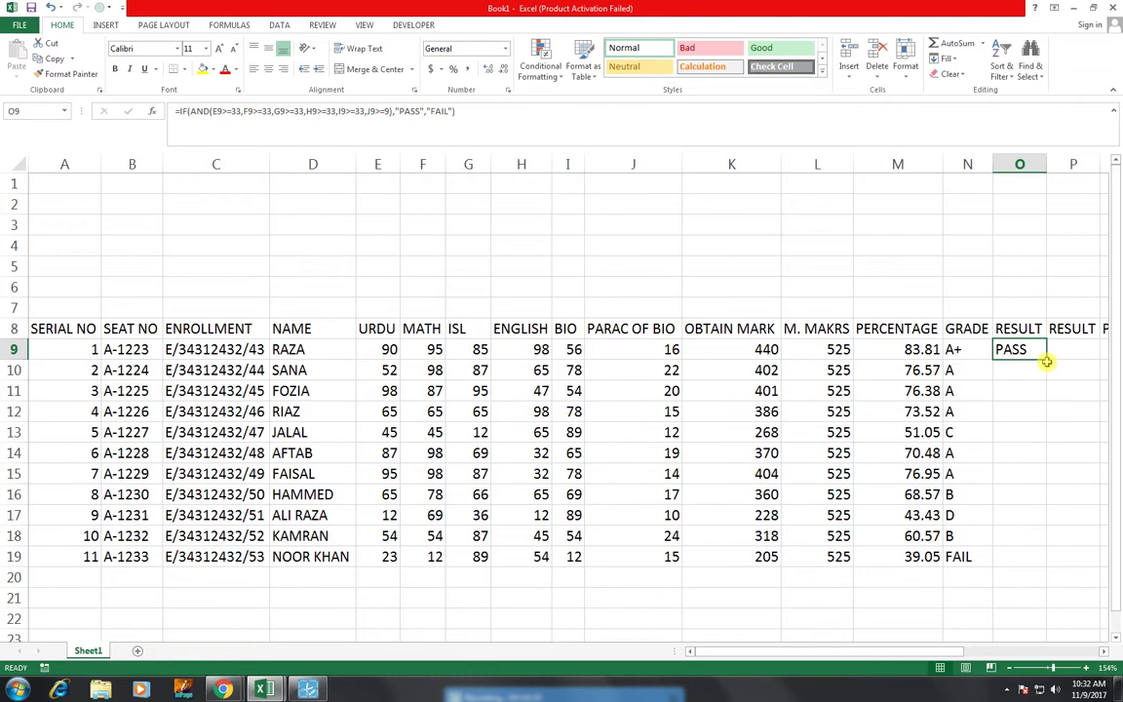
{"action": "left_click_drag", "start_coordinate": [1048, 362], "coordinate": [1034, 563]}
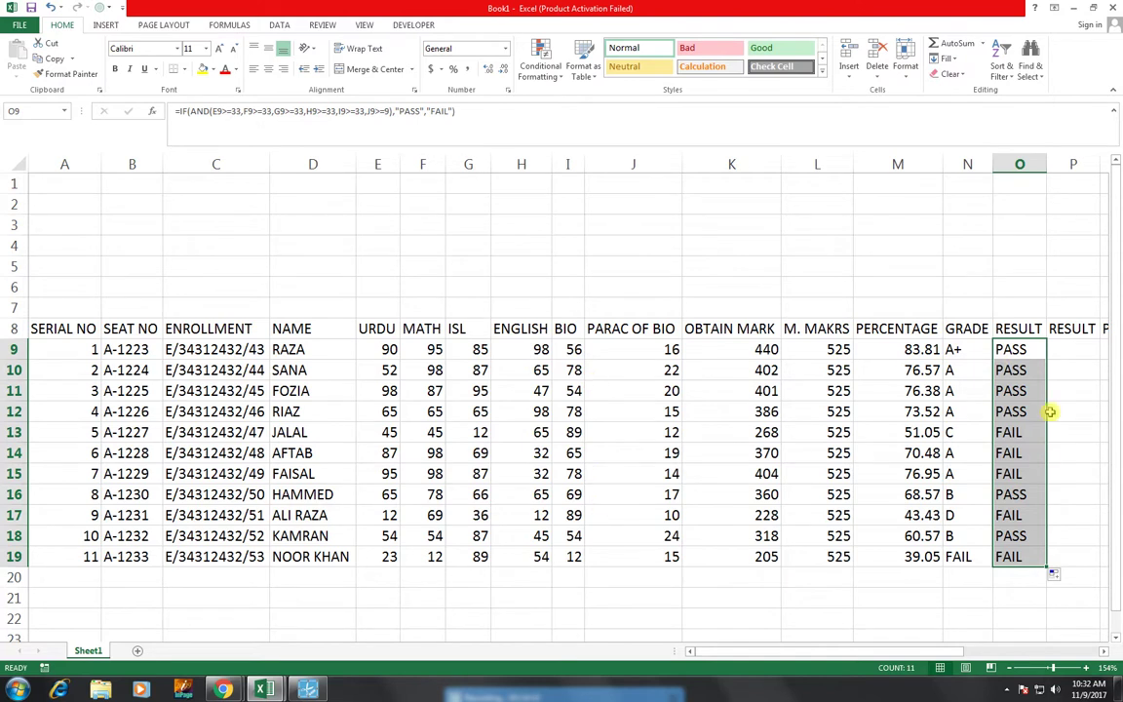
{"action": "left_click", "coordinate": [475, 432]}
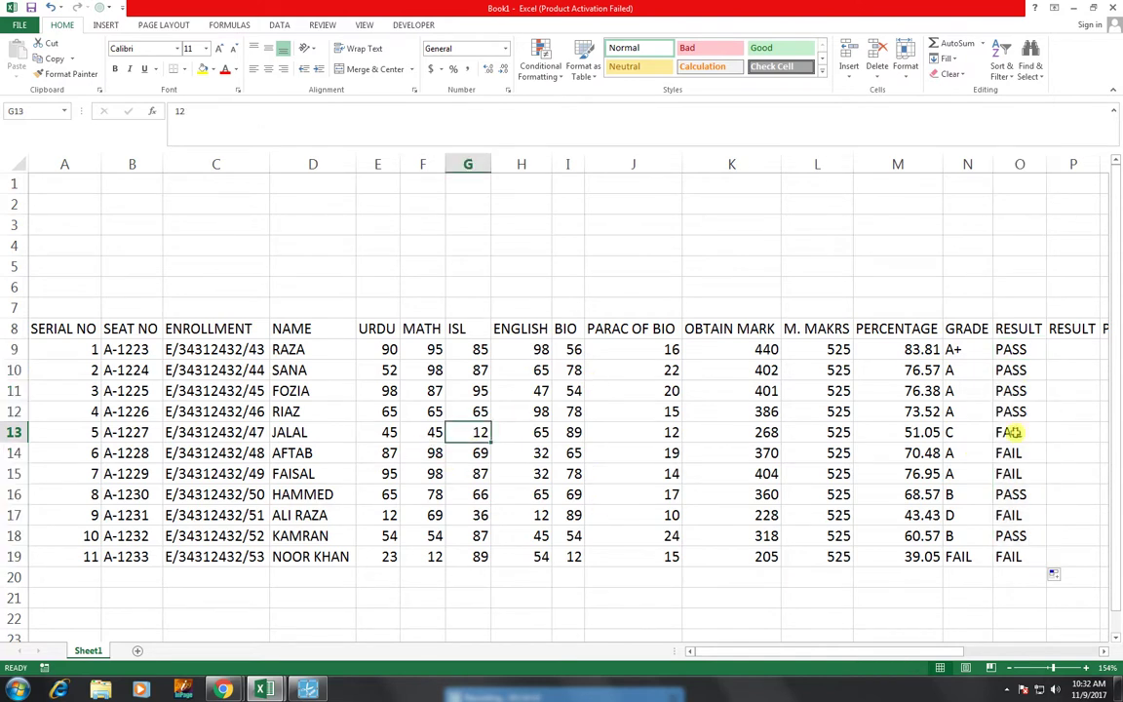
{"action": "type", "text": "45"}
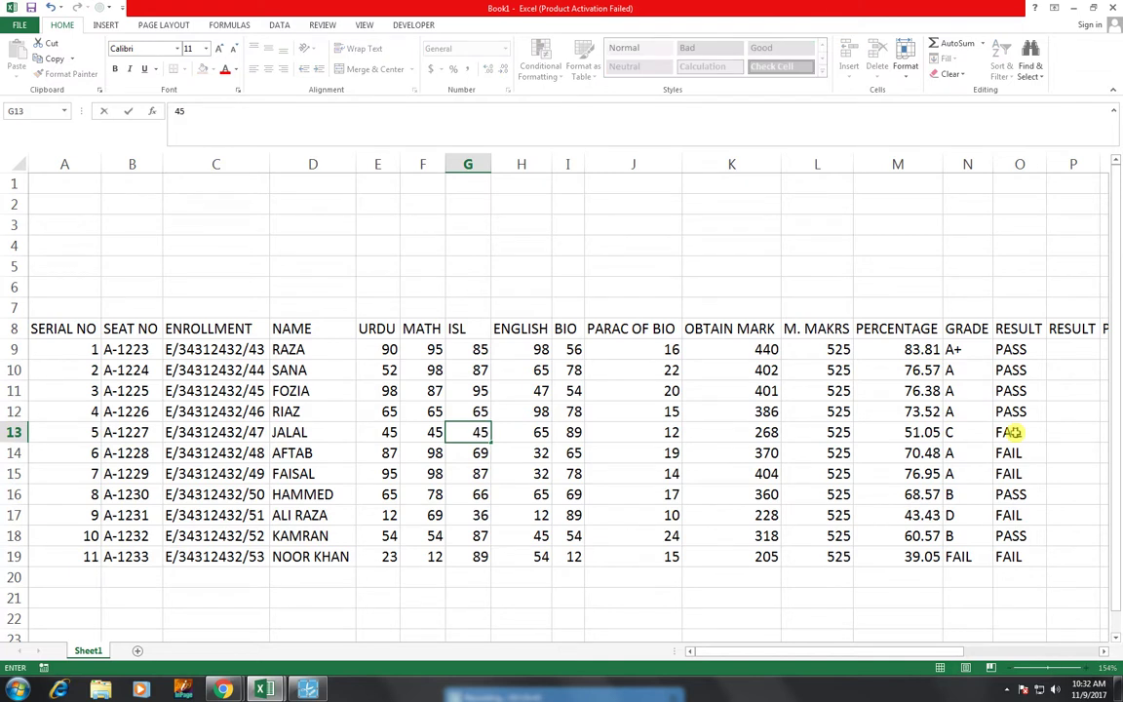
{"action": "key", "text": "Return"}
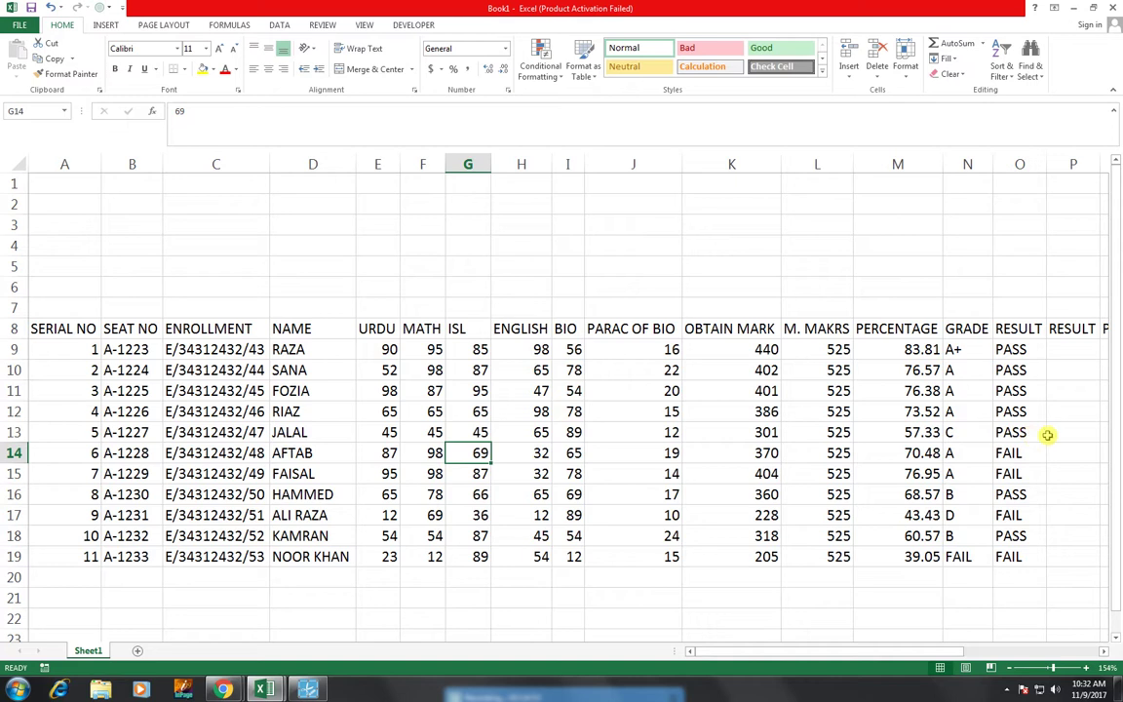
{"action": "left_click", "coordinate": [1070, 351]}
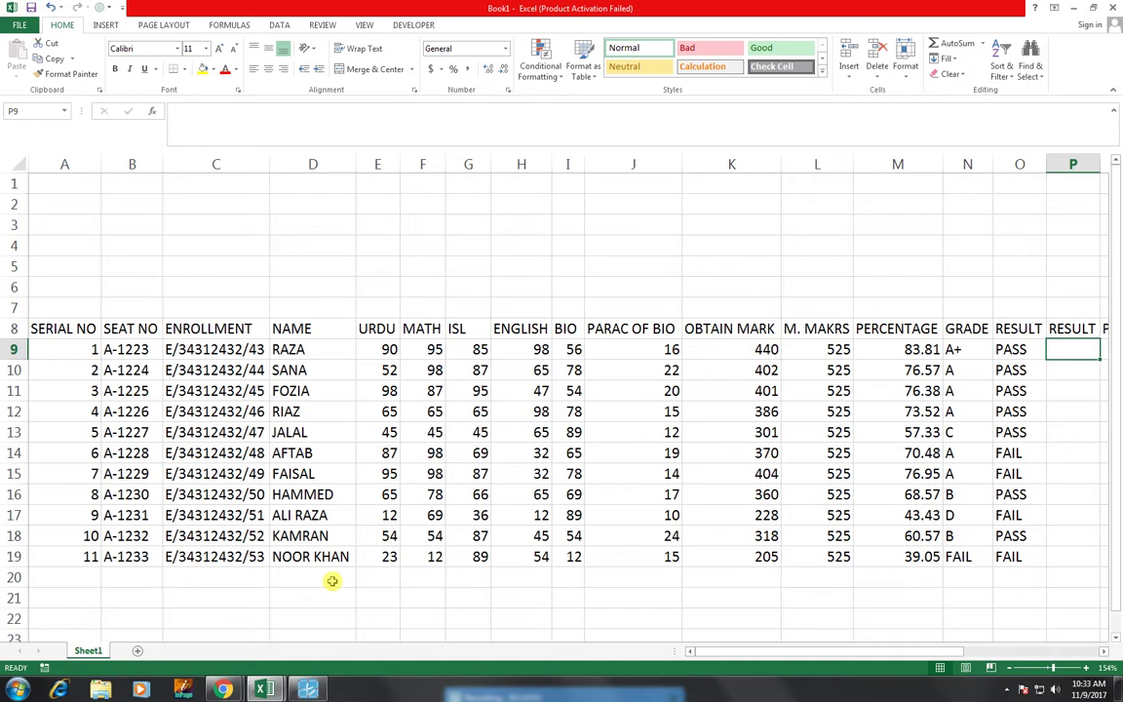
Step: Enter =IF(M9<40,"FIAL","PASS") in P9 as the percentage-based result check
{"action": "type", "text": "=IF("}
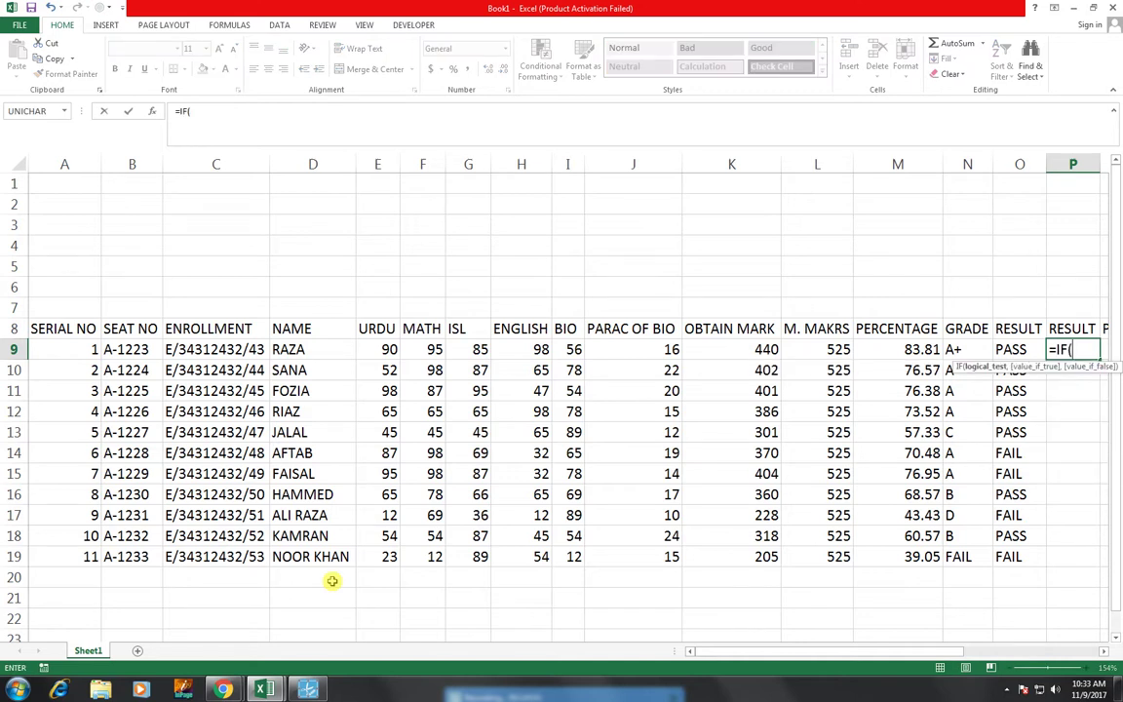
{"action": "key", "text": "Left"}
{"action": "key", "text": "Left"}
{"action": "key", "text": "Left"}
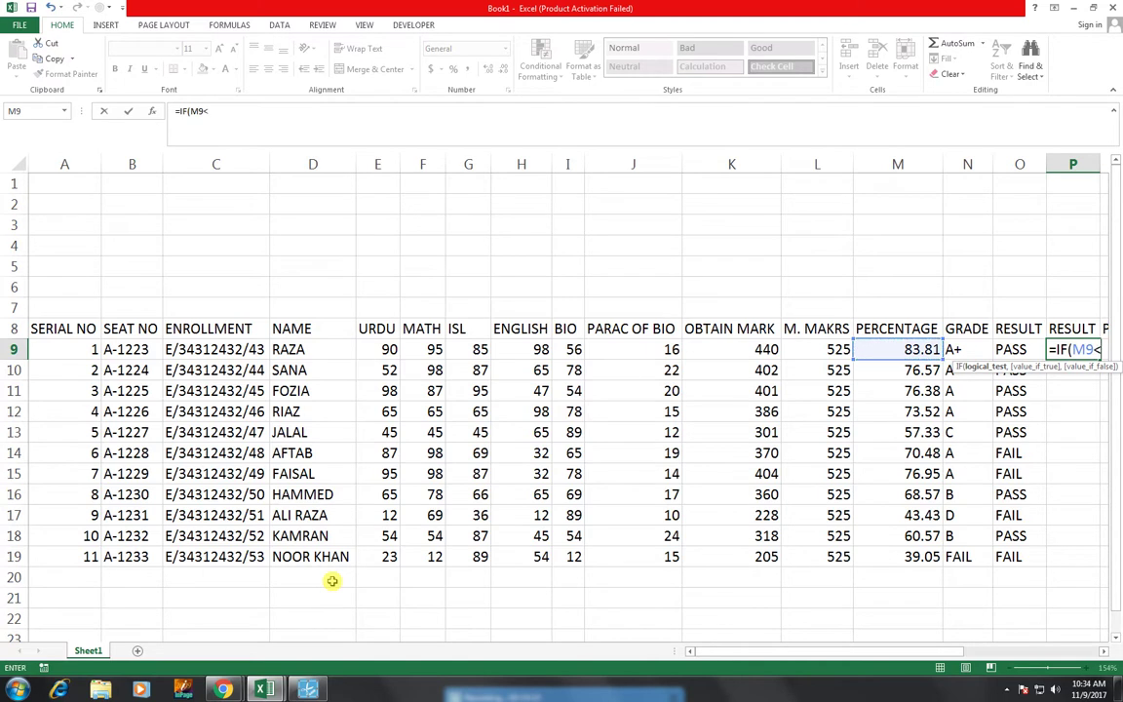
{"action": "type", "text": "<40,\"A"}
{"action": "key", "text": "BackSpace"}
{"action": "type", "text": "FIL"}
{"action": "key", "text": "BackSpace"}
{"action": "type", "text": "AL\",\"PASS"}
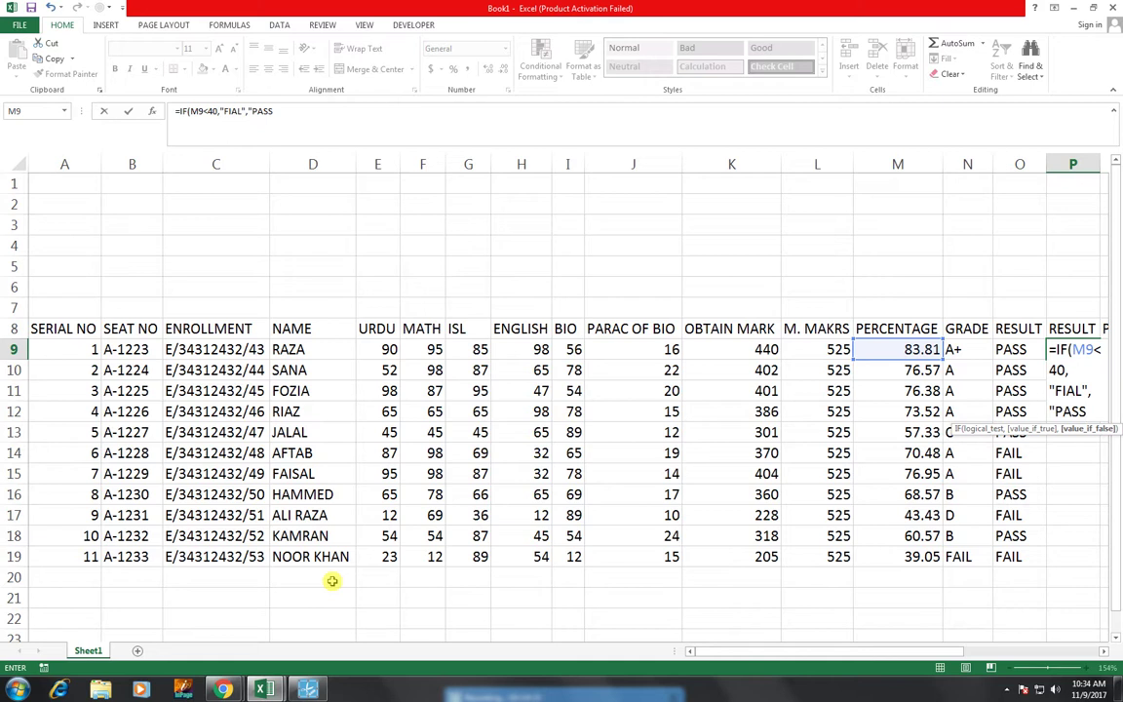
{"action": "type", "text": "\""}
{"action": "key", "text": "Return"}
Step: Fill the P9 result formula down through P19 for every student
{"action": "key", "text": "Up"}
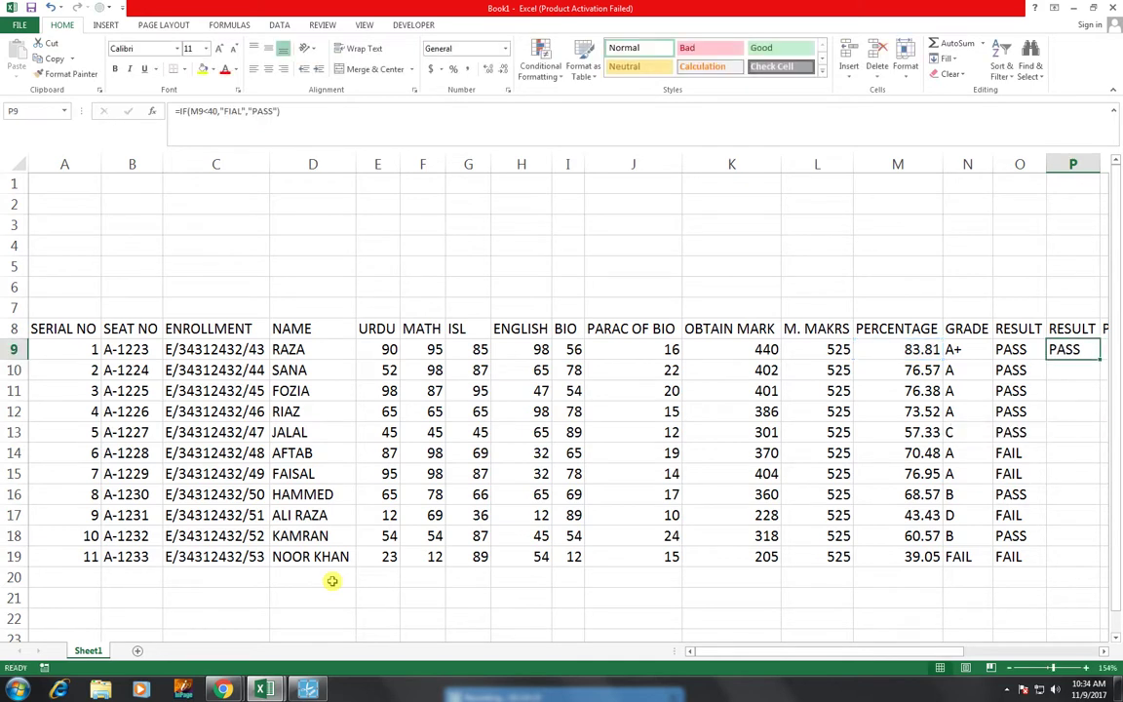
{"action": "key", "text": "shift+Down"}
{"action": "key", "text": "shift+Down"}
{"action": "key", "text": "shift+Down"}
{"action": "key", "text": "shift+Down"}
{"action": "key", "text": "shift+Down"}
{"action": "key", "text": "shift+Down"}
{"action": "key", "text": "shift+Down"}
{"action": "key", "text": "shift+Down"}
{"action": "key", "text": "shift+Down"}
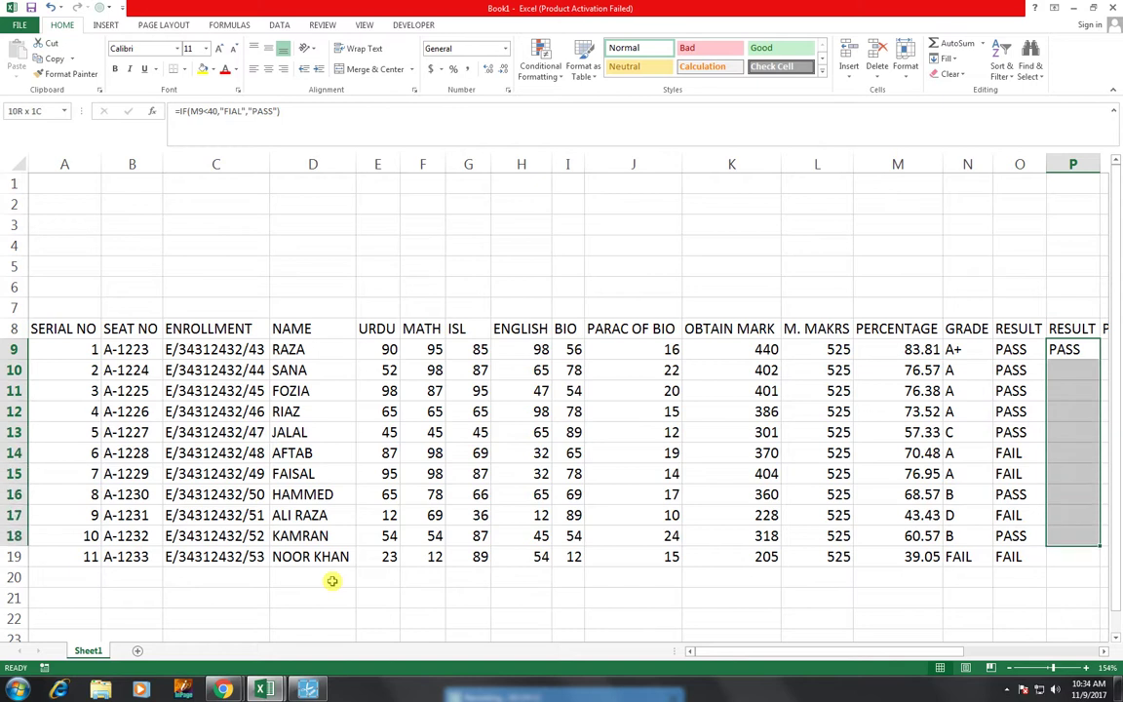
{"action": "key", "text": "shift+Down"}
{"action": "key", "text": "ctrl+d"}
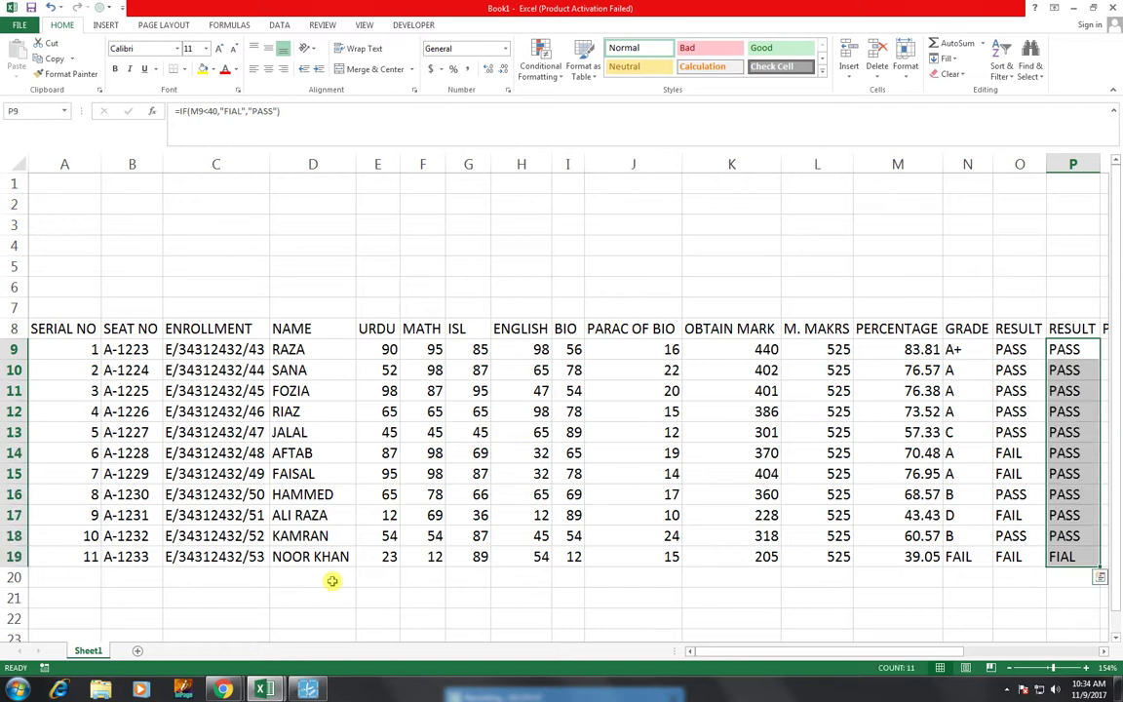
{"action": "key", "text": "ctrl+z"}
{"action": "key", "text": "Down"}
{"action": "key", "text": "Up"}
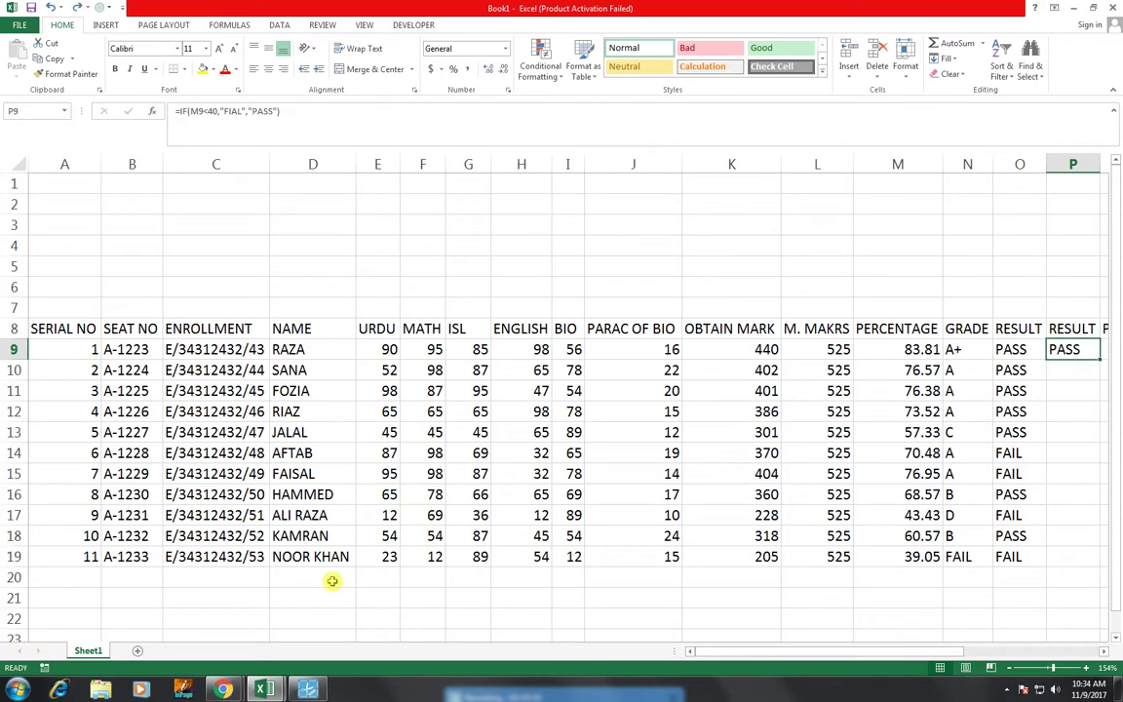
{"action": "key", "text": "Up"}
{"action": "key", "text": "Down"}
{"action": "key", "text": "Down"}
{"action": "key", "text": "Up"}
{"action": "key", "text": "shift+Down"}
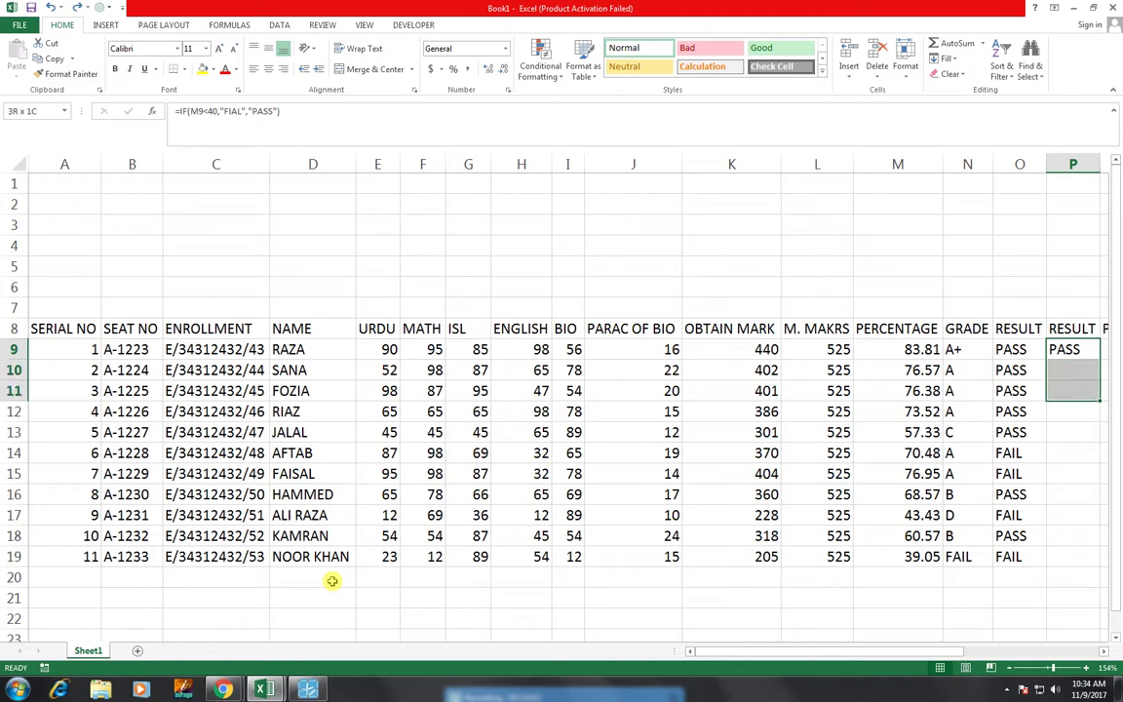
{"action": "key", "text": "shift+Down"}
{"action": "key", "text": "shift+Down"}
{"action": "key", "text": "shift+Down"}
{"action": "key", "text": "shift+Down"}
{"action": "key", "text": "shift+Down"}
{"action": "key", "text": "shift+Down"}
{"action": "key", "text": "shift+Down"}
{"action": "key", "text": "shift+Down"}
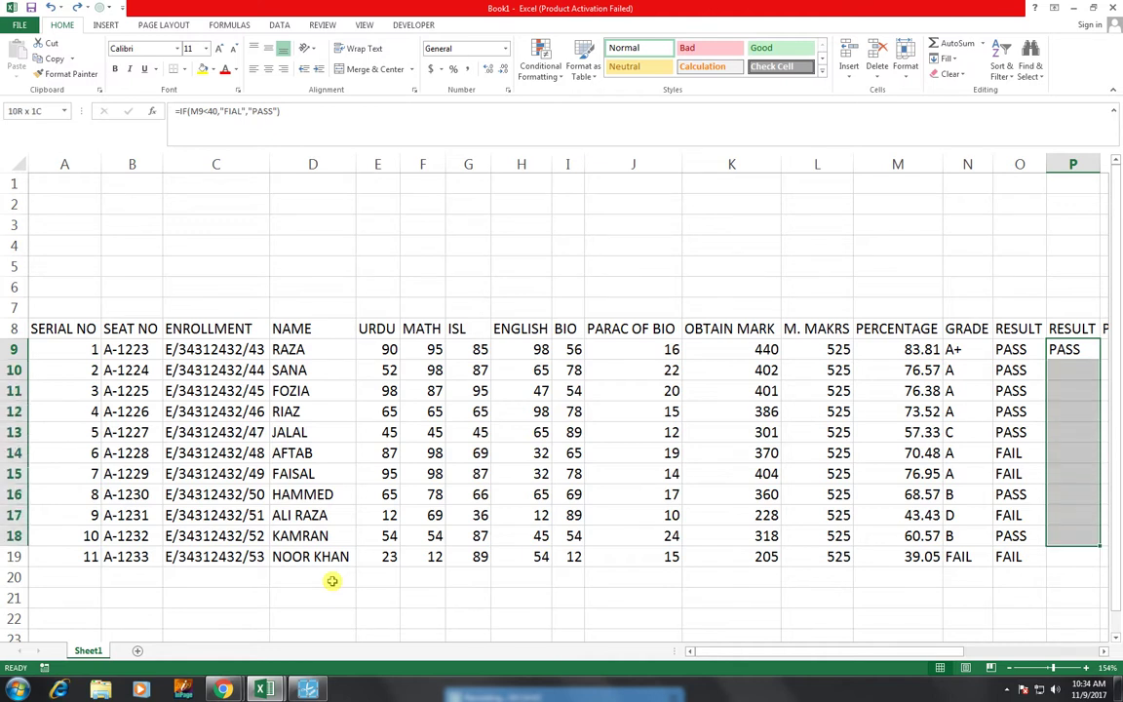
{"action": "key", "text": "shift+Down"}
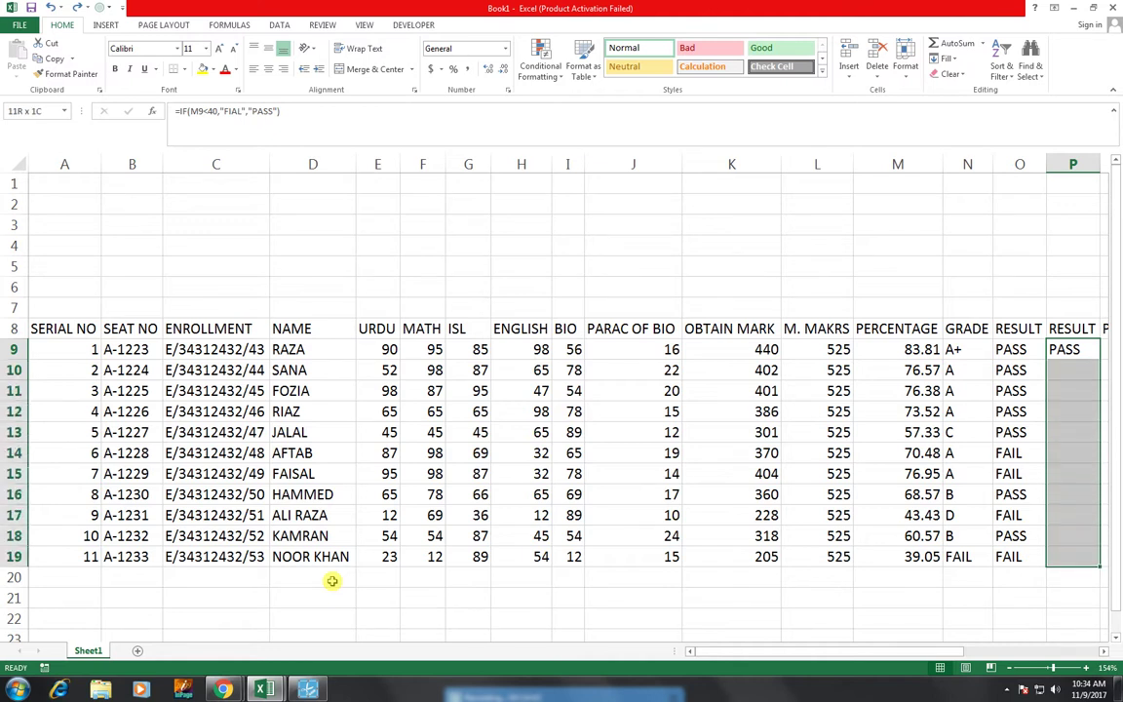
{"action": "key", "text": "ctrl+d"}
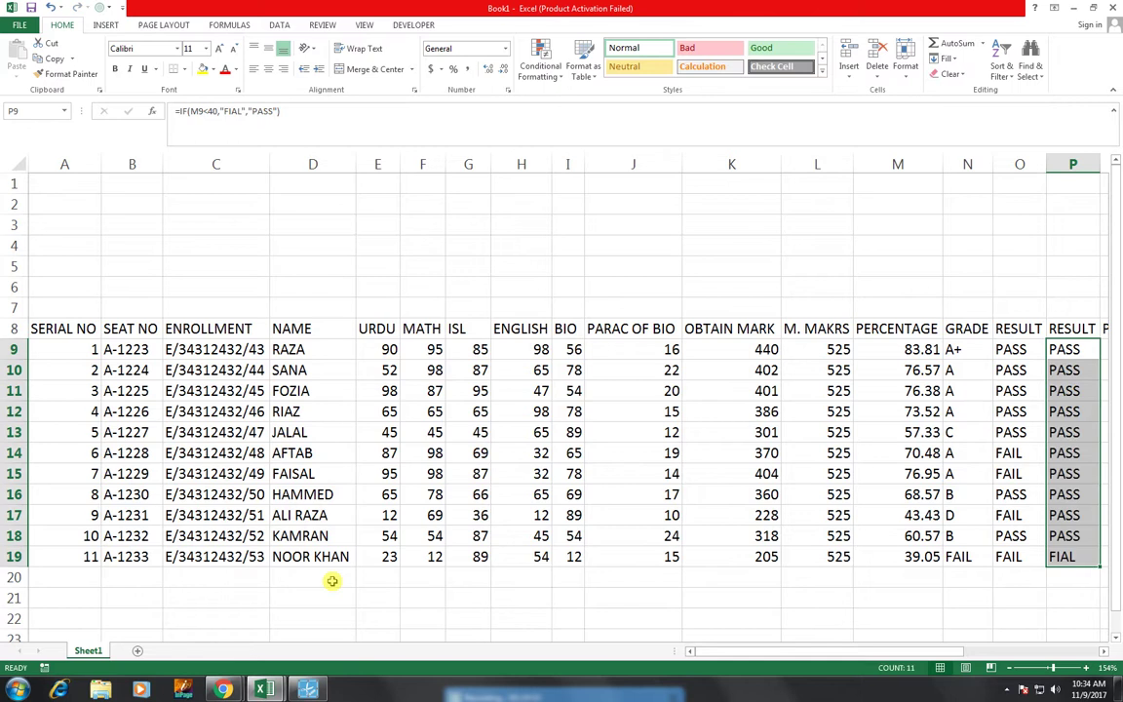
{"action": "key", "text": "Right"}
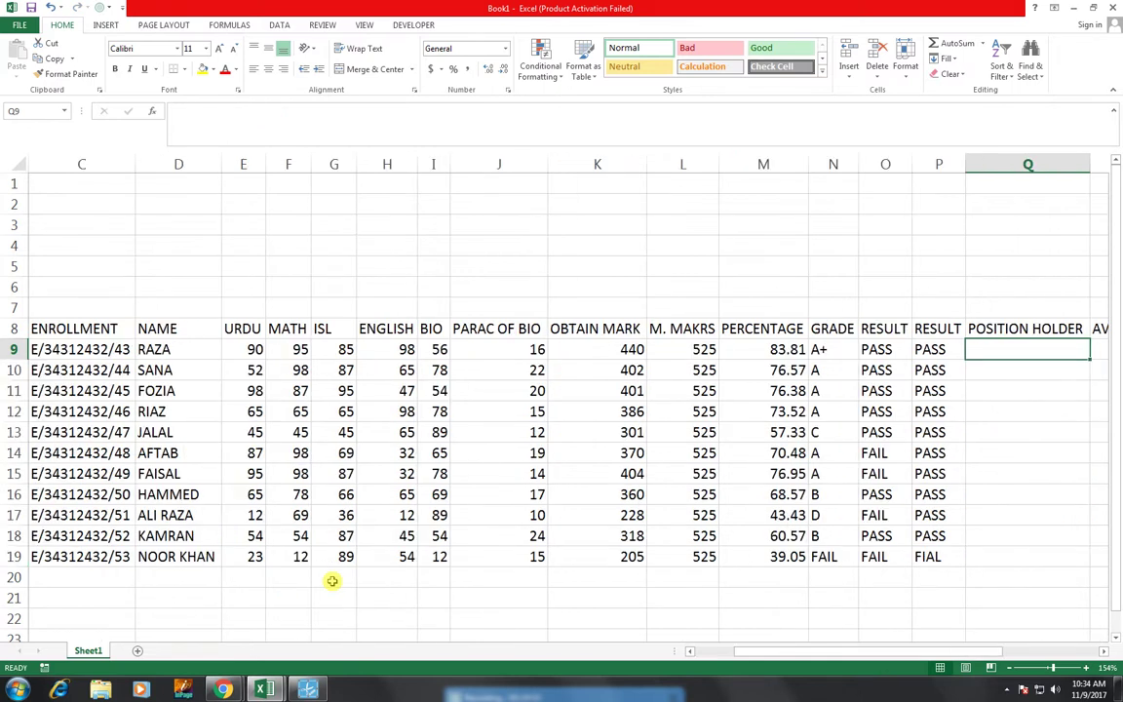
Step: Enter =MAX(M9:M19) in Q9 to show the top percentage, 83.81
{"action": "type", "text": "=MAX"}
{"action": "key", "text": "Left"}
{"action": "key", "text": "Left"}
{"action": "key", "text": "Left"}
{"action": "key", "text": "Left"}
{"action": "key", "text": "shift+Down"}
{"action": "key", "text": "shift+Down"}
{"action": "key", "text": "shift+Down"}
{"action": "key", "text": "shift+Down"}
{"action": "key", "text": "shift+Down"}
{"action": "key", "text": "shift+Down"}
{"action": "key", "text": "shift+Down"}
{"action": "key", "text": "shift+Down"}
{"action": "key", "text": "shift+Down"}
{"action": "key", "text": "shift+Down"}
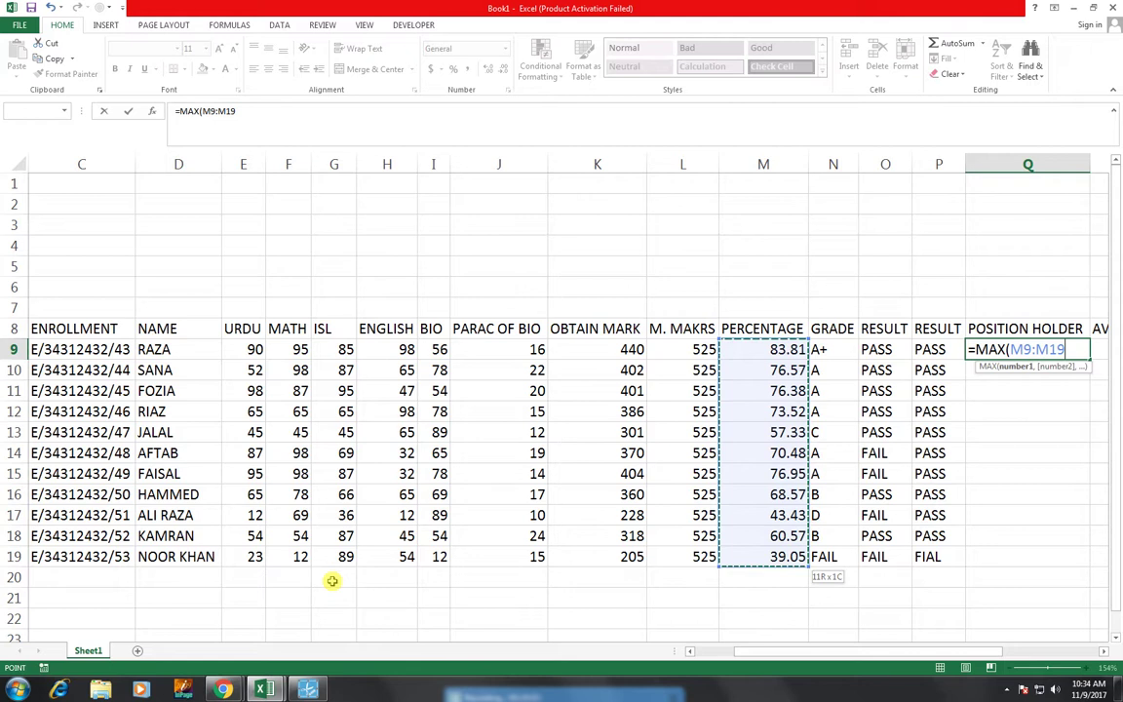
{"action": "key", "text": "Return"}
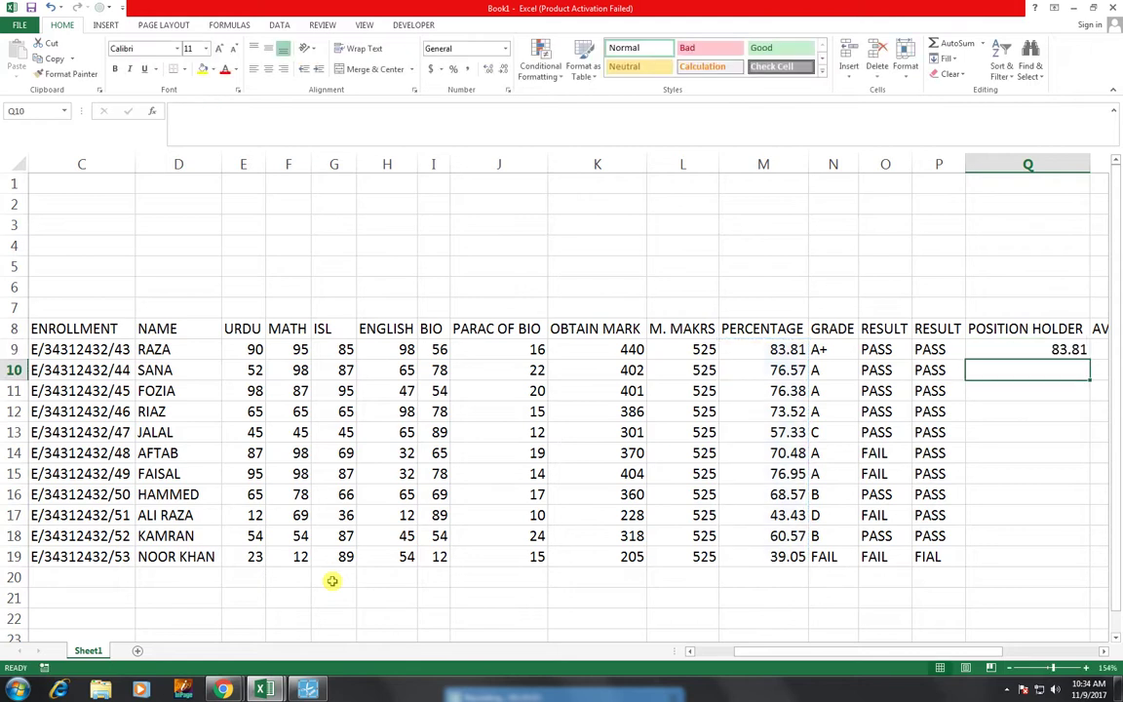
Step: Enter =AVERAGE(M9:M19) in R9 to show the average percentage, 66.06
{"action": "key", "text": "Up"}
{"action": "key", "text": "Right"}
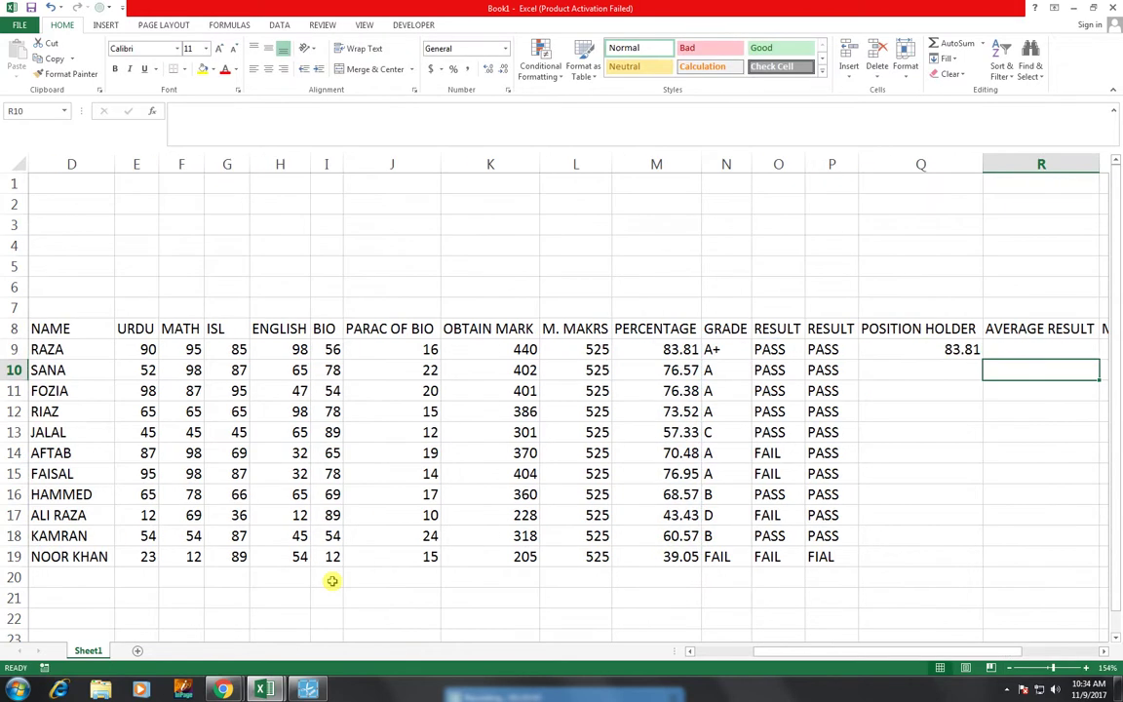
{"action": "type", "text": "=AV"}
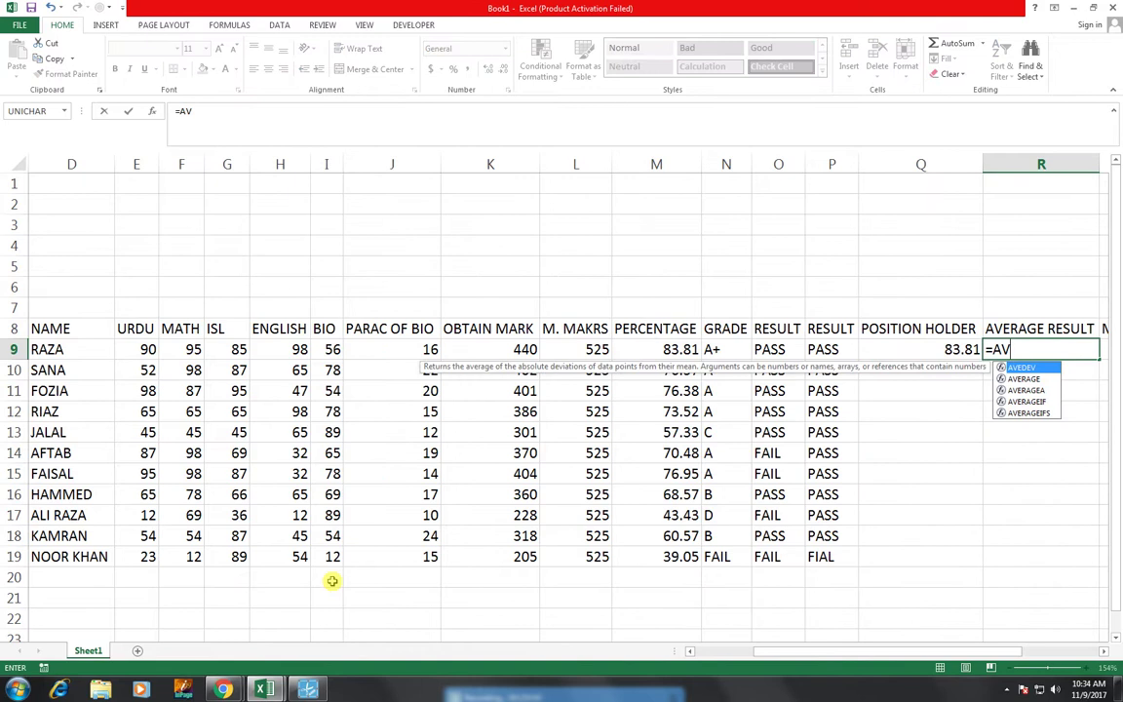
{"action": "key", "text": "Tab"}
{"action": "key", "text": "Left"}
{"action": "key", "text": "Left"}
{"action": "key", "text": "Left"}
{"action": "key", "text": "Left"}
{"action": "key", "text": "Left"}
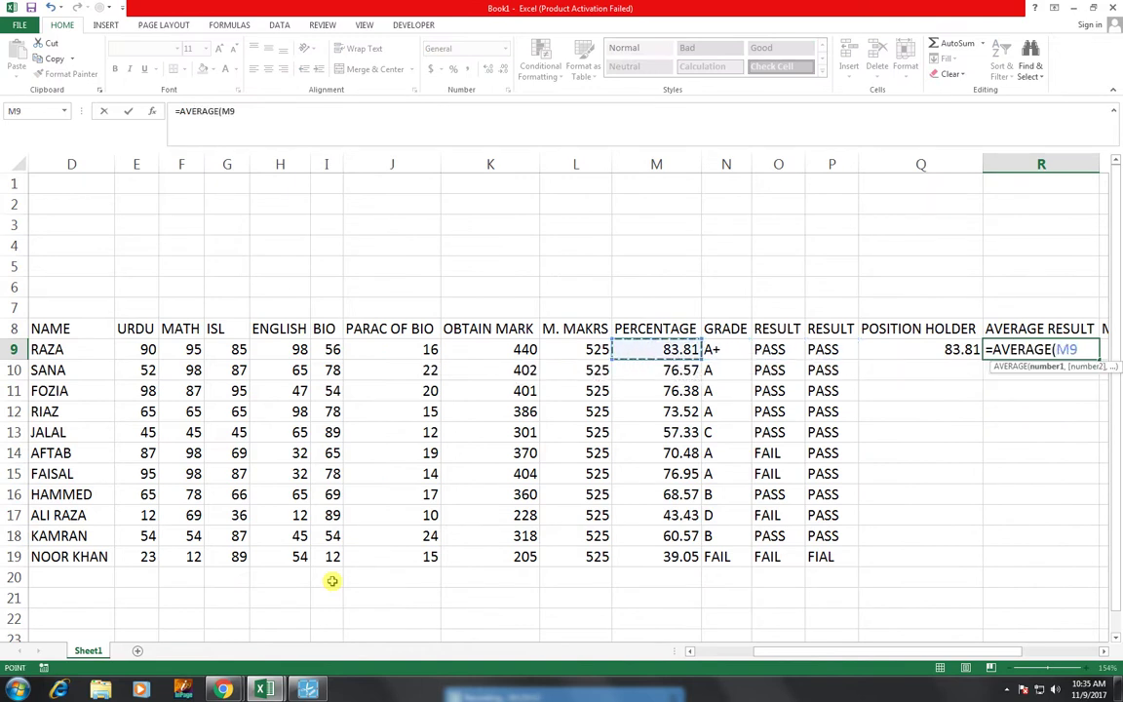
{"action": "key", "text": "shift+Down"}
{"action": "key", "text": "shift+Down"}
{"action": "key", "text": "shift+Down"}
{"action": "key", "text": "shift+Down"}
{"action": "key", "text": "shift+Down"}
{"action": "key", "text": "shift+Down"}
{"action": "key", "text": "shift+Down"}
{"action": "key", "text": "shift+Down"}
{"action": "key", "text": "shift+Down"}
{"action": "key", "text": "shift+Down"}
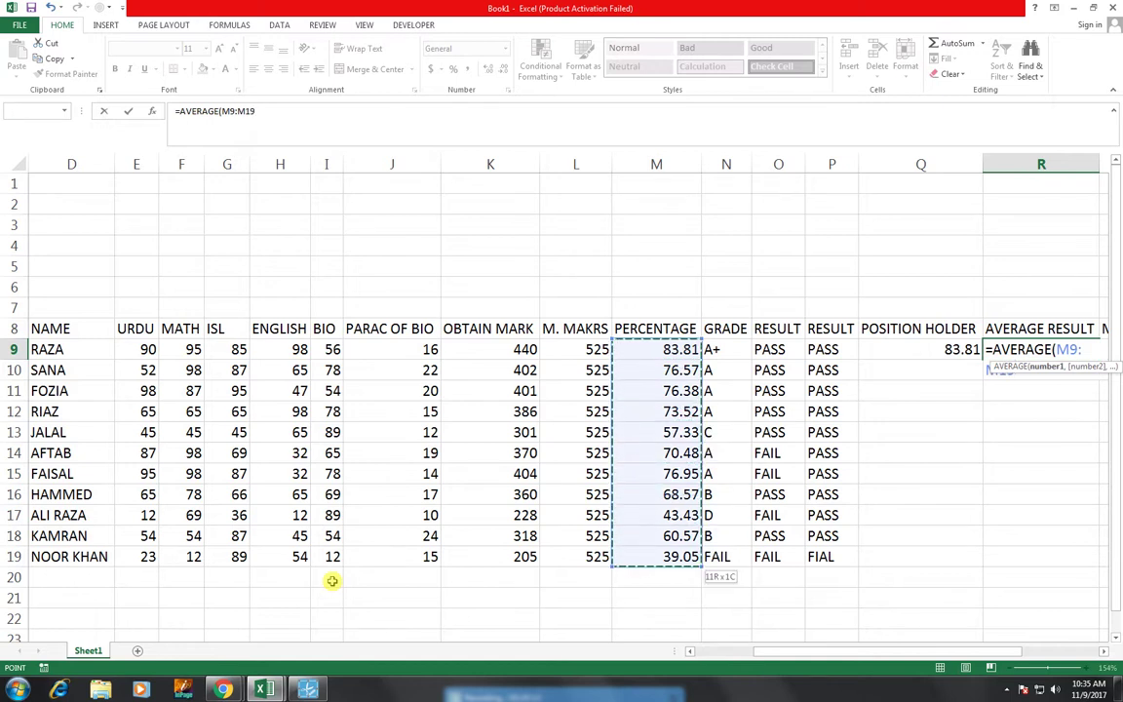
{"action": "key", "text": "Return"}
{"action": "key", "text": "Right"}
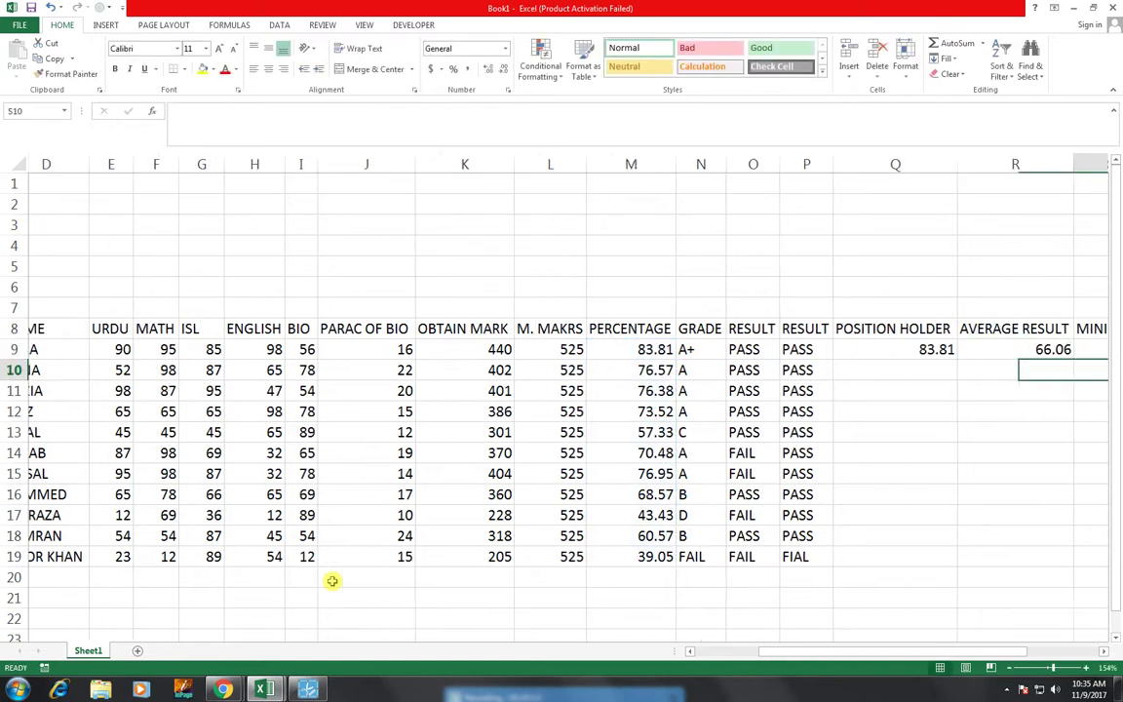
Step: Enter =MIN(M9:M19) in S9 to show the lowest percentage, 39.05
{"action": "key", "text": "Up"}
{"action": "type", "text": "="}
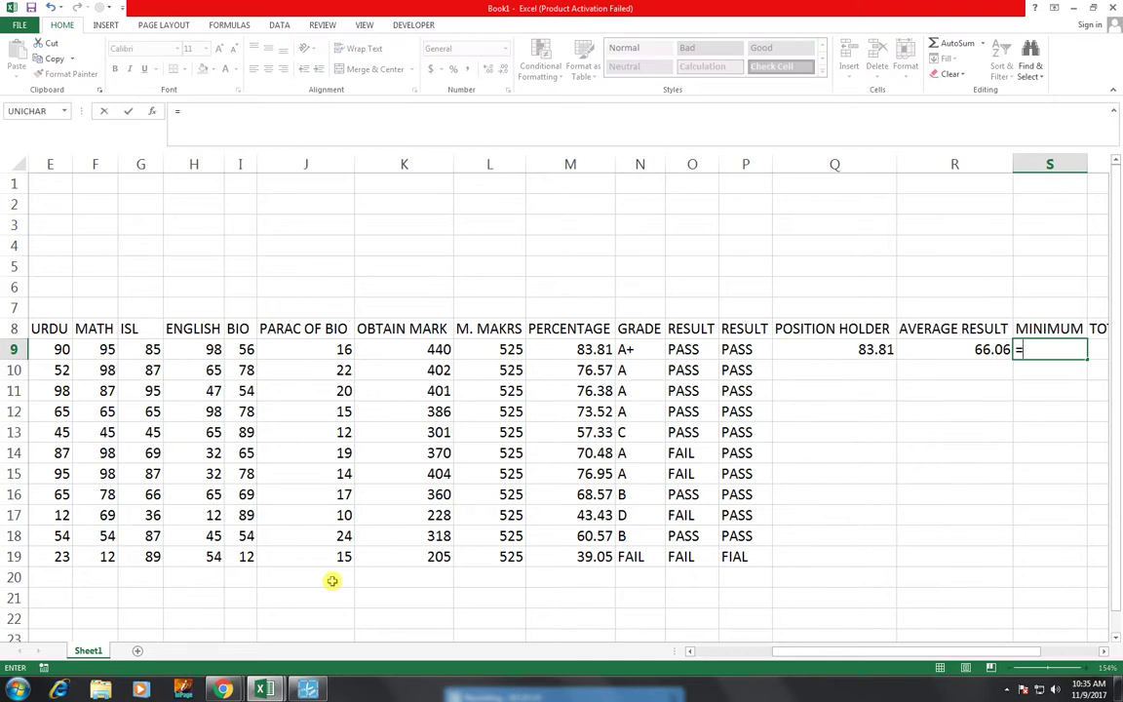
{"action": "type", "text": "MI"}
{"action": "type", "text": "("}
{"action": "key", "text": "Left"}
{"action": "key", "text": "Left"}
{"action": "key", "text": "Left"}
{"action": "key", "text": "Left"}
{"action": "key", "text": "Left"}
{"action": "key", "text": "Left"}
{"action": "key", "text": "shift+Down"}
{"action": "key", "text": "shift+Down"}
{"action": "key", "text": "shift+Down"}
{"action": "key", "text": "shift+Down"}
{"action": "key", "text": "shift+Down"}
{"action": "key", "text": "shift+Down"}
{"action": "key", "text": "shift+Down"}
{"action": "key", "text": "shift+Down"}
{"action": "key", "text": "shift+Down"}
{"action": "key", "text": "shift+Down"}
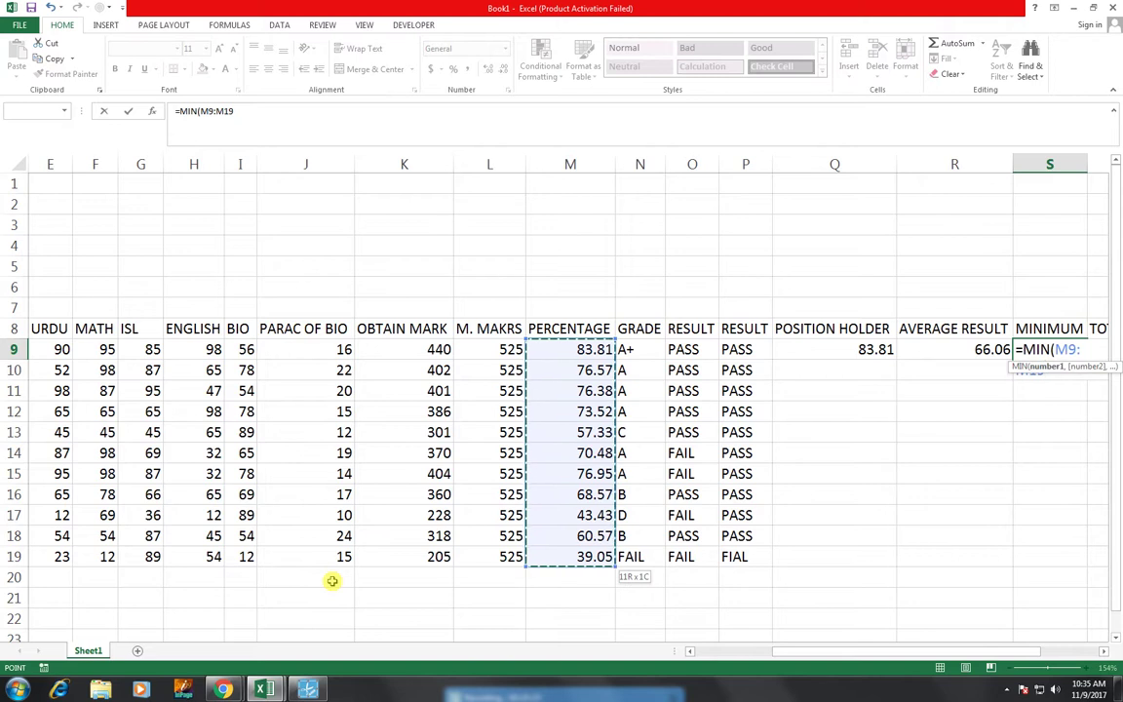
{"action": "key", "text": "Return"}
Step: Enter =COUNT(M9:M19) in T9 to count the 11 students
{"action": "key", "text": "Right"}
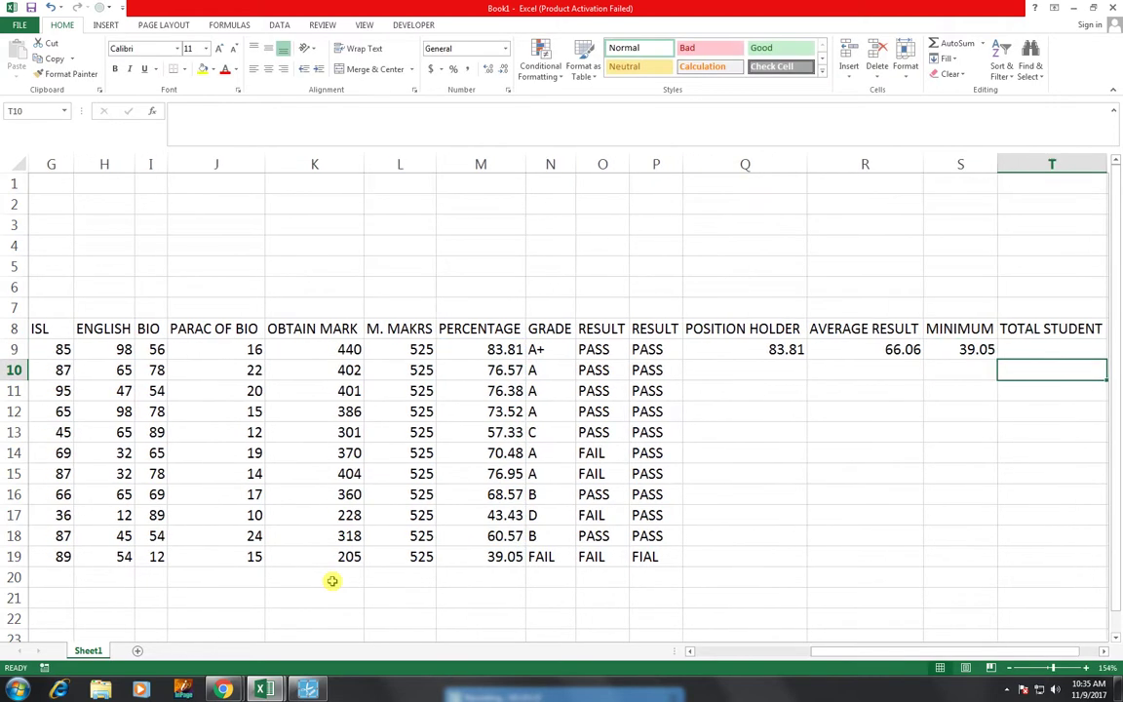
{"action": "key", "text": "Up"}
{"action": "type", "text": "=COUN"}
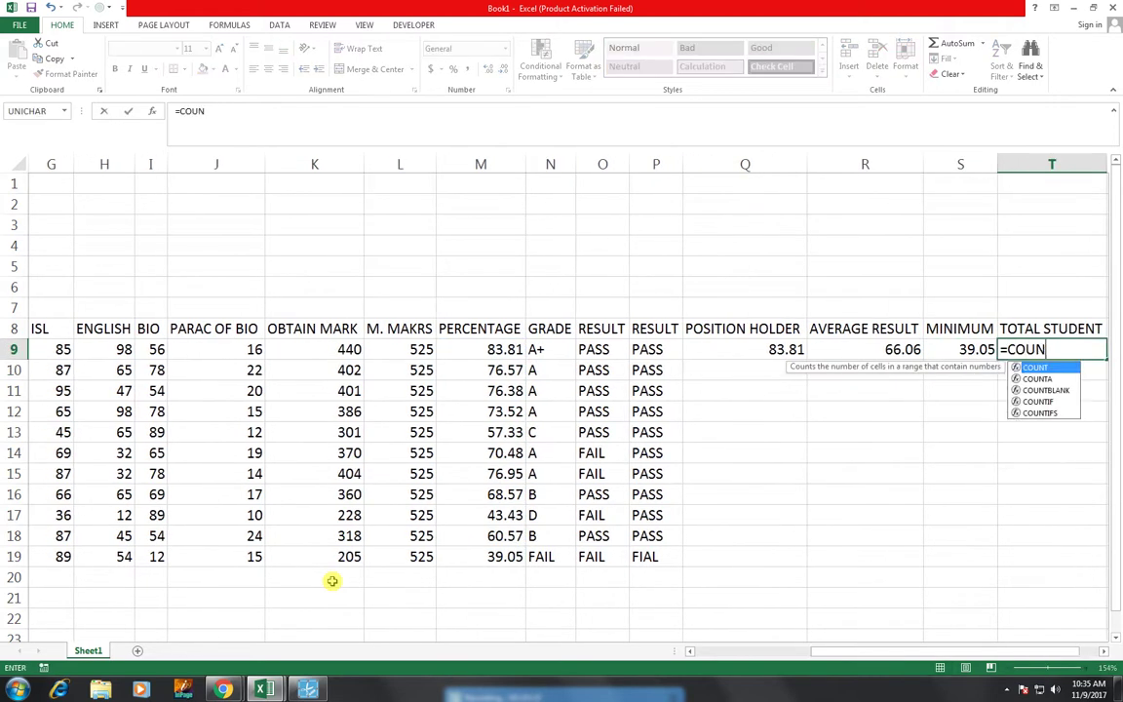
{"action": "type", "text": "T("}
{"action": "key", "text": "Left"}
{"action": "key", "text": "Left"}
{"action": "key", "text": "Left"}
{"action": "key", "text": "Left"}
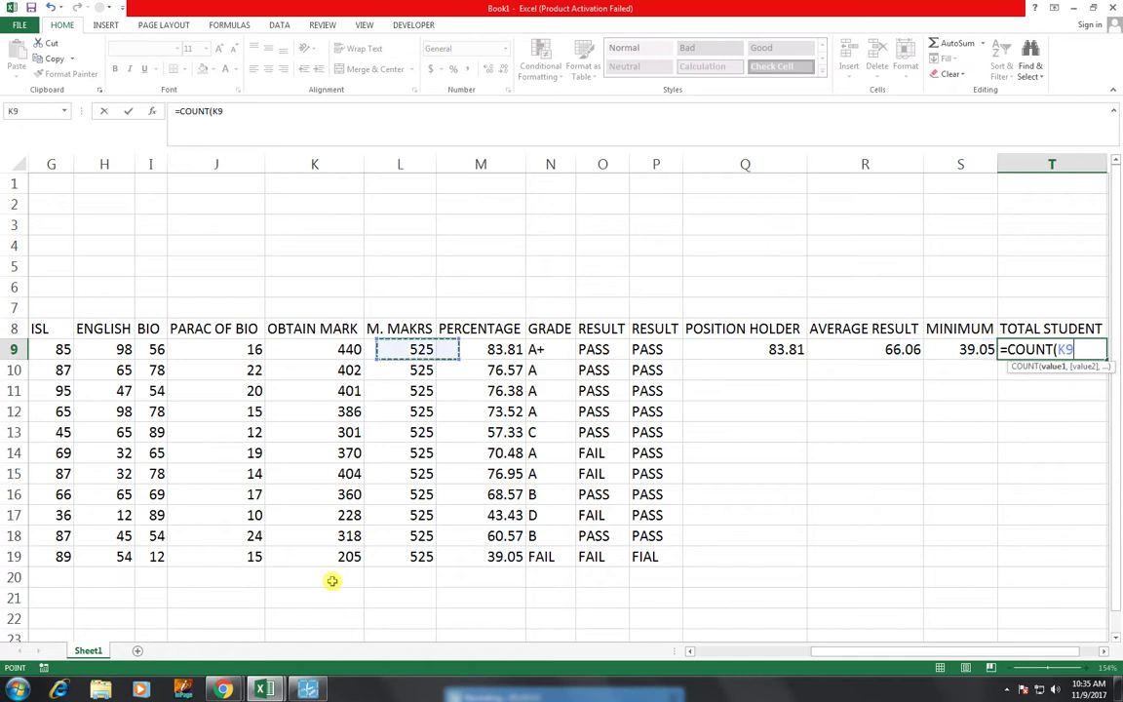
{"action": "key", "text": "Left"}
{"action": "key", "text": "Left"}
{"action": "key", "text": "Left"}
{"action": "key", "text": "Right"}
{"action": "key", "text": "Right"}
{"action": "key", "text": "Right"}
{"action": "key", "text": "Right"}
{"action": "key", "text": "Right"}
{"action": "key", "text": "Right"}
{"action": "key", "text": "Right"}
{"action": "key", "text": "Right"}
{"action": "key", "text": "Right"}
{"action": "key", "text": "Right"}
{"action": "key", "text": "Right"}
{"action": "key", "text": "Left"}
{"action": "key", "text": "shift+Down"}
{"action": "key", "text": "shift+Down"}
{"action": "key", "text": "shift+Down"}
{"action": "key", "text": "shift+Down"}
{"action": "key", "text": "shift+Down"}
{"action": "key", "text": "shift+Down"}
{"action": "key", "text": "shift+Down"}
{"action": "key", "text": "shift+Down"}
{"action": "key", "text": "shift+Down"}
{"action": "key", "text": "shift+Down"}
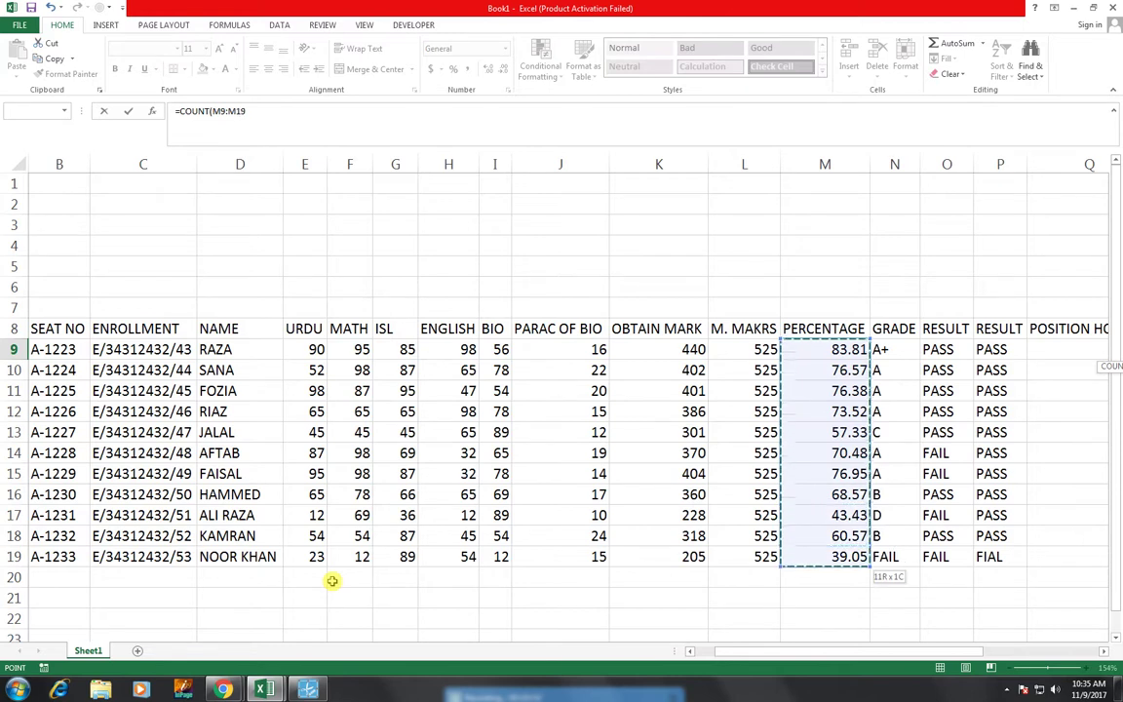
{"action": "key", "text": "Return"}
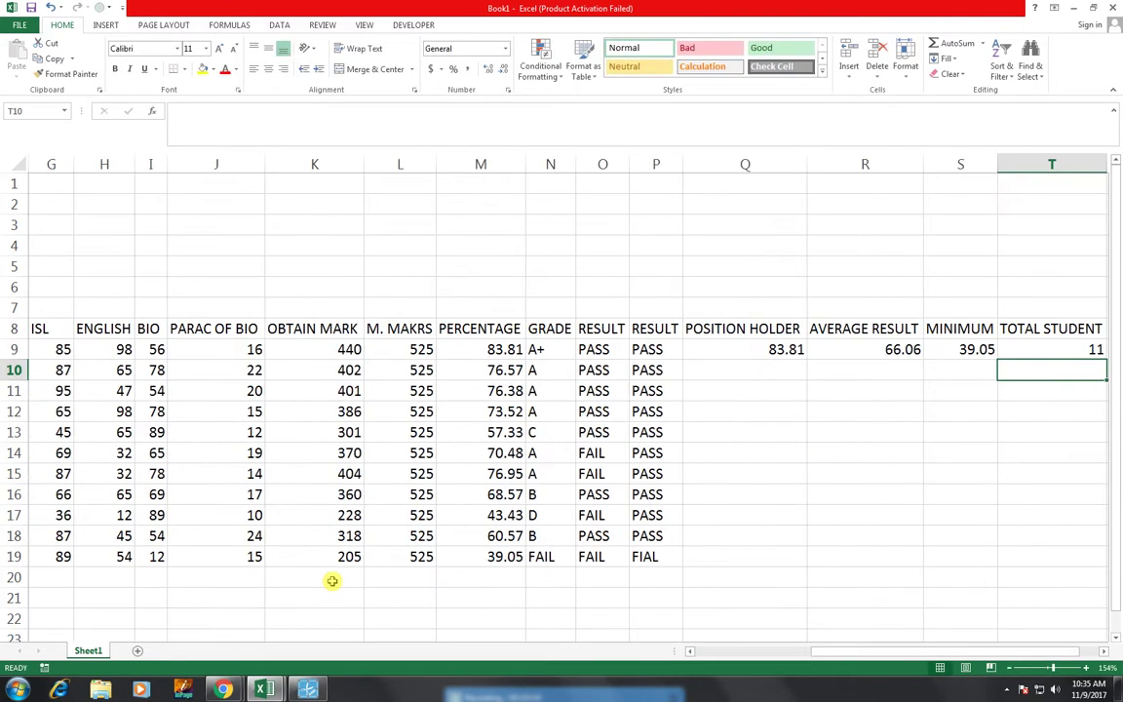
{"action": "key", "text": "Up"}
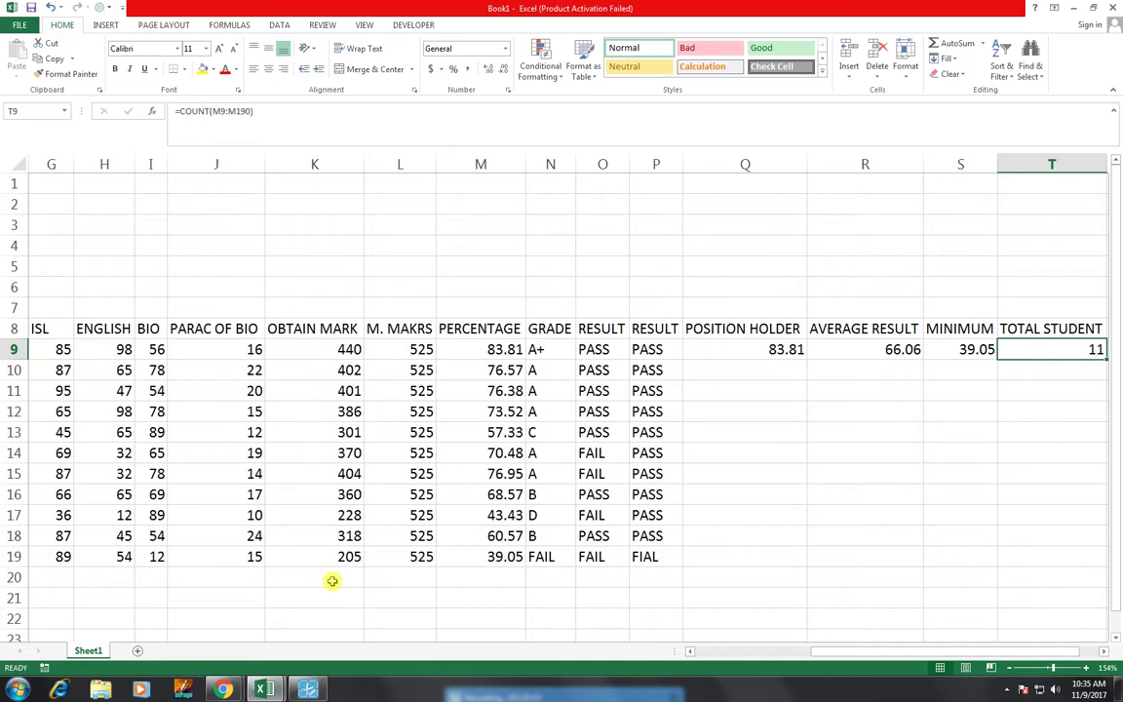
{"action": "key", "text": "Right"}
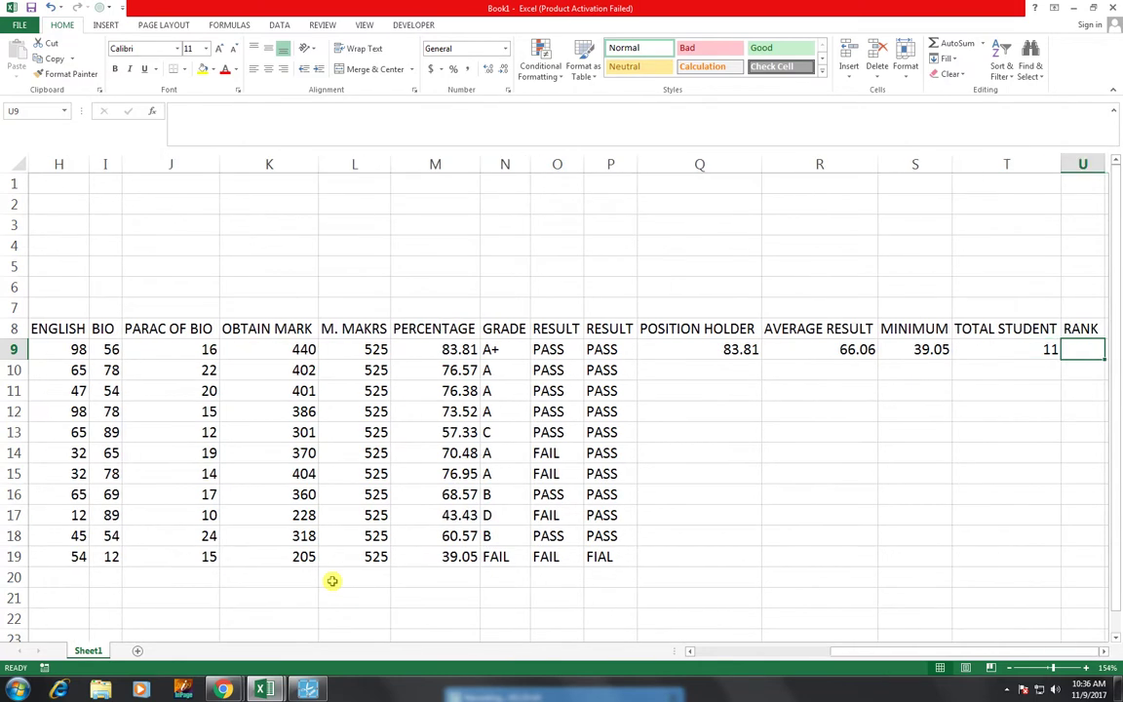
Step: Enter =RANK(M9,$M$9:$M$19,0) in U9 to rank the first student by percentage
{"action": "type", "text": "=RANK"}
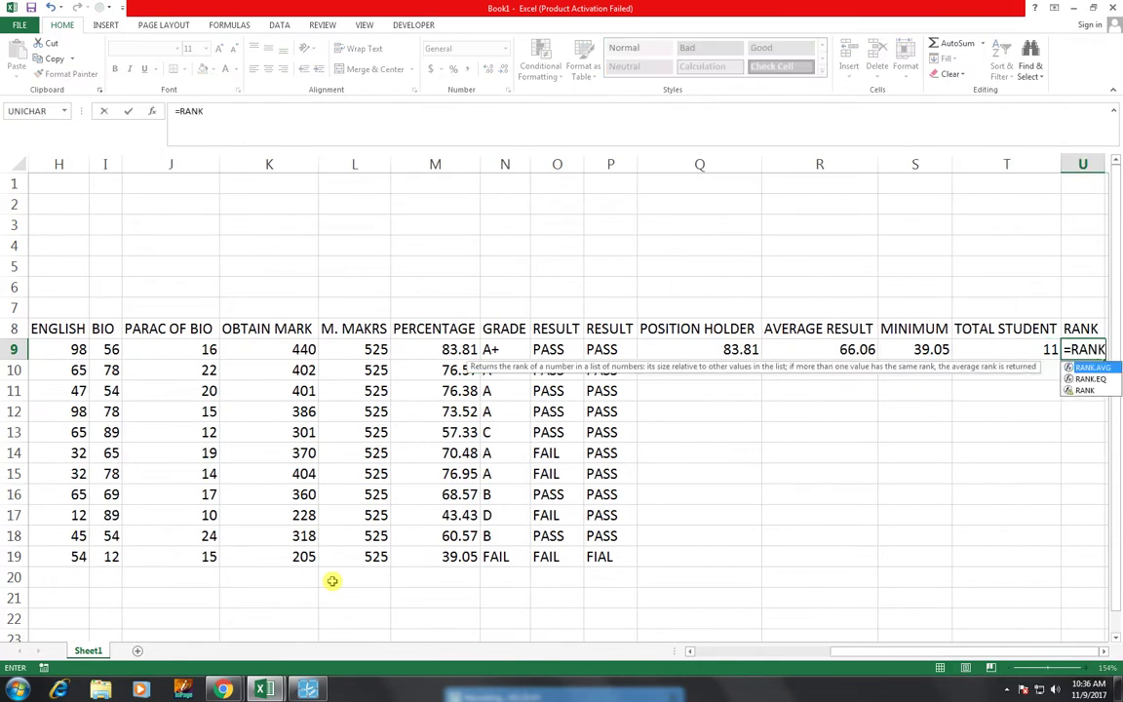
{"action": "type", "text": "("}
{"action": "key", "text": "Left"}
{"action": "key", "text": "Left"}
{"action": "key", "text": "Left"}
{"action": "key", "text": "Left"}
{"action": "key", "text": "Left"}
{"action": "key", "text": "Left"}
{"action": "key", "text": "Left"}
{"action": "key", "text": "Left"}
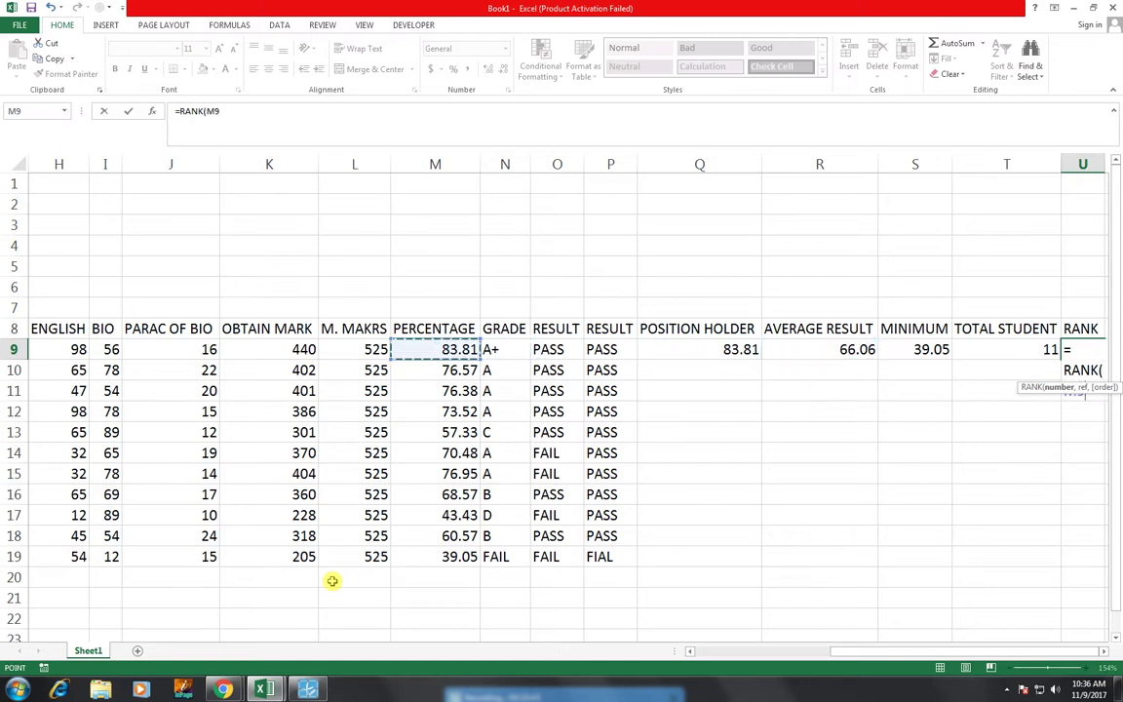
{"action": "type", "text": ","}
{"action": "key", "text": "Left"}
{"action": "key", "text": "Left"}
{"action": "key", "text": "Left"}
{"action": "key", "text": "Left"}
{"action": "key", "text": "Left"}
{"action": "key", "text": "Left"}
{"action": "key", "text": "Left"}
{"action": "key", "text": "Left"}
{"action": "key", "text": "shift+Down"}
{"action": "key", "text": "shift+Down"}
{"action": "key", "text": "shift+Down"}
{"action": "key", "text": "shift+Down"}
{"action": "key", "text": "shift+Down"}
{"action": "key", "text": "shift+Down"}
{"action": "key", "text": "shift+Down"}
{"action": "key", "text": "shift+Down"}
{"action": "key", "text": "shift+Down"}
{"action": "key", "text": "F4"}
{"action": "type", "text": ","}
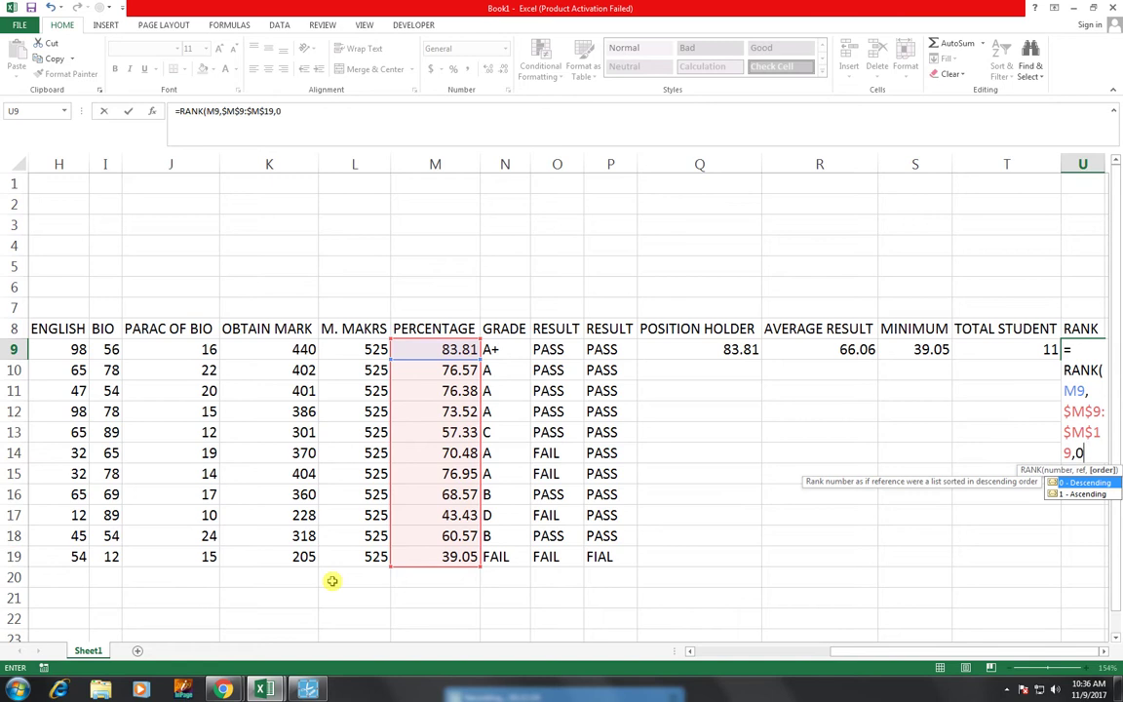
{"action": "key", "text": "Return"}
Step: Copy the rank formula down U9:U19 so every student gets a rank
{"action": "key", "text": "Up"}
{"action": "key", "text": "Down"}
{"action": "key", "text": "Down"}
{"action": "key", "text": "Down"}
{"action": "key", "text": "Down"}
{"action": "key", "text": "Up"}
{"action": "key", "text": "Up"}
{"action": "key", "text": "Up"}
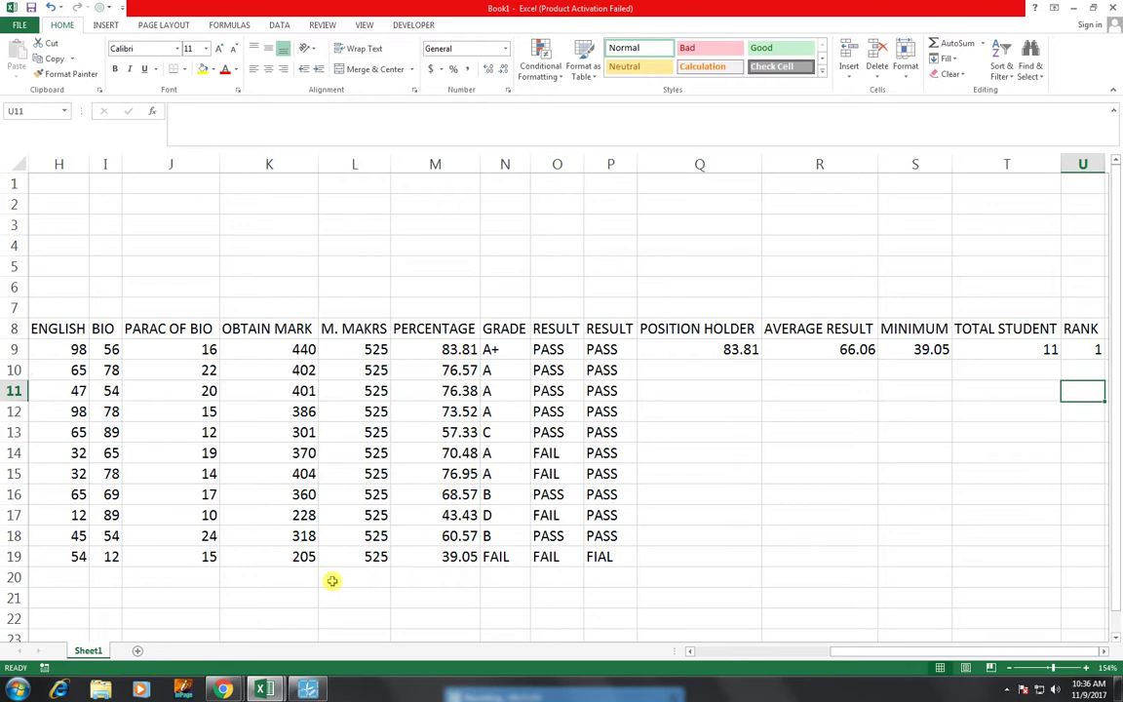
{"action": "key", "text": "Up"}
{"action": "key", "text": "shift+Down"}
{"action": "key", "text": "shift+Down"}
{"action": "key", "text": "shift+Down"}
{"action": "key", "text": "shift+Down"}
{"action": "key", "text": "shift+Down"}
{"action": "key", "text": "shift+Down"}
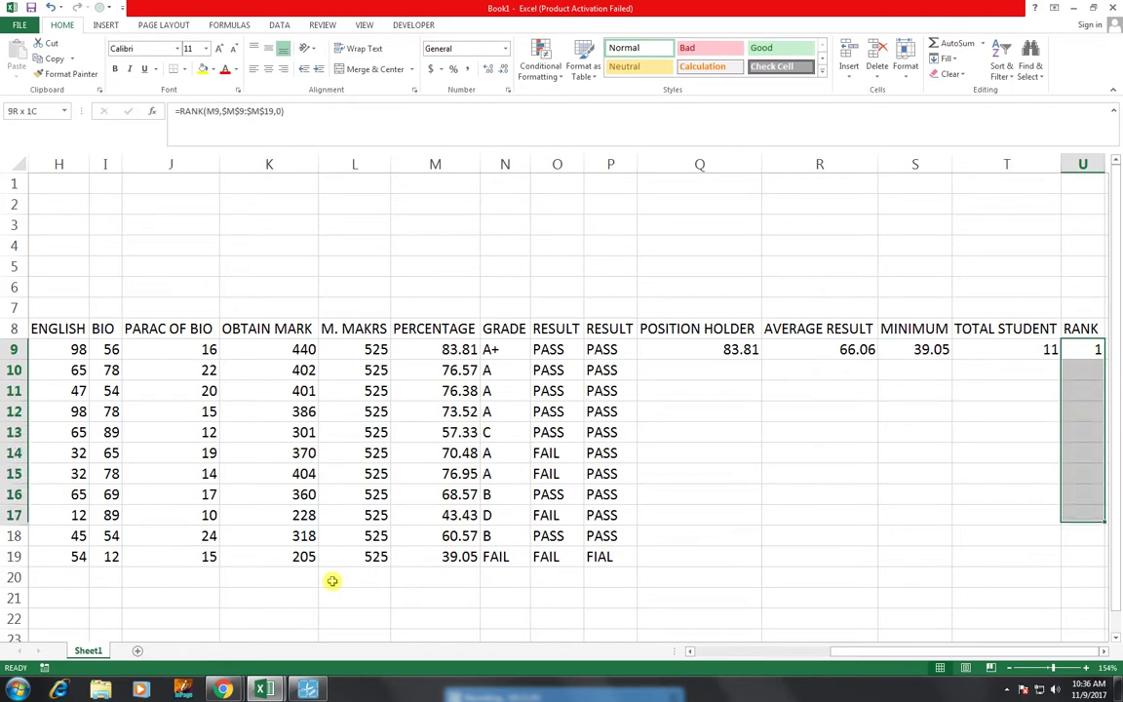
{"action": "key", "text": "shift+Down"}
{"action": "key", "text": "shift+Down"}
{"action": "key", "text": "shift+Down"}
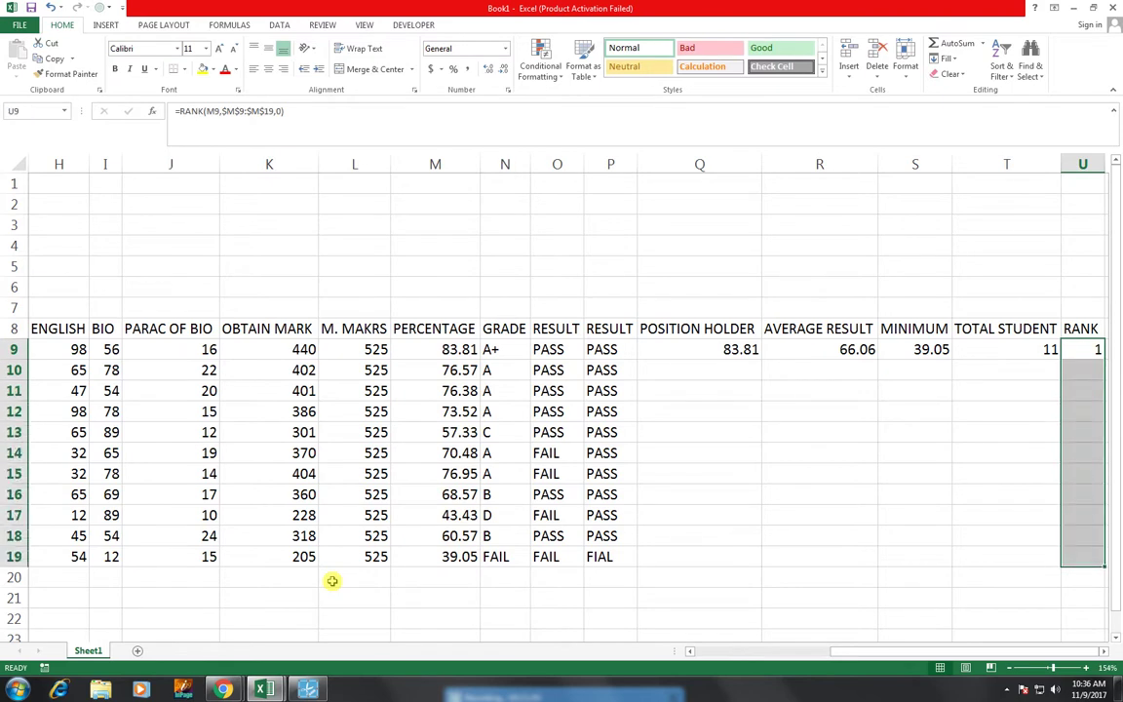
{"action": "key", "text": "ctrl+v"}
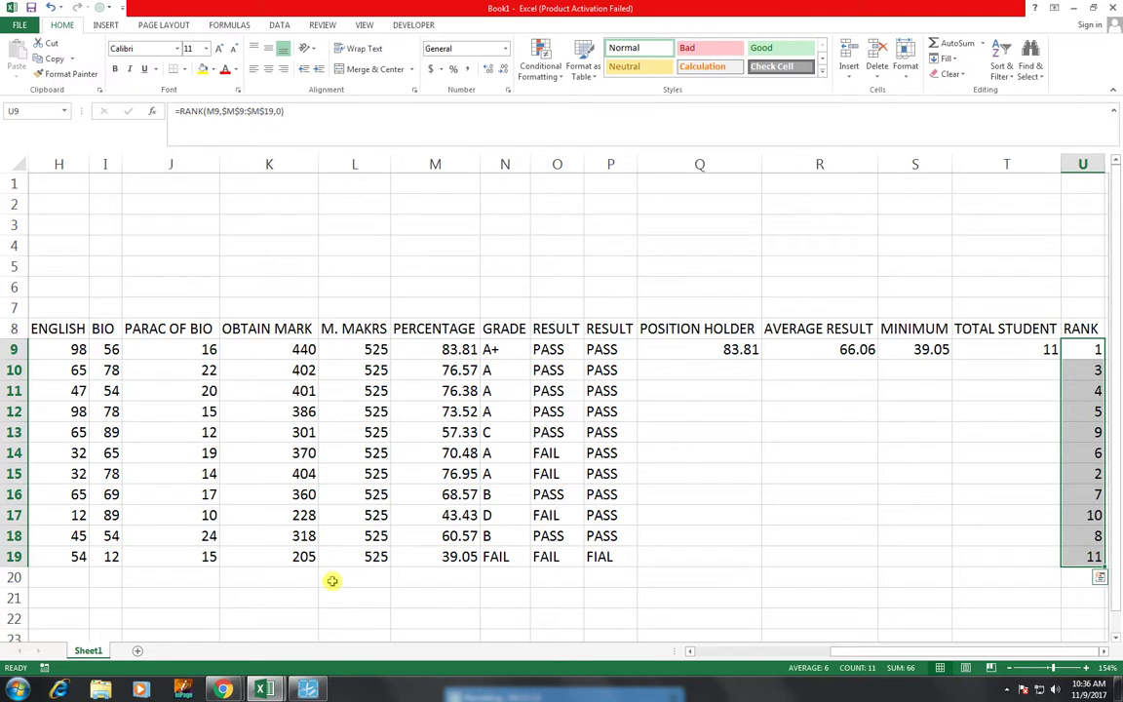
{"action": "key", "text": "Left"}
{"action": "key", "text": "Left"}
{"action": "key", "text": "Left"}
{"action": "key", "text": "Left"}
{"action": "key", "text": "Left"}
{"action": "key", "text": "Left"}
{"action": "key", "text": "Left"}
{"action": "key", "text": "Left"}
{"action": "key", "text": "Left"}
{"action": "key", "text": "Left"}
{"action": "key", "text": "Left"}
{"action": "key", "text": "Left"}
{"action": "key", "text": "Left"}
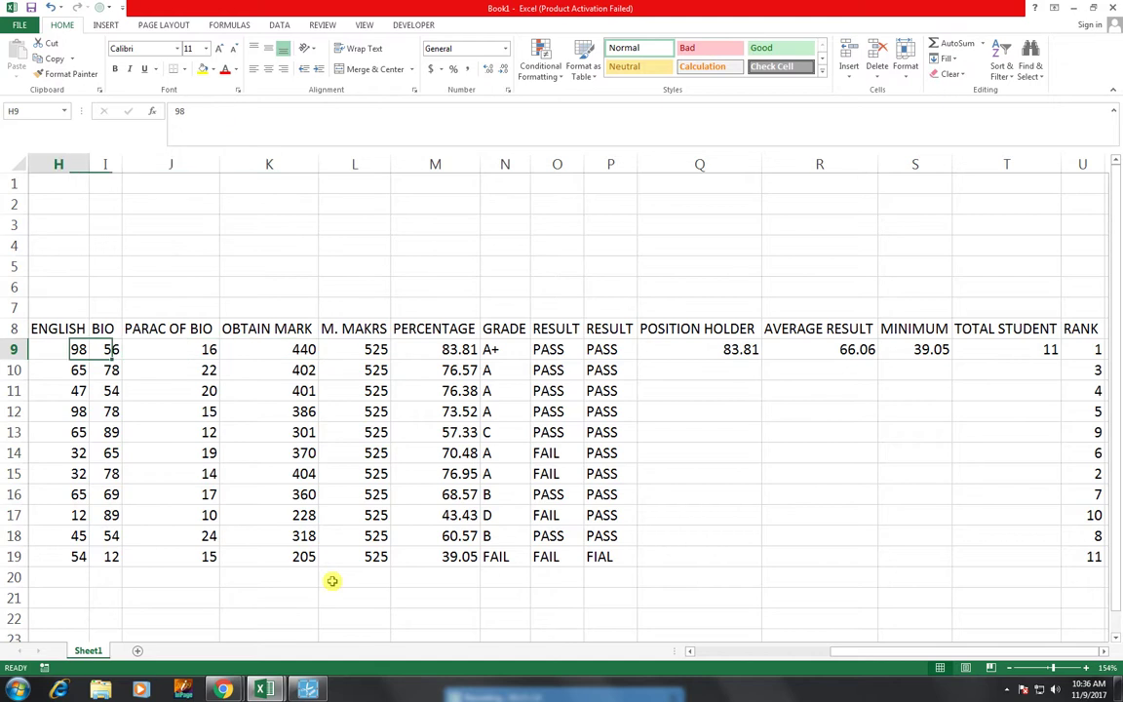
{"action": "key", "text": "Left"}
{"action": "key", "text": "Left"}
{"action": "key", "text": "Left"}
{"action": "key", "text": "Left"}
{"action": "key", "text": "Left"}
{"action": "key", "text": "Left"}
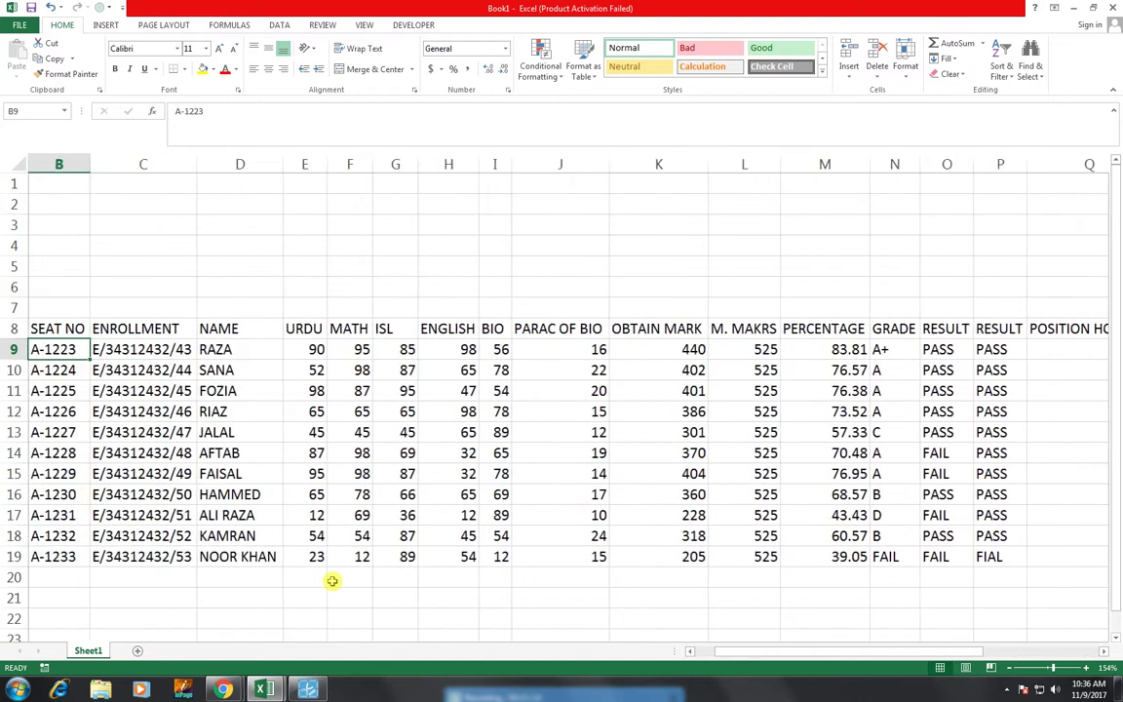
{"action": "key", "text": "Left"}
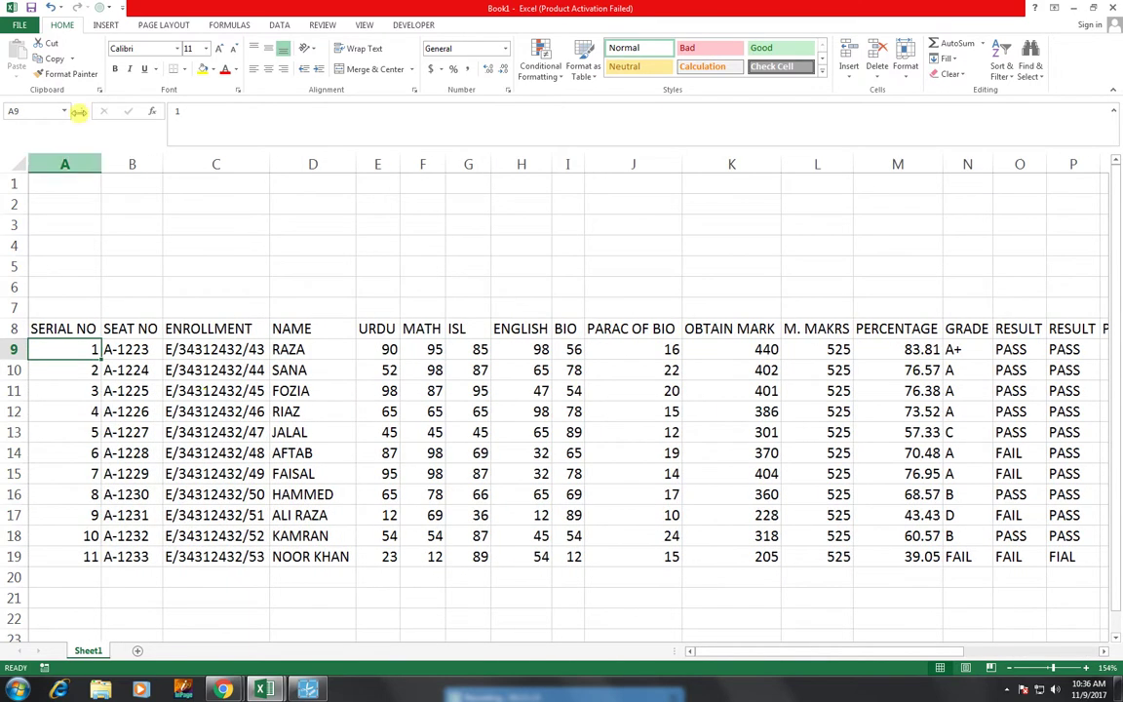
Step: Give table A8:U19 all cell borders and centre its contents
{"action": "left_click_drag", "start_coordinate": [63, 321], "coordinate": [999, 562]}
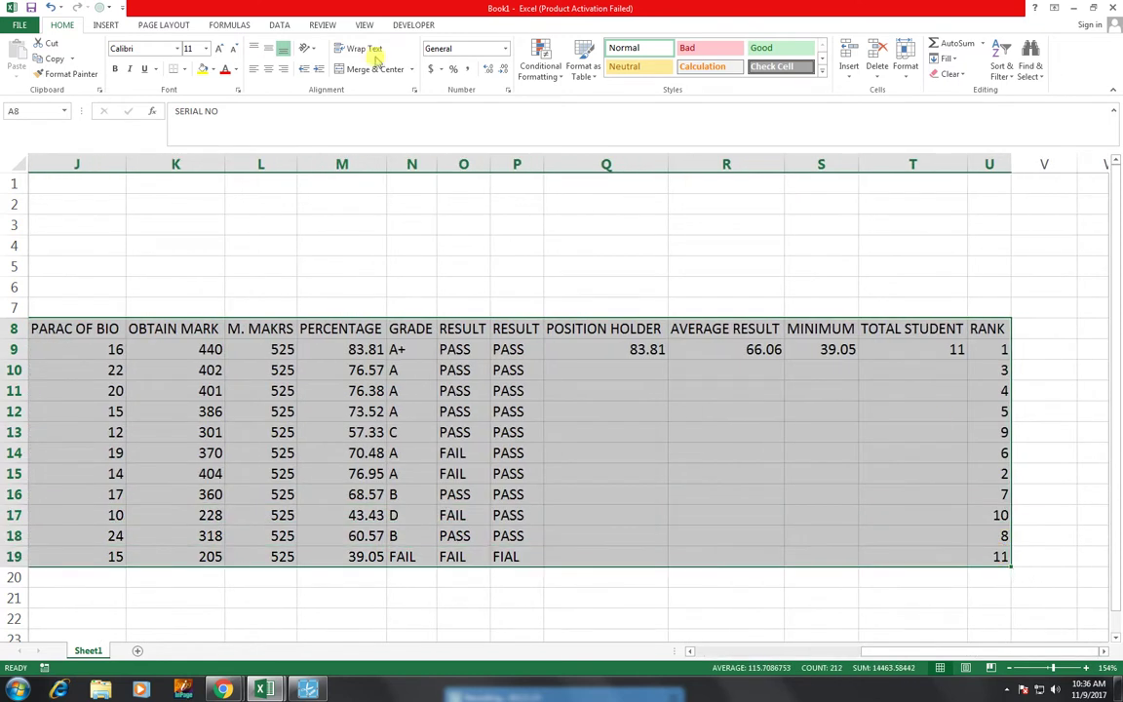
{"action": "left_click", "coordinate": [185, 70]}
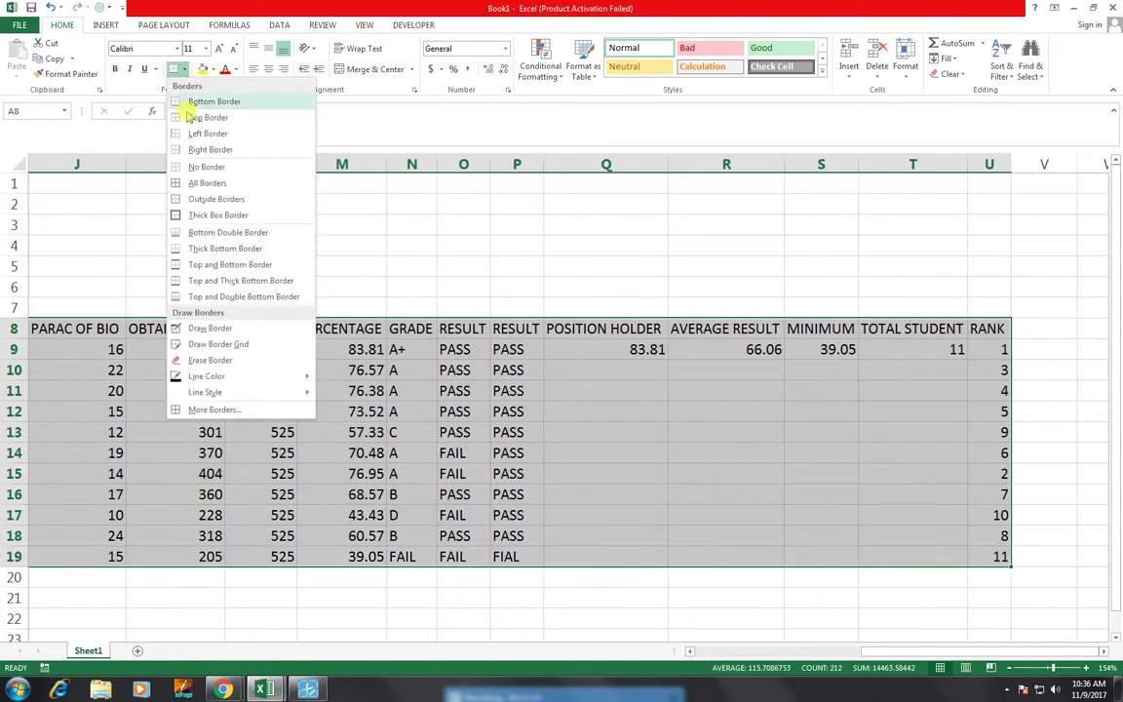
{"action": "left_click", "coordinate": [193, 180]}
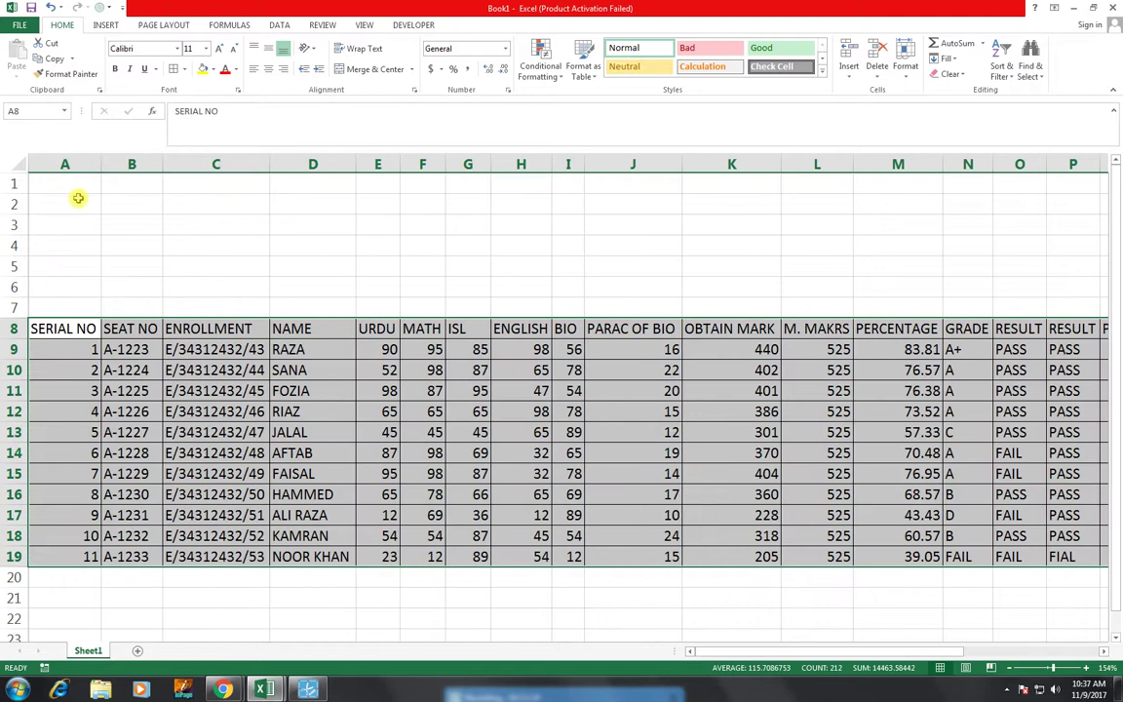
{"action": "left_click", "coordinate": [268, 67]}
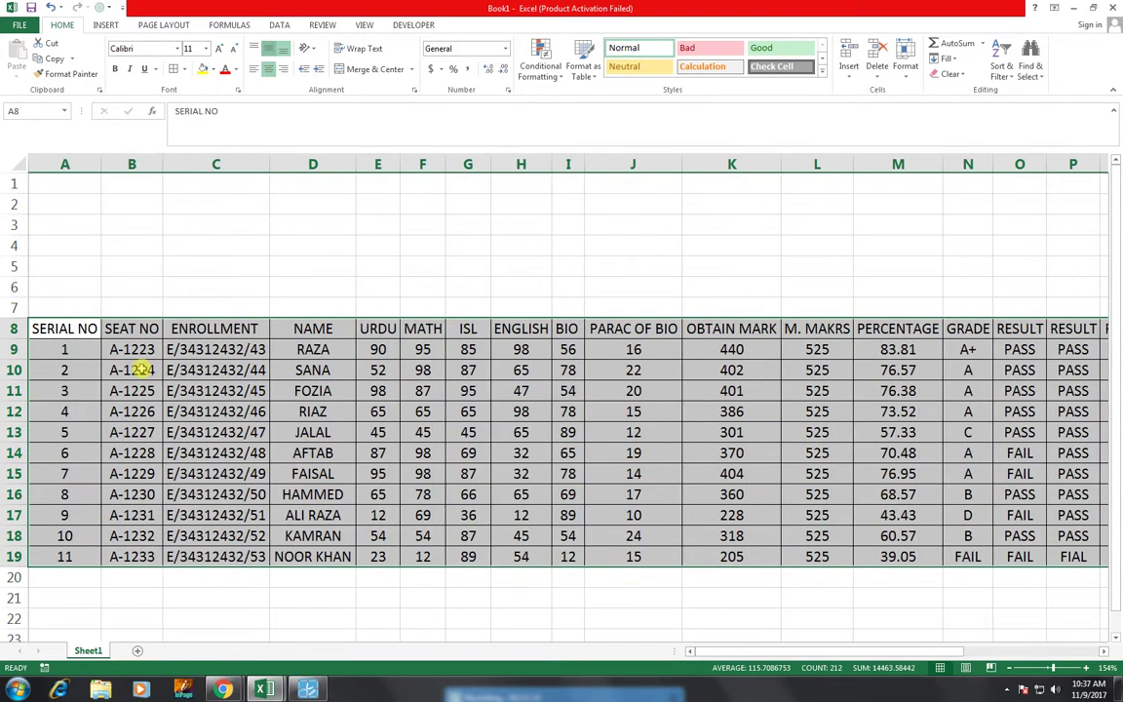
Step: Format header row A8:U8 with black fill and bold yellow text
{"action": "left_click_drag", "start_coordinate": [64, 329], "coordinate": [892, 334]}
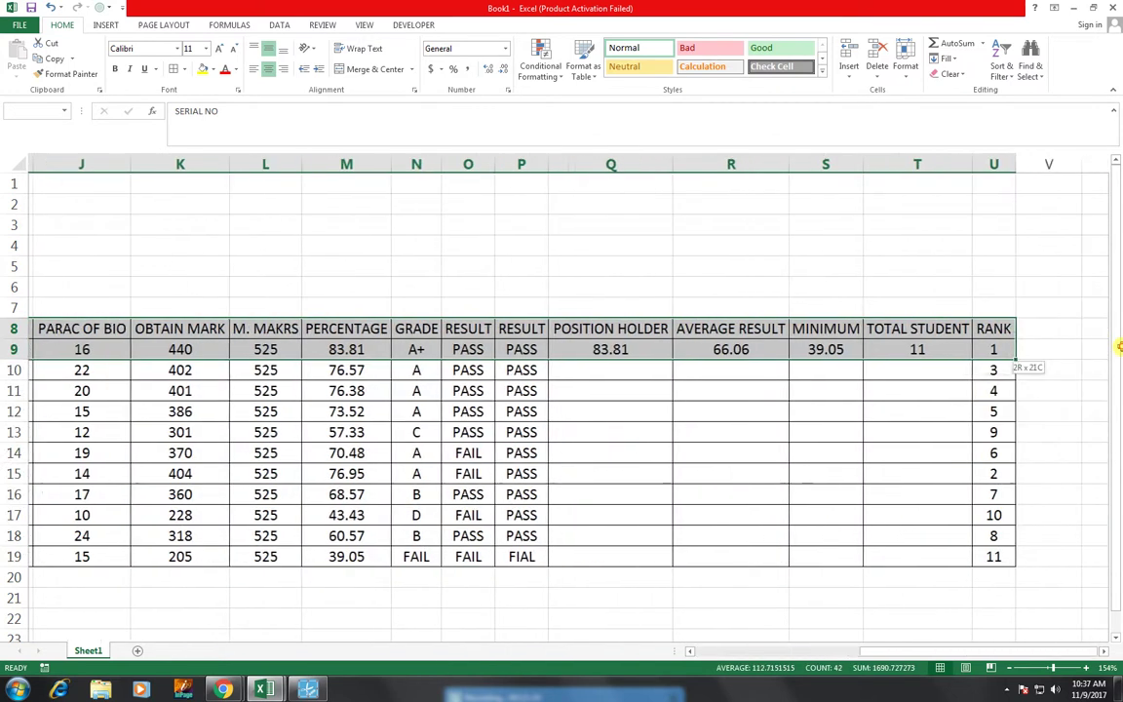
{"action": "left_click", "coordinate": [210, 70]}
{"action": "left_click", "coordinate": [223, 96]}
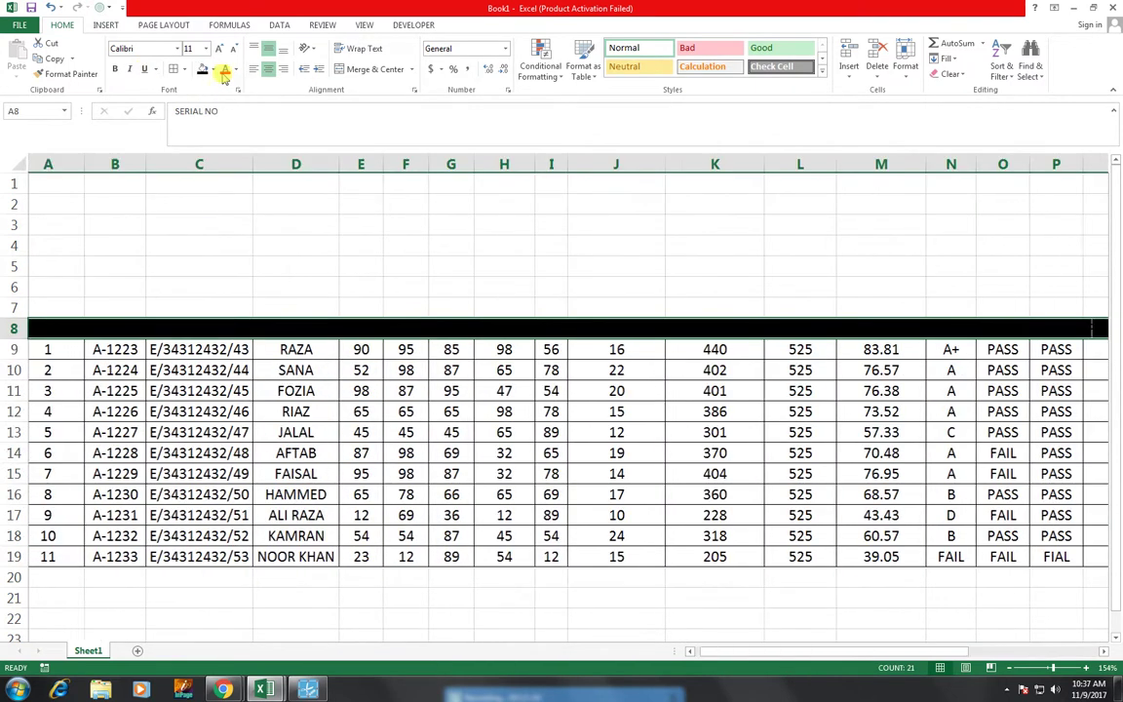
{"action": "left_click", "coordinate": [235, 69]}
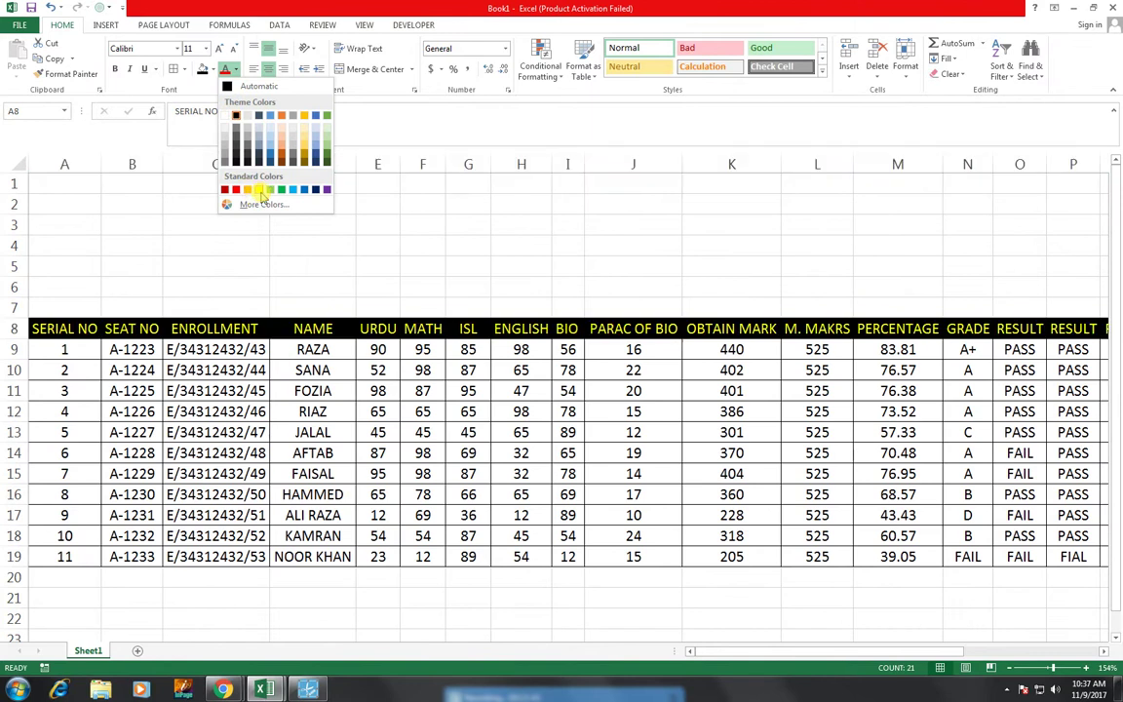
{"action": "left_click", "coordinate": [234, 179]}
{"action": "left_click", "coordinate": [114, 69]}
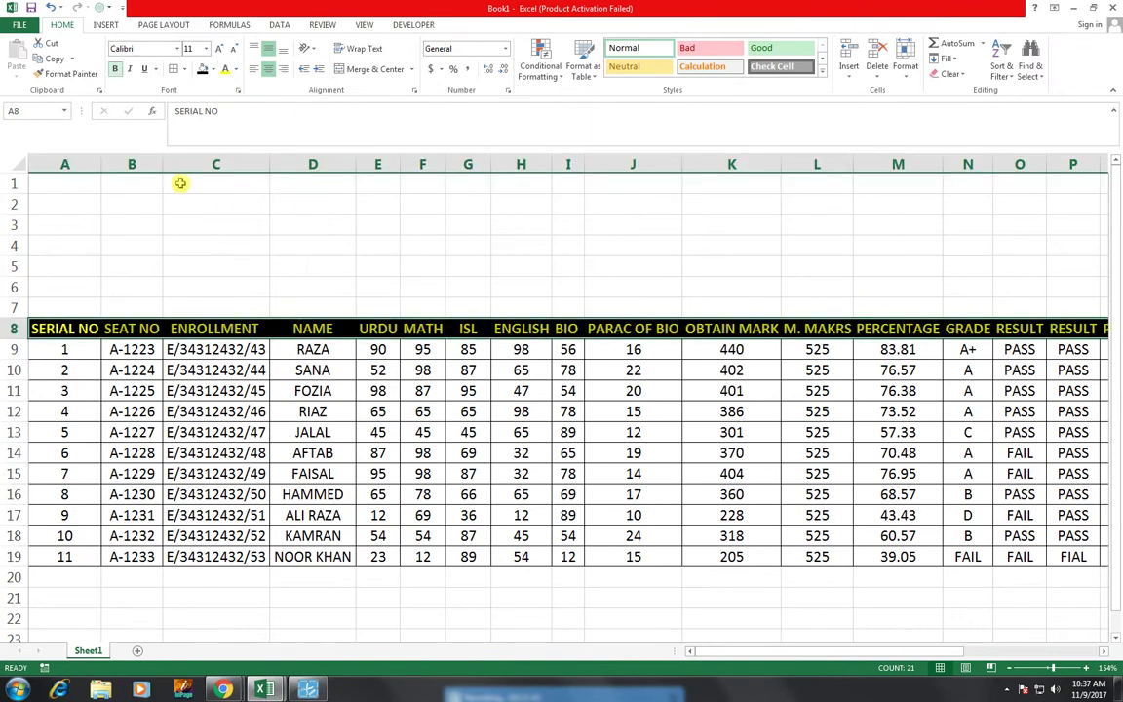
{"action": "left_click_drag", "start_coordinate": [62, 203], "coordinate": [1057, 288]}
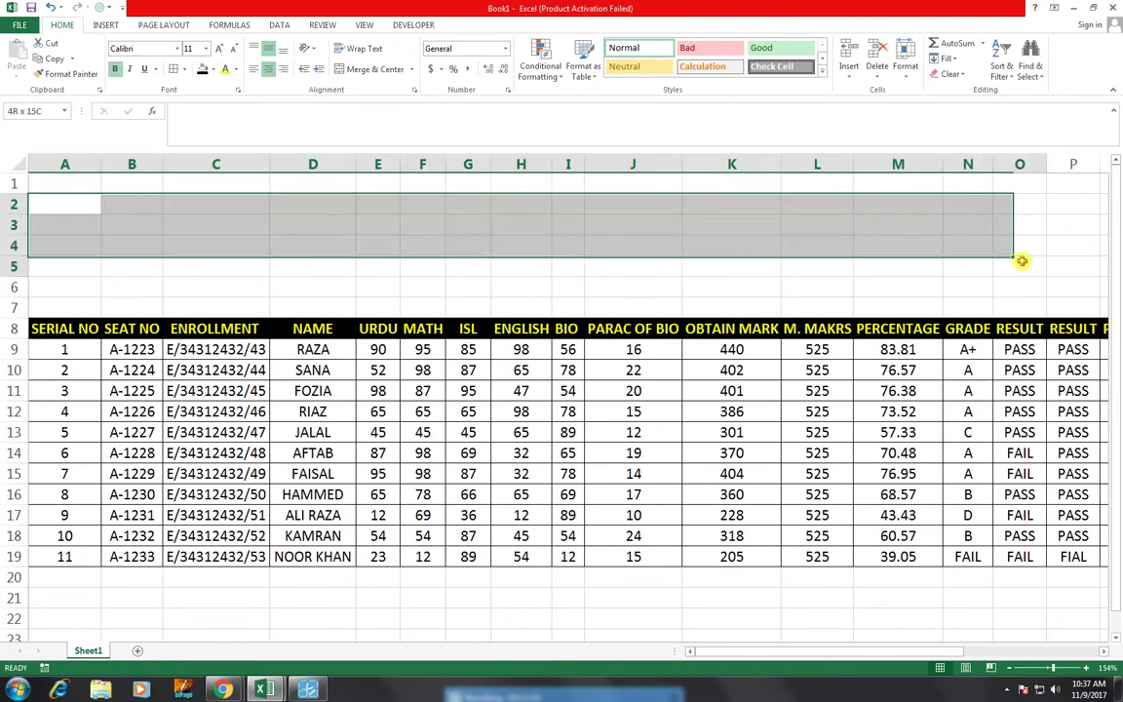
Step: Merge rows 2–6 into one banner cell and type ABC GRAMMAR SCHOOL RESULT SHEET
{"action": "left_click", "coordinate": [369, 70]}
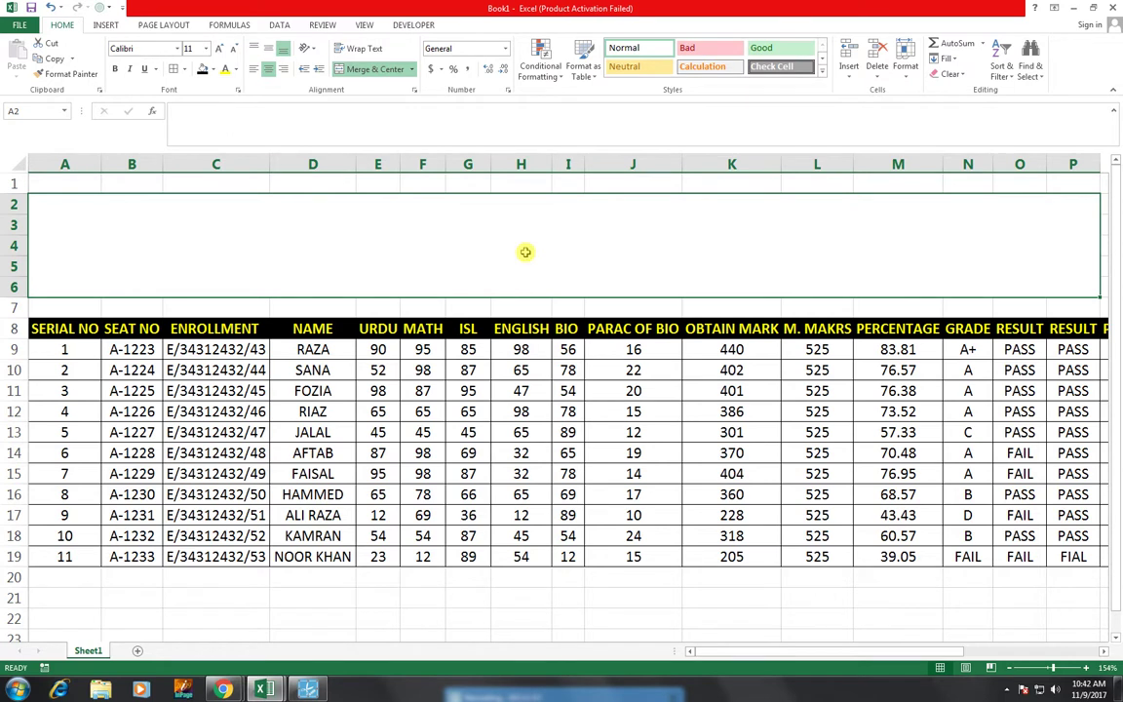
{"action": "type", "text": "ABC GRAMMAR SCHOLL"}
{"action": "key", "text": "BackSpace"}
{"action": "key", "text": "BackSpace"}
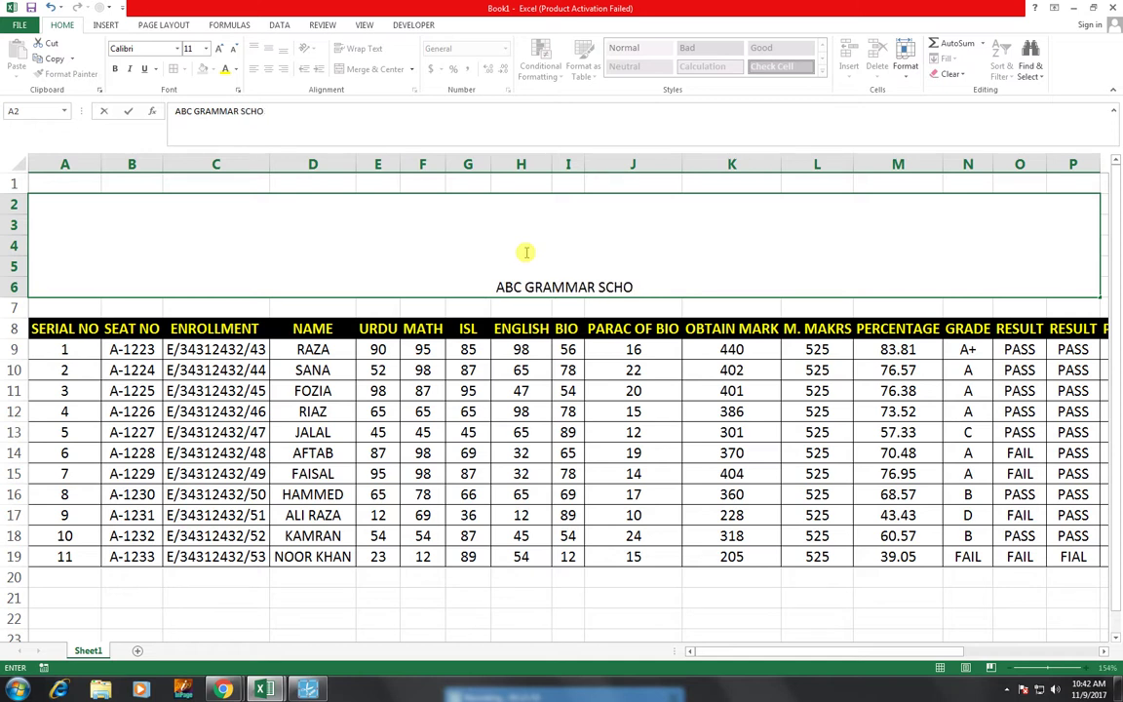
{"action": "type", "text": "OL"}
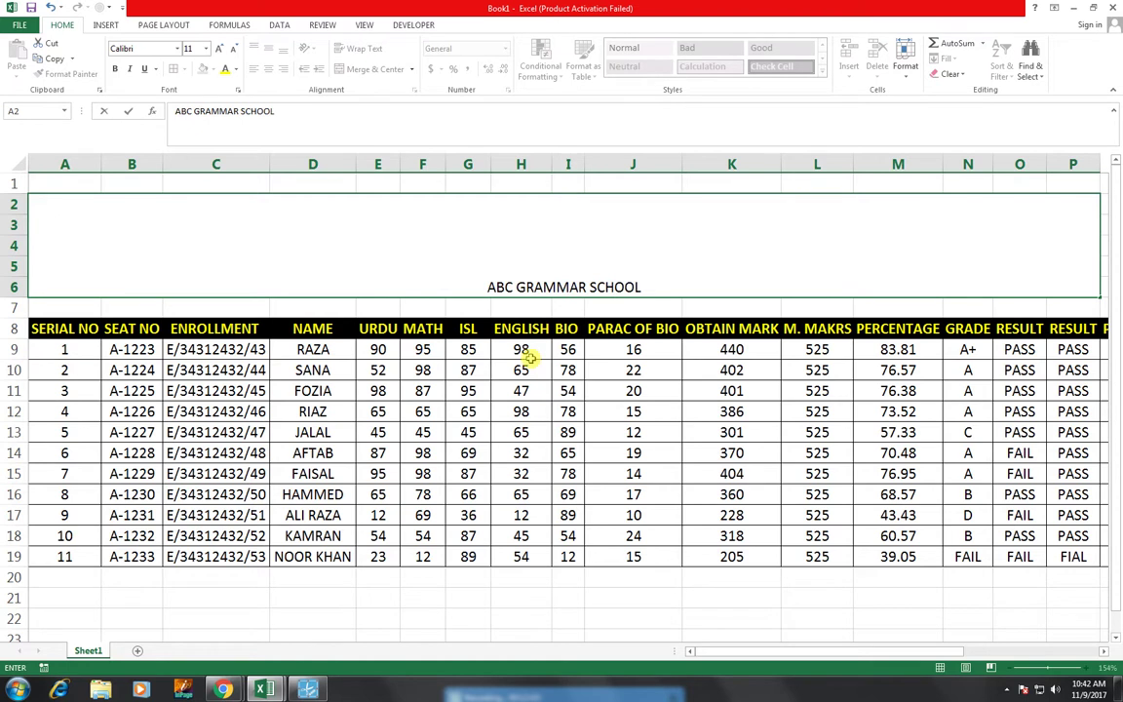
{"action": "type", "text": " RE"}
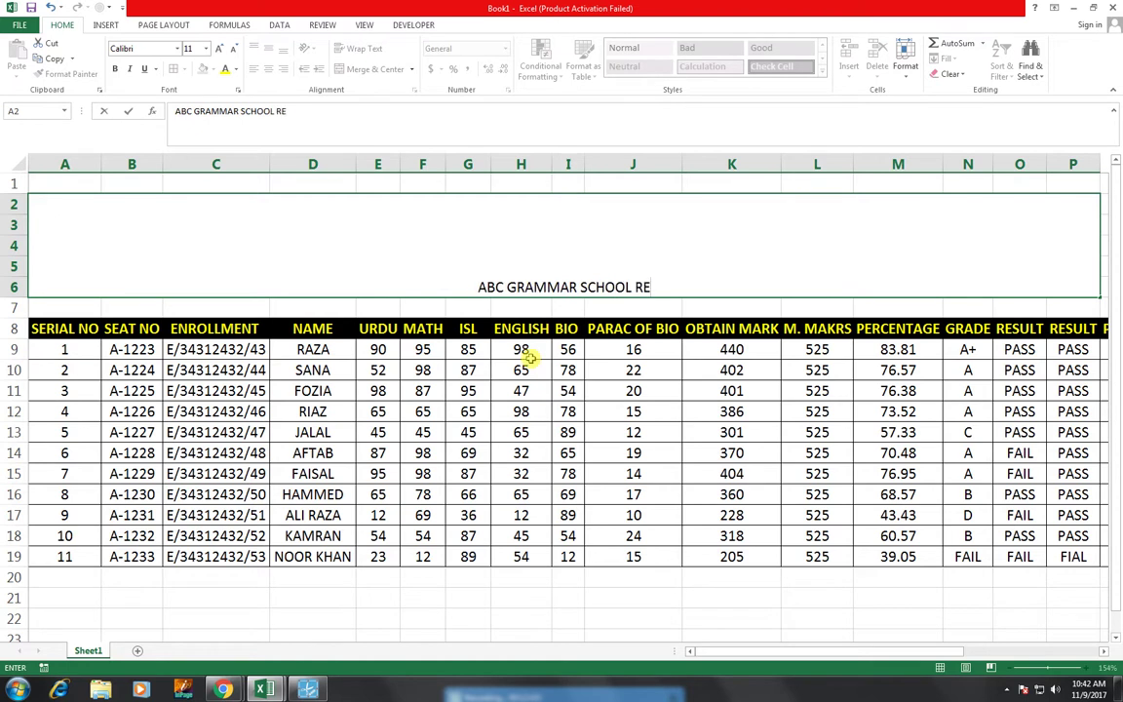
{"action": "type", "text": "SULT SHEET"}
{"action": "left_click", "coordinate": [514, 368]}
Step: Middle-align the banner heading at 48 pt, white text on dark blue fill
{"action": "left_click", "coordinate": [507, 272]}
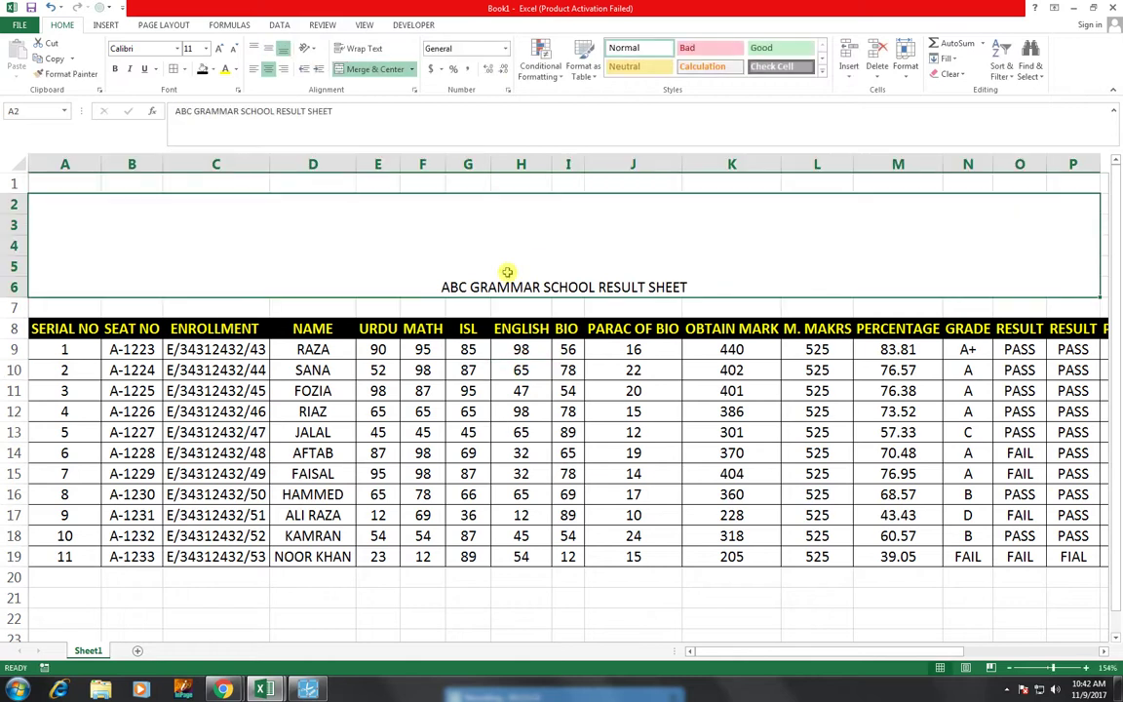
{"action": "left_click", "coordinate": [269, 53]}
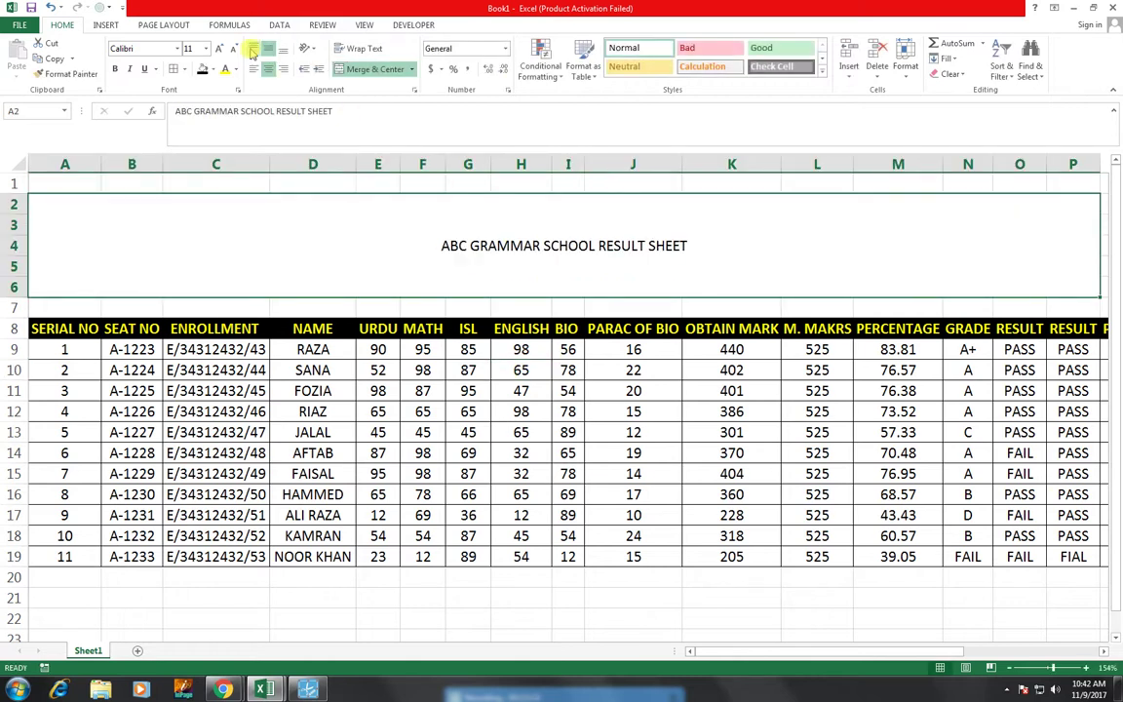
{"action": "left_click", "coordinate": [223, 50]}
{"action": "left_click", "coordinate": [223, 50]}
{"action": "left_click", "coordinate": [223, 50]}
{"action": "left_click", "coordinate": [223, 50]}
{"action": "left_click", "coordinate": [223, 50]}
{"action": "left_click", "coordinate": [223, 49]}
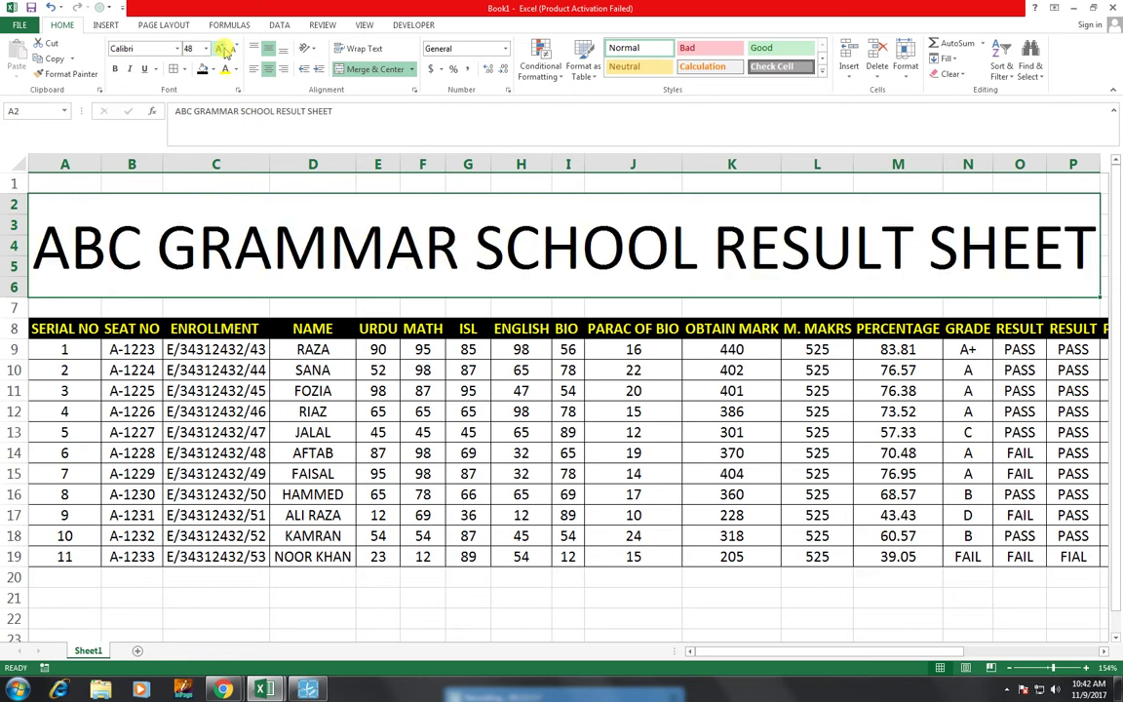
{"action": "left_click", "coordinate": [213, 71]}
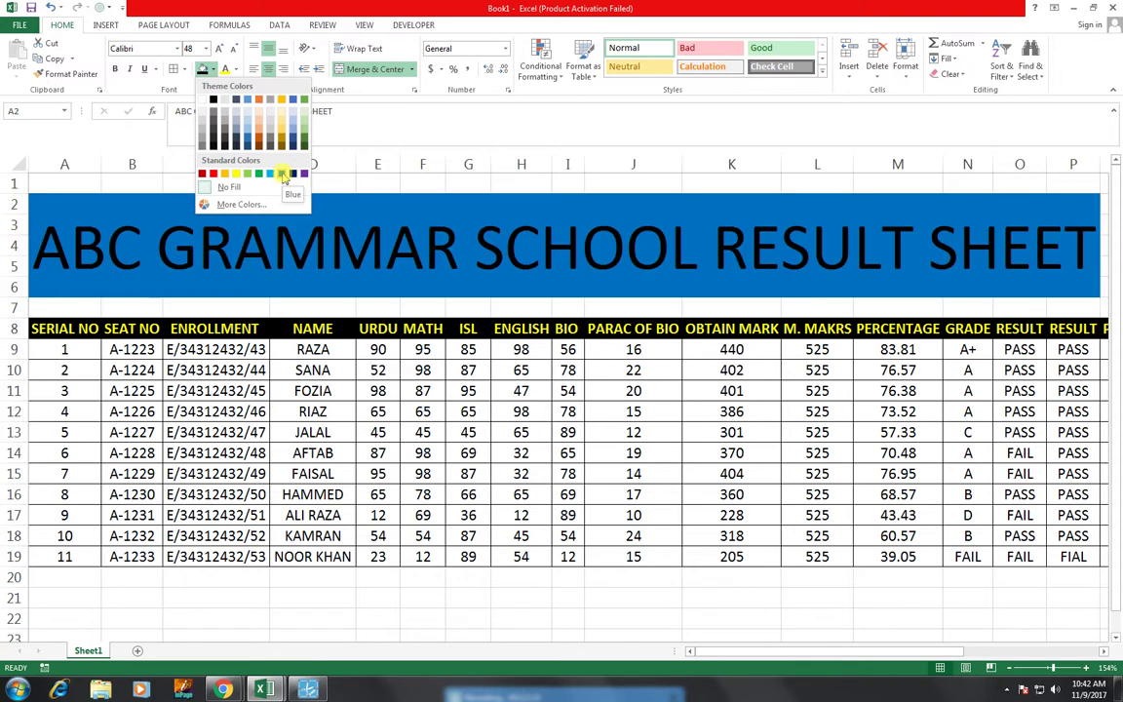
{"action": "left_click", "coordinate": [291, 176]}
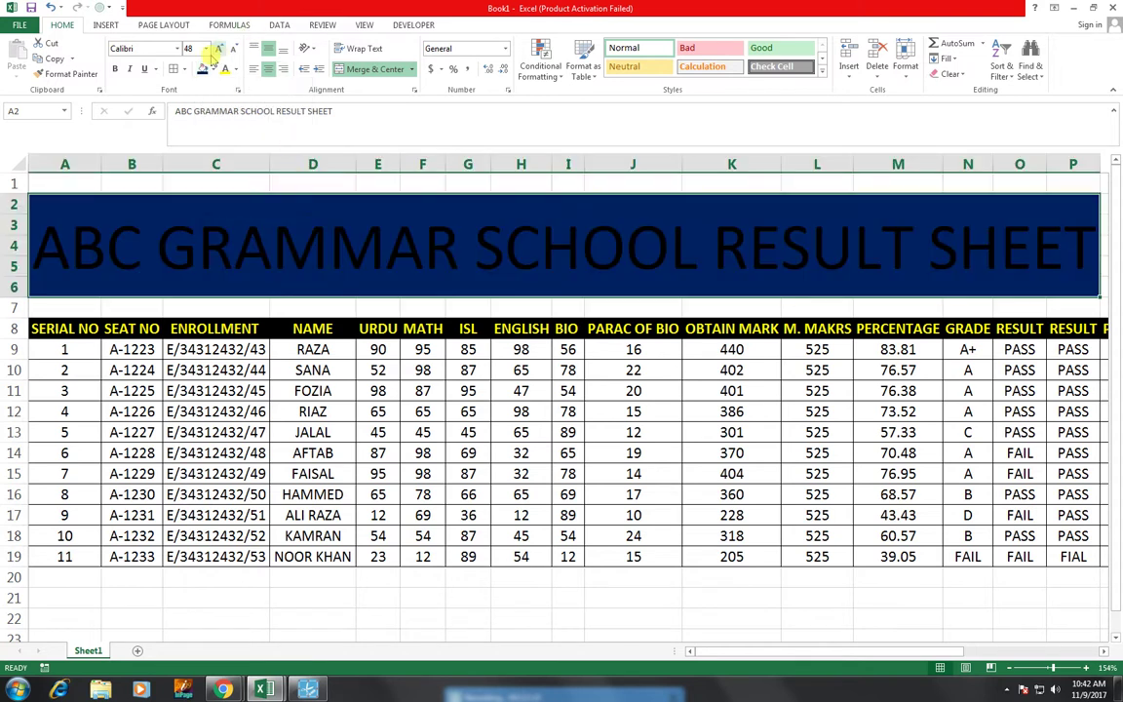
{"action": "left_click", "coordinate": [235, 69]}
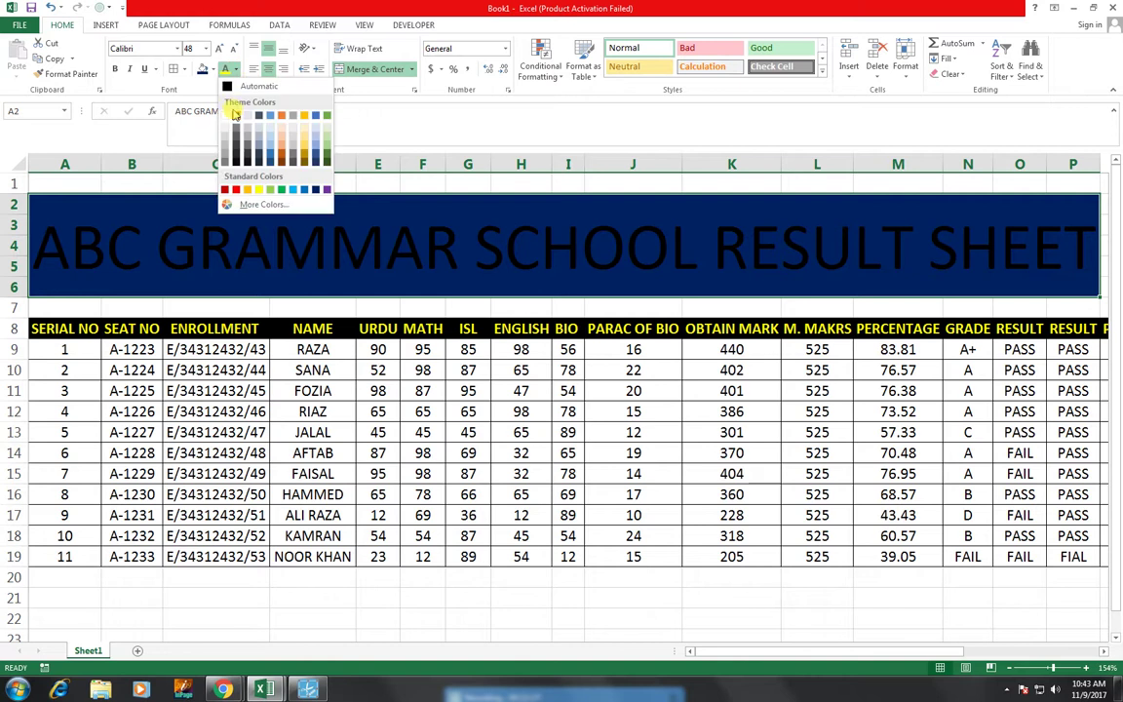
{"action": "left_click", "coordinate": [227, 115]}
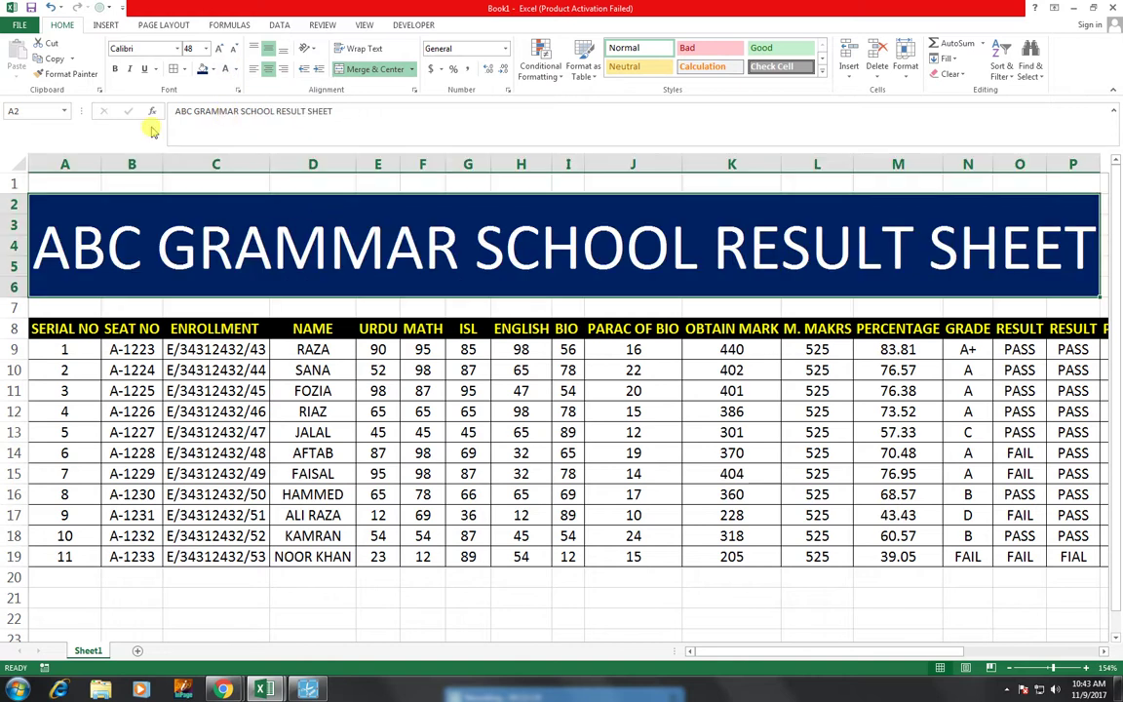
Step: Shorten the heading to ABC GRAMMAR SCHOOL in bold 48 pt Arial Narrow
{"action": "double_click", "coordinate": [723, 270]}
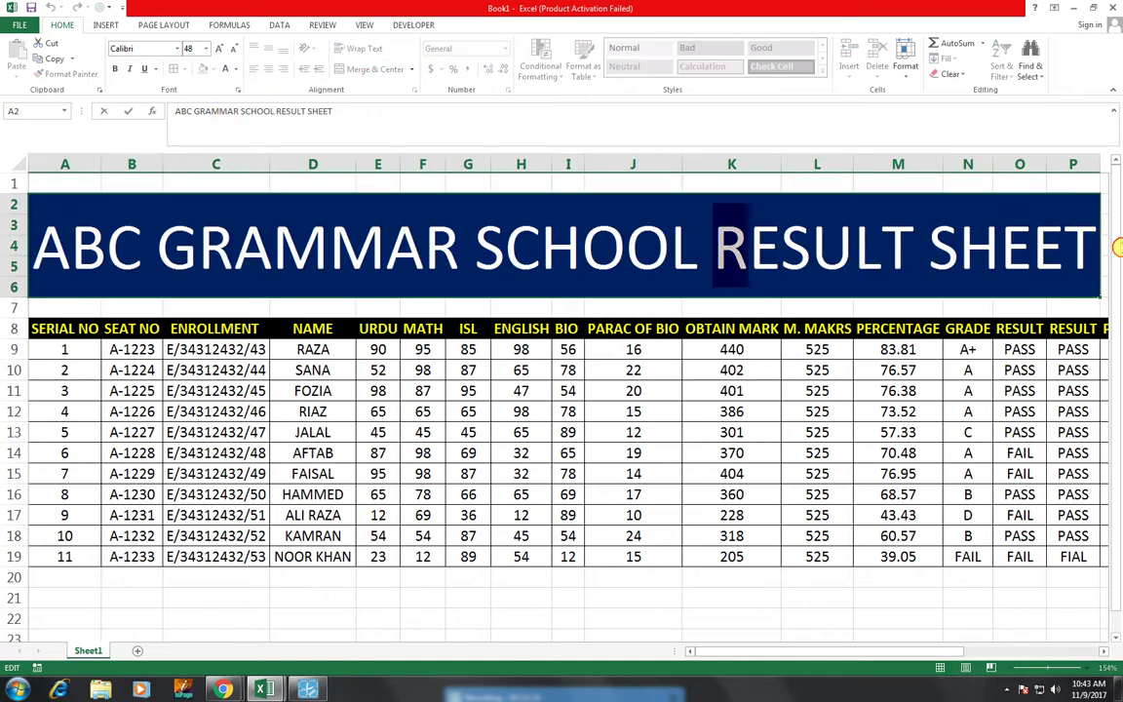
{"action": "left_click_drag", "start_coordinate": [717, 248], "coordinate": [987, 300]}
{"action": "key", "text": "BackSpace"}
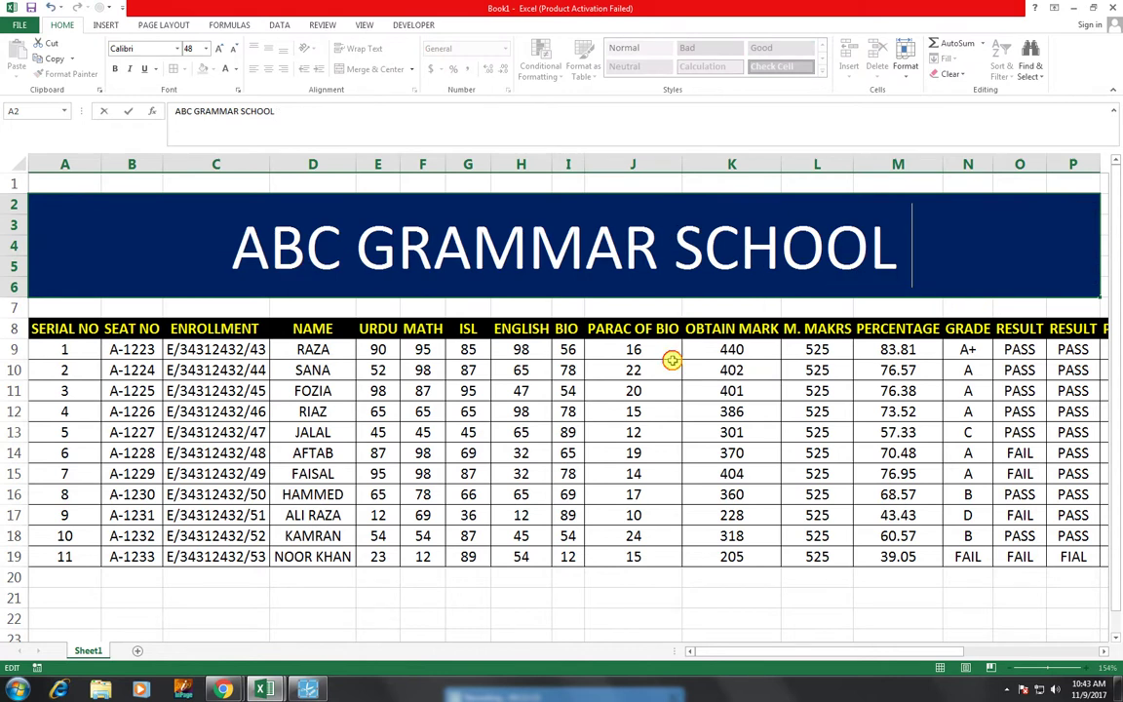
{"action": "left_click", "coordinate": [536, 231]}
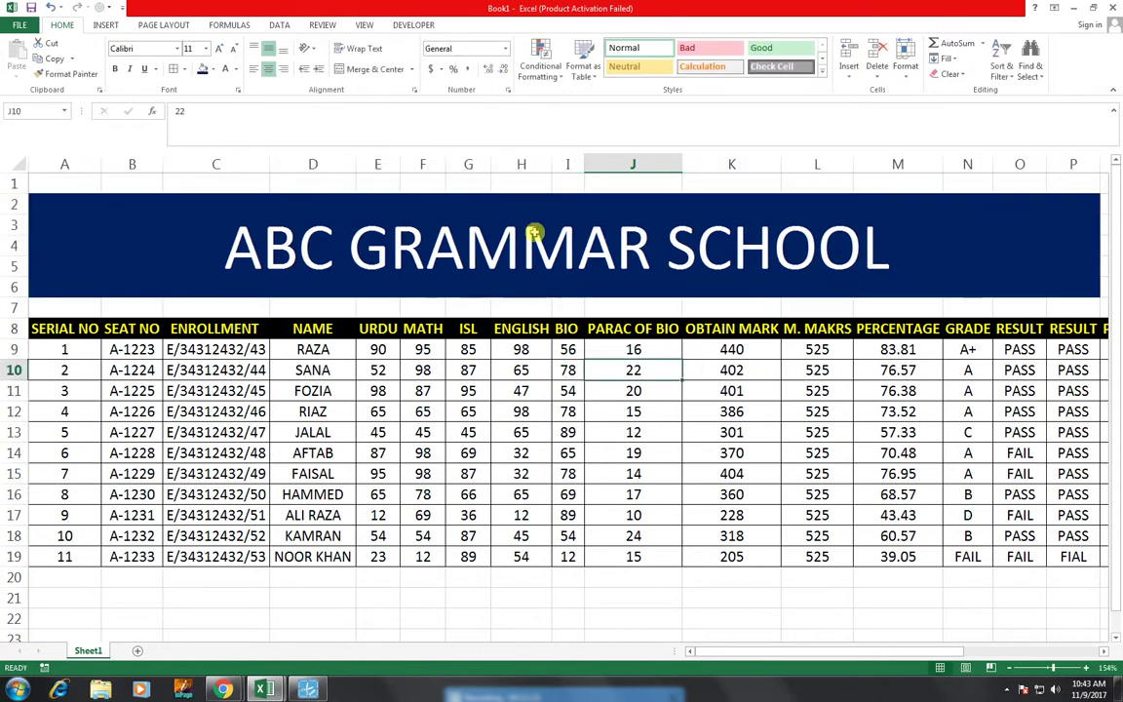
{"action": "left_click", "coordinate": [220, 49]}
{"action": "left_click", "coordinate": [176, 49]}
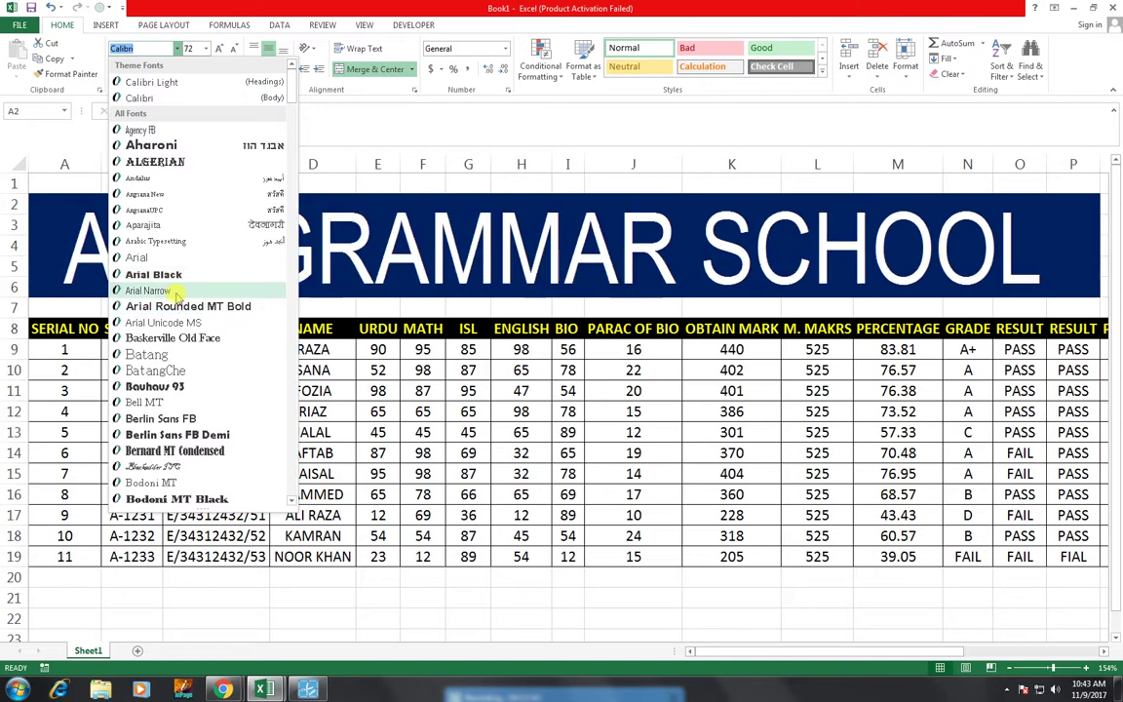
{"action": "left_click", "coordinate": [151, 290]}
{"action": "left_click", "coordinate": [233, 50]}
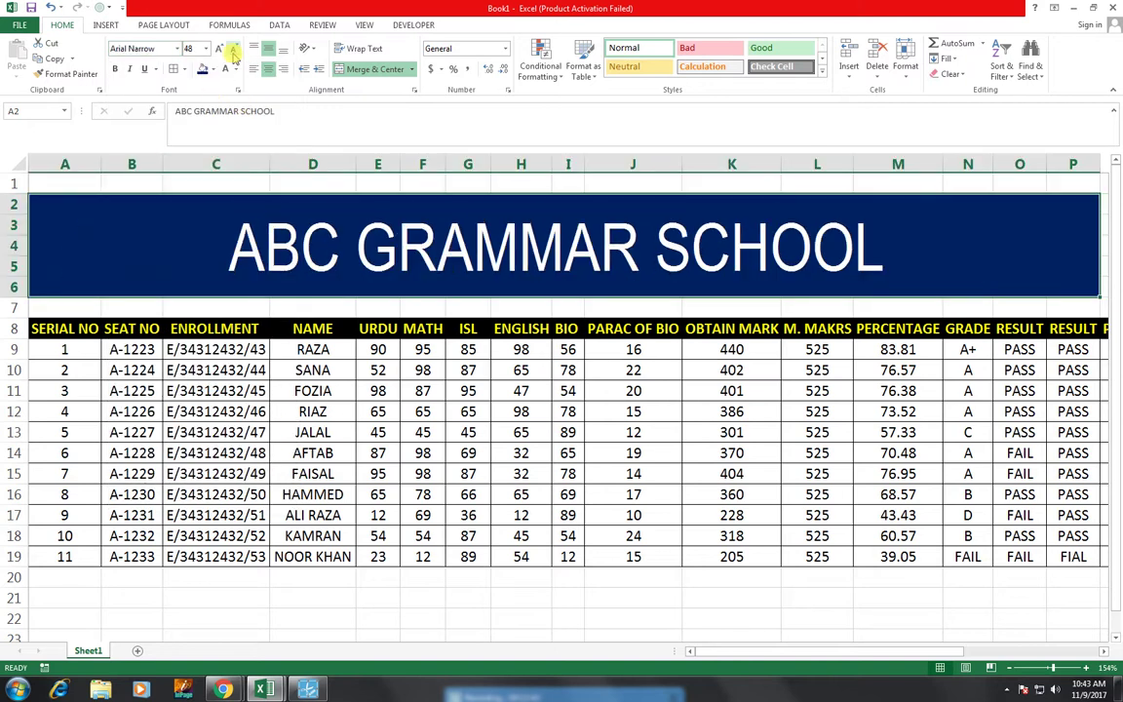
{"action": "left_click", "coordinate": [115, 69]}
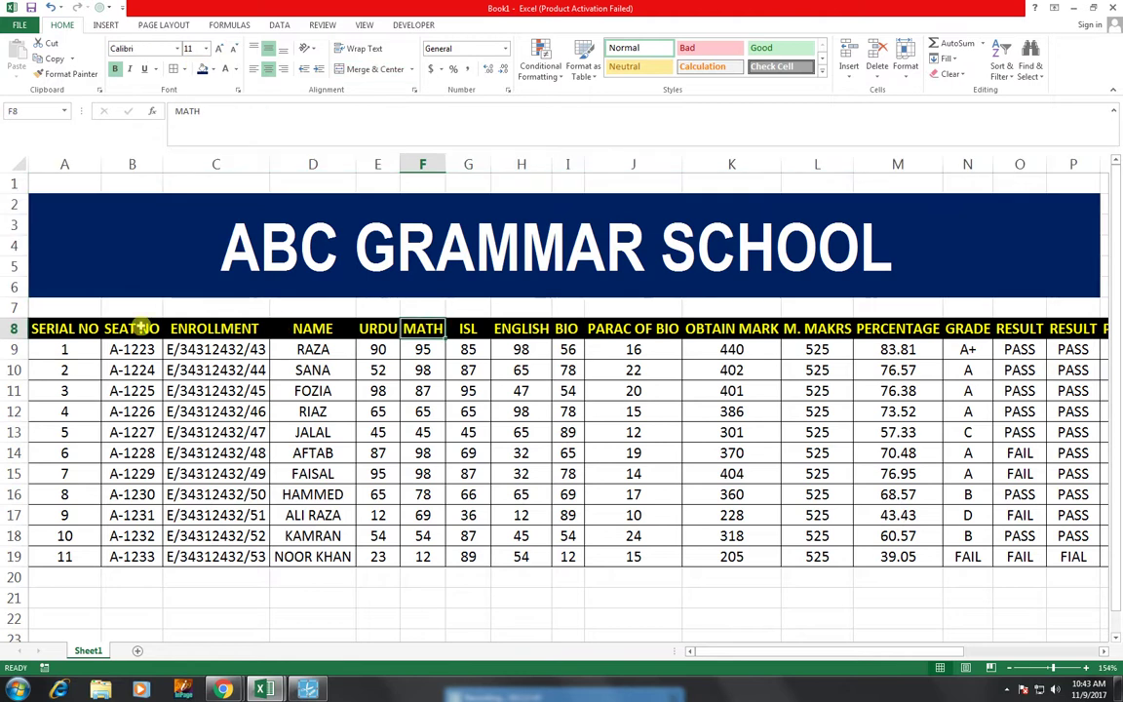
{"action": "left_click_drag", "start_coordinate": [78, 306], "coordinate": [1057, 302]}
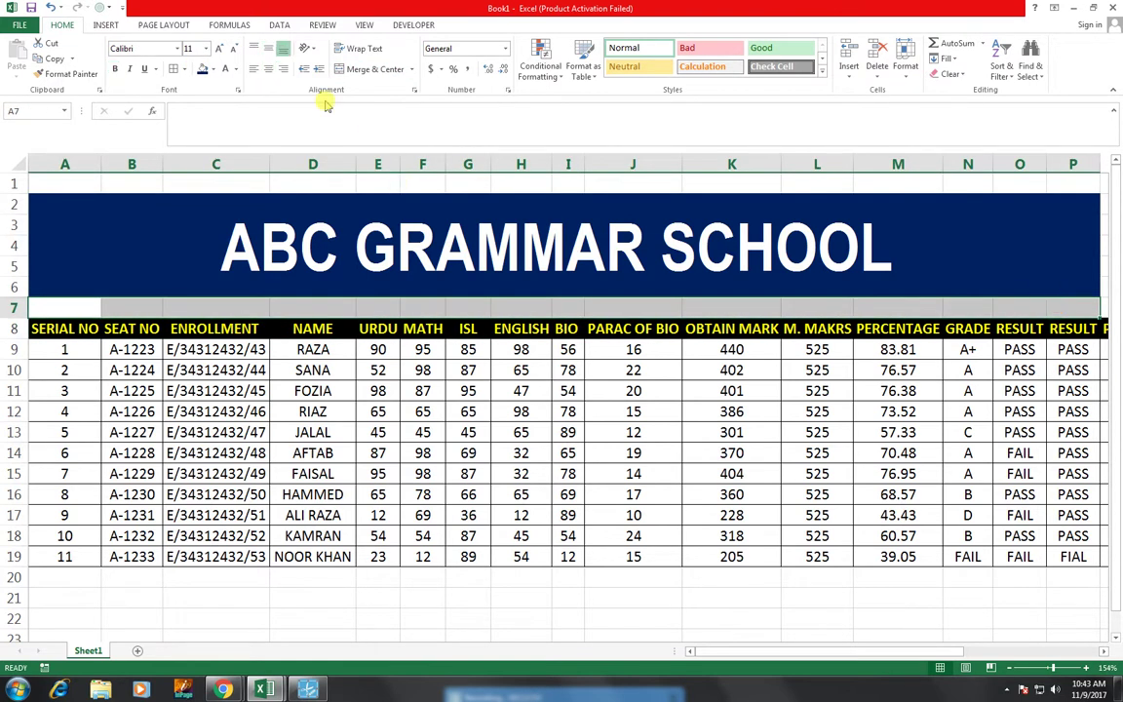
Step: Merge row 7 and enter subtitle RESULT SHEET 2018 with the school's address in parentheses
{"action": "left_click", "coordinate": [351, 73]}
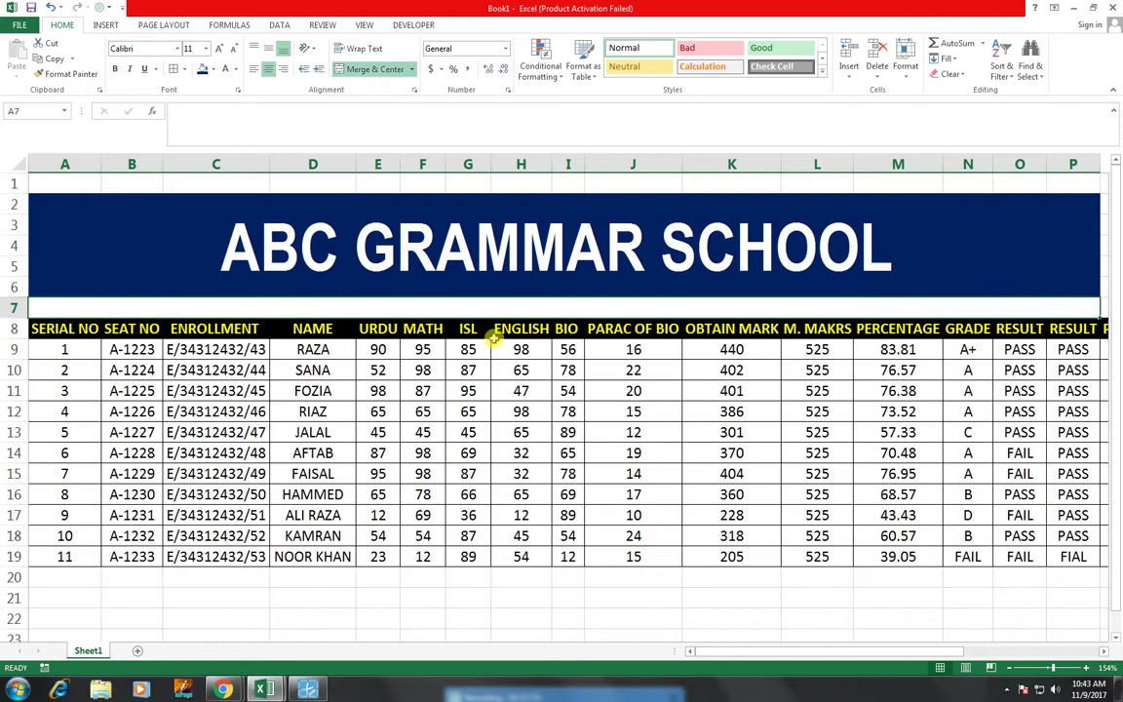
{"action": "type", "text": "RESULT SHEET 2018"}
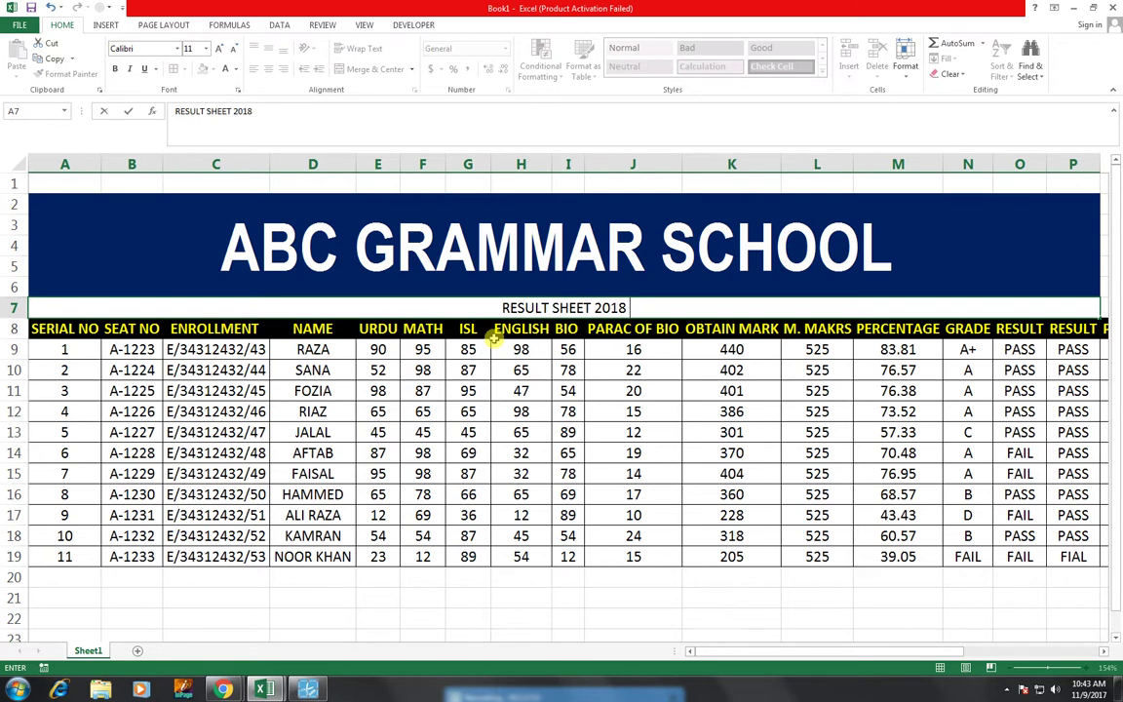
{"action": "type", "text": " (ADRESS KAREEMBAD"}
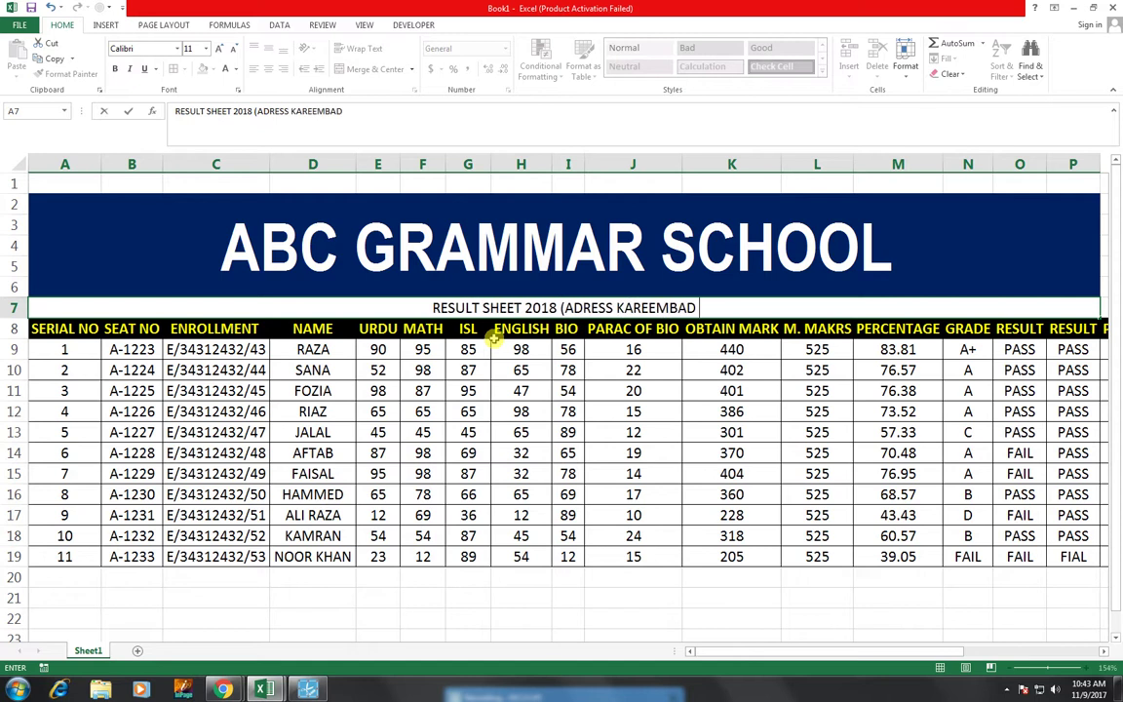
{"action": "type", "text": " KARACHI"}
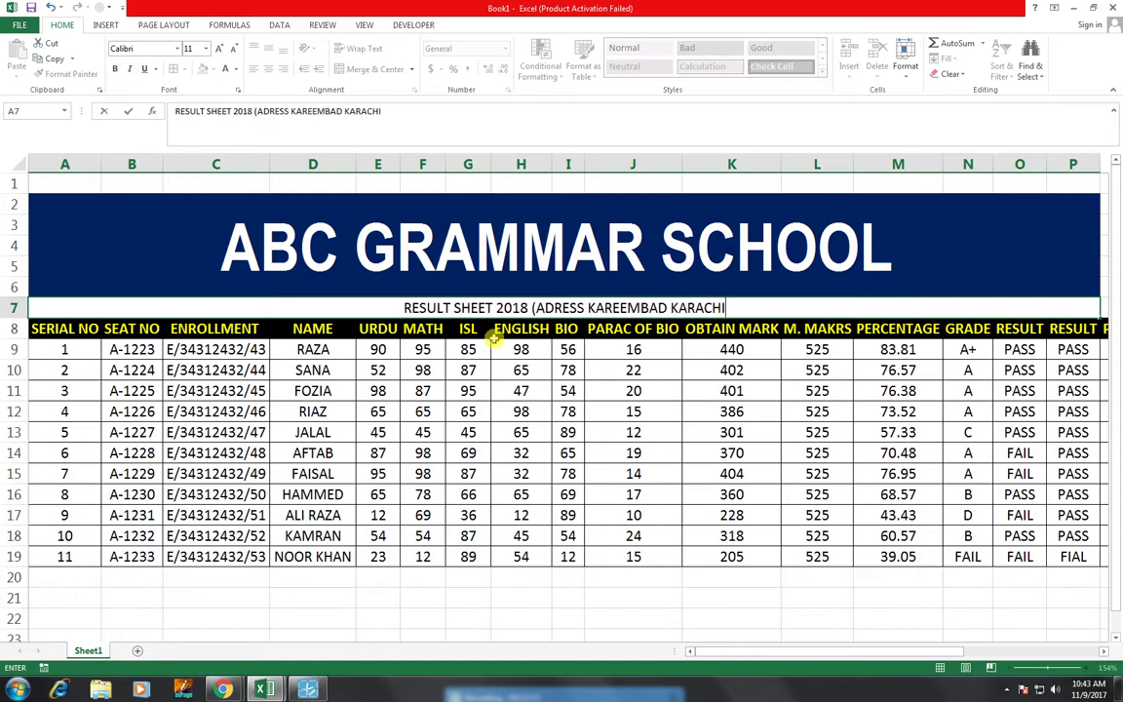
{"action": "type", "text": " F.B AREA _"}
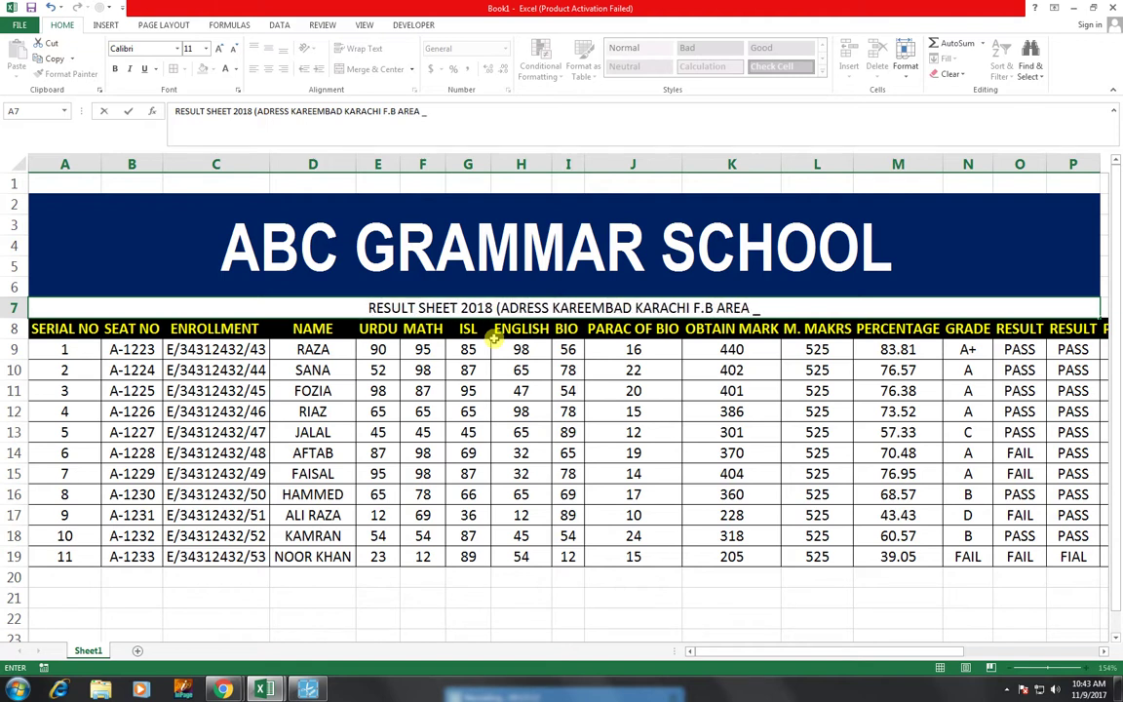
{"action": "key", "text": "BackSpace"}
{"action": "type", "text": ")"}
{"action": "left_click", "coordinate": [128, 111]}
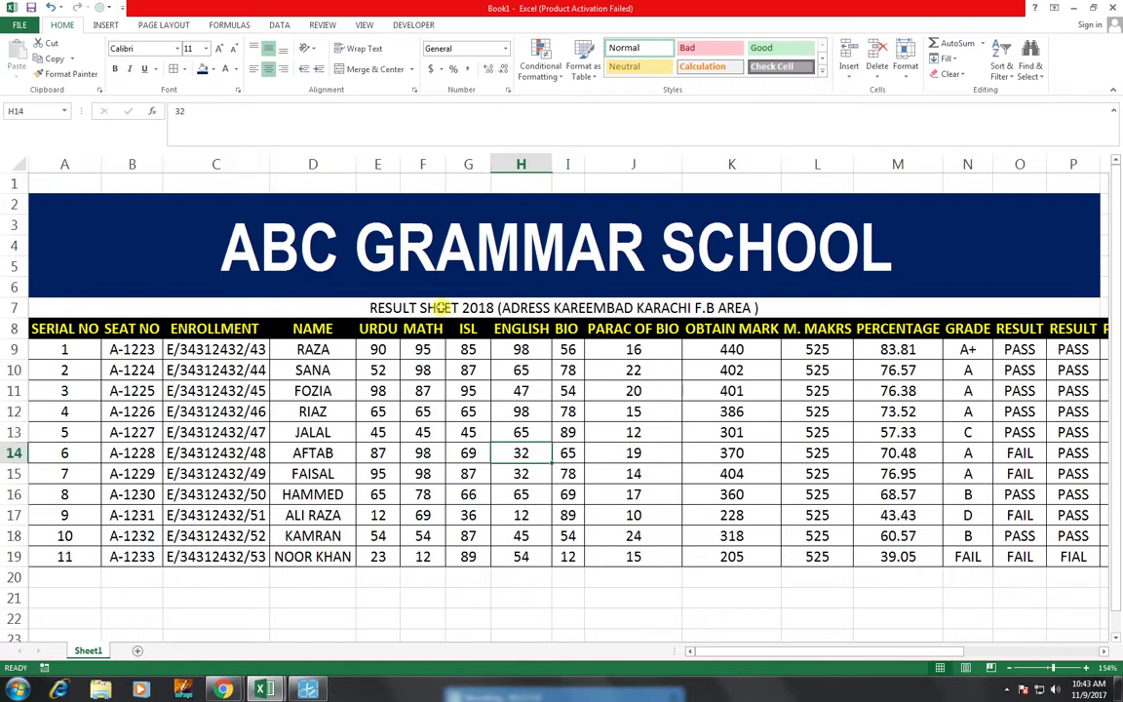
Step: Make the subtitle bold at 12 pt and enlarge the ABC GRAMMAR SCHOOL heading to 72 pt
{"action": "left_click", "coordinate": [221, 51]}
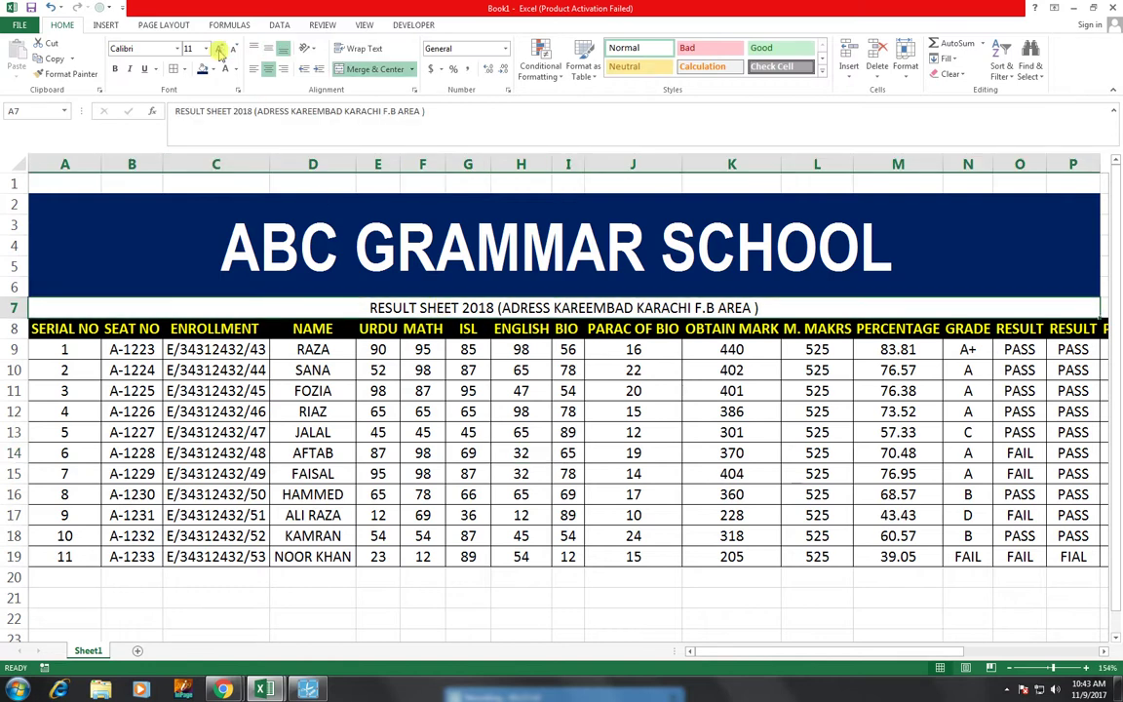
{"action": "left_click", "coordinate": [115, 70]}
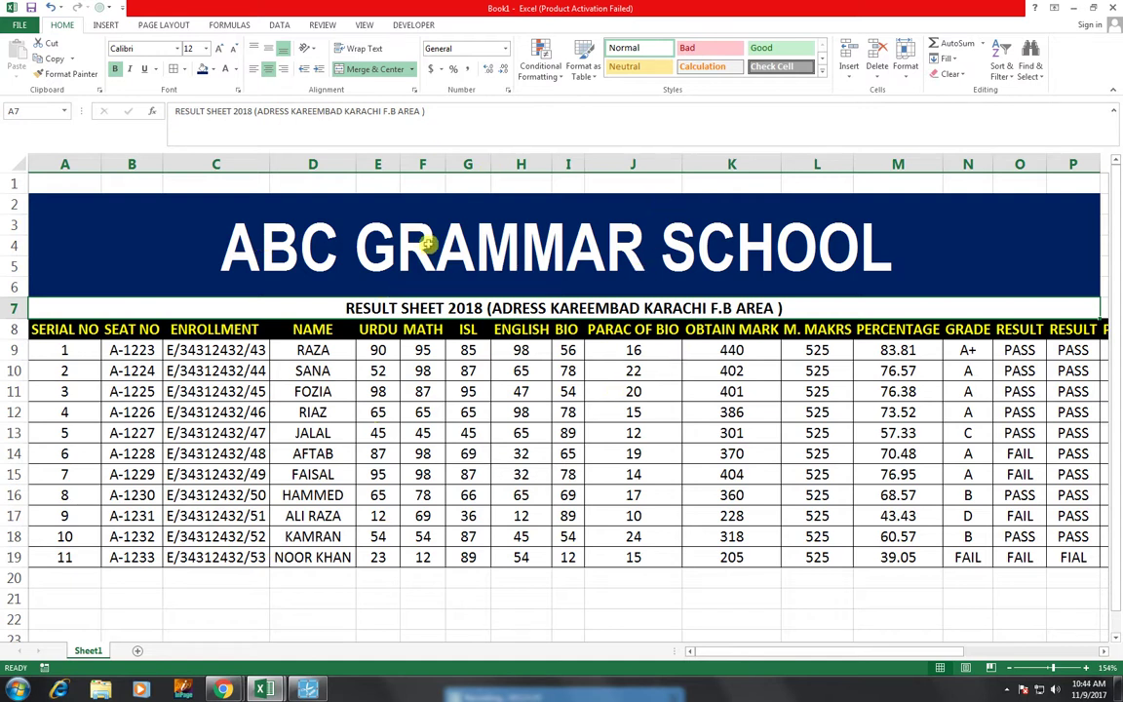
{"action": "left_click", "coordinate": [401, 241]}
{"action": "left_click", "coordinate": [218, 47]}
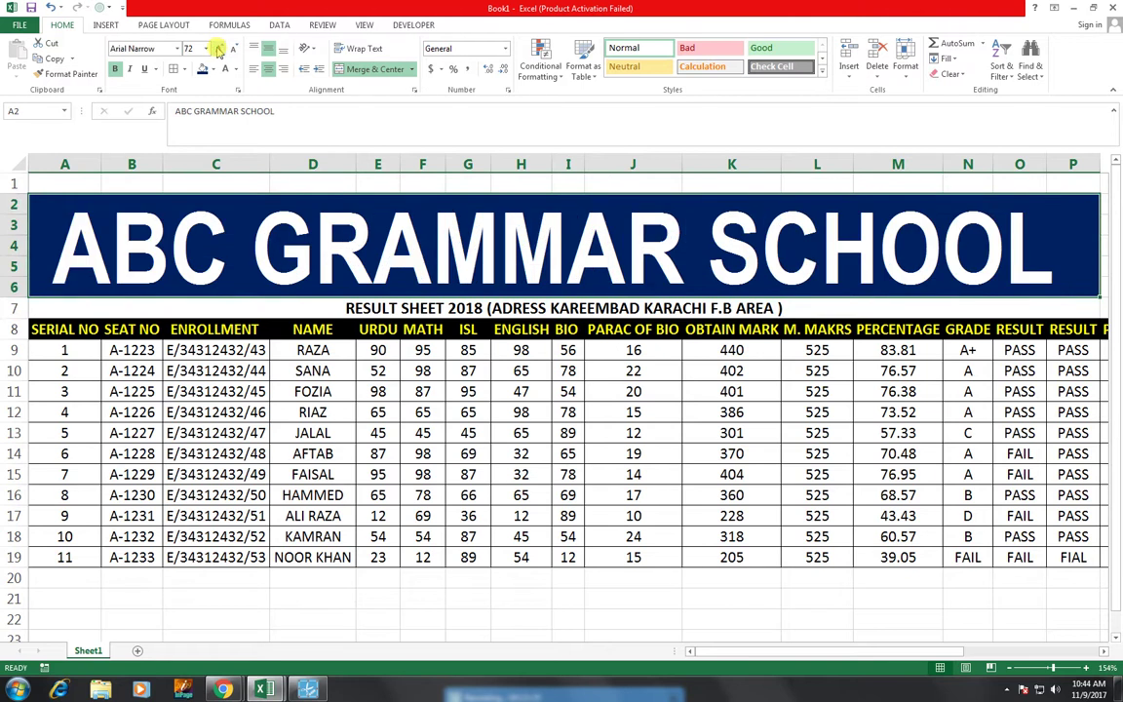